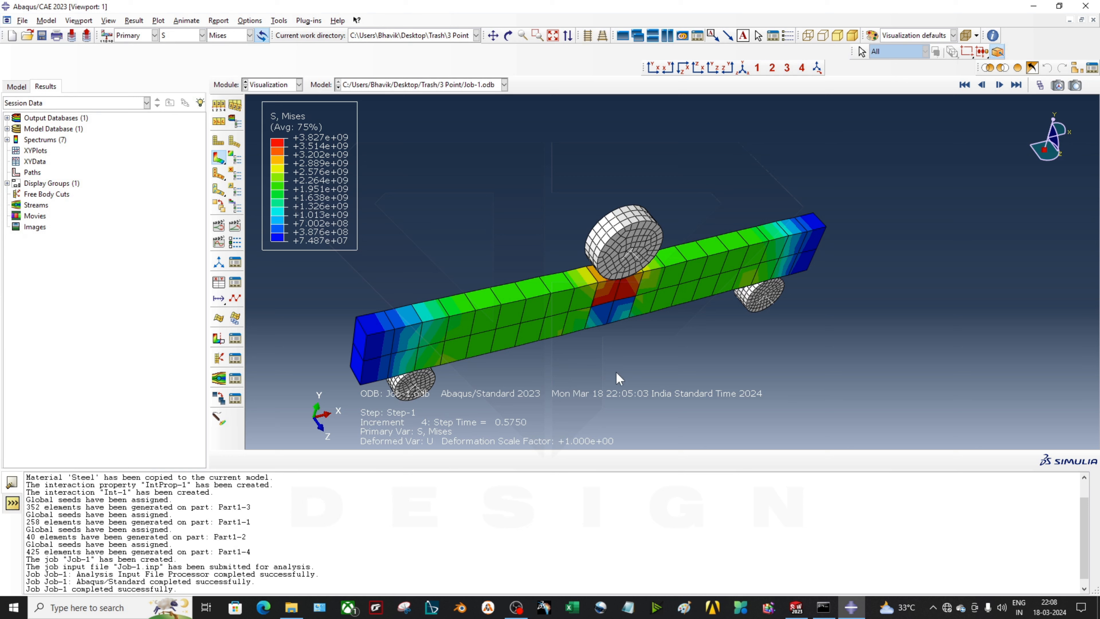
Orbit the deformed Abaqus model to inspect the stress around the rollers
scroll(655, 260, down, 2)
scroll(617, 302, down, 2)
ctrl+alt+drag(677, 316, 613, 247)
scroll(690, 241, up, 2)
ctrl+alt+drag(629, 197, 615, 230)
scroll(468, 333, down, 1)
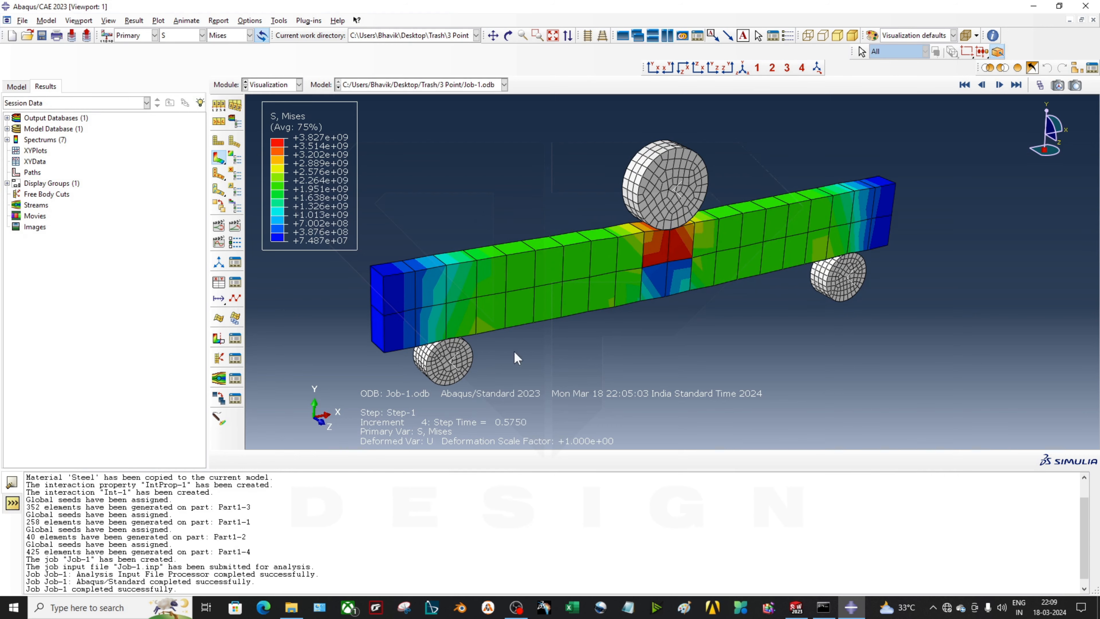
ctrl+alt+drag(599, 315, 626, 288)
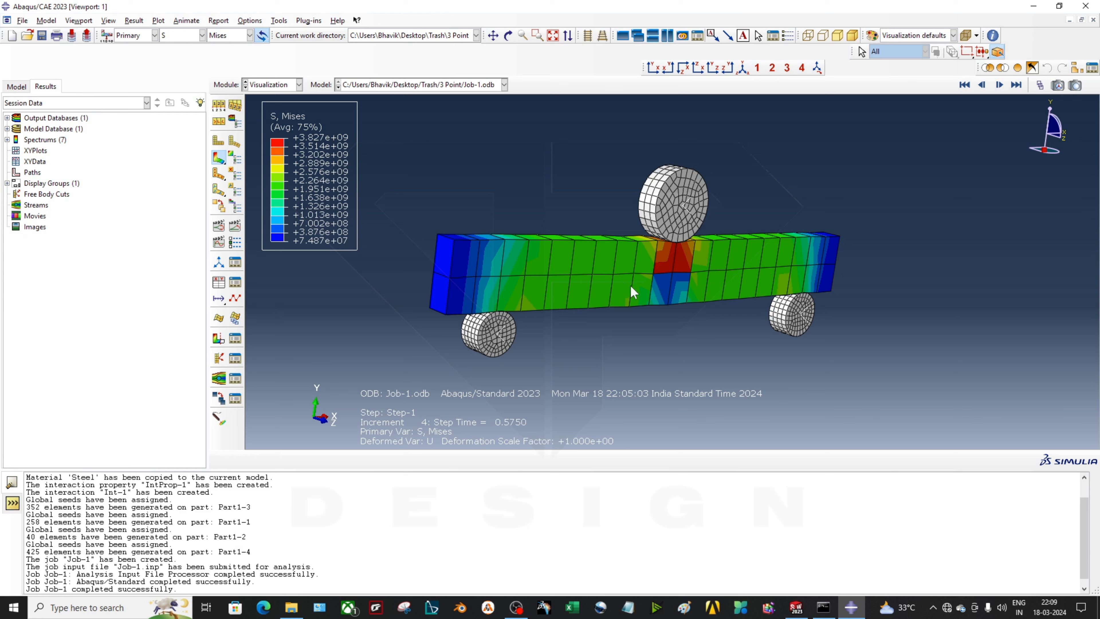
In SolidWorks, sketch a center rectangle on the Front Plane centred at the origin
click(802, 610)
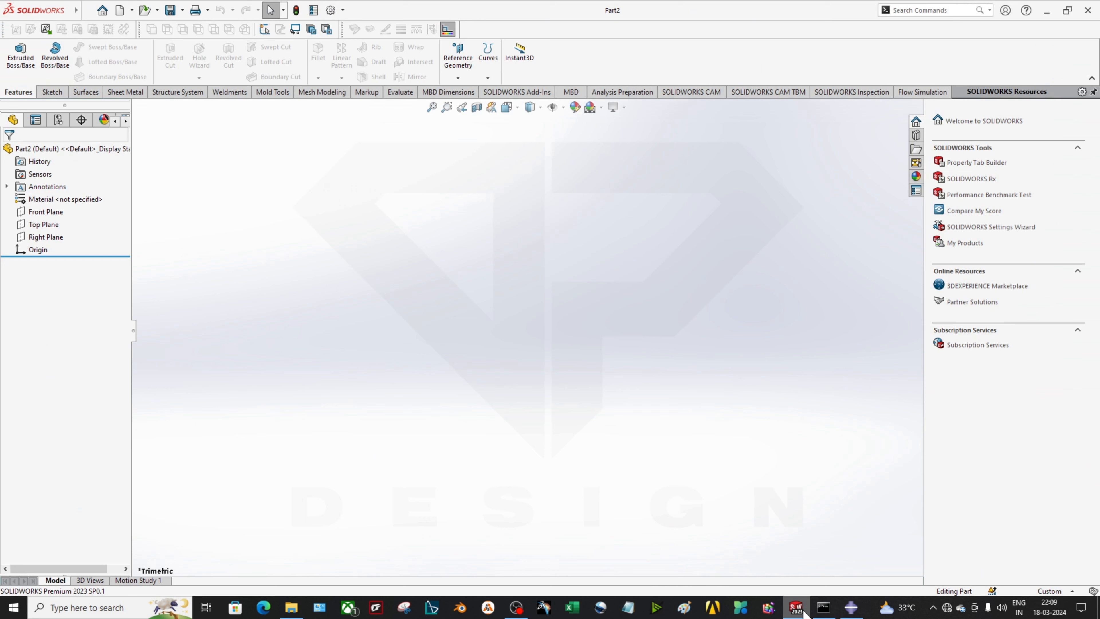
click(48, 213)
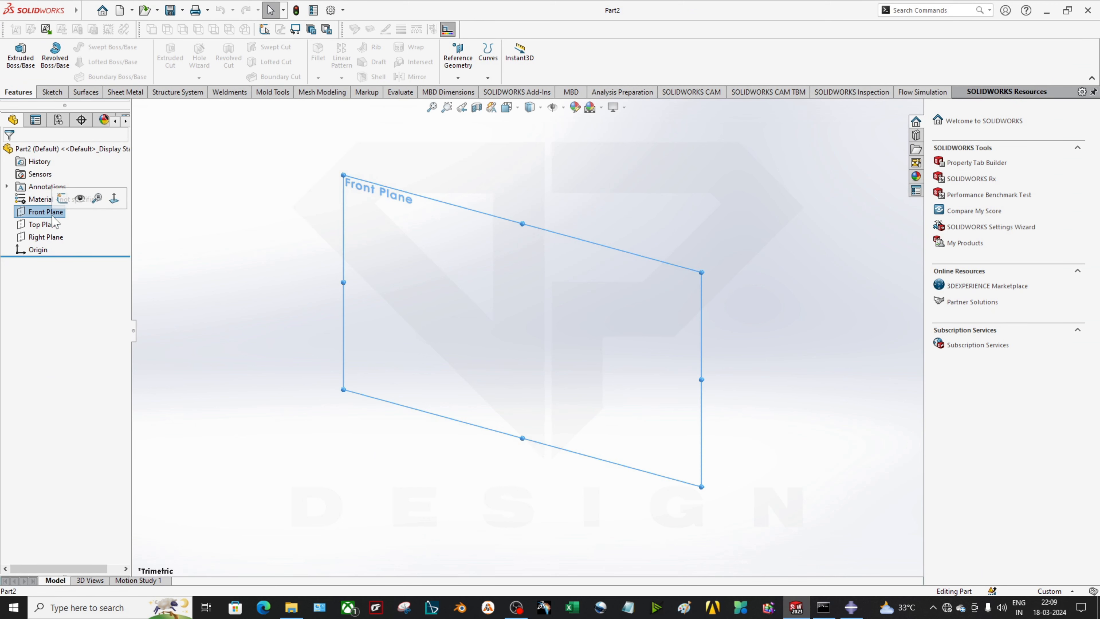
click(62, 198)
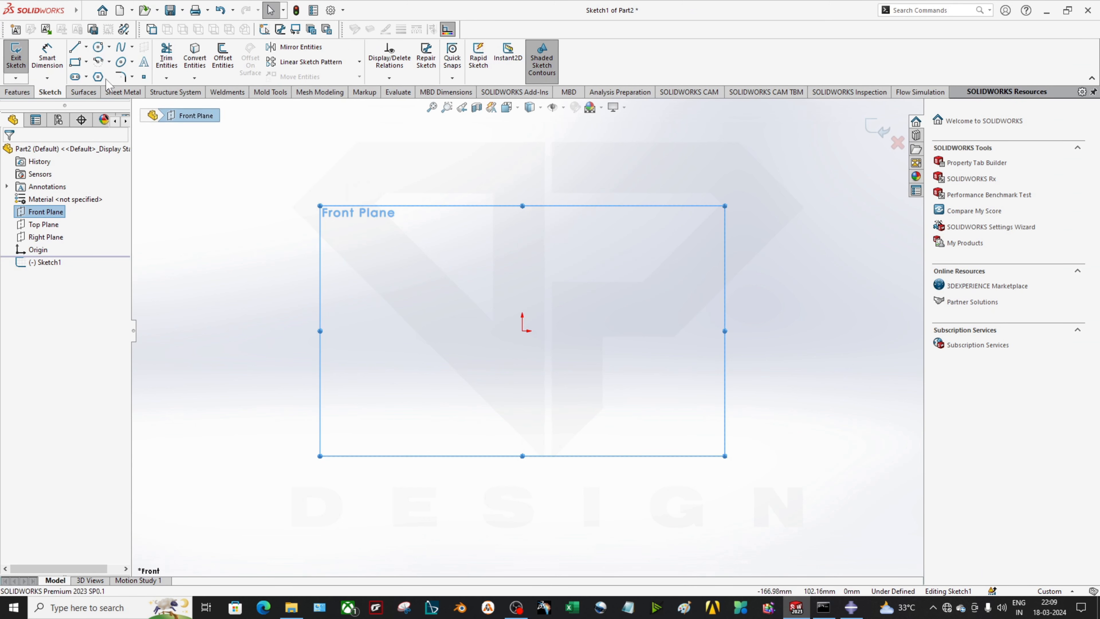
click(86, 62)
click(104, 88)
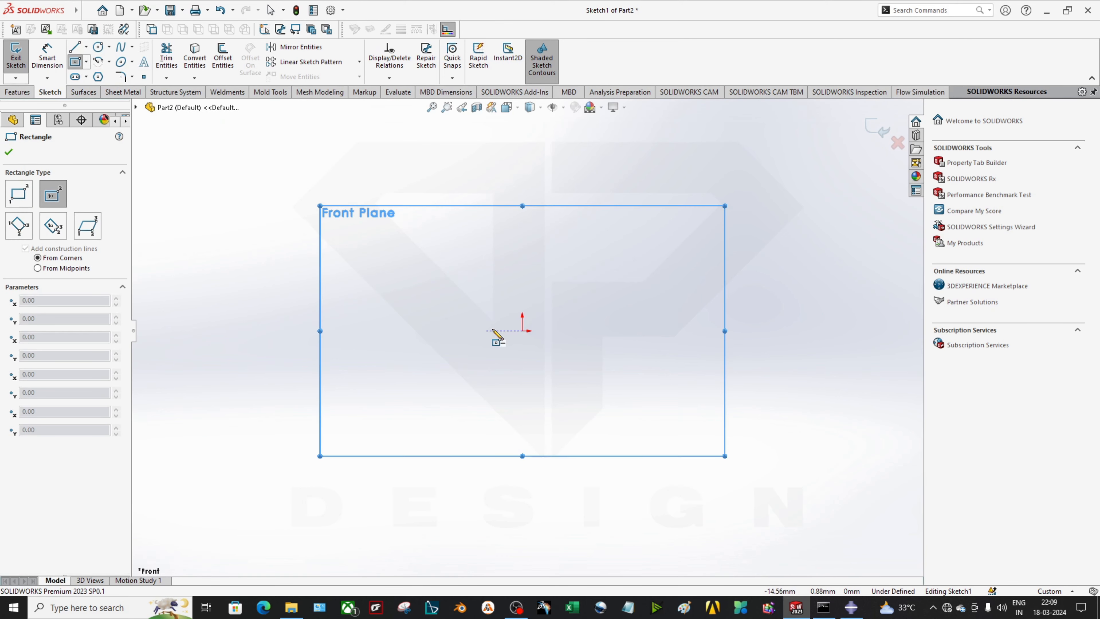
click(522, 331)
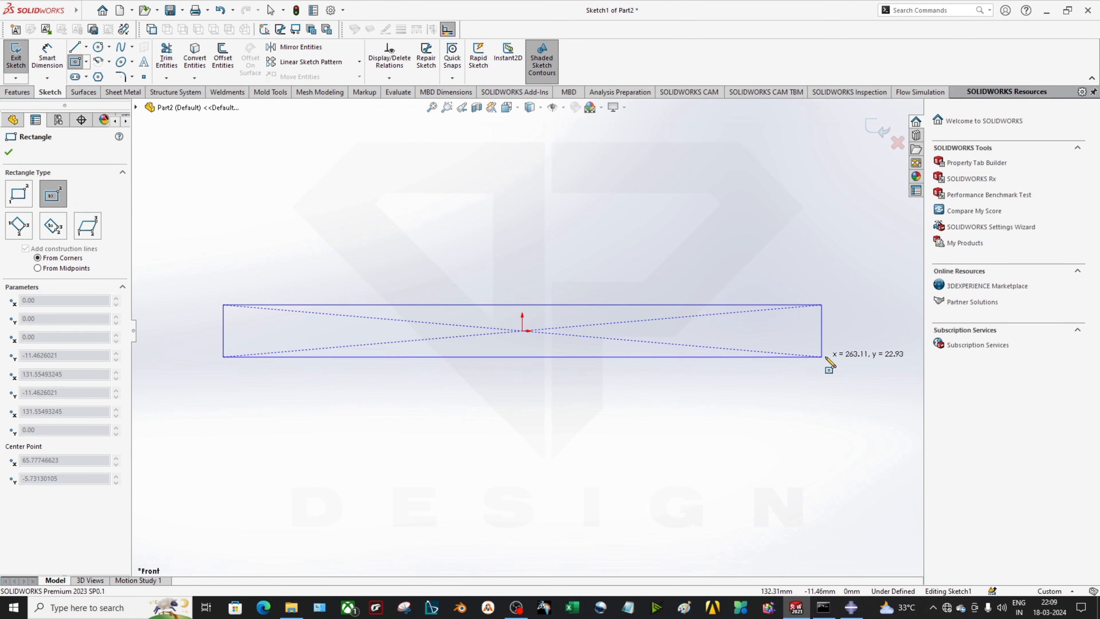
click(861, 362)
Dimension the rectangle 200 mm long and 20 mm high
key(d)
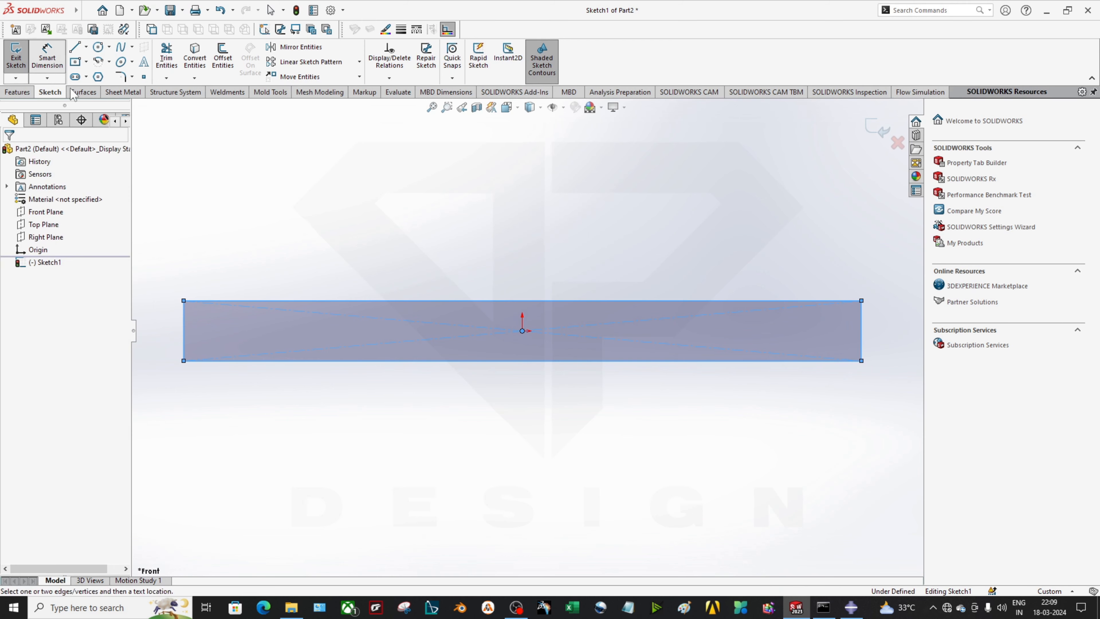
click(328, 300)
click(354, 259)
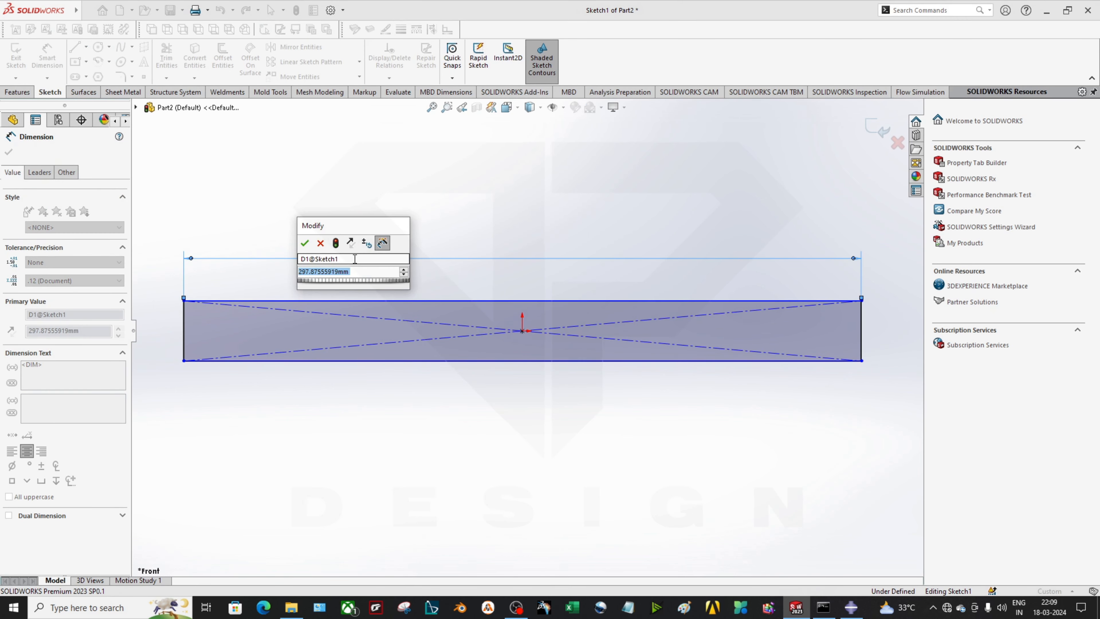
text(200)
key(Return)
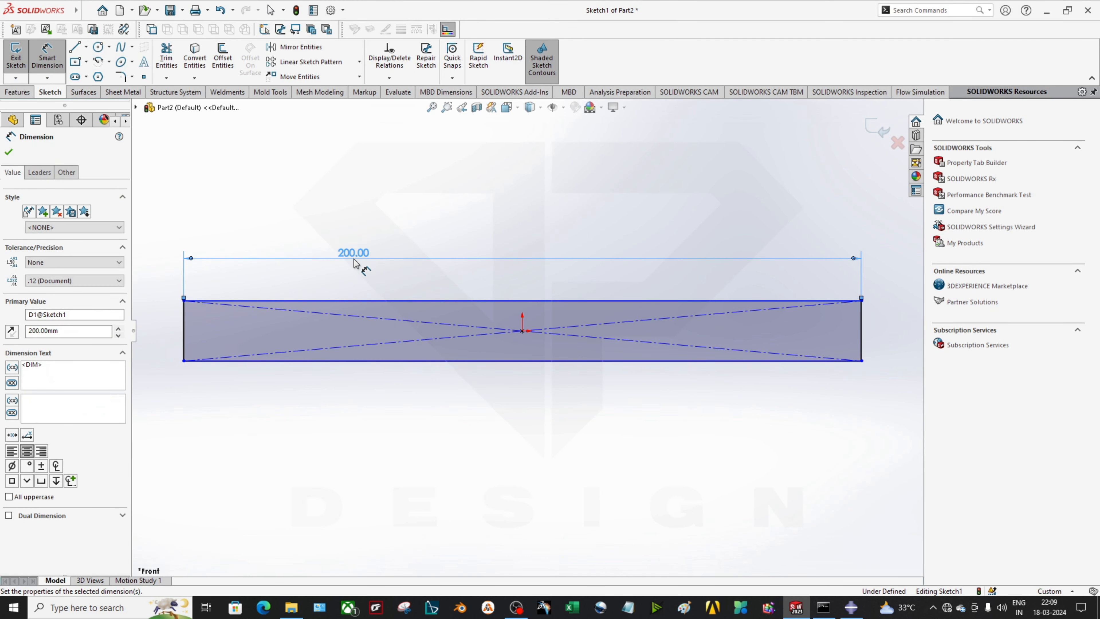
click(184, 331)
click(153, 330)
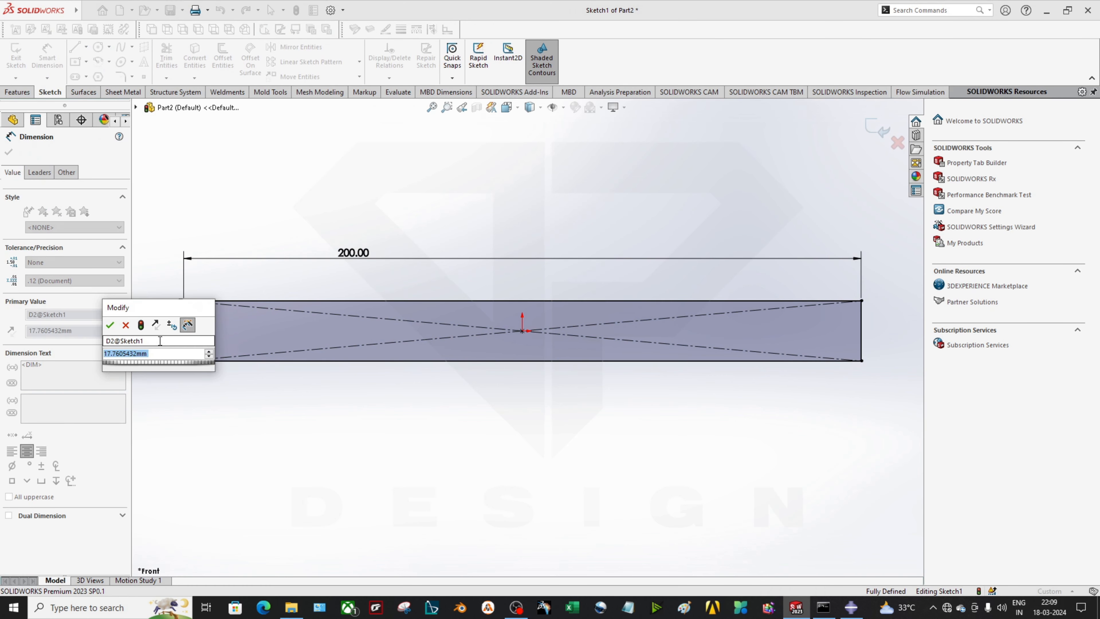
text(20)
key(Return)
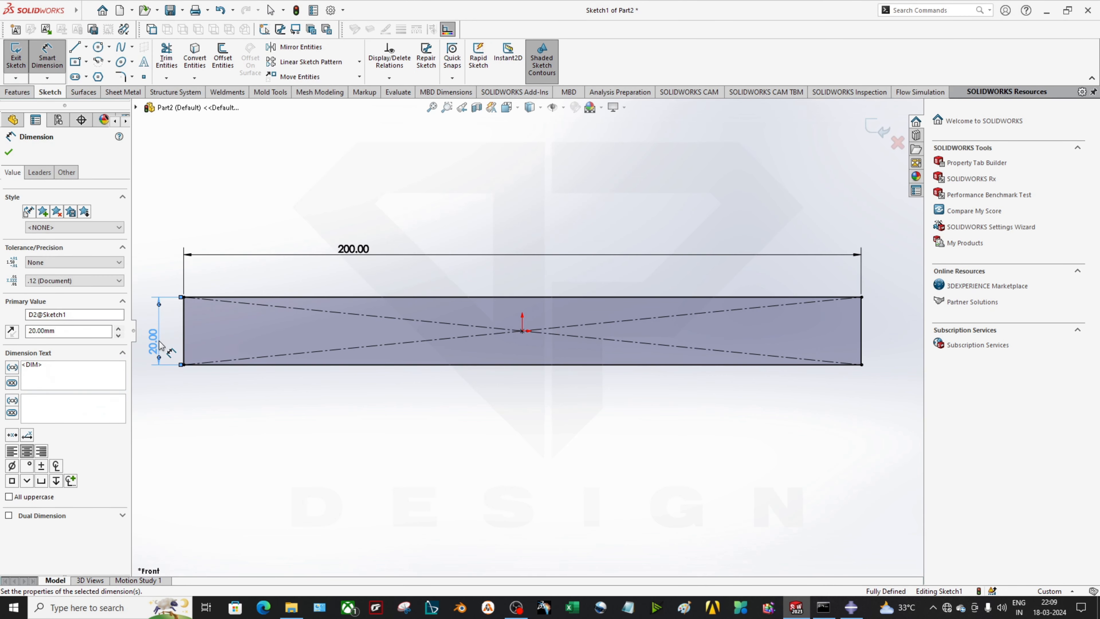
click(197, 430)
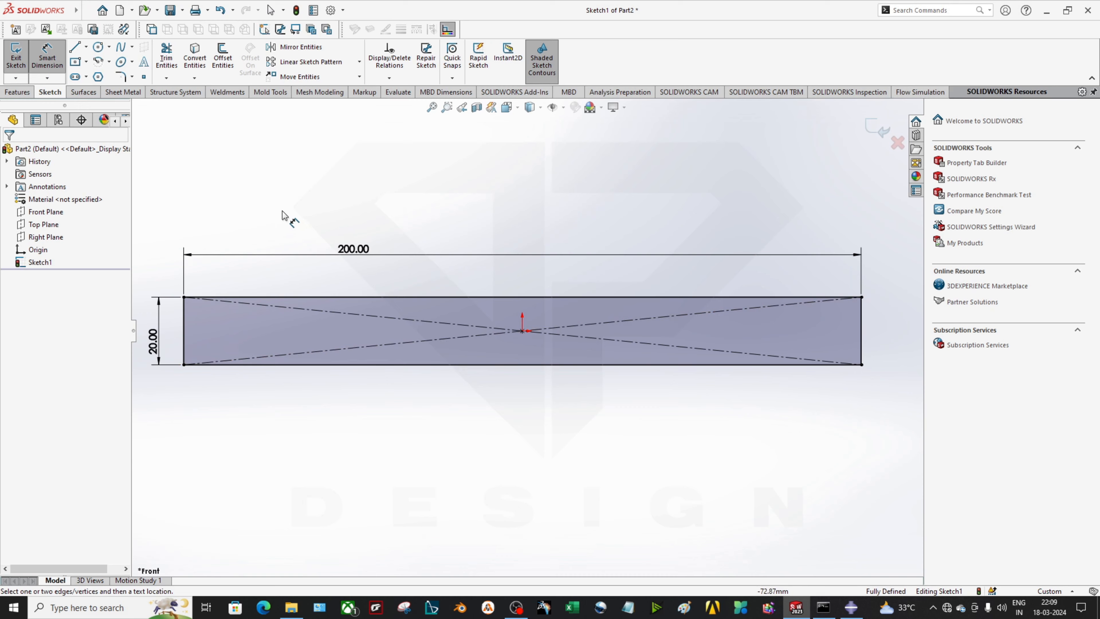
Extrude the rectangle 10 mm into a solid bar as Boss-Extrude1
scroll(369, 221, up, 1)
click(17, 92)
click(21, 55)
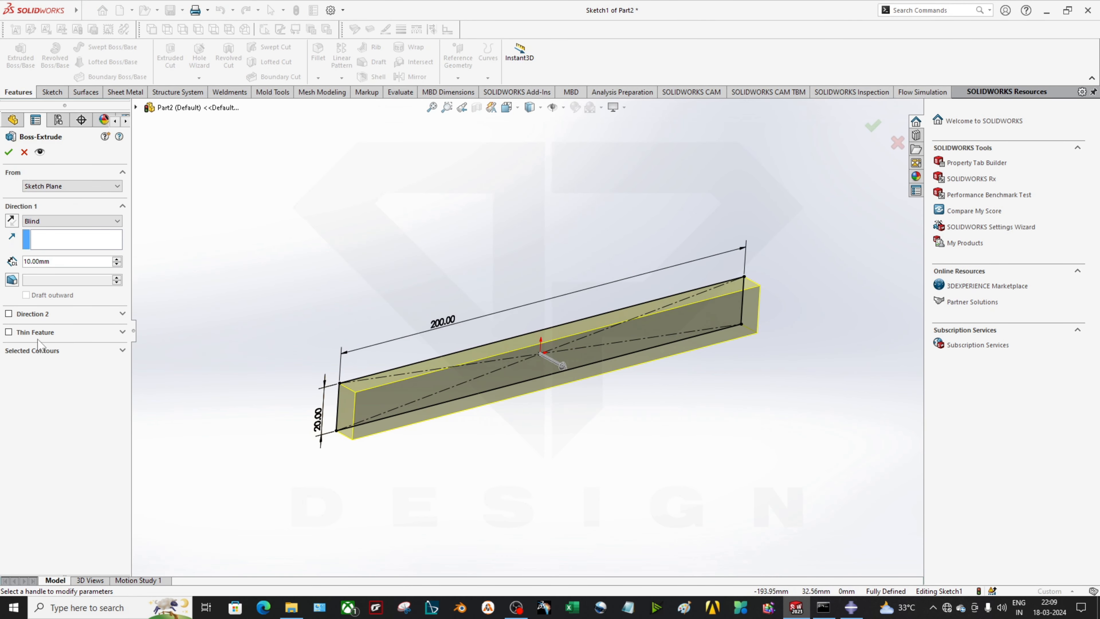
click(9, 152)
mouse_move(559, 431)
middle_down()
mouse_move(502, 460)
mouse_move(482, 437)
middle_up()
click(546, 397)
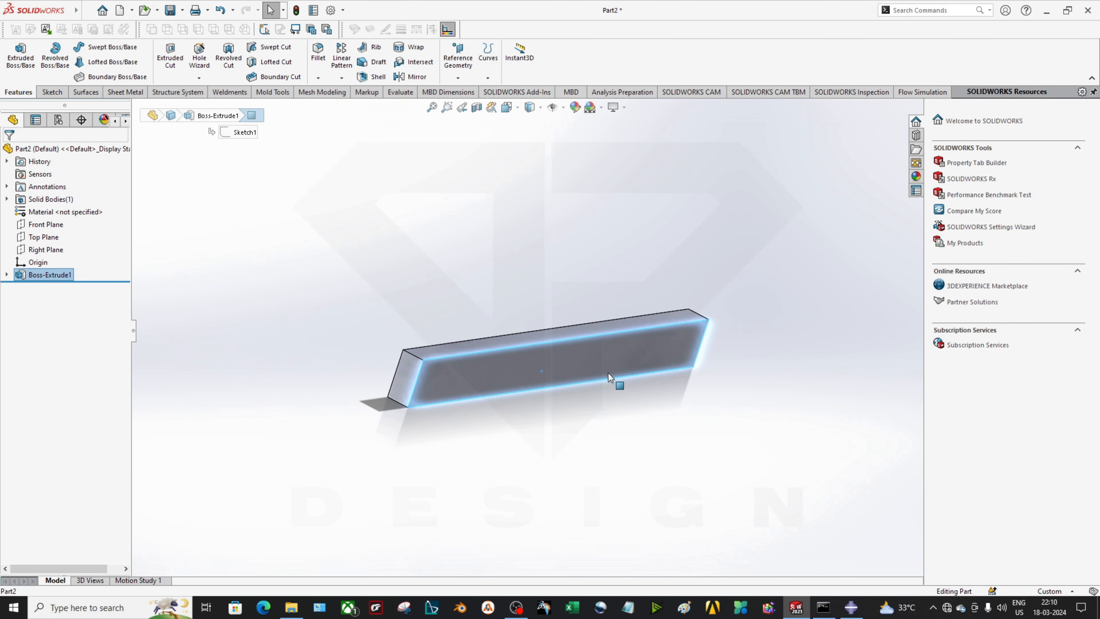
In Front view, sketch a circle on the bar's front face just above the origin
key(space)
click(571, 396)
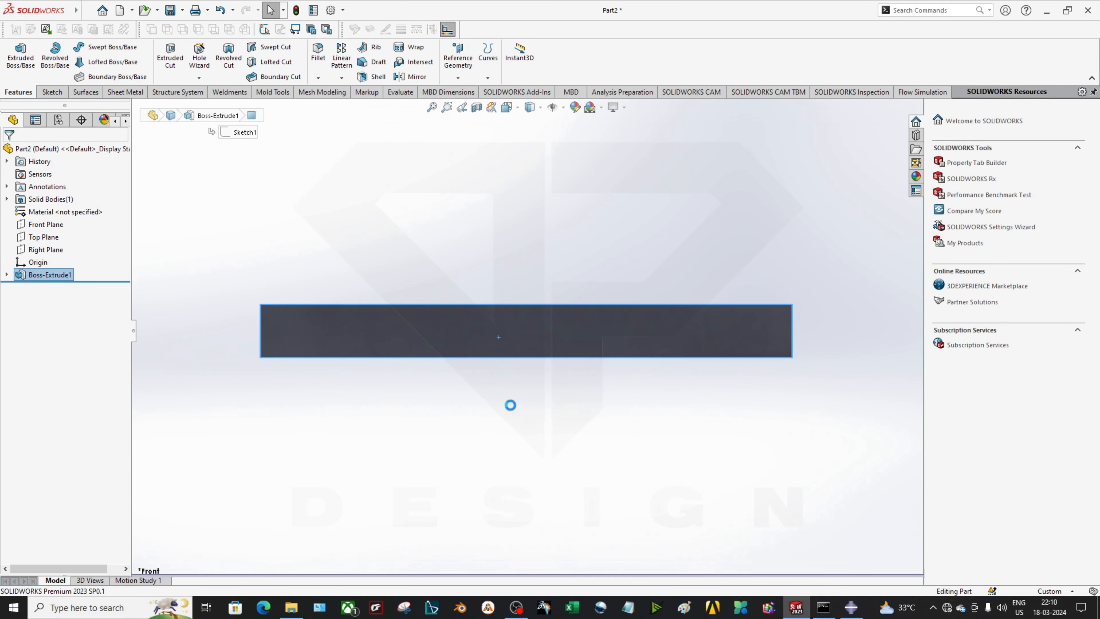
click(537, 446)
click(50, 92)
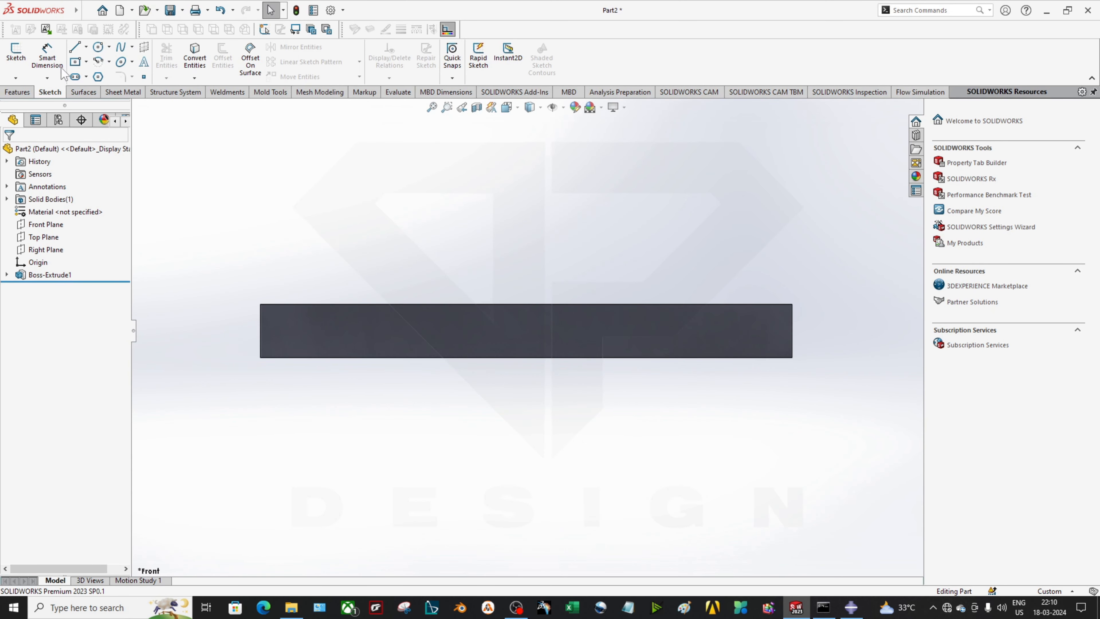
click(98, 46)
click(385, 352)
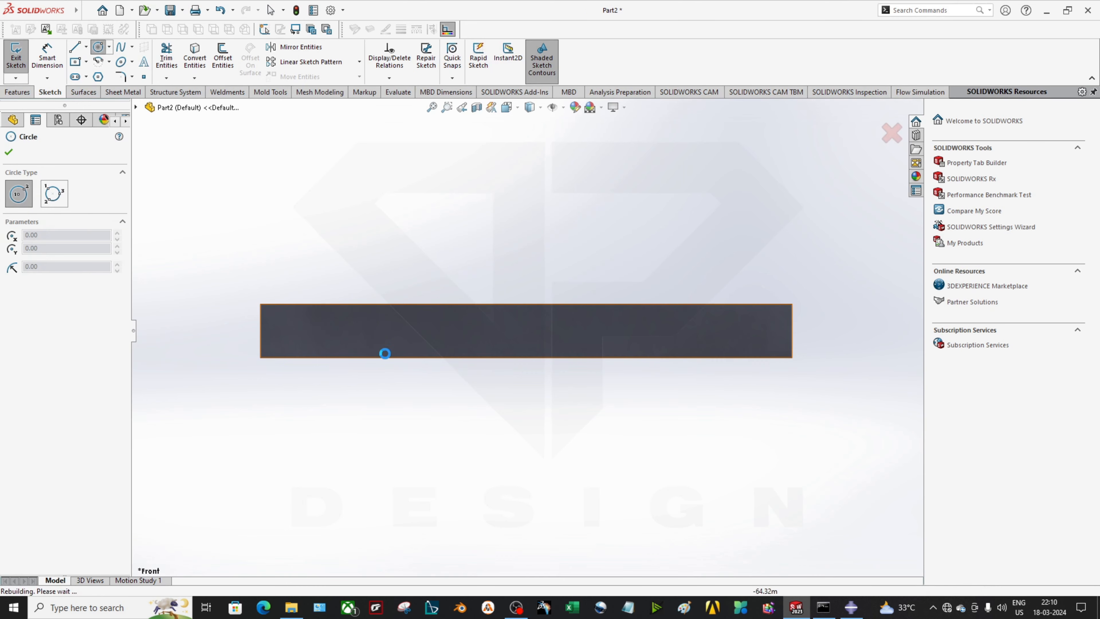
click(543, 256)
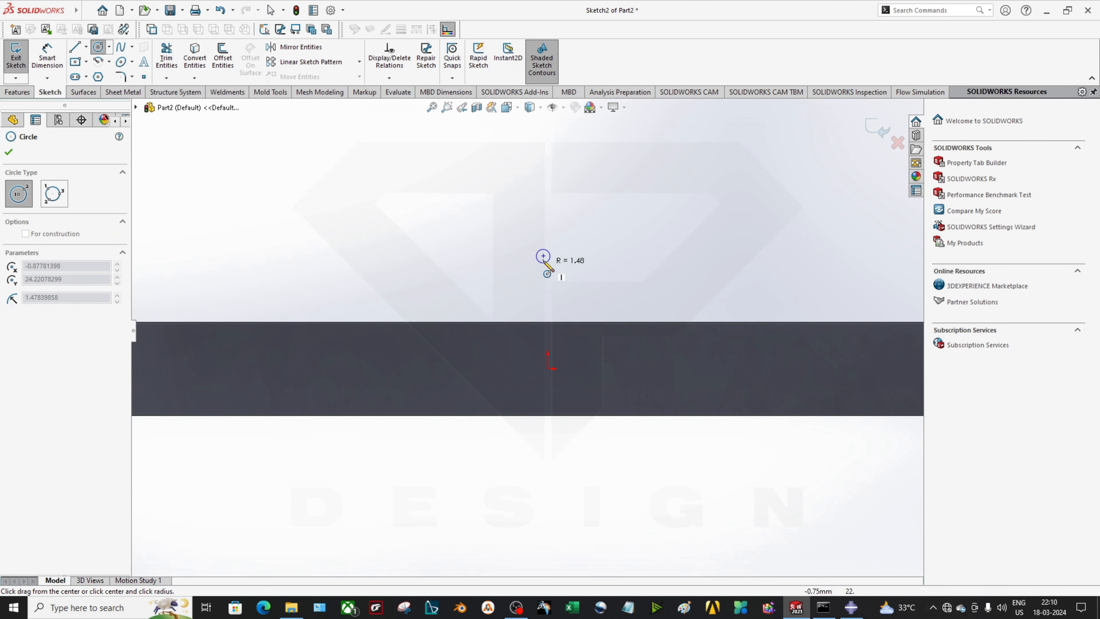
key(Escape)
click(98, 48)
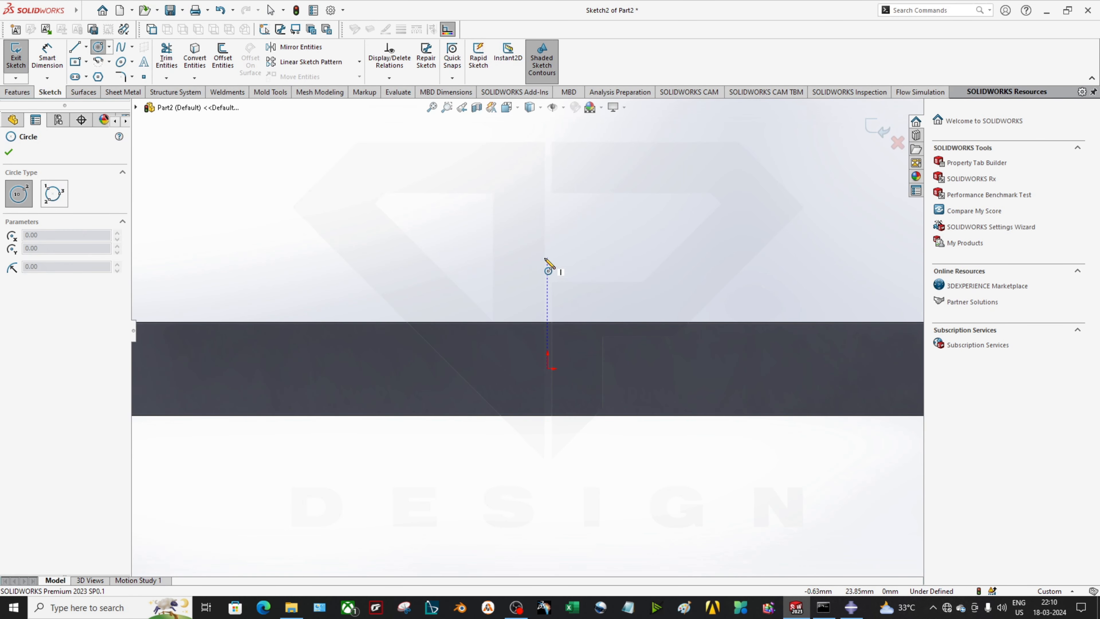
click(545, 259)
click(547, 308)
key(Escape)
Draw a vertical centerline from the origin down below the bar
key(z)
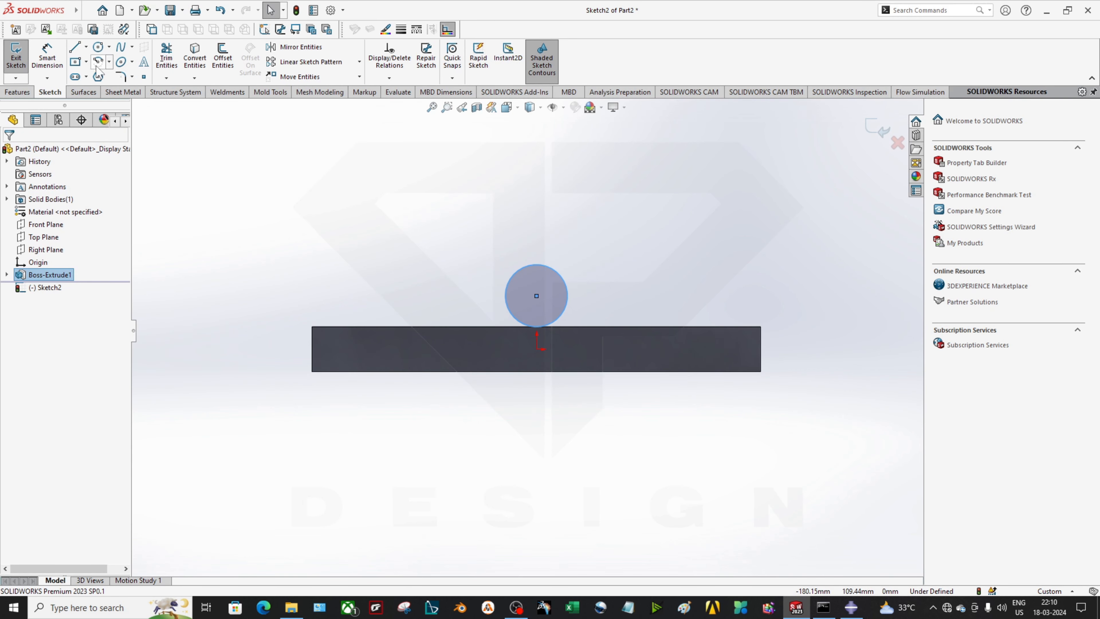
click(86, 46)
click(100, 58)
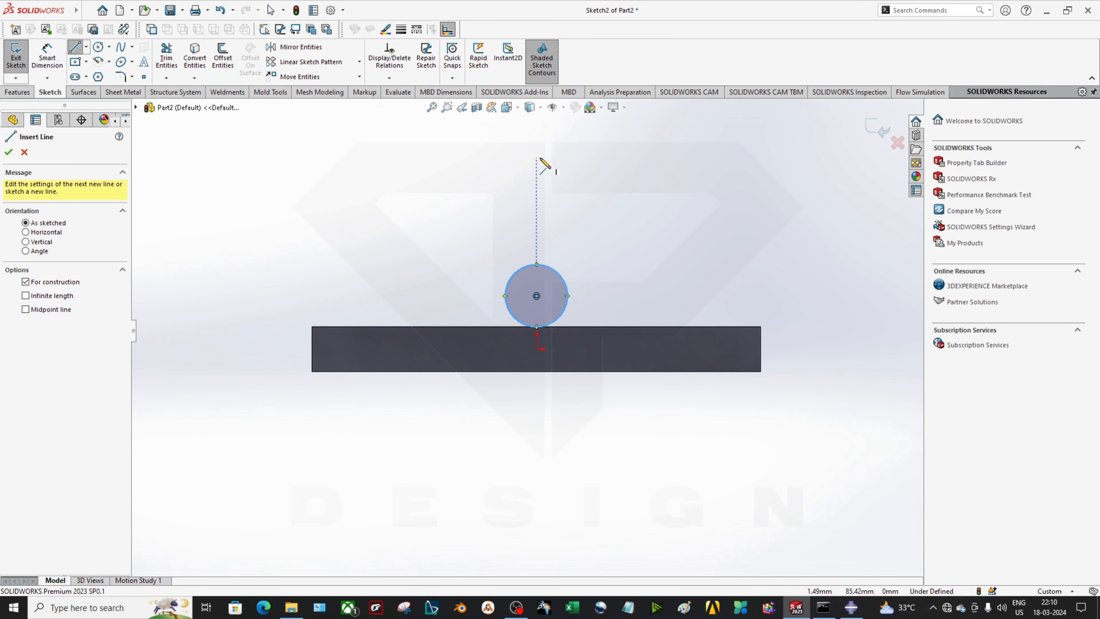
click(541, 511)
key(Escape)
key(Escape)
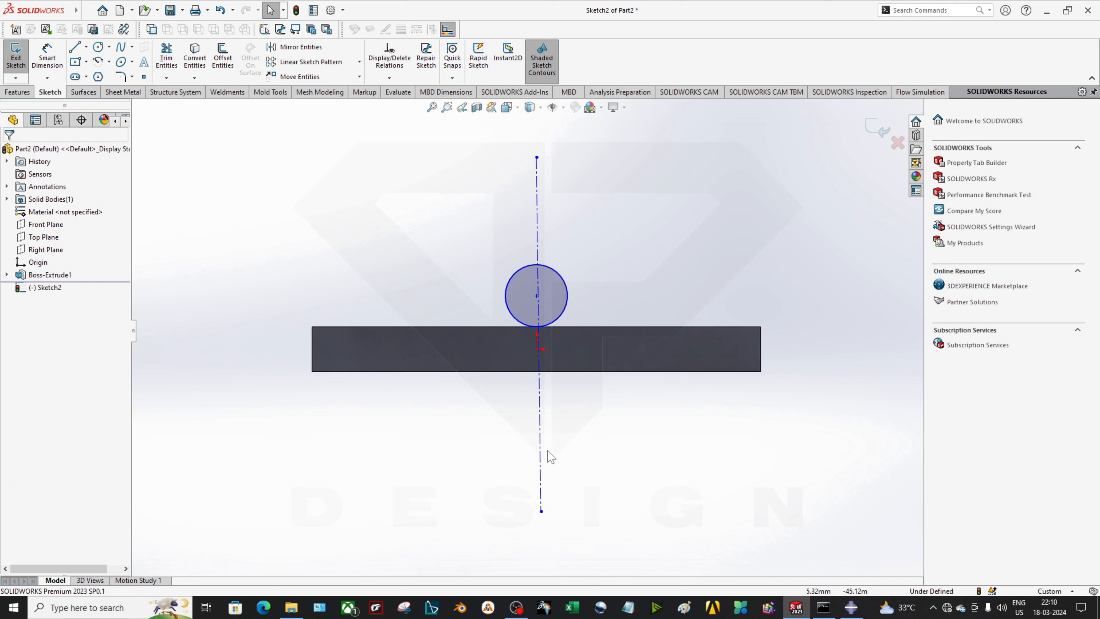
click(541, 451)
click(13, 287)
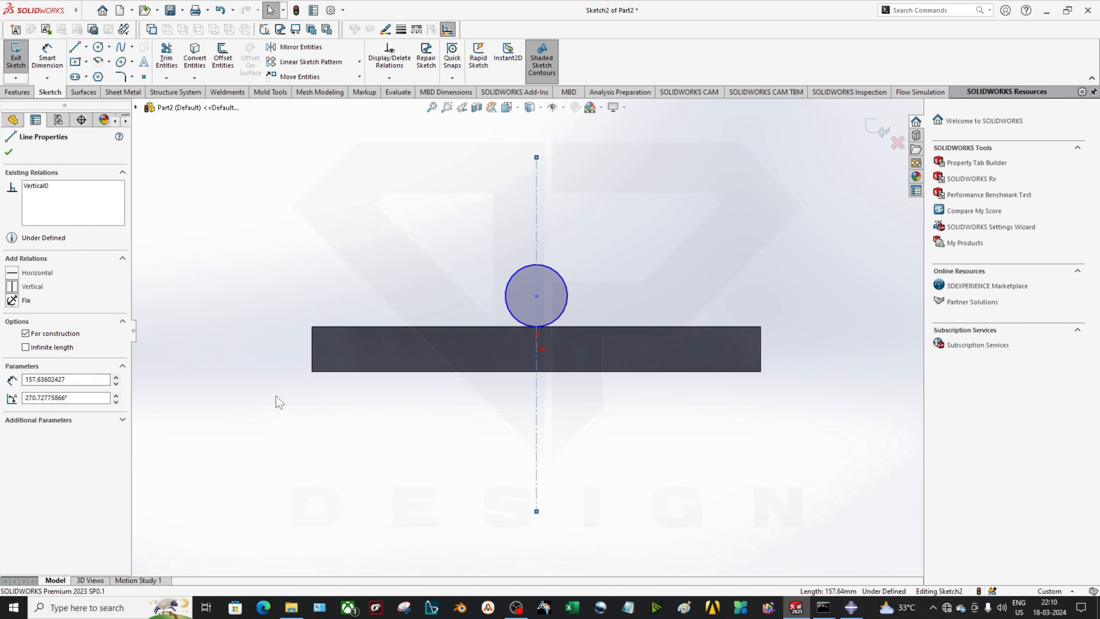
click(276, 397)
Draw a second circle below the bar on the left side
click(98, 46)
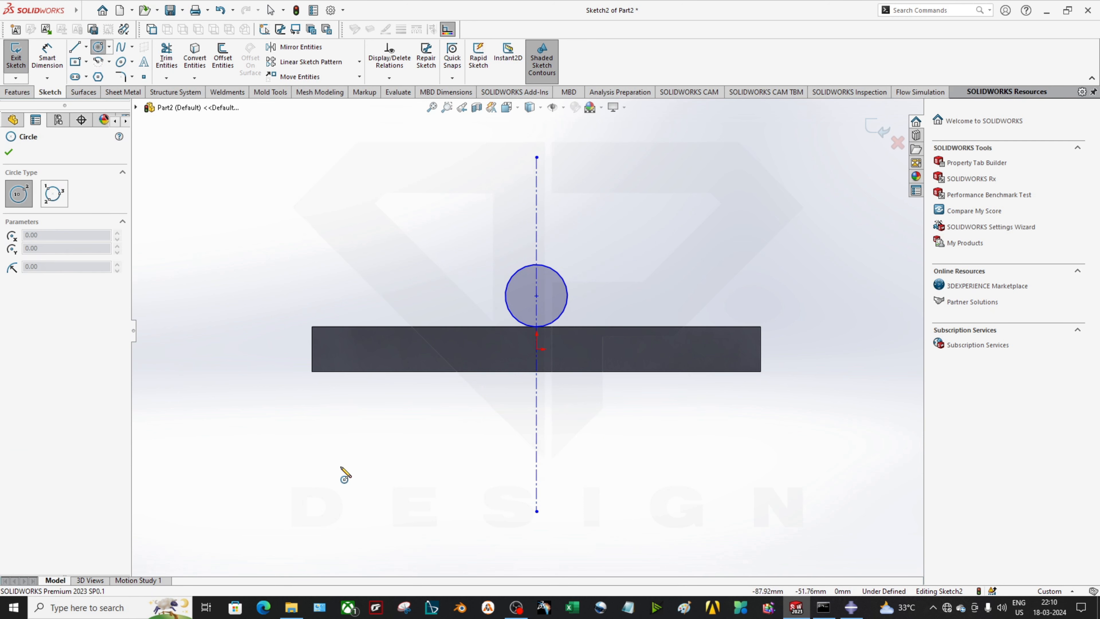
click(356, 392)
click(371, 377)
key(Escape)
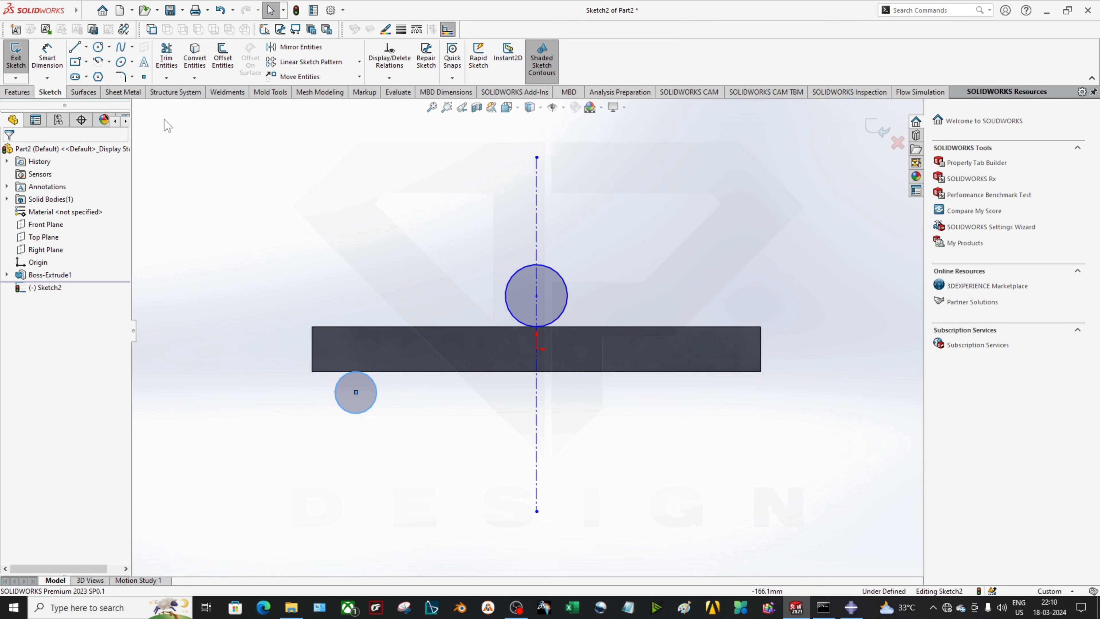
Mirror the lower-left circle about the centerline to create the lower-right circle
click(286, 47)
click(60, 295)
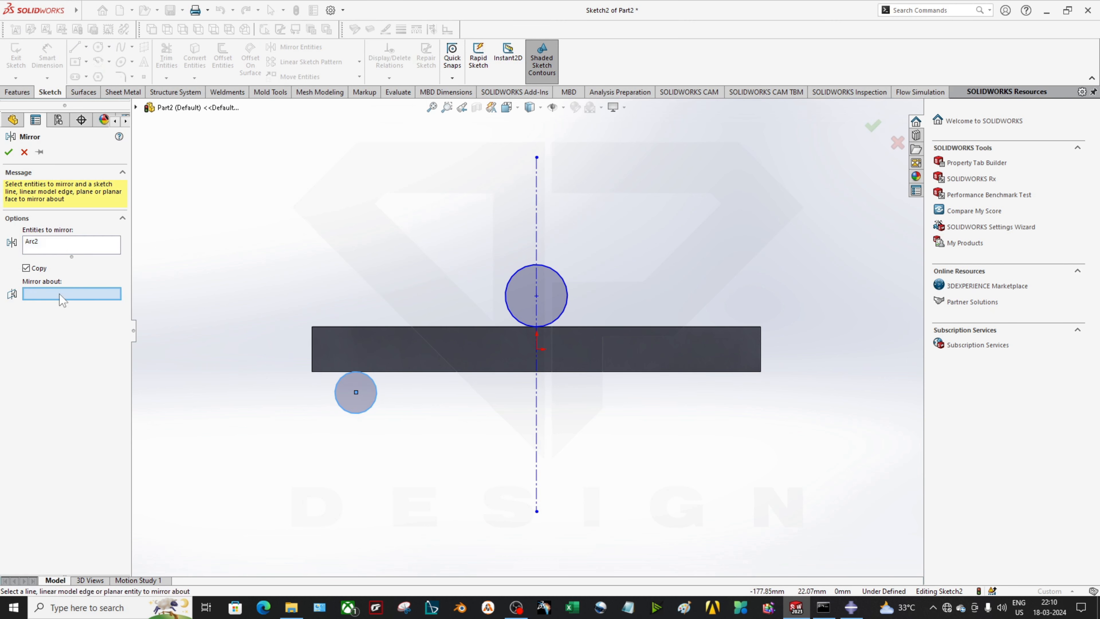
click(537, 446)
key(Escape)
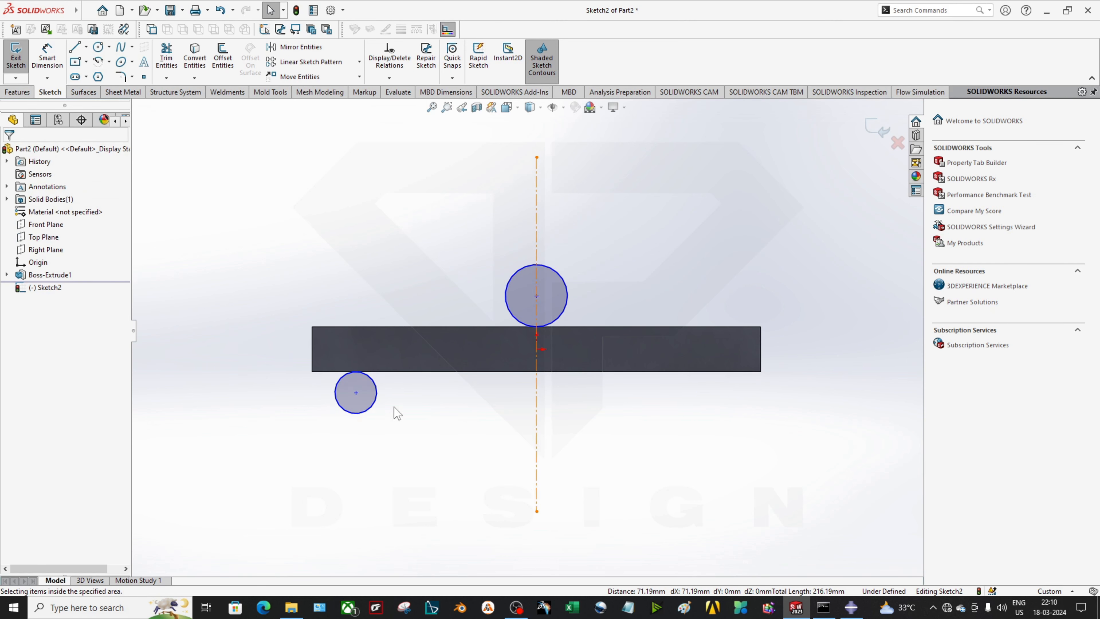
click(277, 46)
drag(399, 443, 323, 390)
click(65, 295)
click(537, 431)
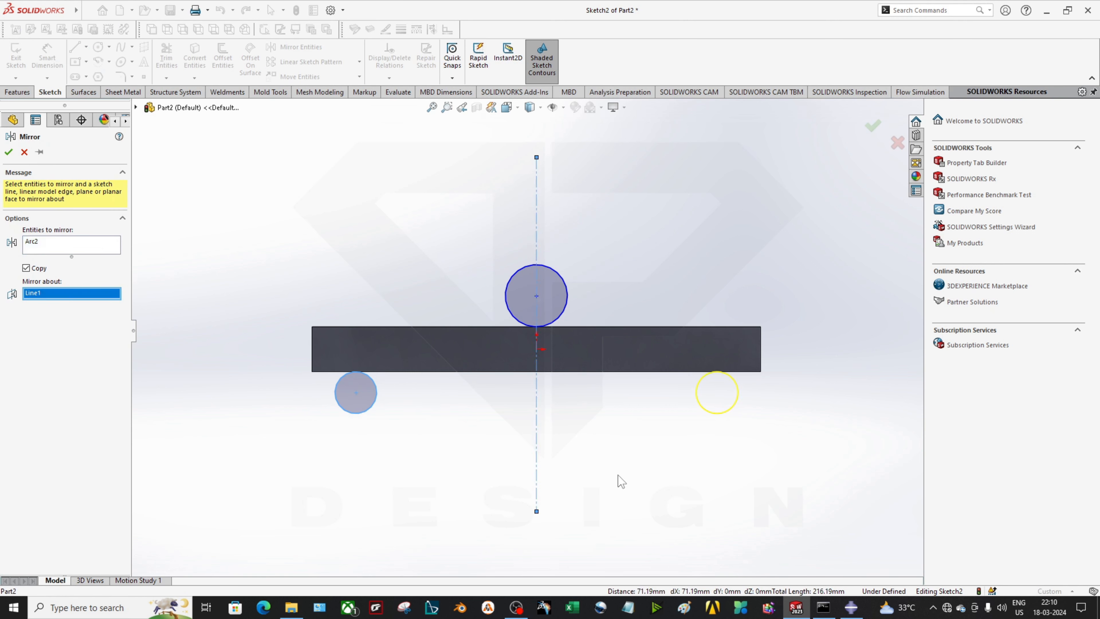
click(9, 153)
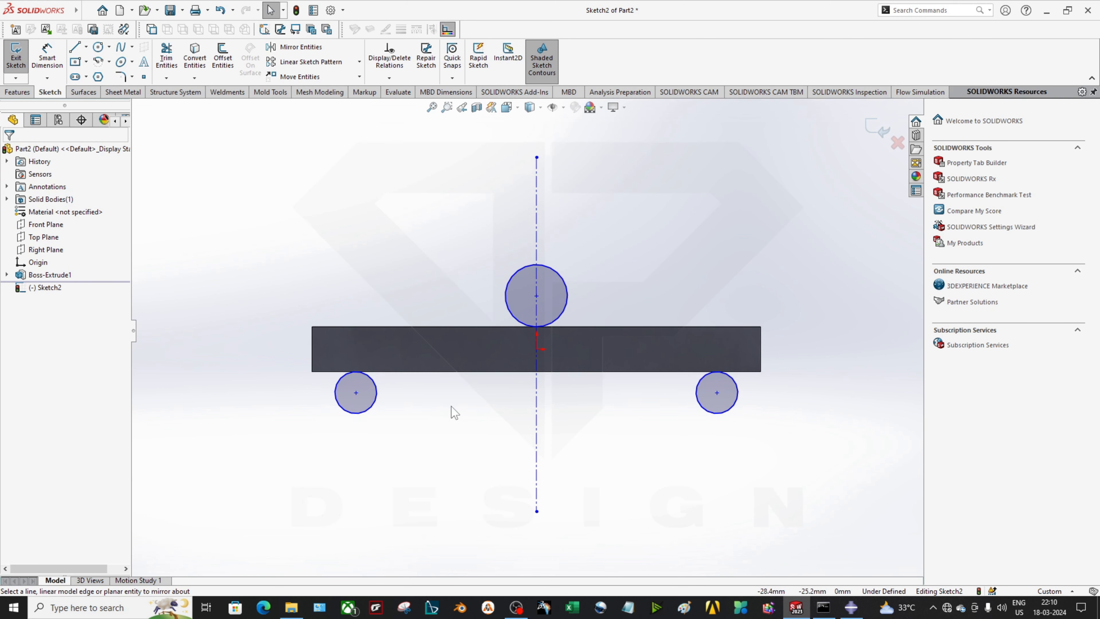
Dimension the top and lower-left circles to Ø20 mm
click(506, 291)
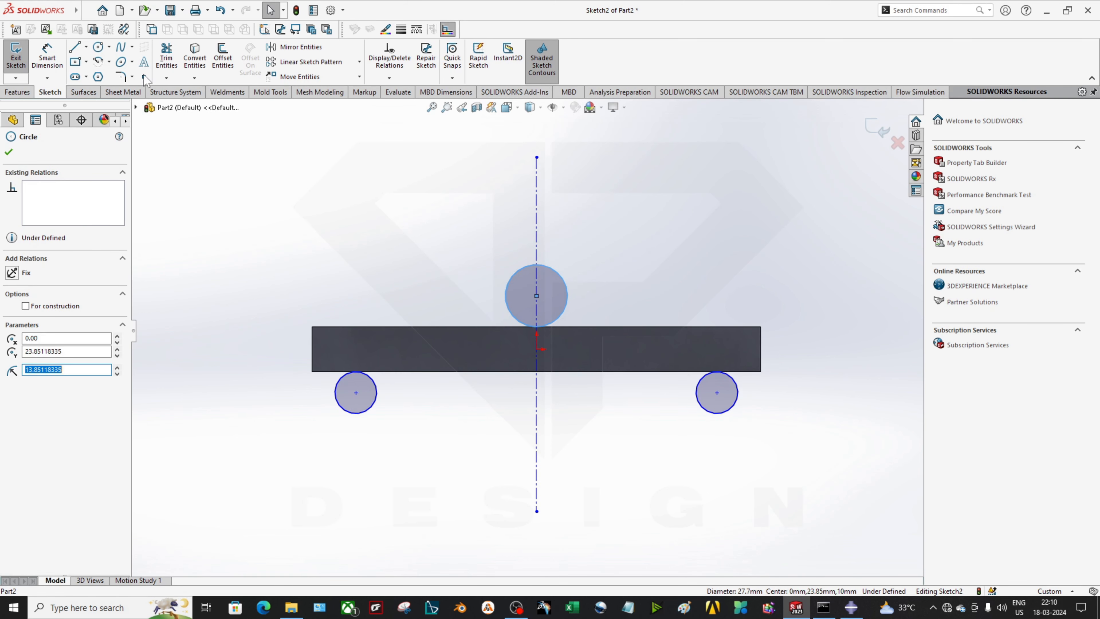
click(47, 56)
click(508, 284)
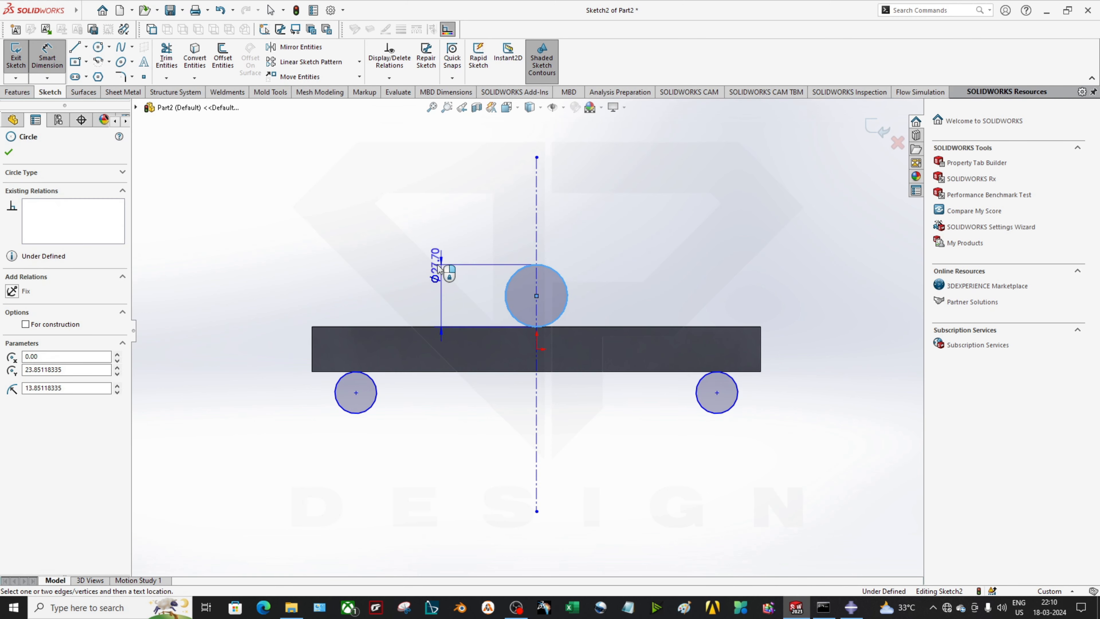
click(434, 262)
text(20)
key(Return)
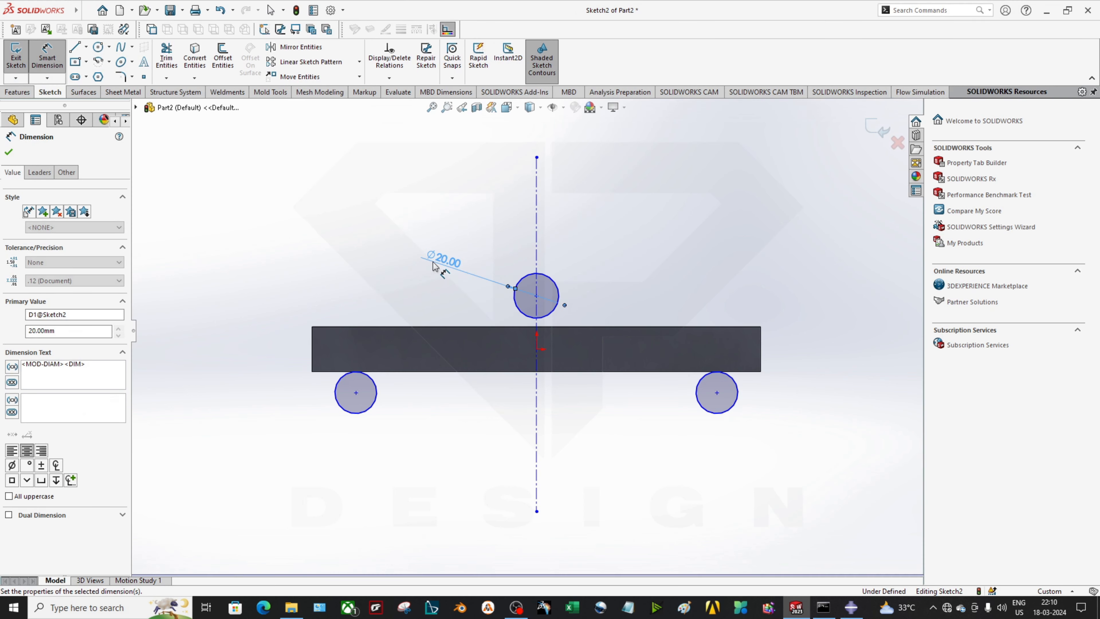
click(371, 407)
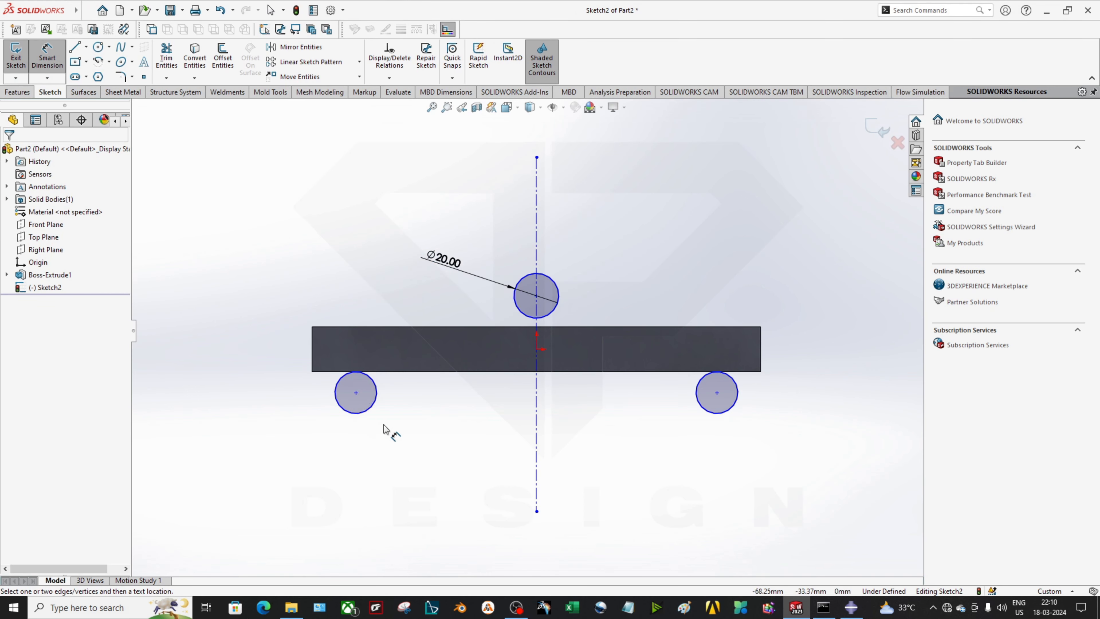
click(382, 425)
text(20)
key(Return)
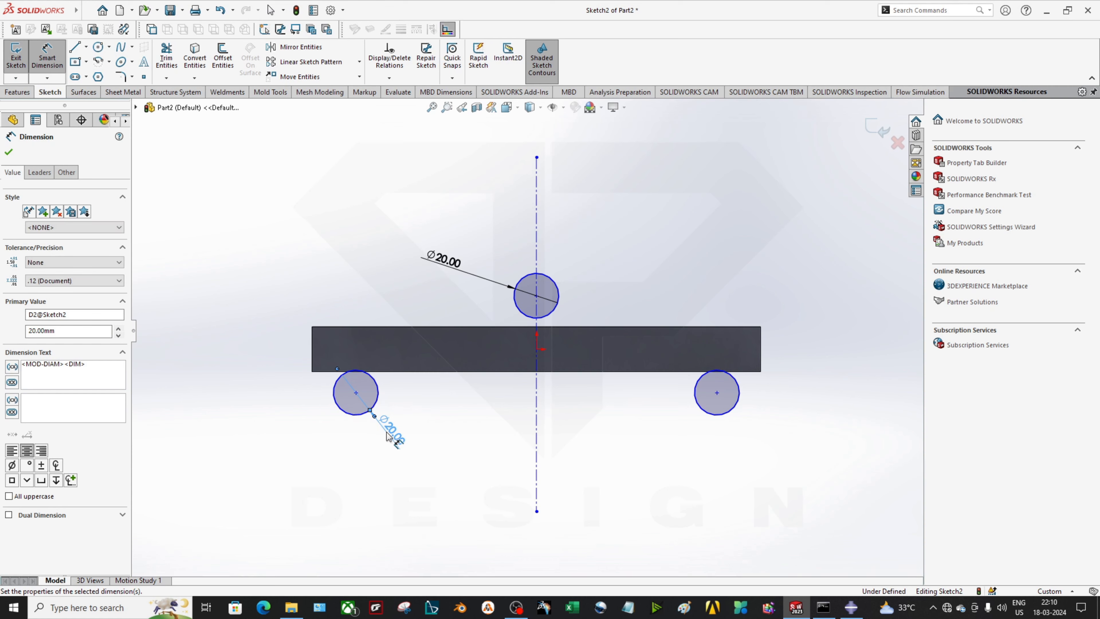
click(728, 416)
click(709, 468)
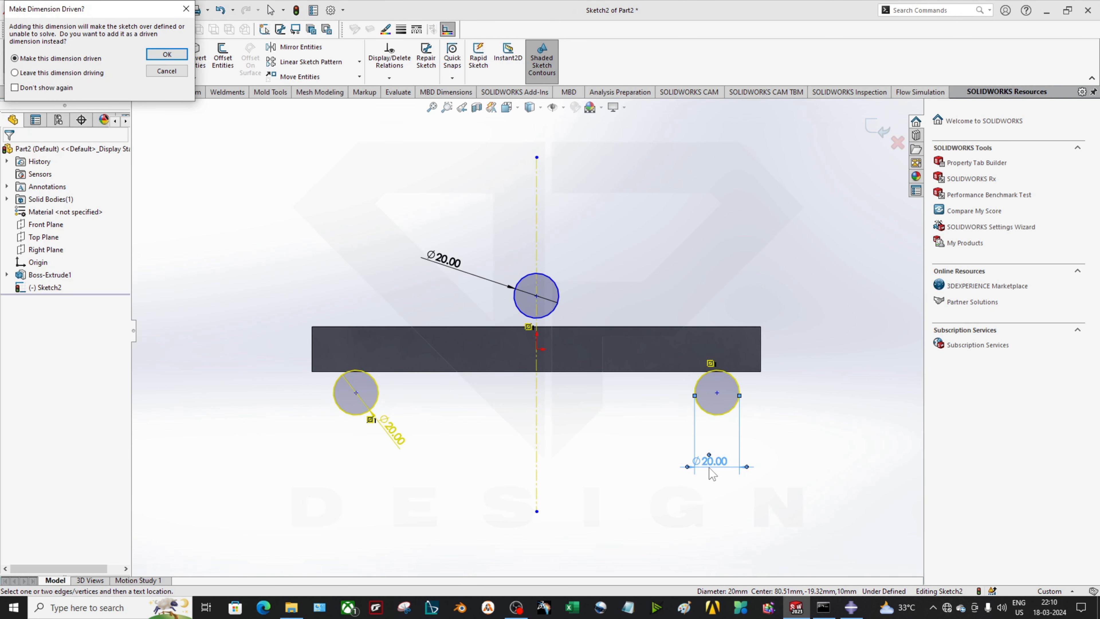
key(Escape)
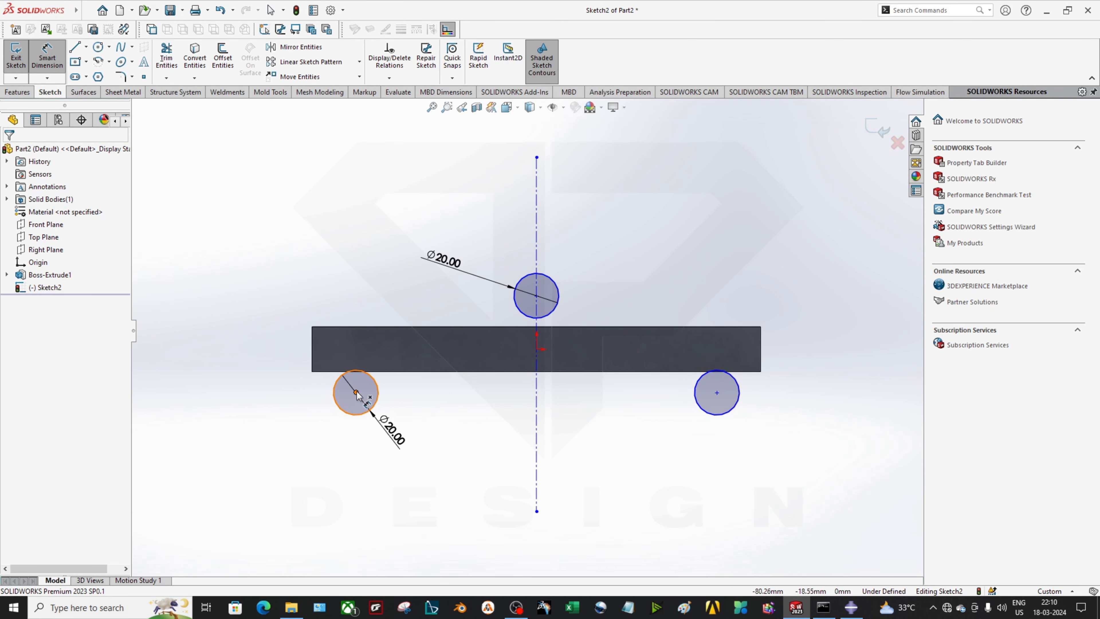
Move the lower-left circle under the beam and make it tangent to the bottom edge
click(356, 393)
click(549, 437)
click(356, 392)
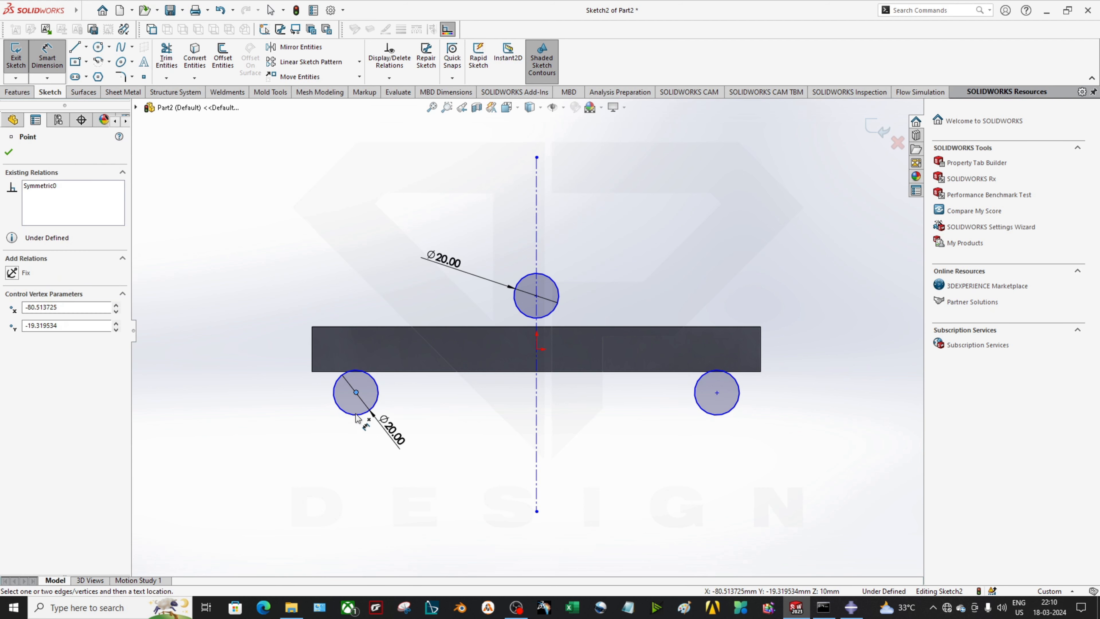
scroll(260, 374, down, 3)
scroll(396, 367, down, 3)
scroll(466, 391, up, 5)
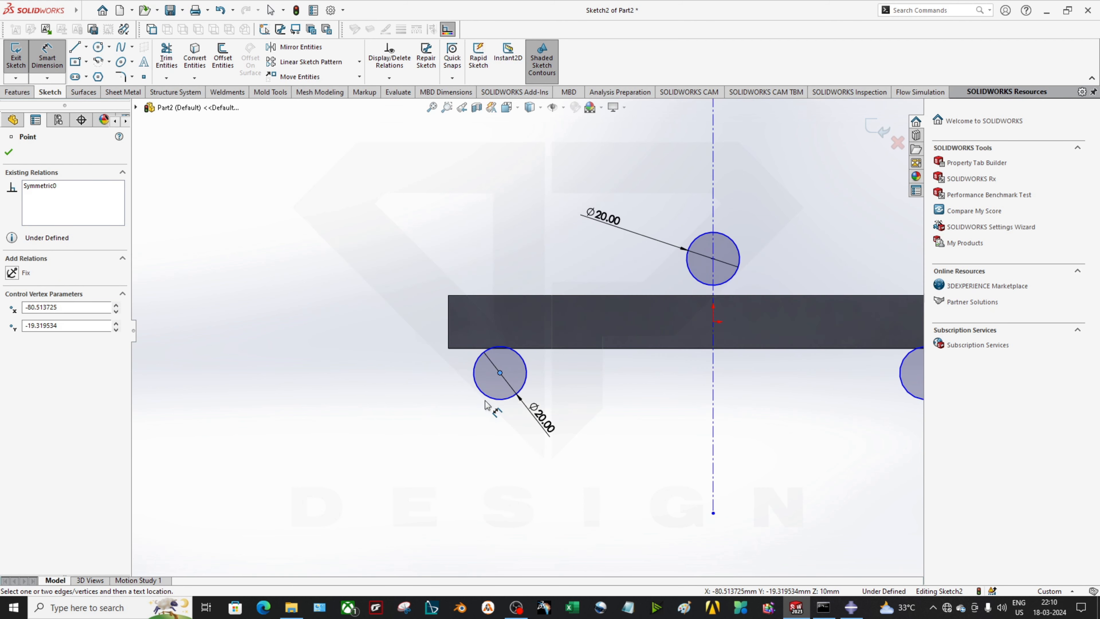
click(507, 370)
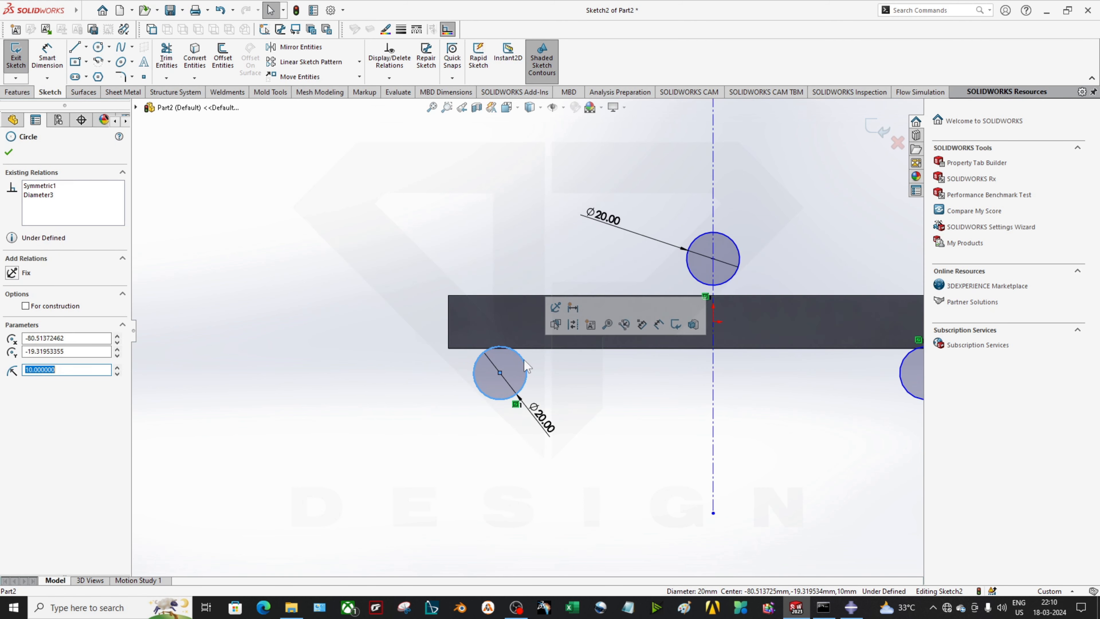
drag(501, 373, 504, 407)
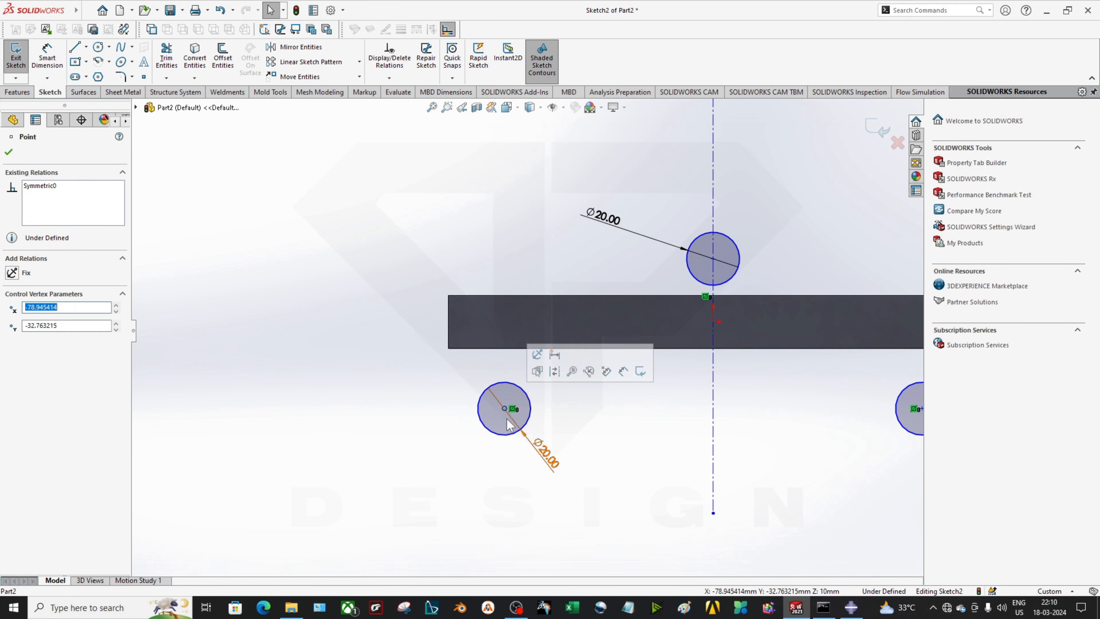
click(524, 394)
ctrl+click(516, 349)
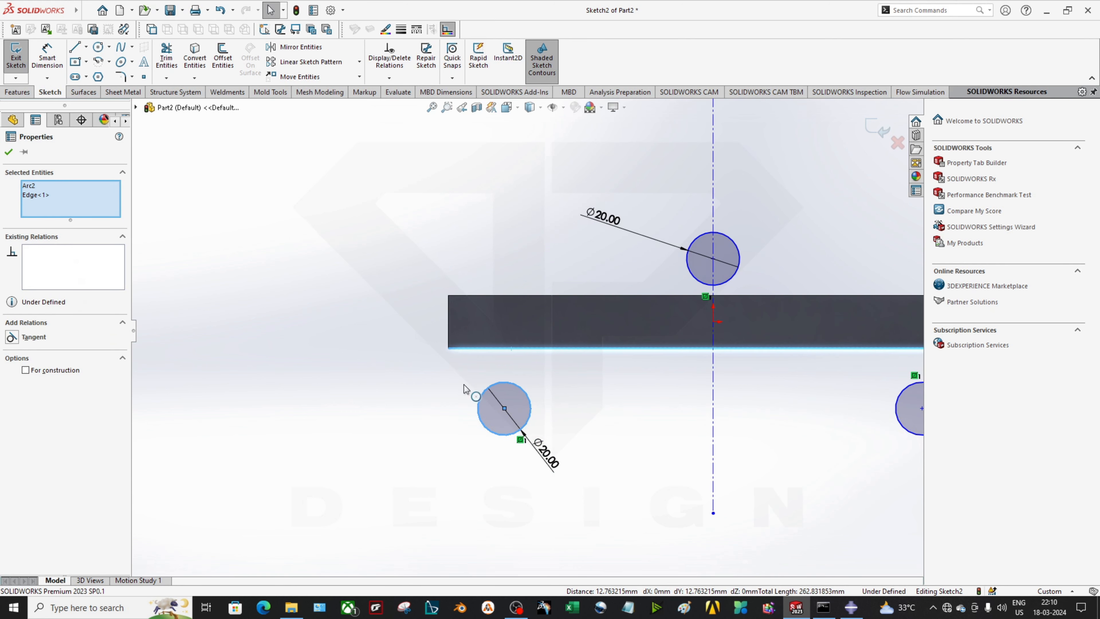
click(12, 337)
click(276, 380)
Make the top circle tangent to the beam's top edge
scroll(529, 329, up, 2)
scroll(693, 297, down, 3)
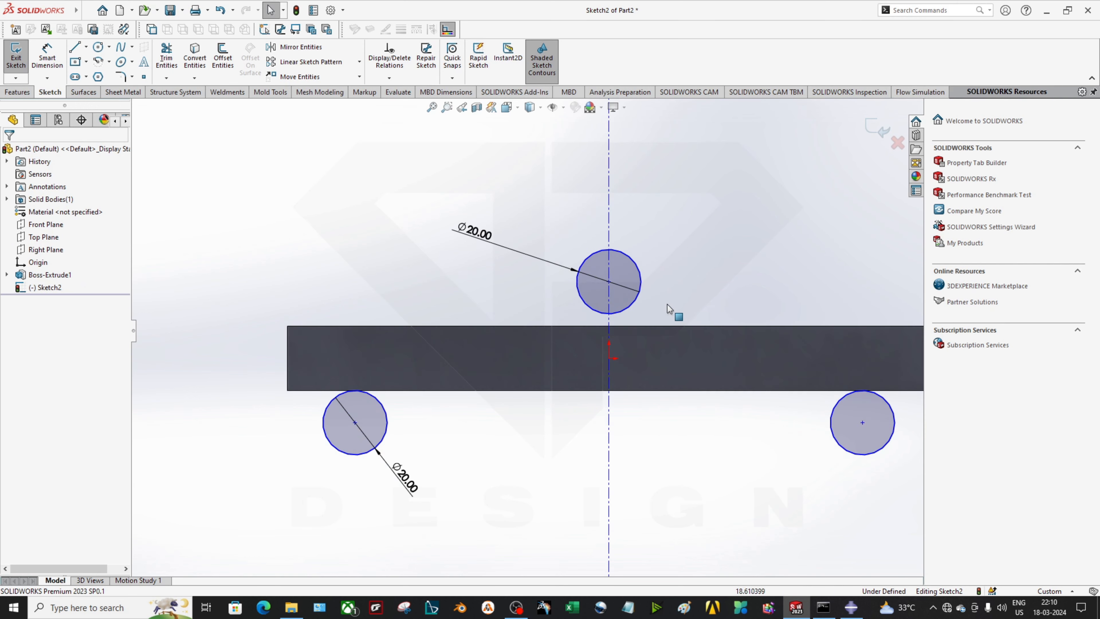
click(631, 304)
ctrl+click(622, 326)
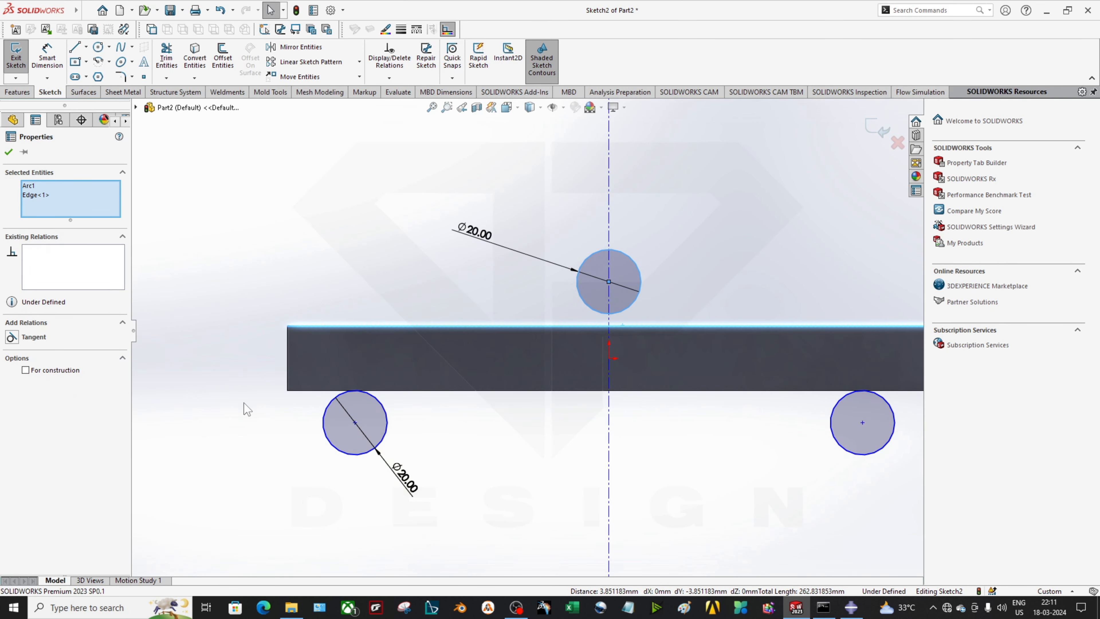
click(12, 338)
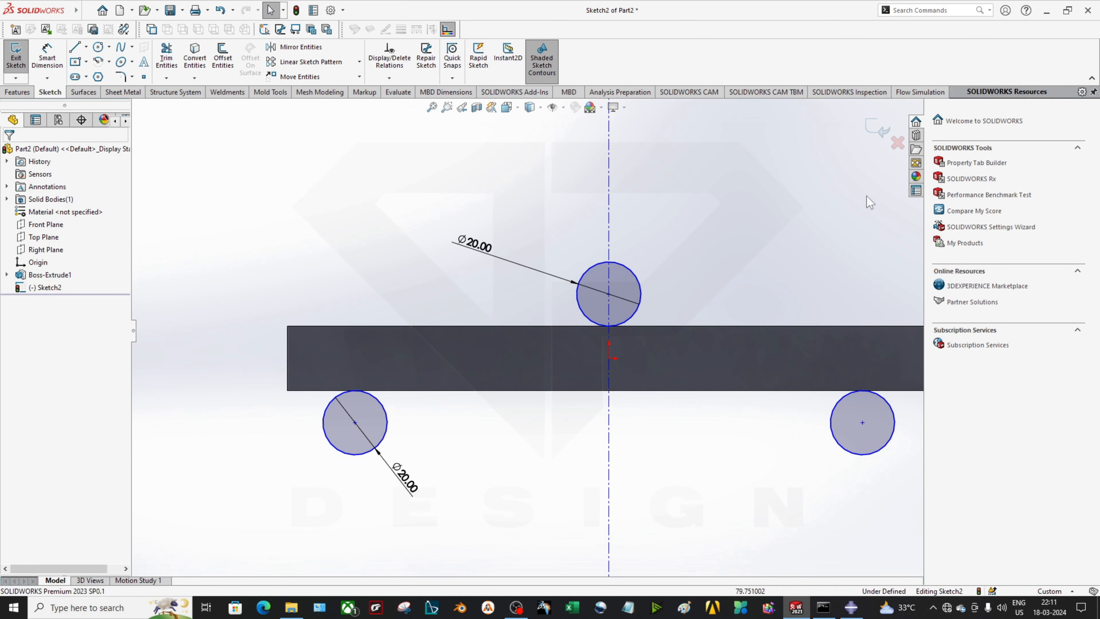
Extrude the three circles 10 mm Blind in the reversed direction into rollers
middle_drag(322, 269, 411, 312)
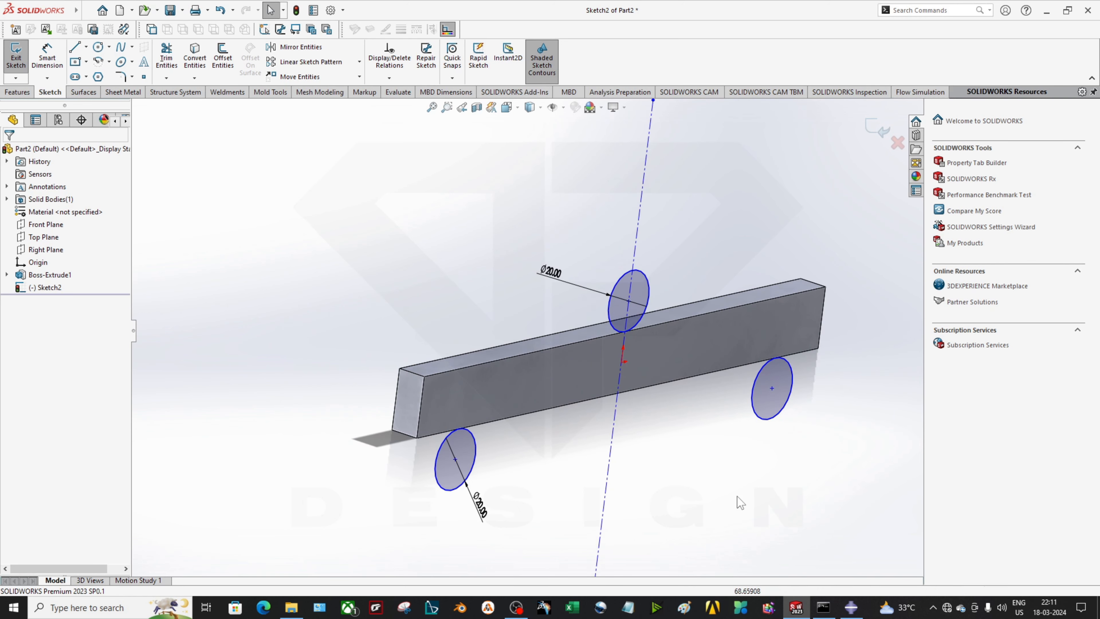
click(17, 92)
click(20, 56)
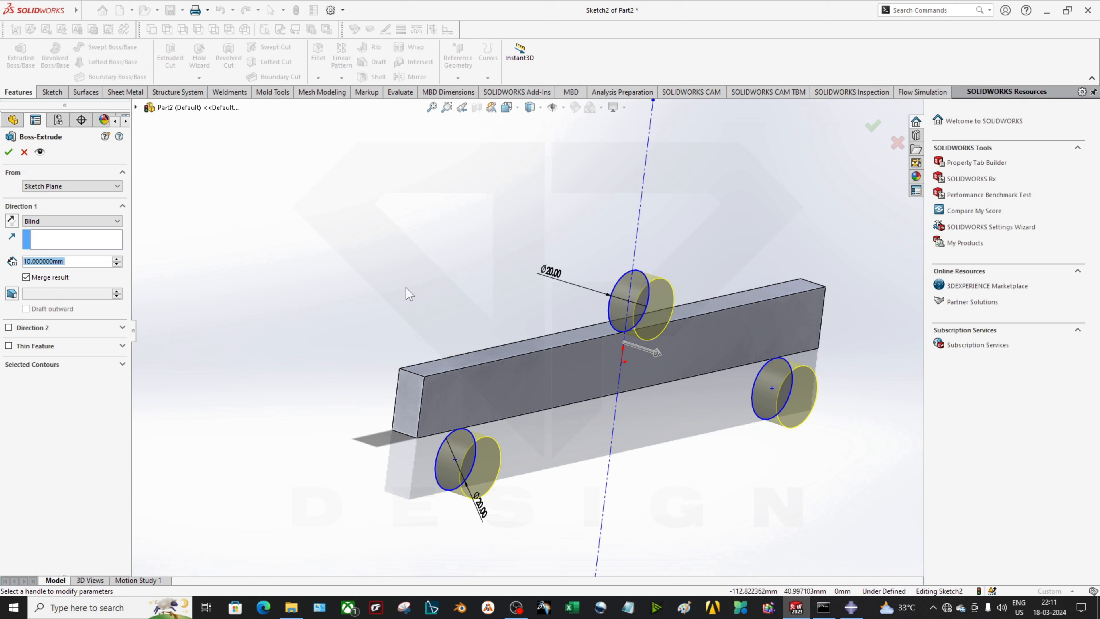
click(12, 221)
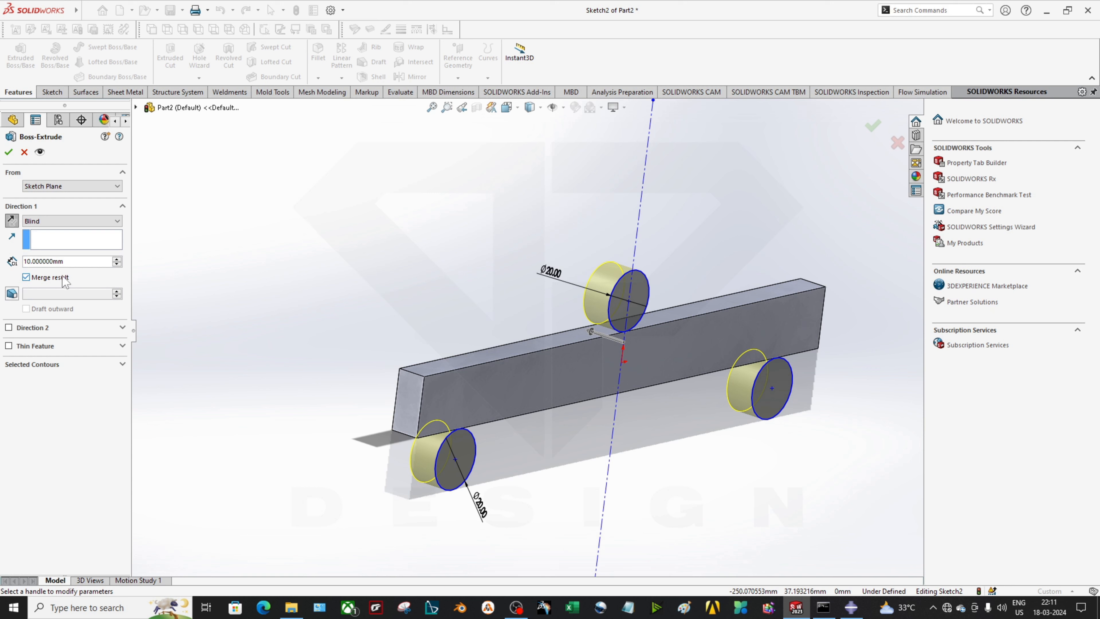
click(9, 151)
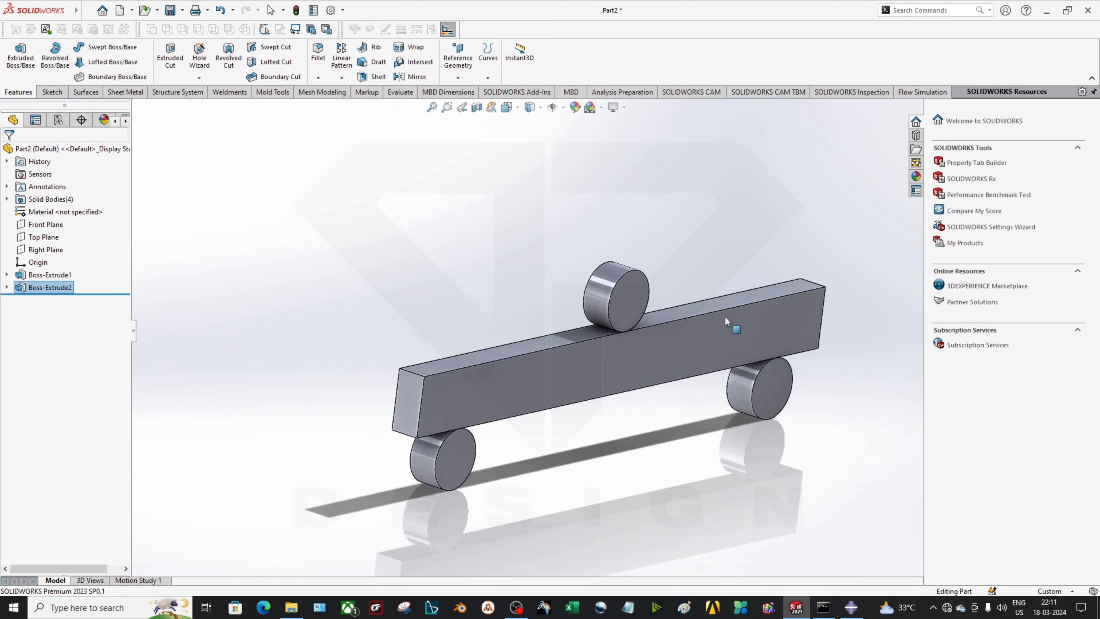
Edit Boss-Extrude2 with Merge result unchecked so the rollers stay separate bodies
middle_drag(622, 398, 647, 412)
scroll(680, 424, down, 2)
middle_drag(541, 424, 543, 369)
scroll(274, 273, down, 2)
scroll(274, 274, down, 3)
scroll(476, 319, up, 6)
middle_drag(578, 309, 615, 374)
scroll(615, 374, up, 4)
scroll(550, 344, down, 4)
scroll(556, 300, up, 5)
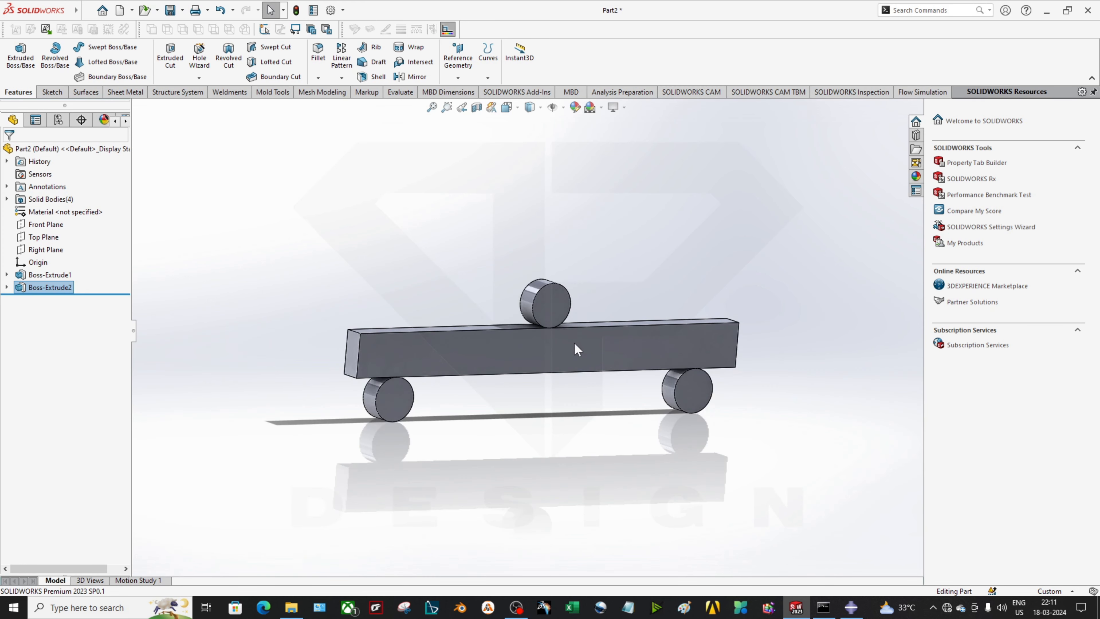
middle_drag(513, 346, 532, 356)
right_click(18, 289)
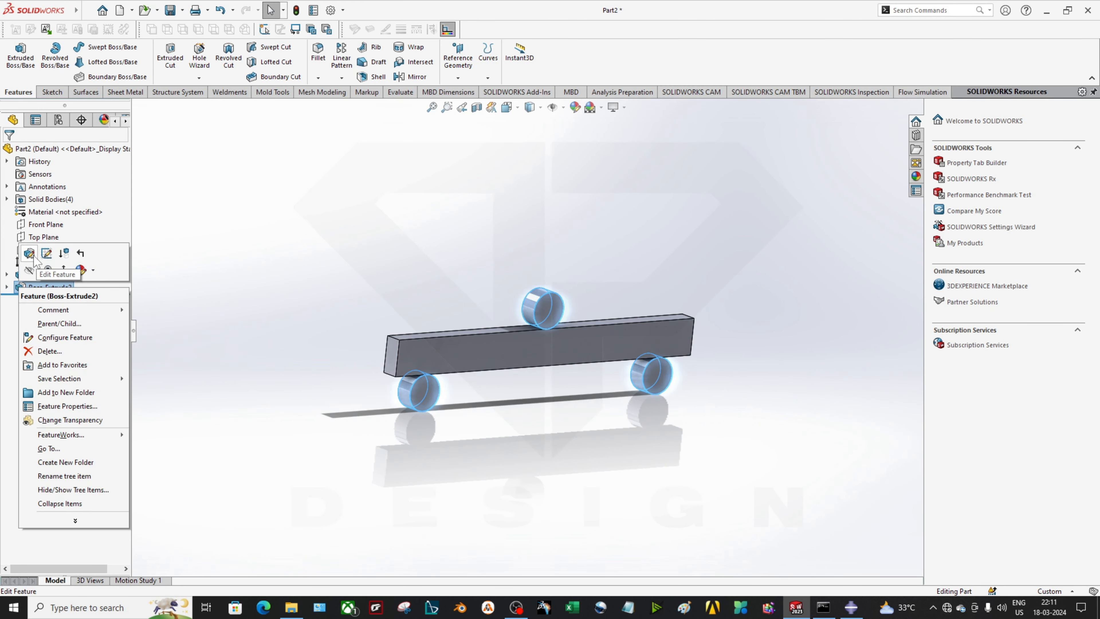
click(45, 253)
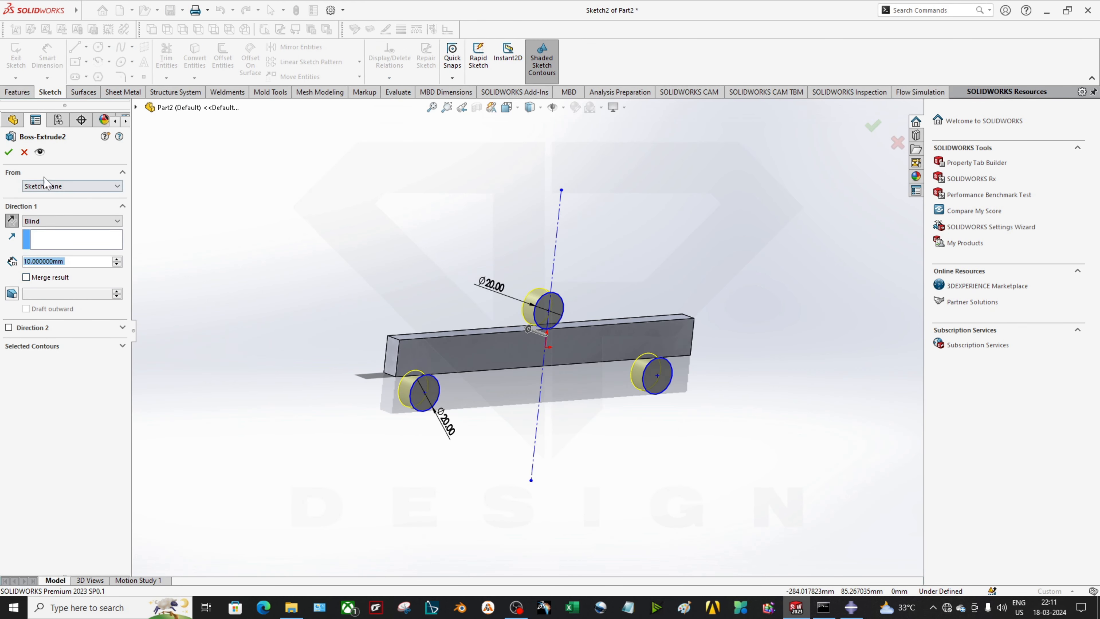
click(7, 152)
Orbit to show the beam's end face and open the Save options
scroll(529, 291, down, 2)
scroll(502, 429, down, 4)
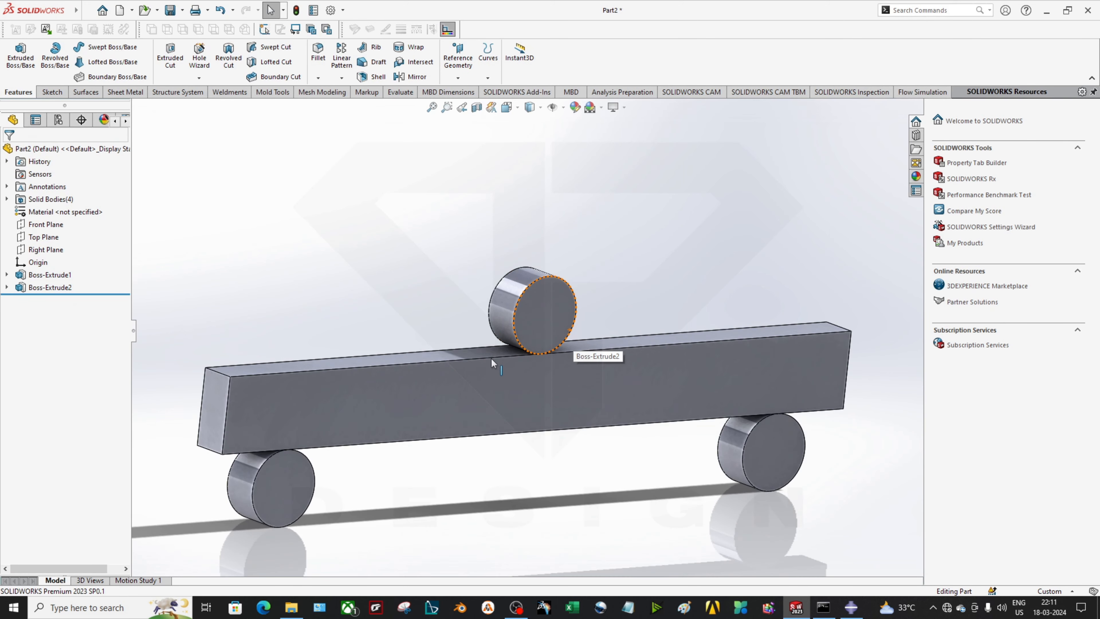
scroll(608, 425, up, 5)
scroll(594, 418, up, 2)
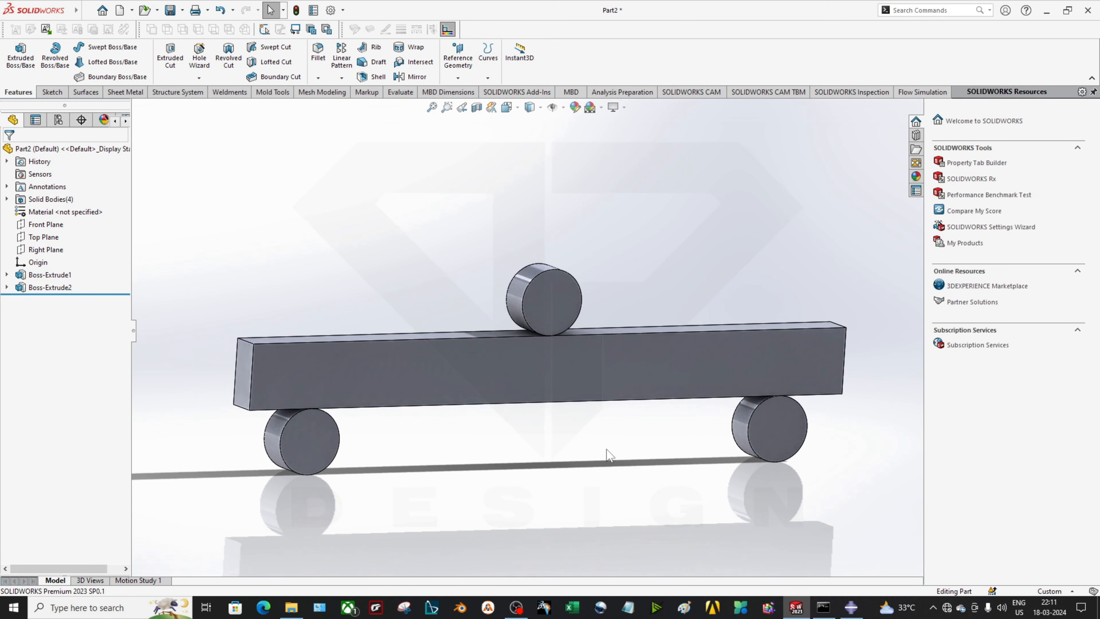
scroll(538, 353, down, 2)
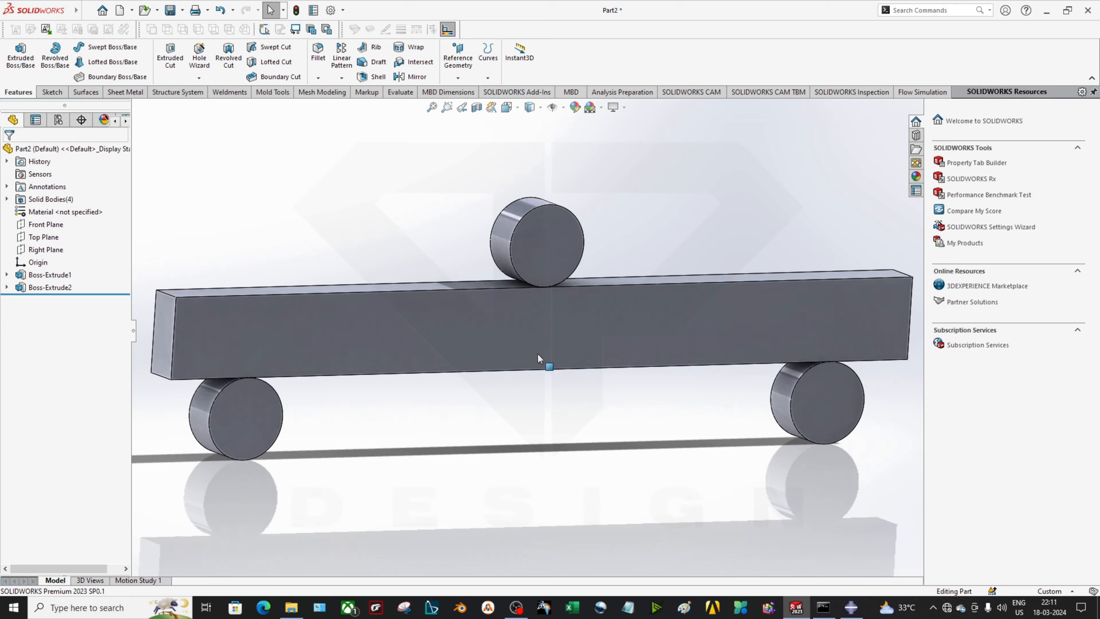
middle_drag(537, 353, 626, 410)
click(182, 10)
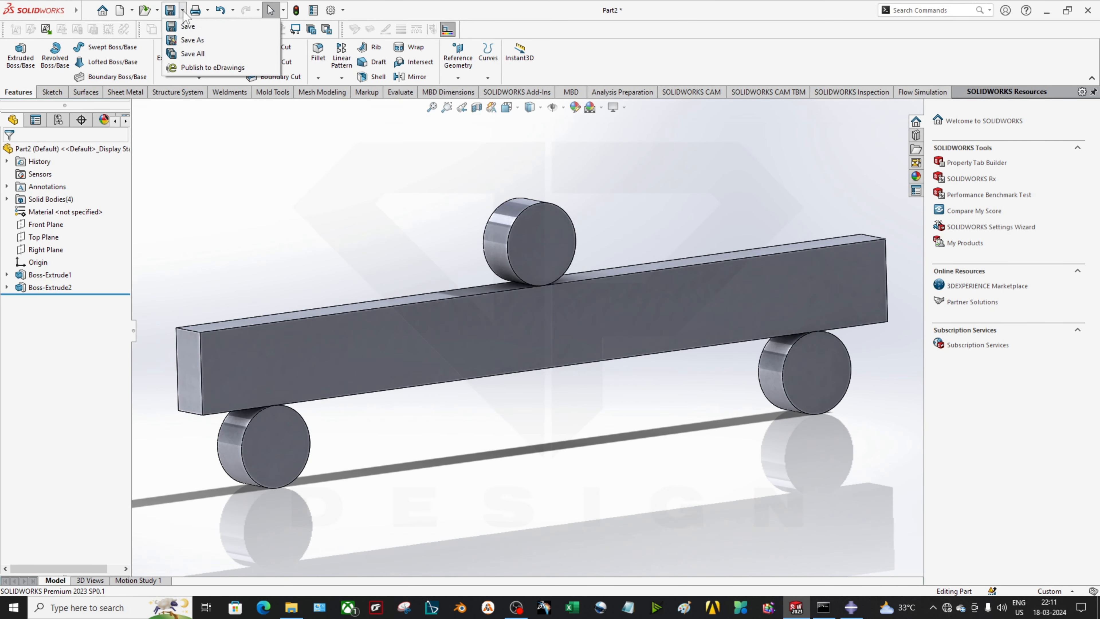
Export the part as a STEP AP203 file named Beam, then return to Abaqus/CAE
click(190, 40)
click(168, 420)
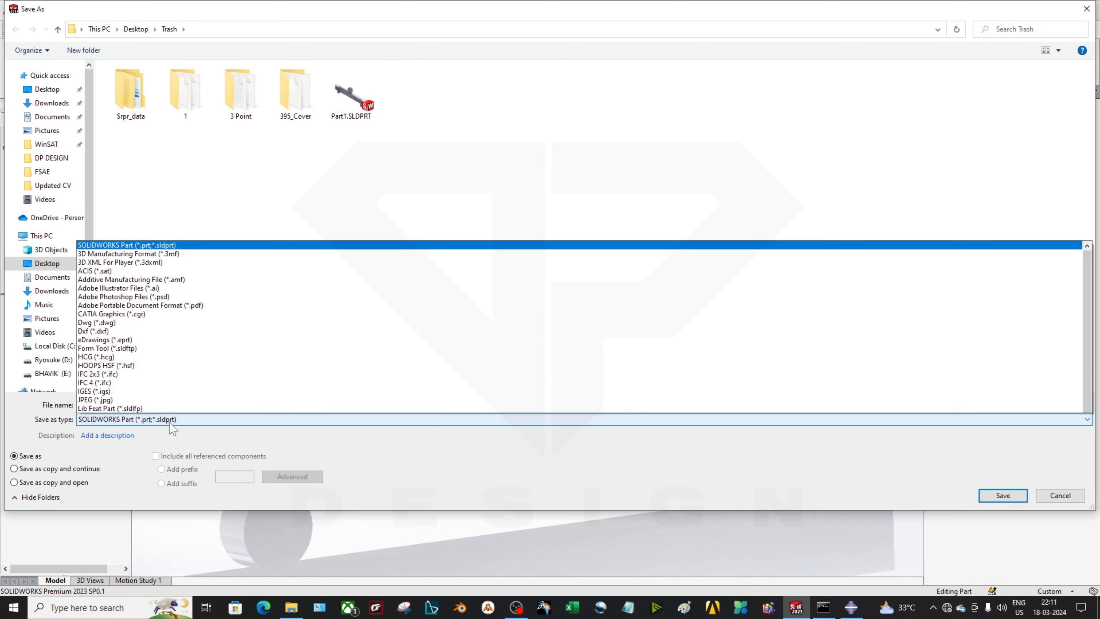
click(166, 391)
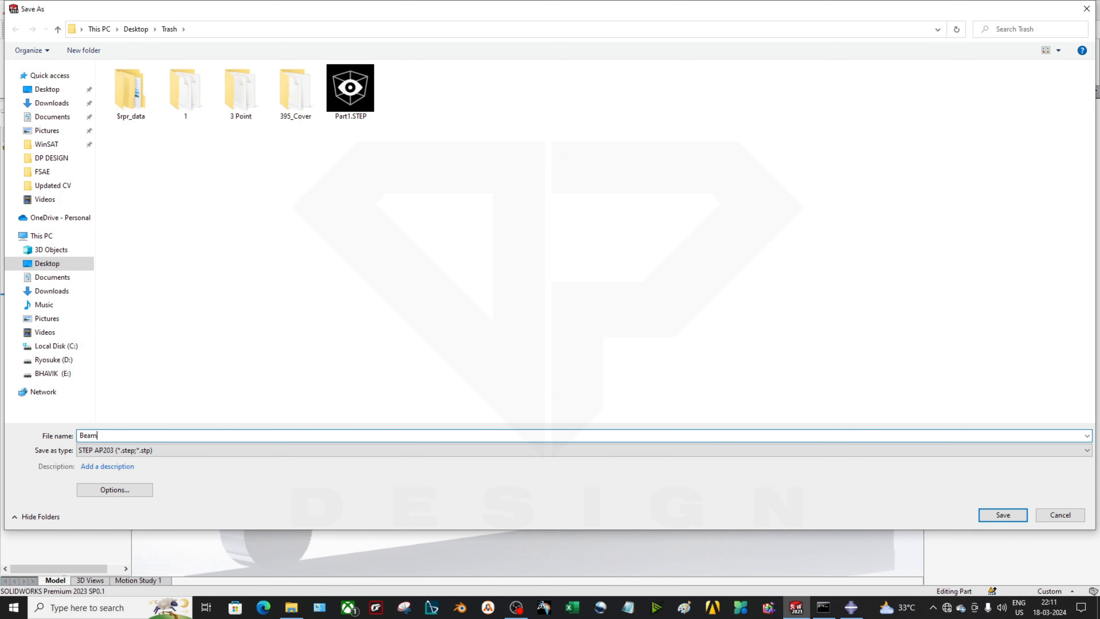
key(Return)
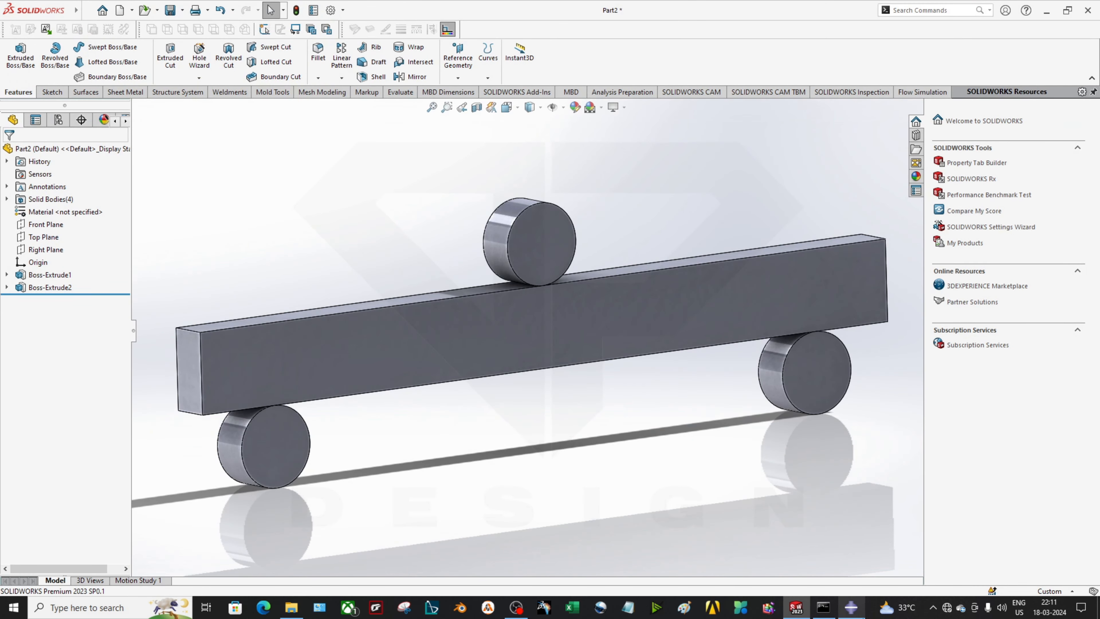
key(alt+Tab)
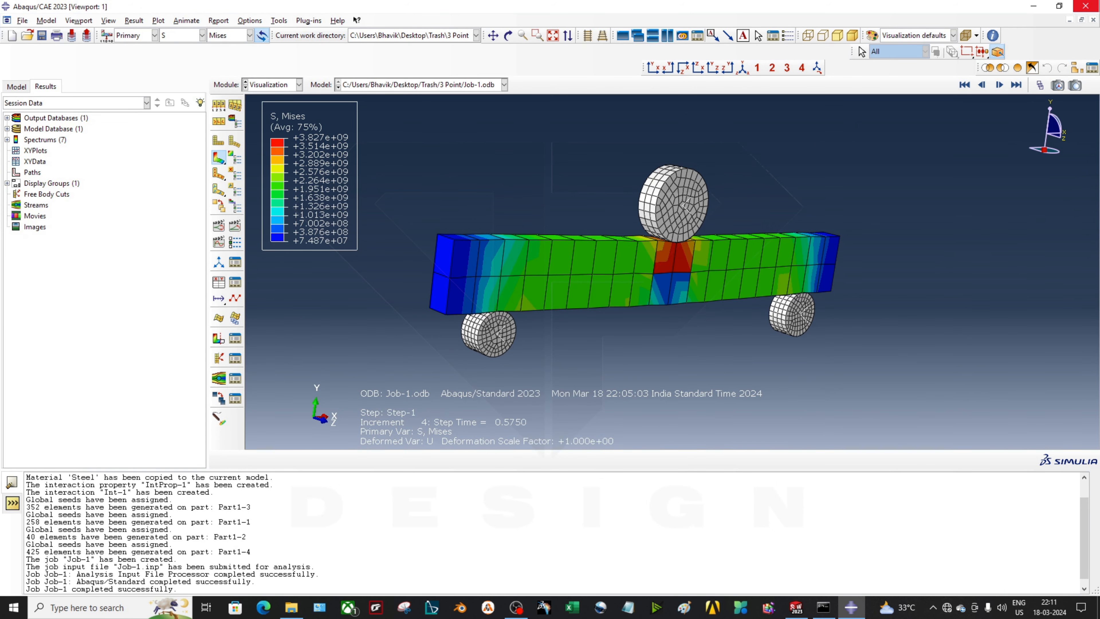
Close Abaqus without saving, relaunch it, and start a new Standard/Explicit model database
click(1085, 6)
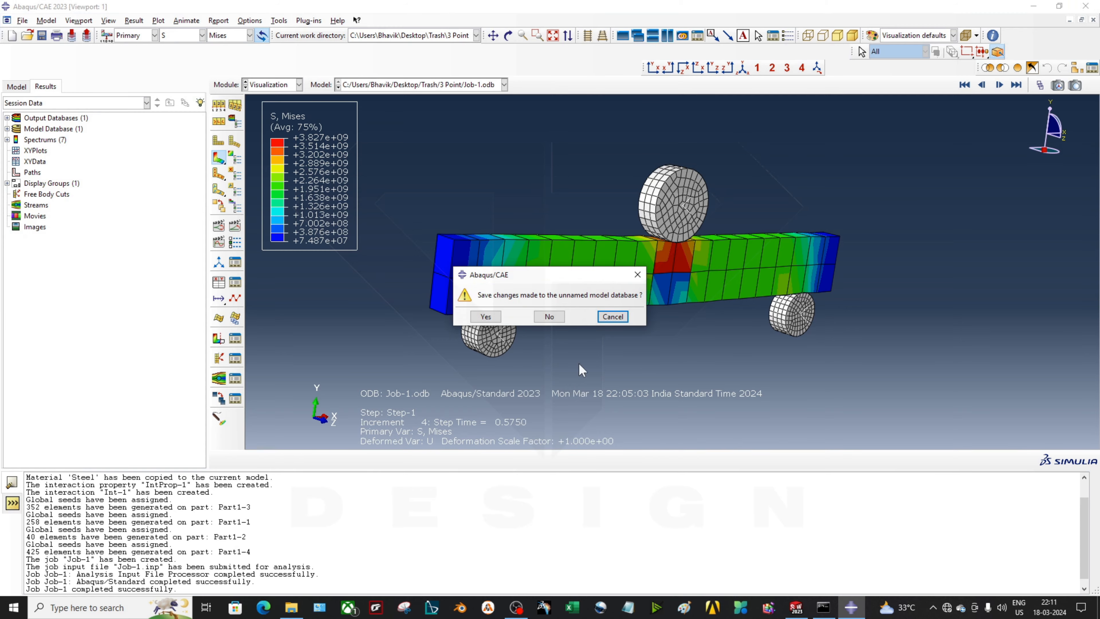
click(549, 317)
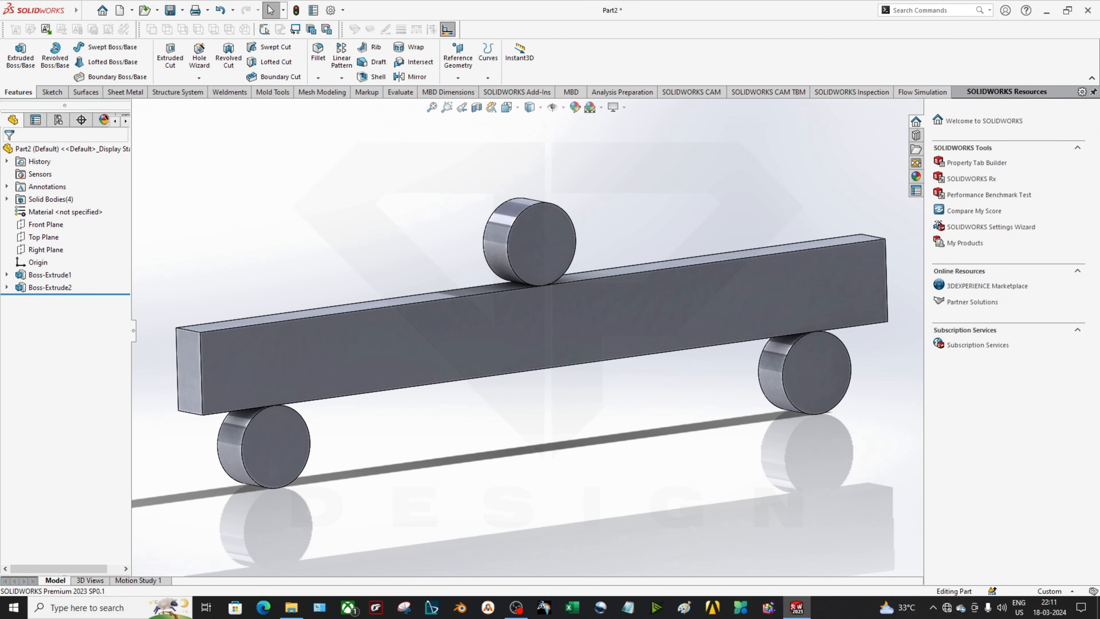
click(12, 611)
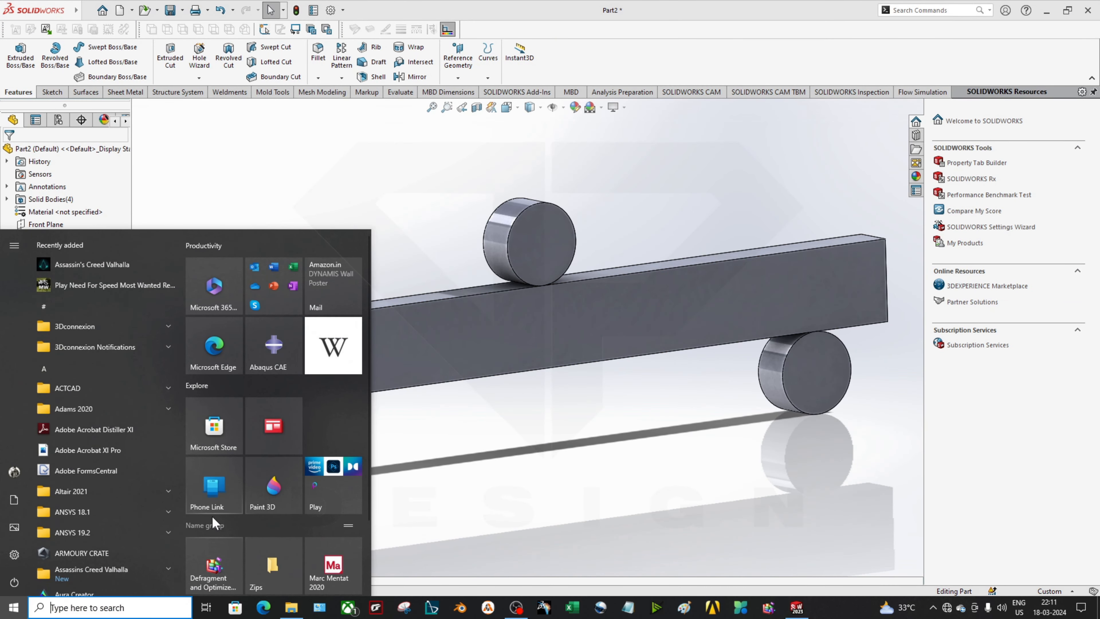
text(A)
click(97, 297)
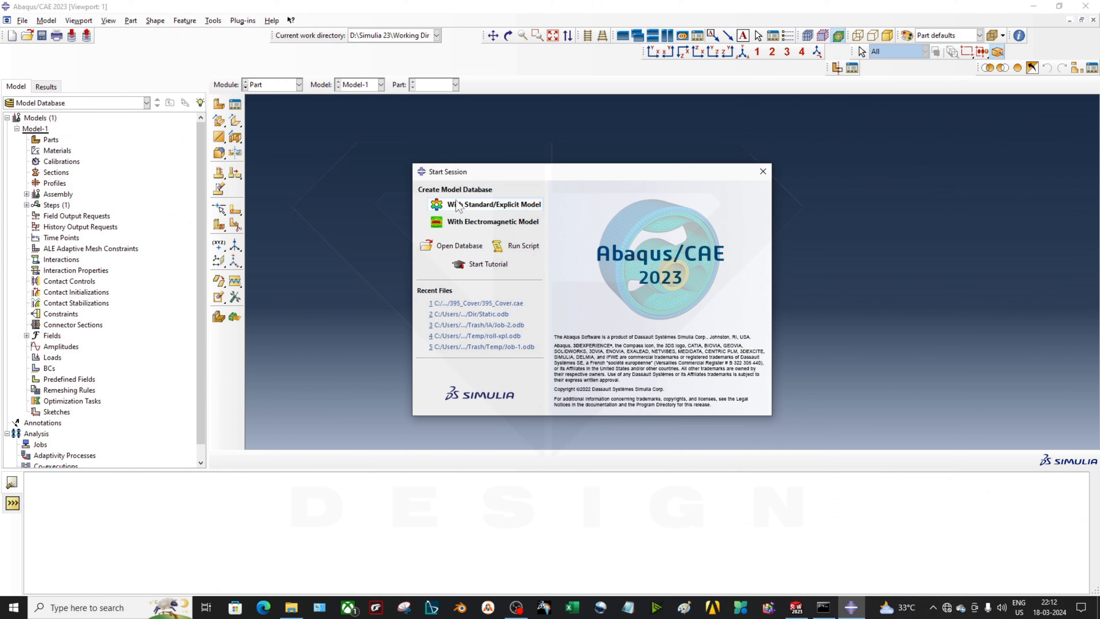
click(458, 205)
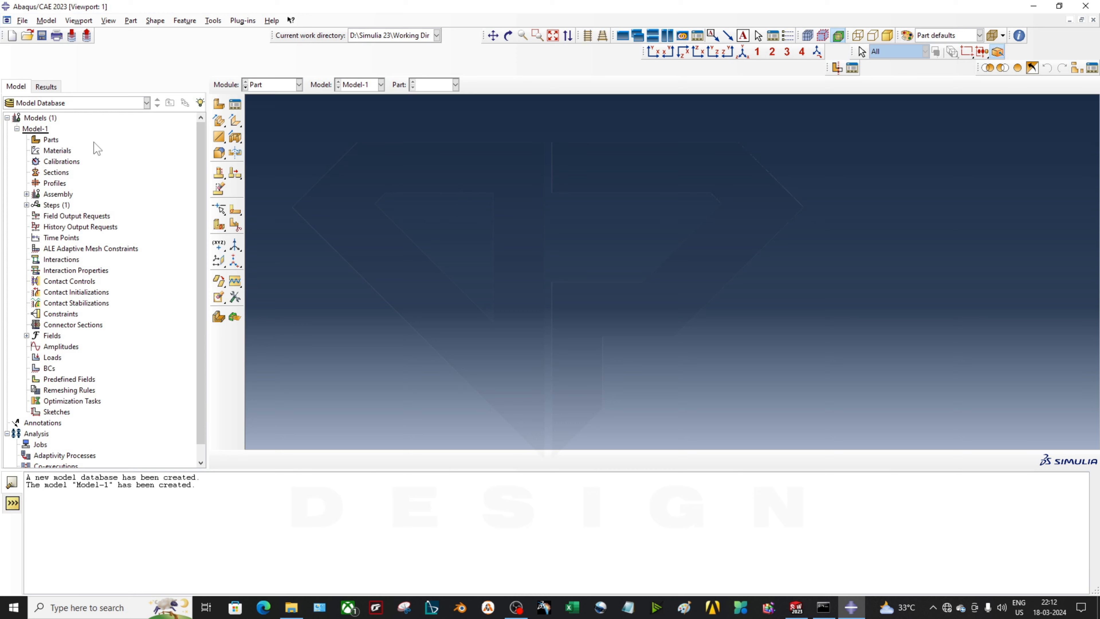
Import Beam.STEP from Desktop\Trash as parts into Model-1
right_click(45, 140)
click(65, 170)
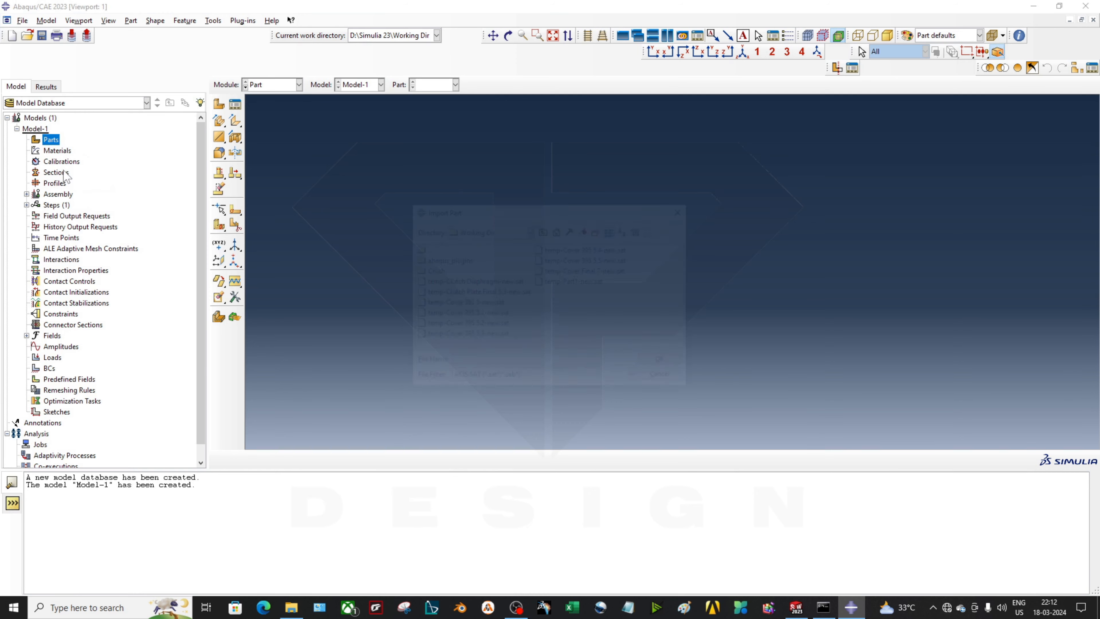
click(484, 232)
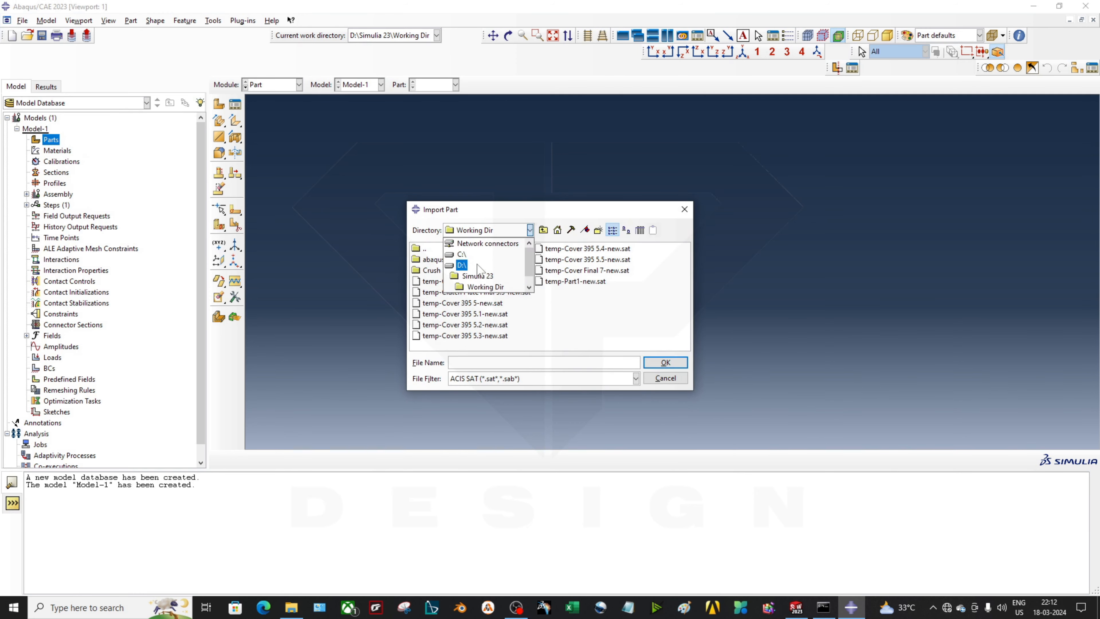
click(558, 230)
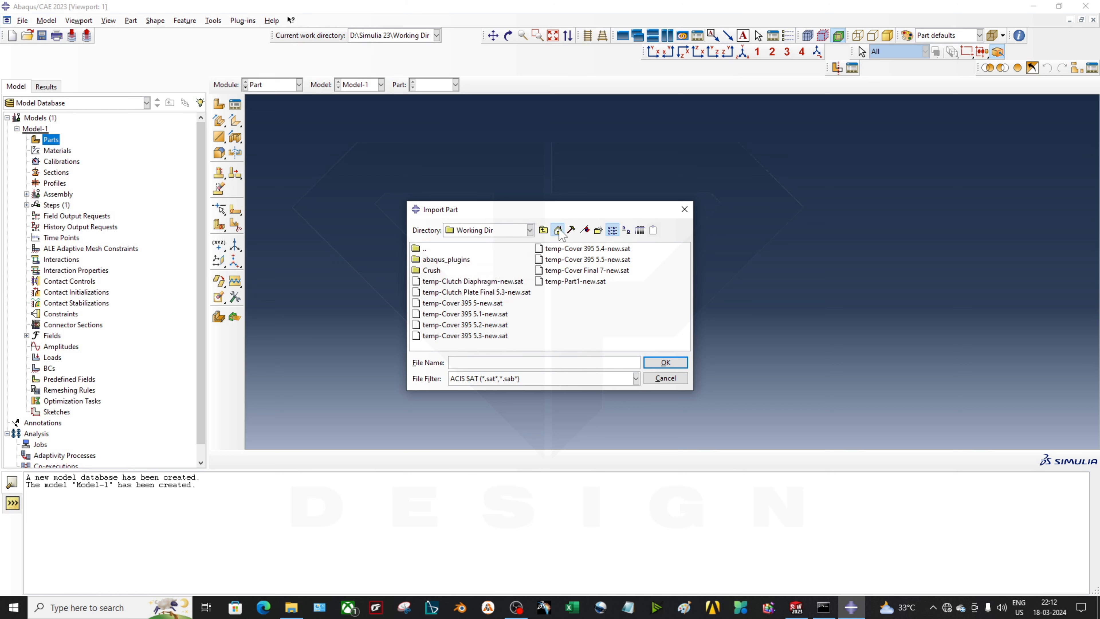
click(558, 230)
click(605, 319)
double_click(606, 318)
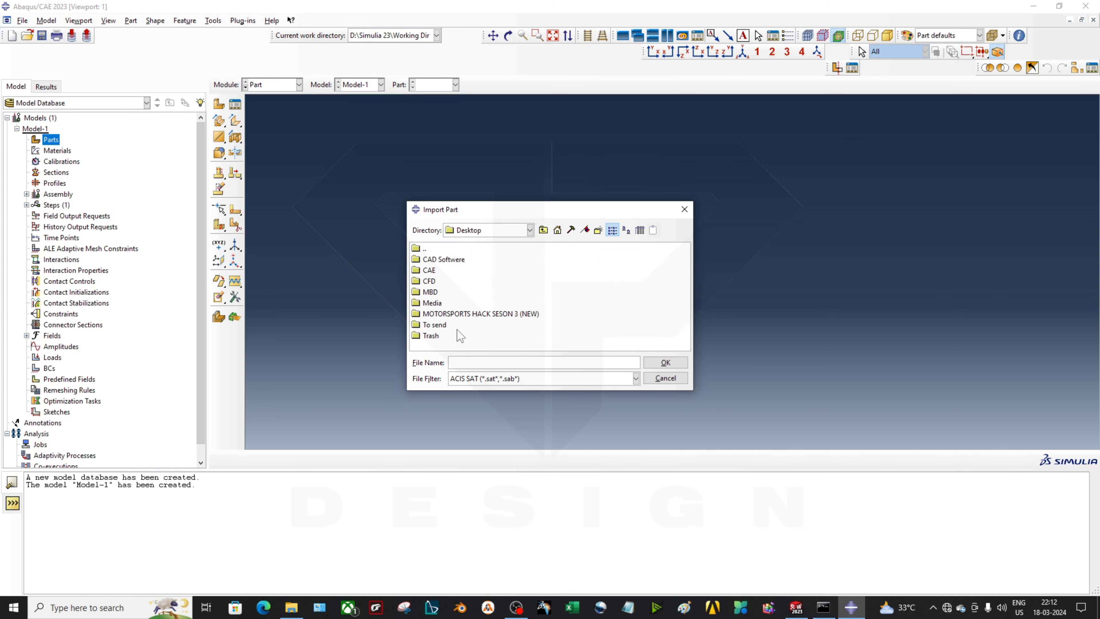
double_click(429, 336)
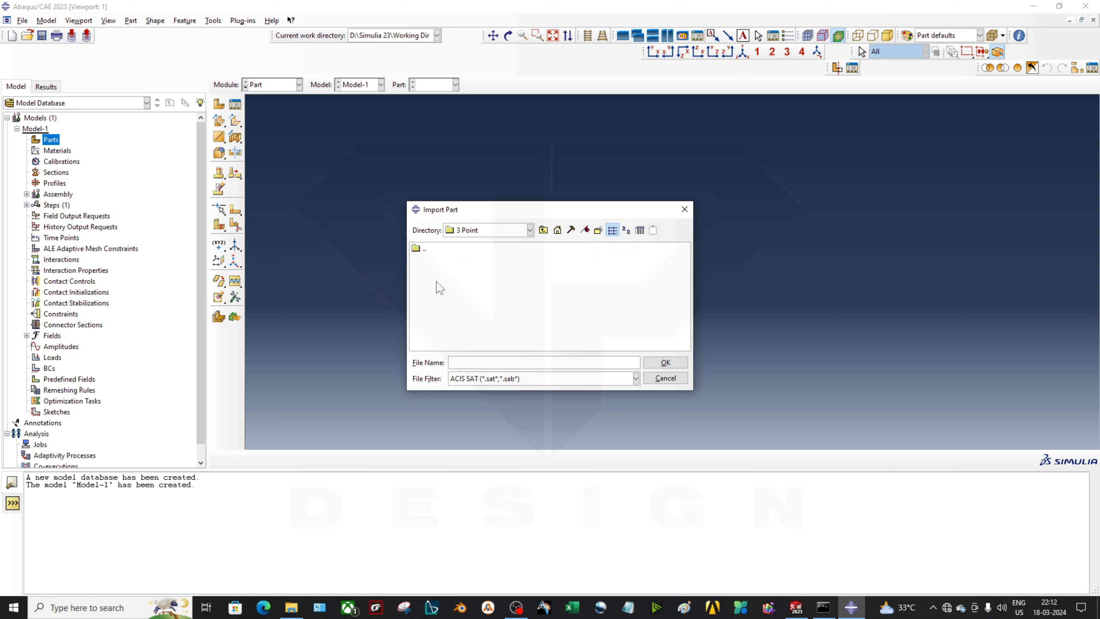
click(486, 376)
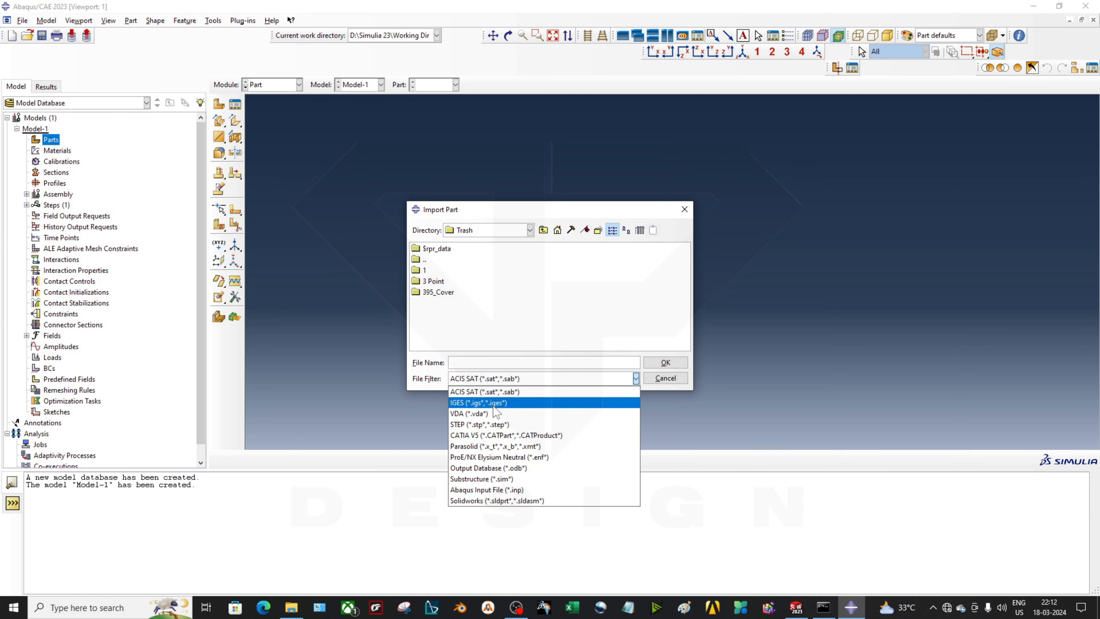
click(503, 431)
click(439, 303)
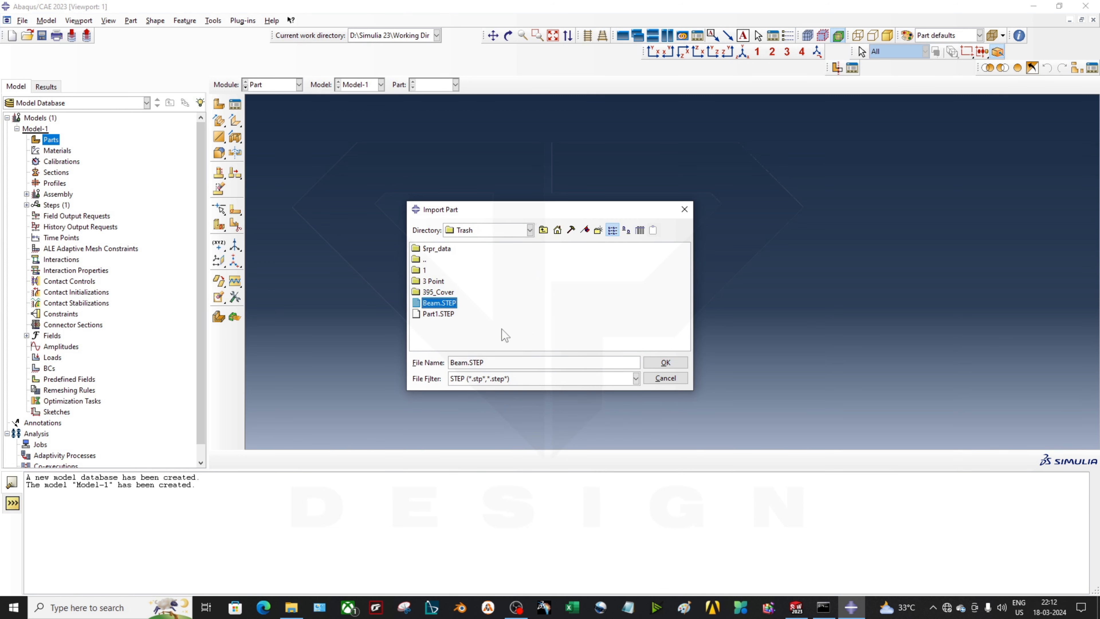
click(665, 363)
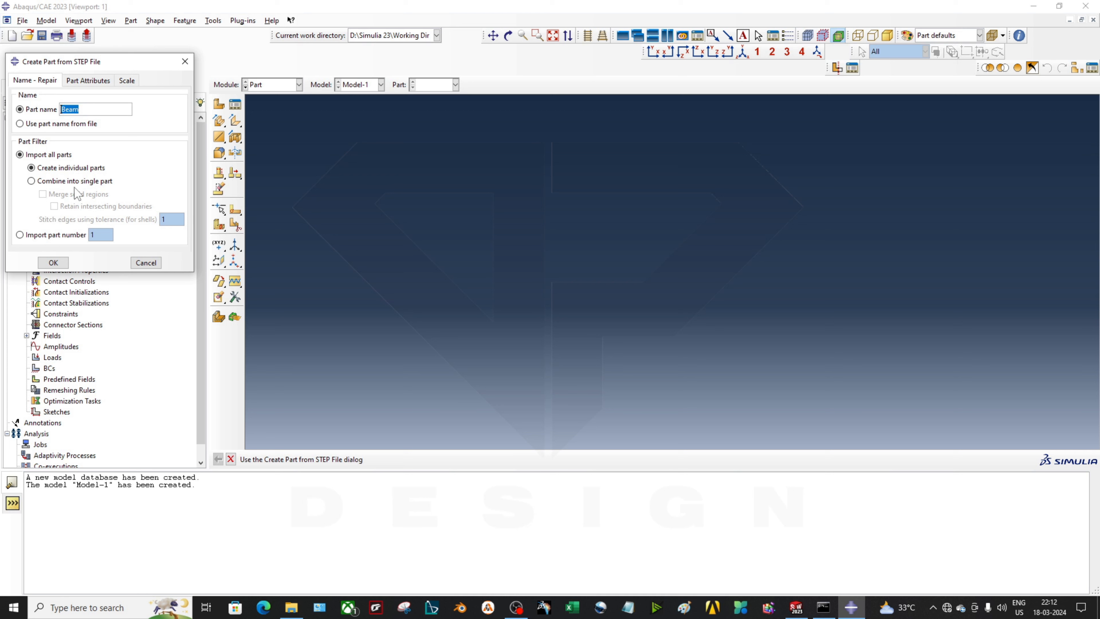
click(53, 262)
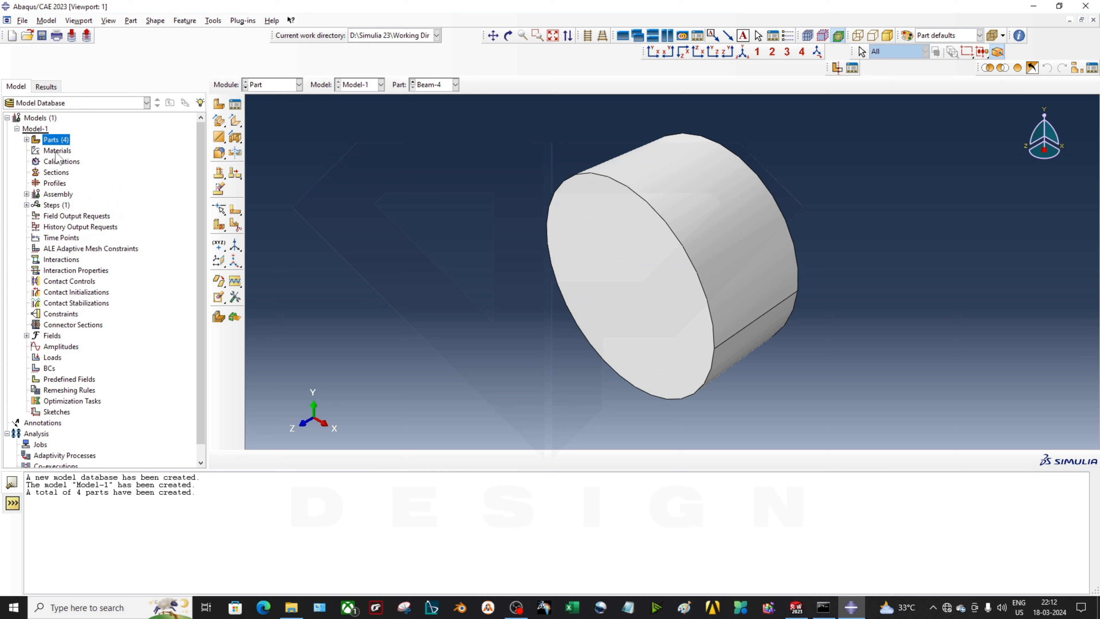
Expand the parts list and inspect each imported part, Beam-1 through Beam-4
click(26, 139)
click(54, 151)
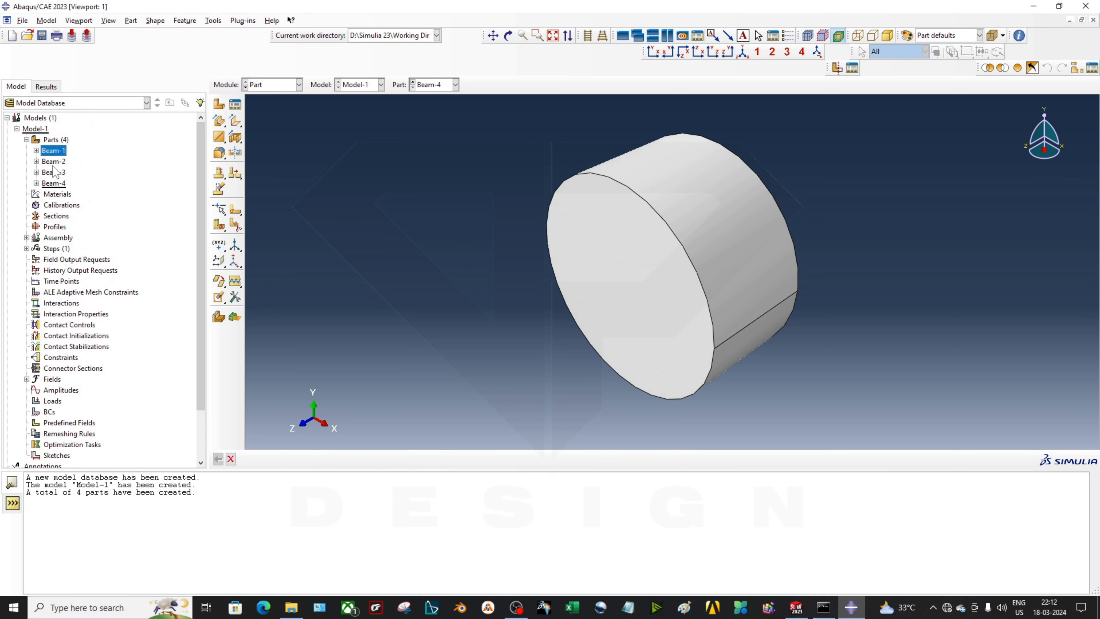
click(54, 161)
click(54, 173)
click(61, 183)
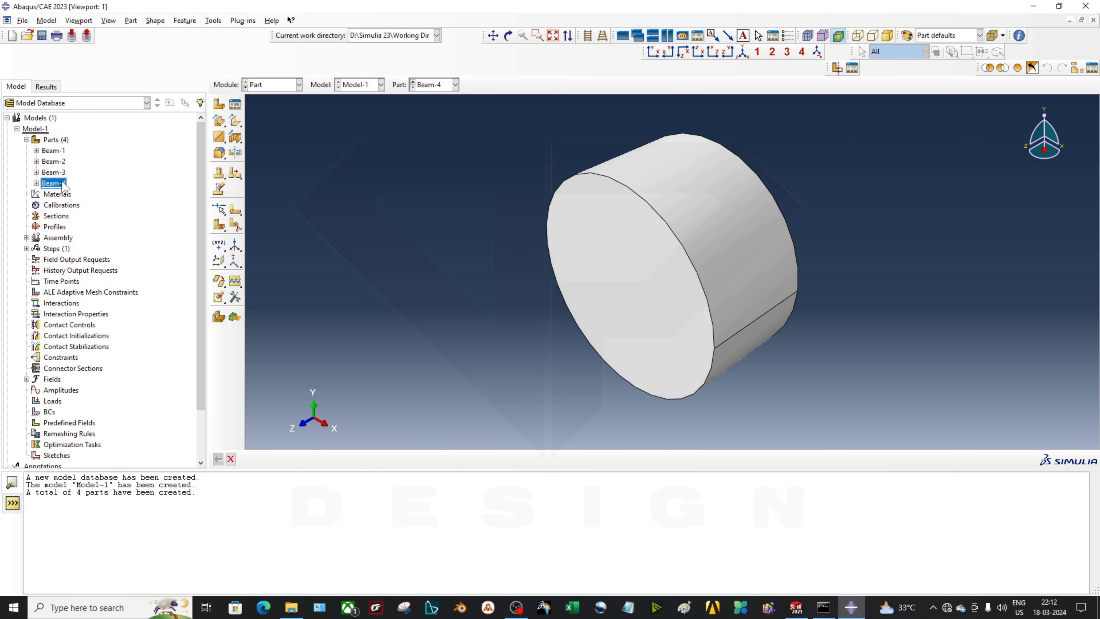
click(57, 150)
click(58, 195)
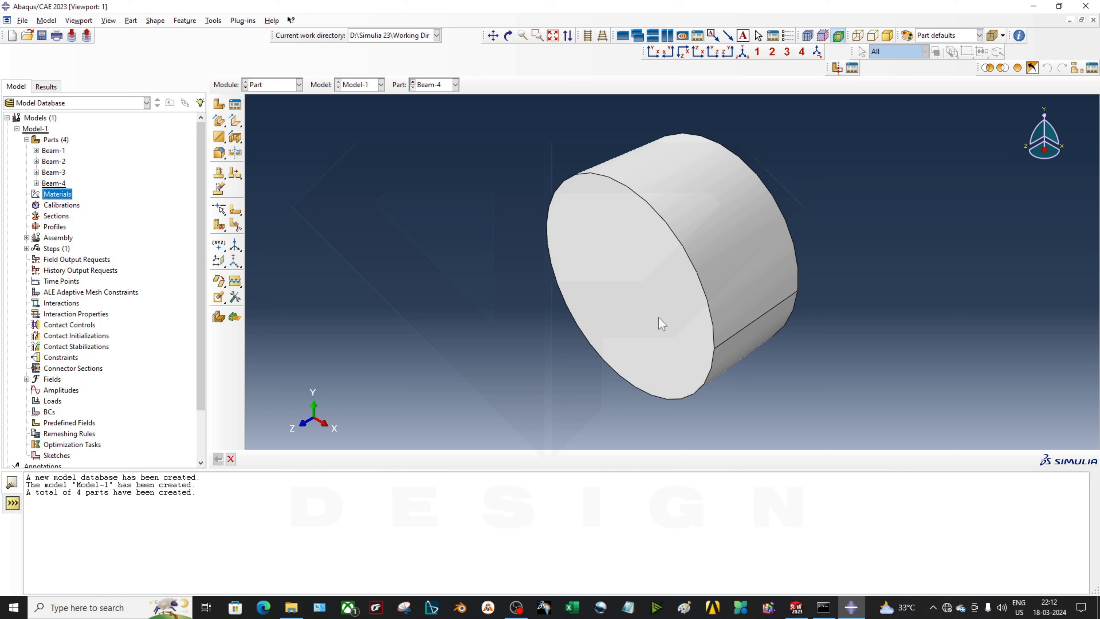
Create material Steel with elastic Young's modulus 200000 and Poisson's ratio 0.29
double_click(60, 195)
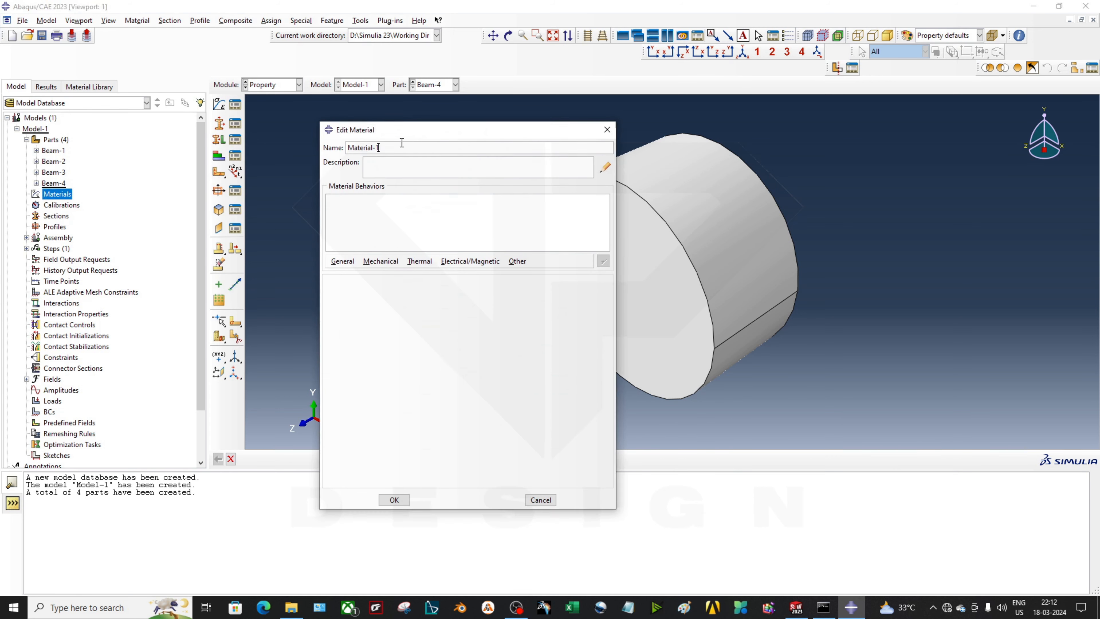
text(Steel)
click(380, 261)
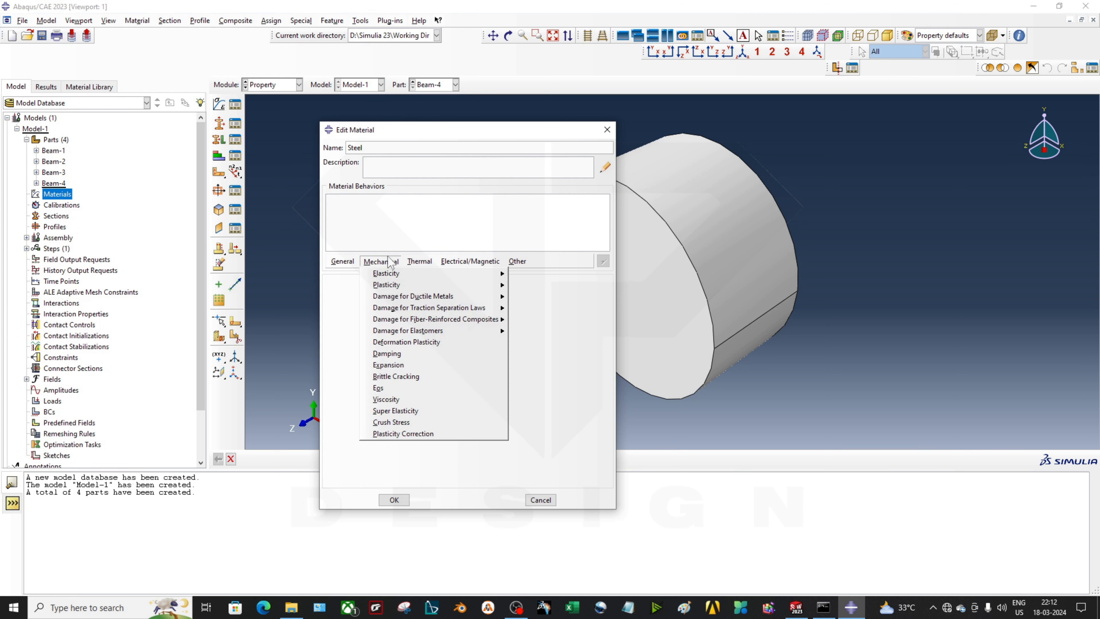
mouse_move(395, 274)
click(526, 274)
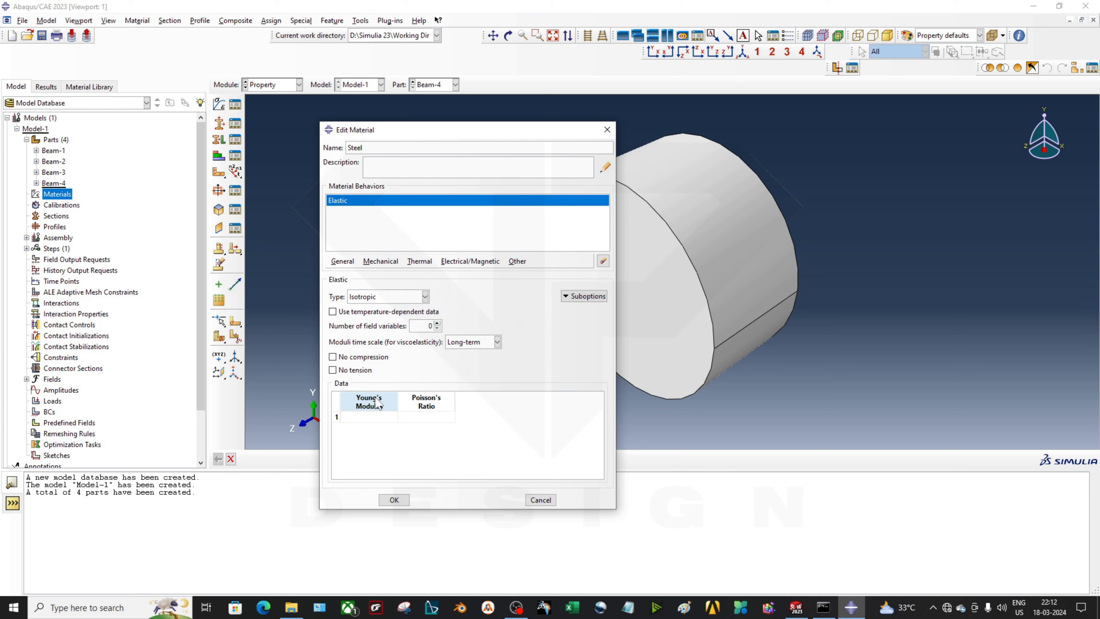
click(386, 417)
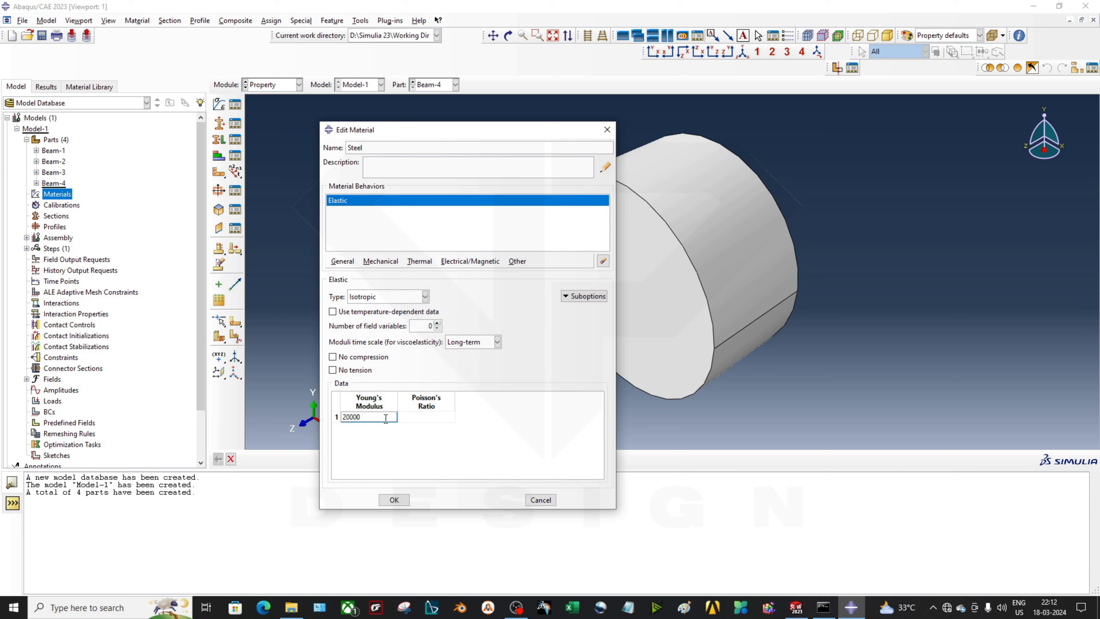
click(437, 420)
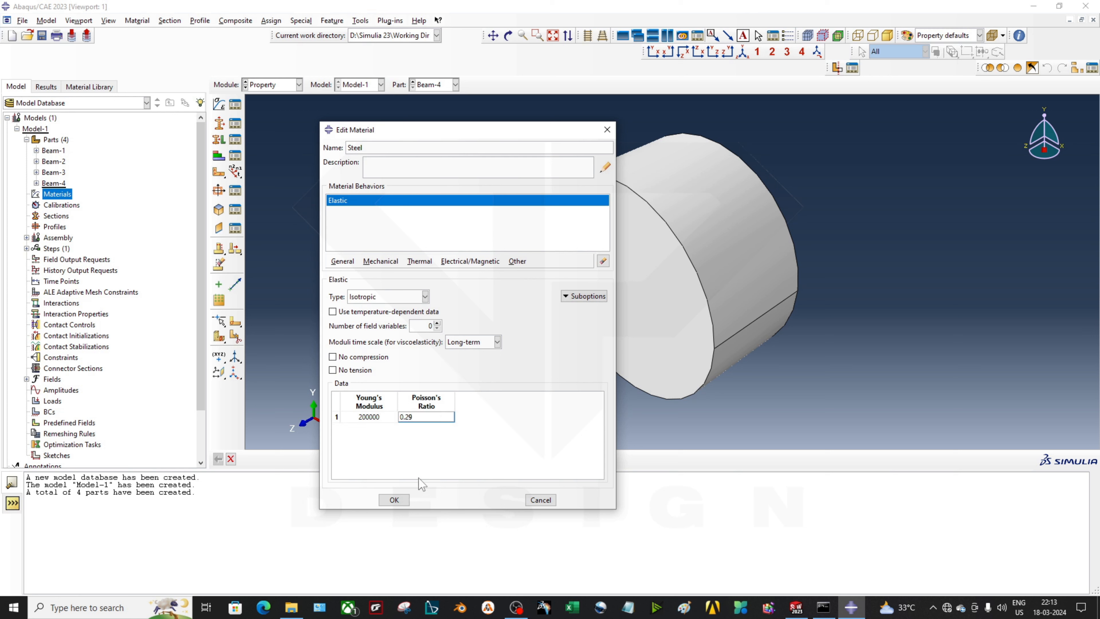
key(Return)
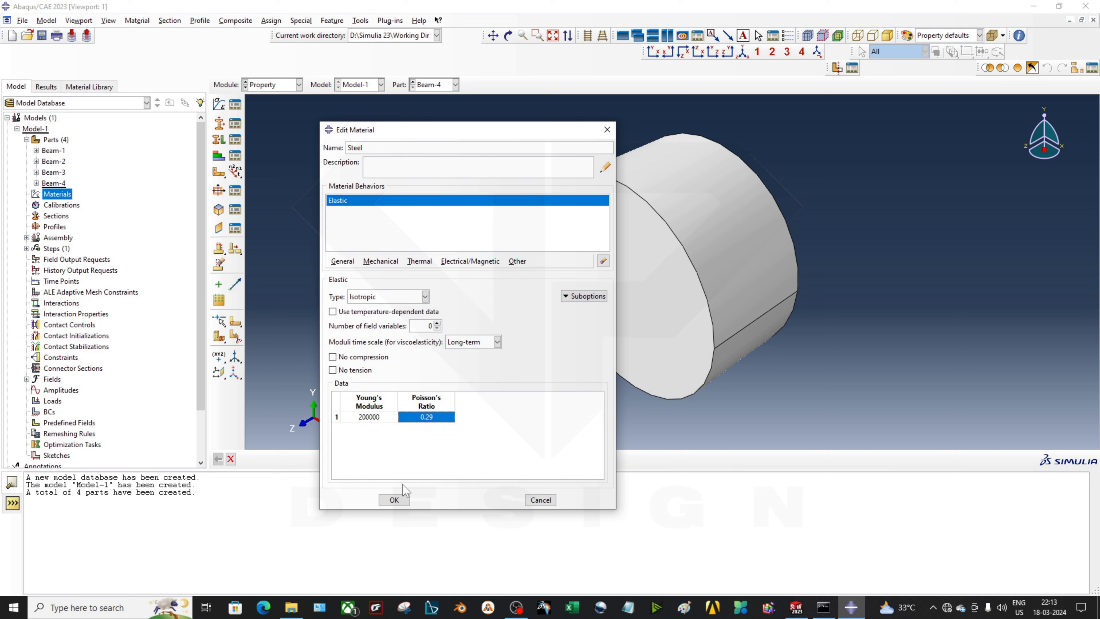
click(394, 500)
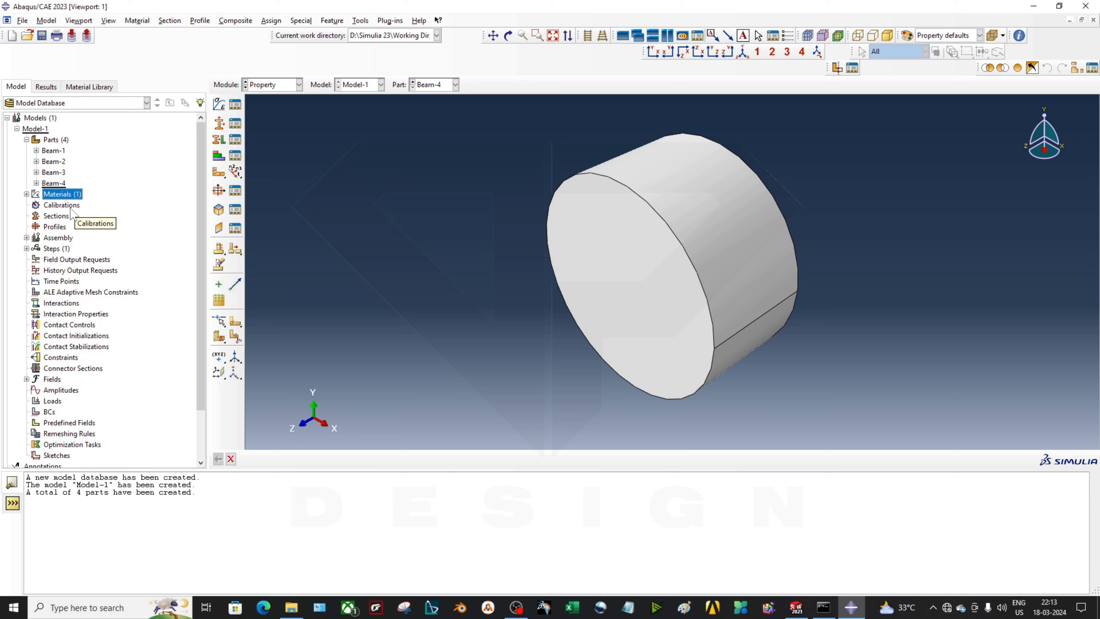
Create a solid homogeneous section named Steel that uses the Steel material
double_click(60, 216)
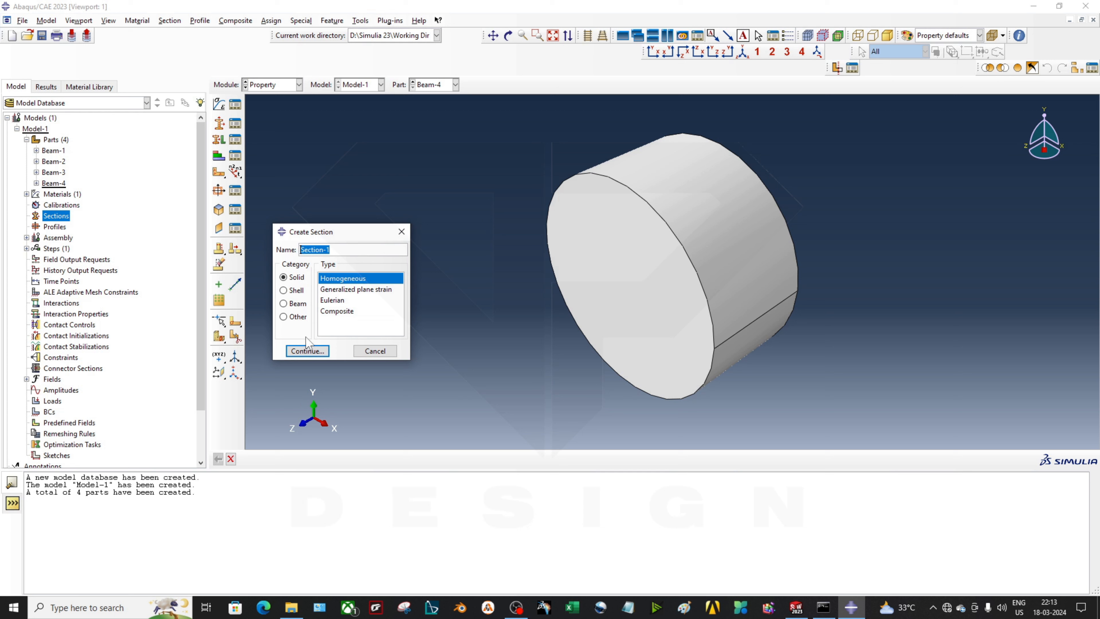
text(Steel)
key(Return)
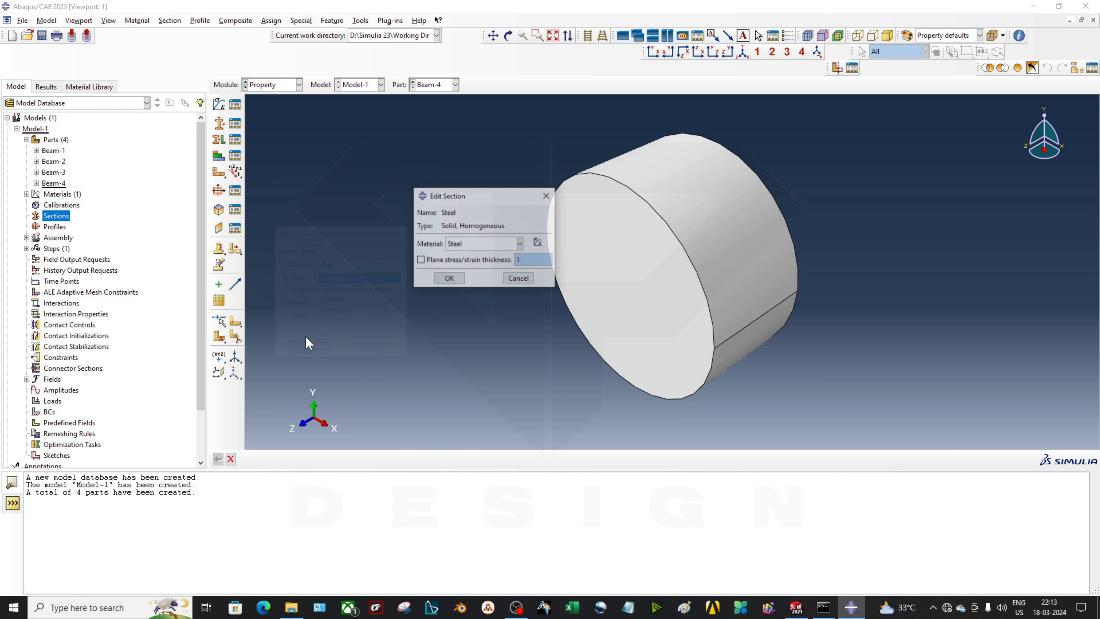
click(472, 247)
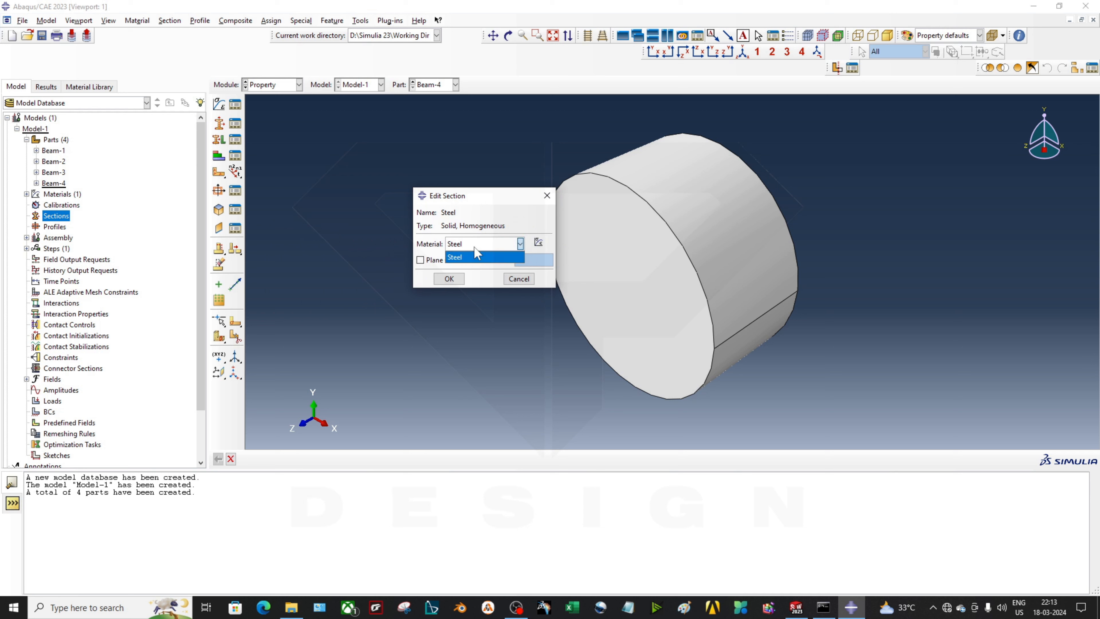
click(474, 255)
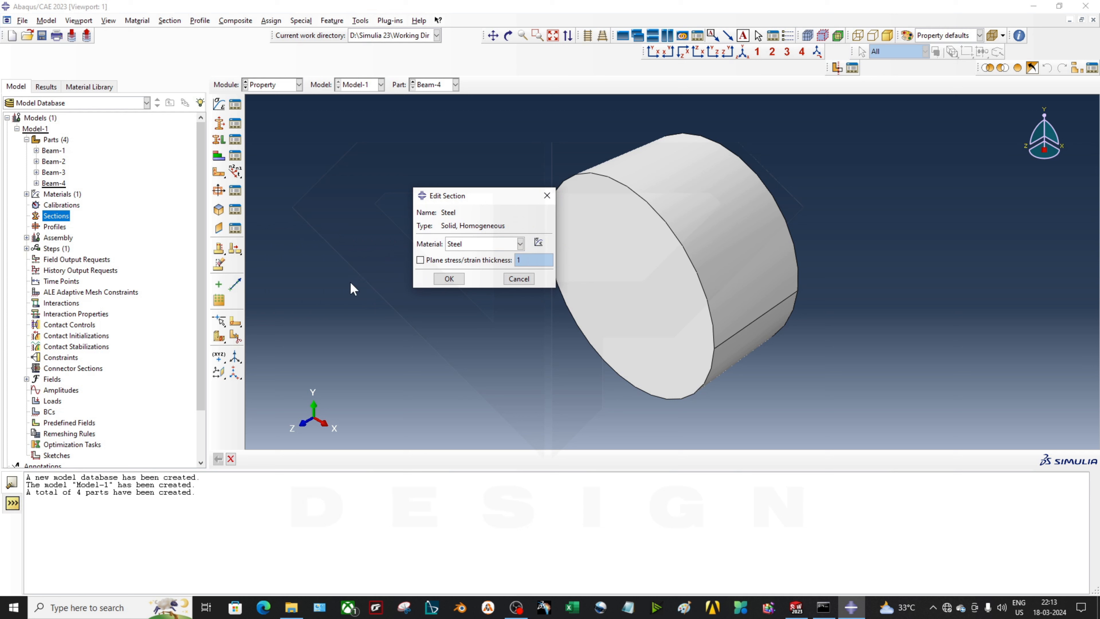
click(440, 282)
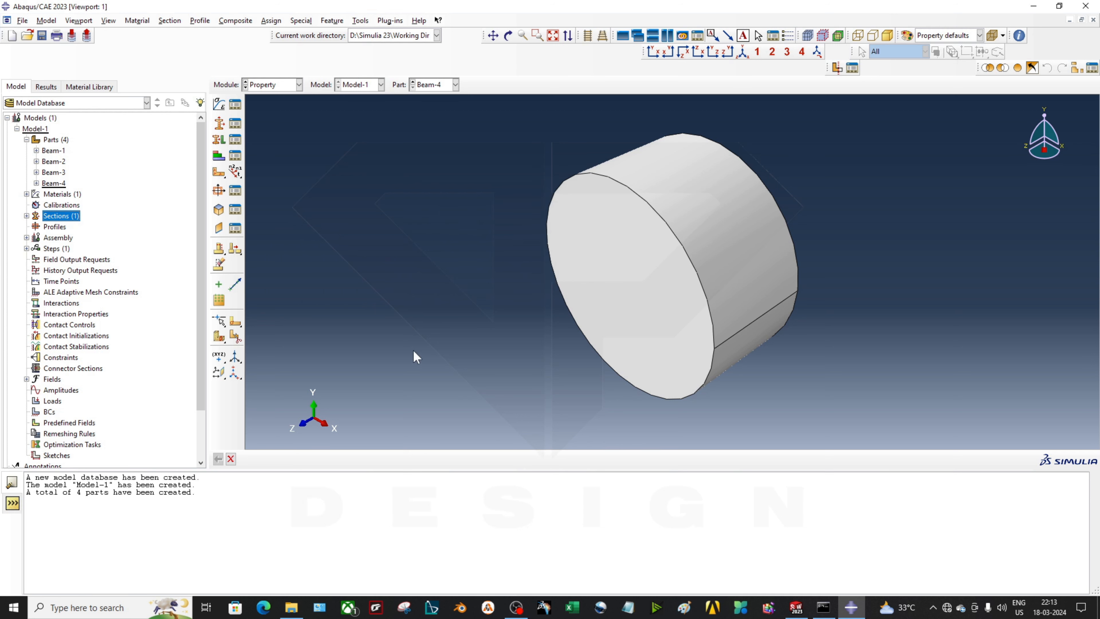
click(30, 214)
Assign the Steel section to the whole Beam-4 cylinder
click(27, 215)
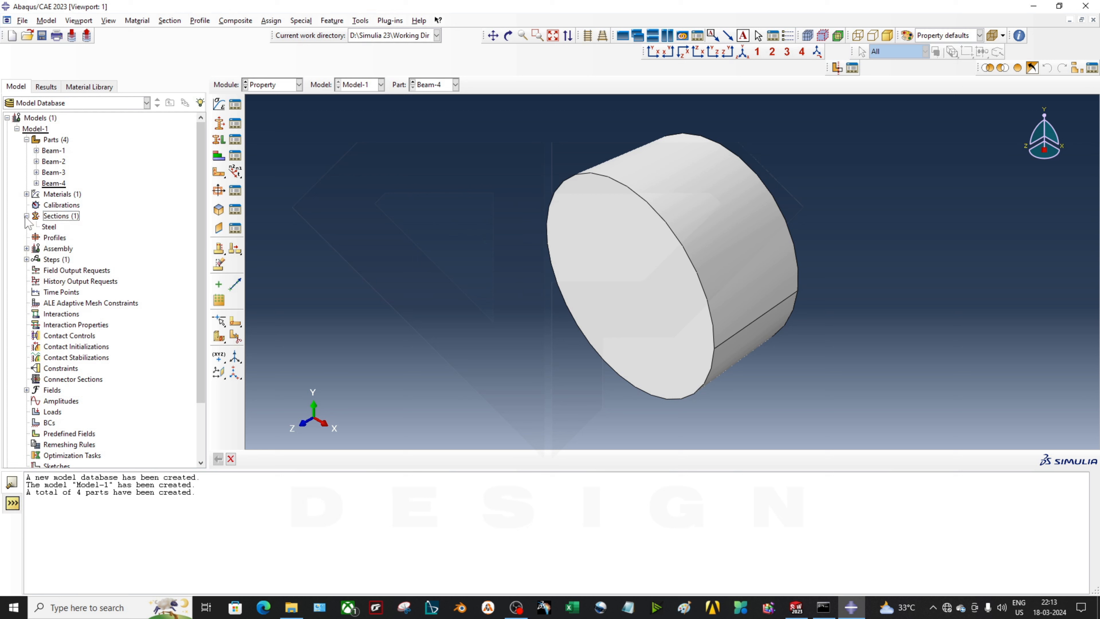
click(49, 228)
click(220, 141)
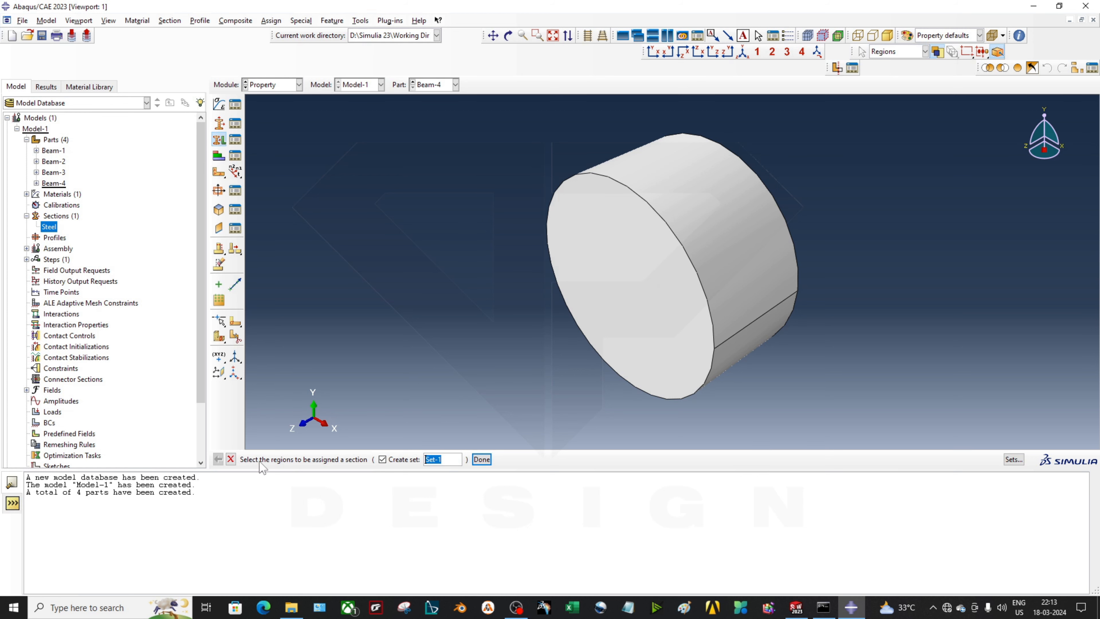
click(648, 309)
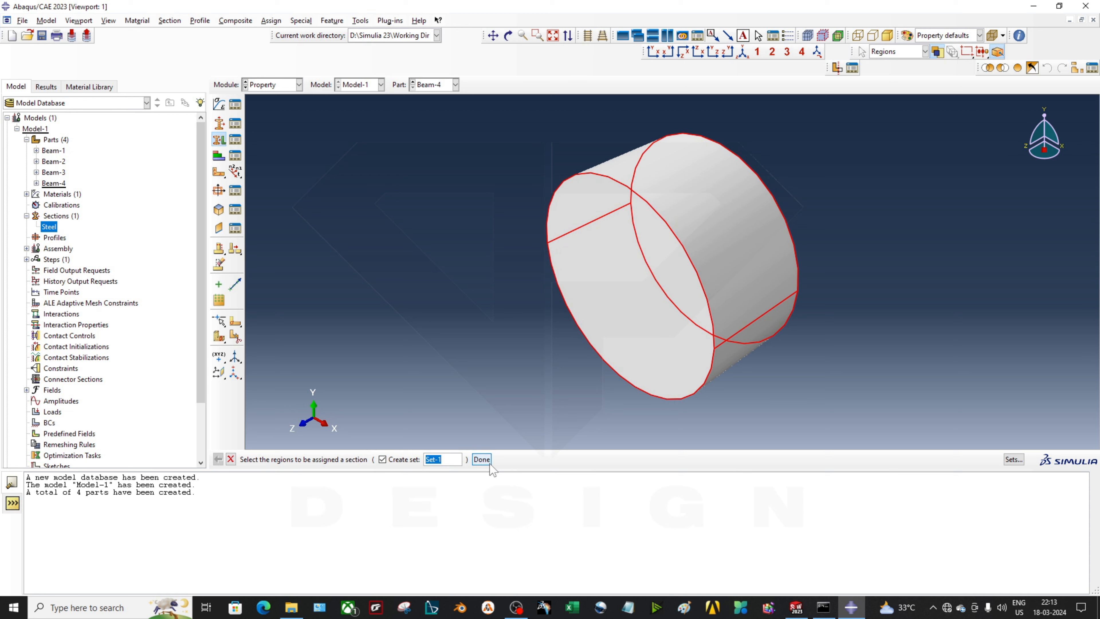
click(481, 460)
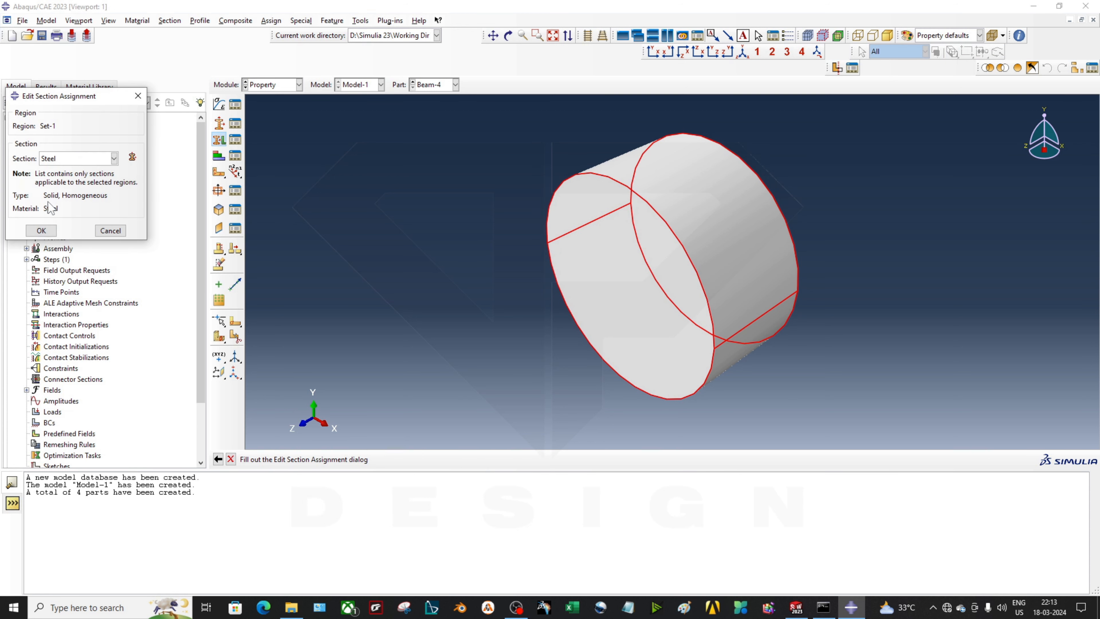
click(61, 158)
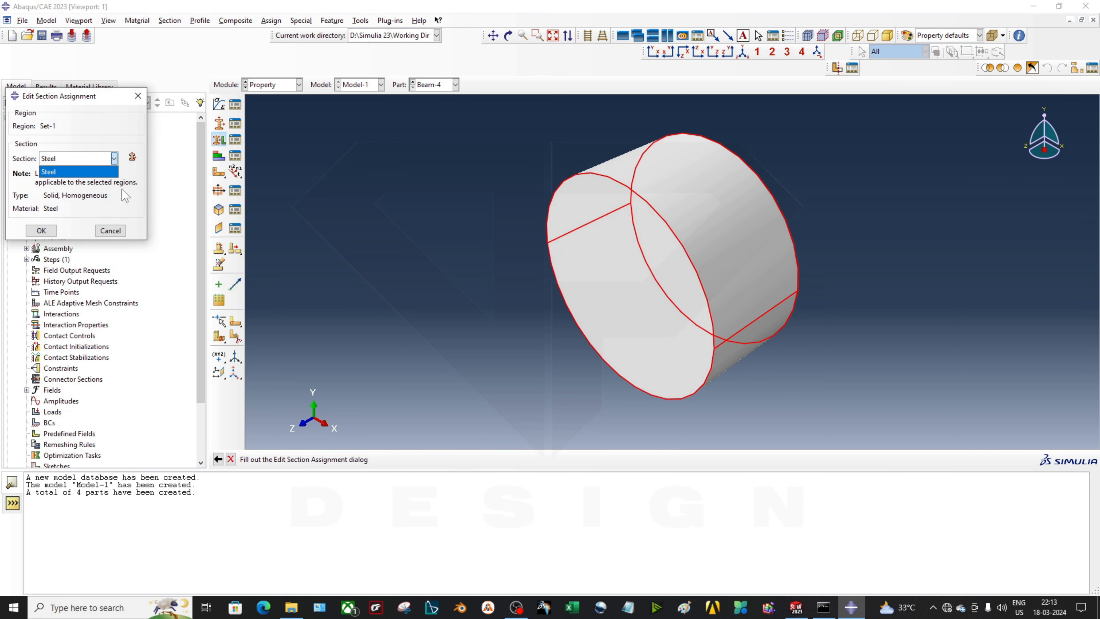
click(40, 234)
click(40, 234)
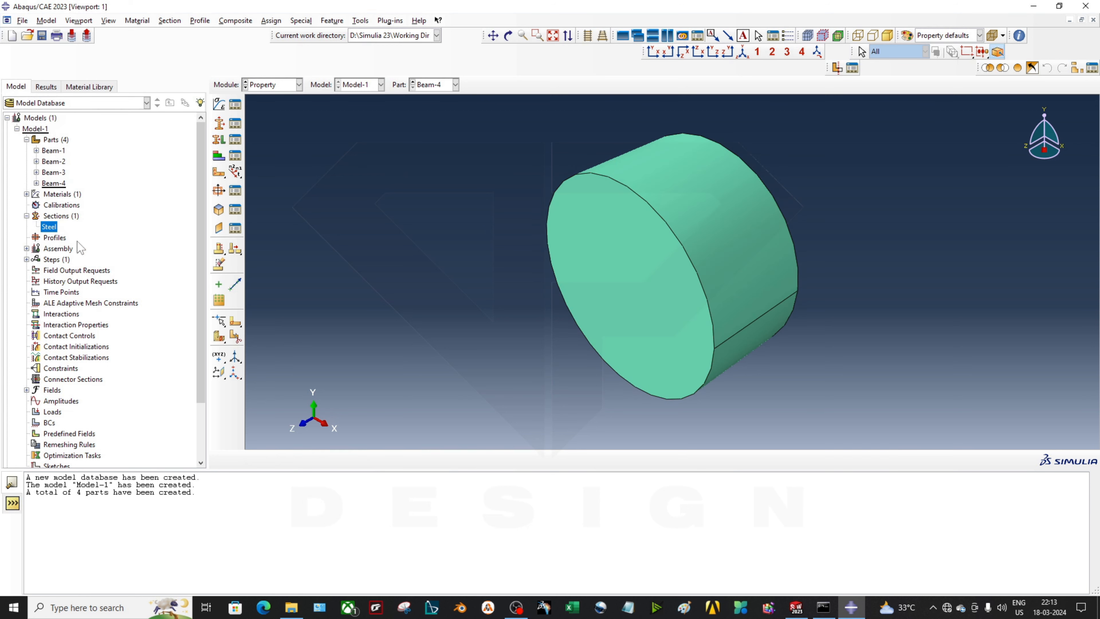
ctrl+alt+drag(620, 276, 649, 216)
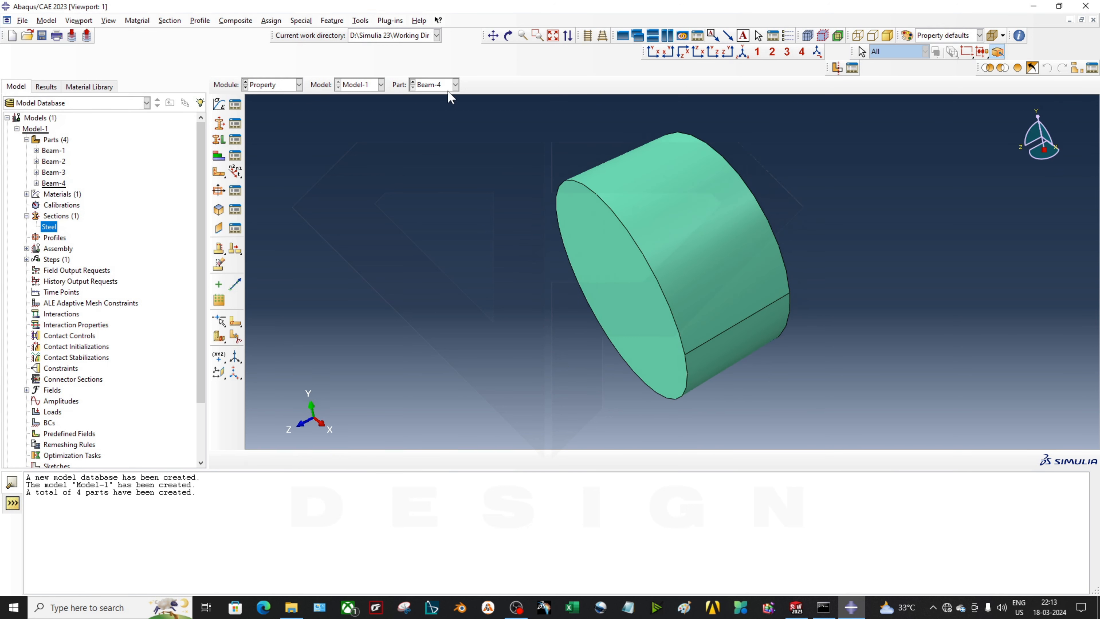
Assign the Steel section to the whole Beam-1 cylinder
click(455, 85)
click(435, 94)
click(219, 124)
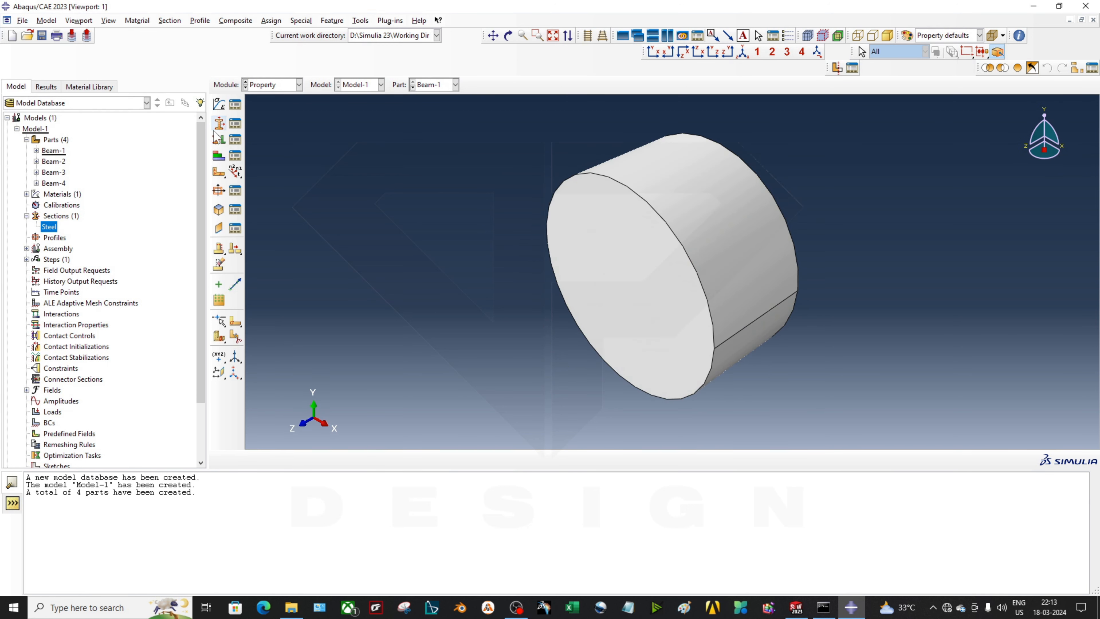
click(219, 139)
click(635, 210)
click(481, 459)
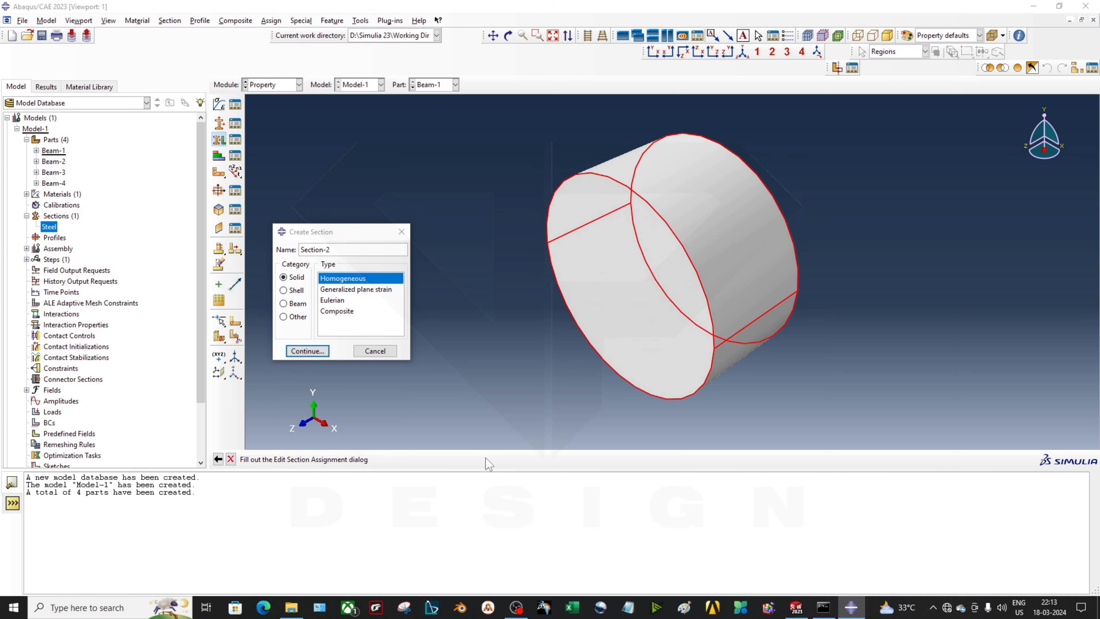
click(41, 230)
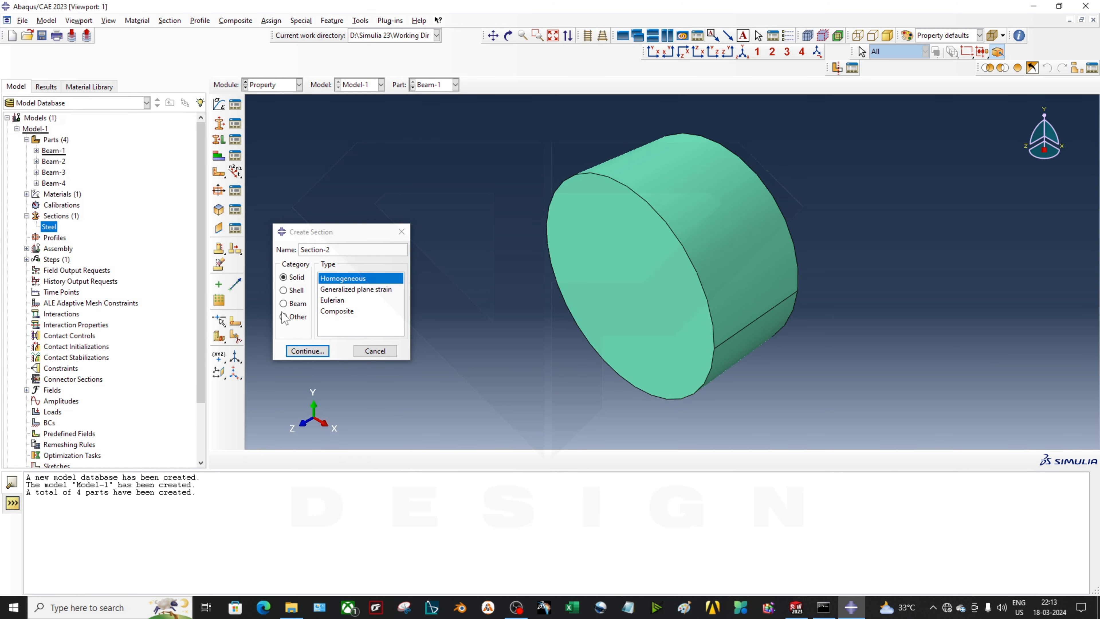
click(374, 351)
Assign the Steel section to the whole Beam-2 body
click(455, 84)
click(429, 105)
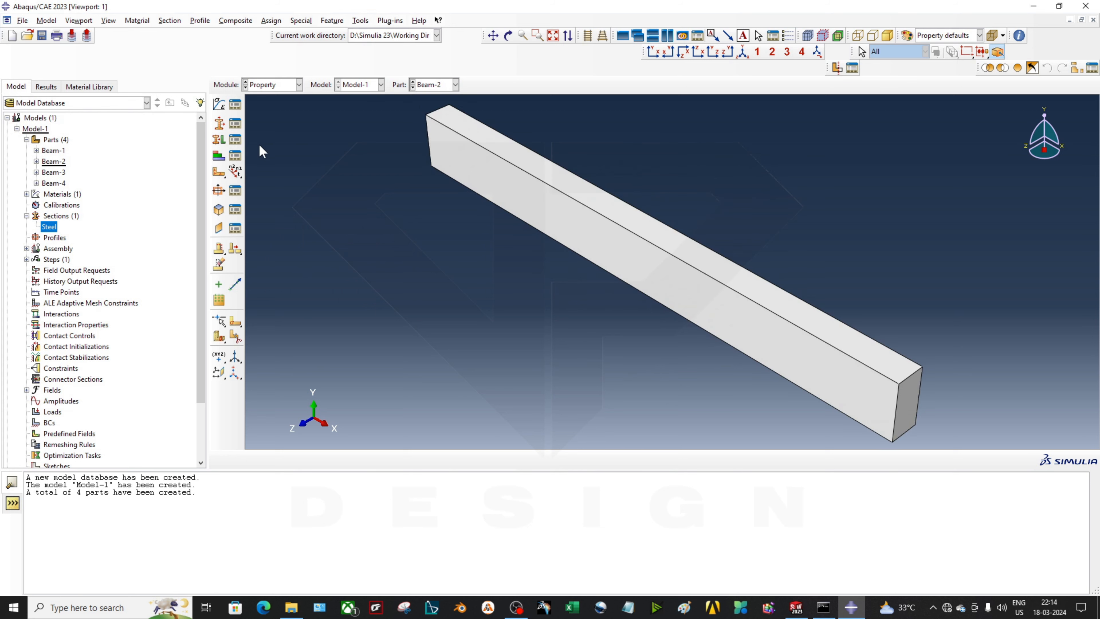
click(219, 140)
click(533, 203)
click(481, 459)
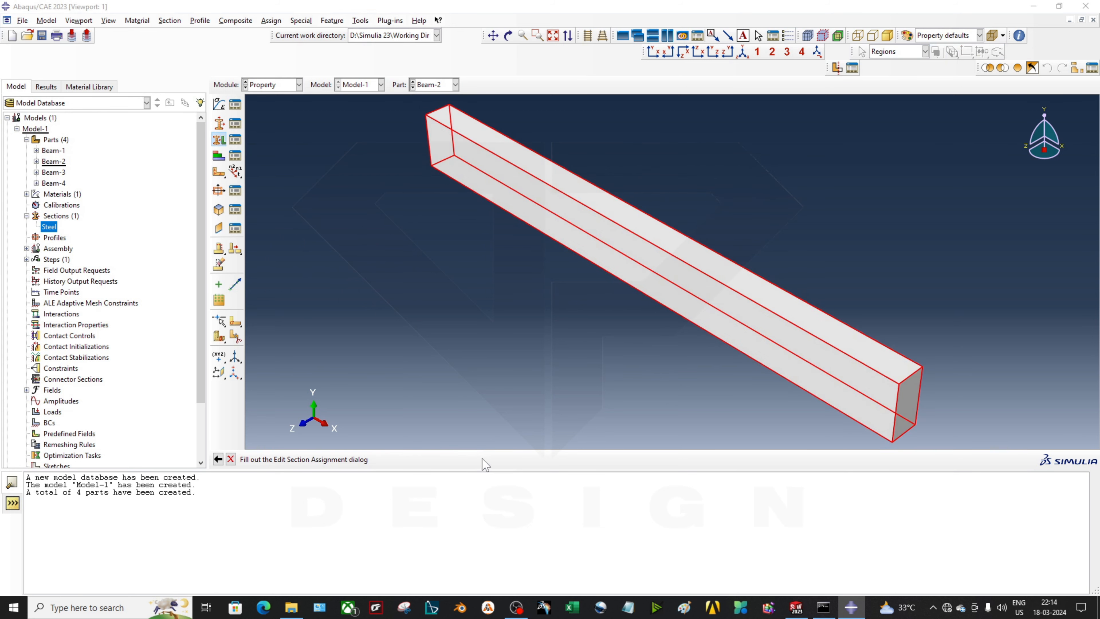
click(49, 233)
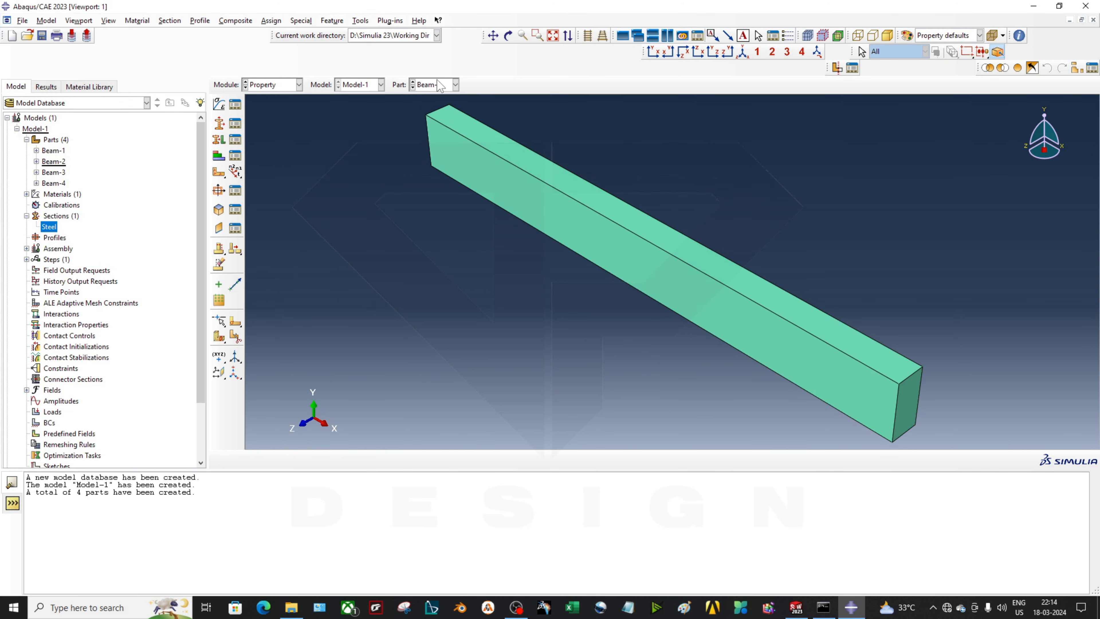
Assign the Steel section to the whole Beam-3 cylinder
click(454, 85)
click(429, 117)
click(234, 138)
click(572, 269)
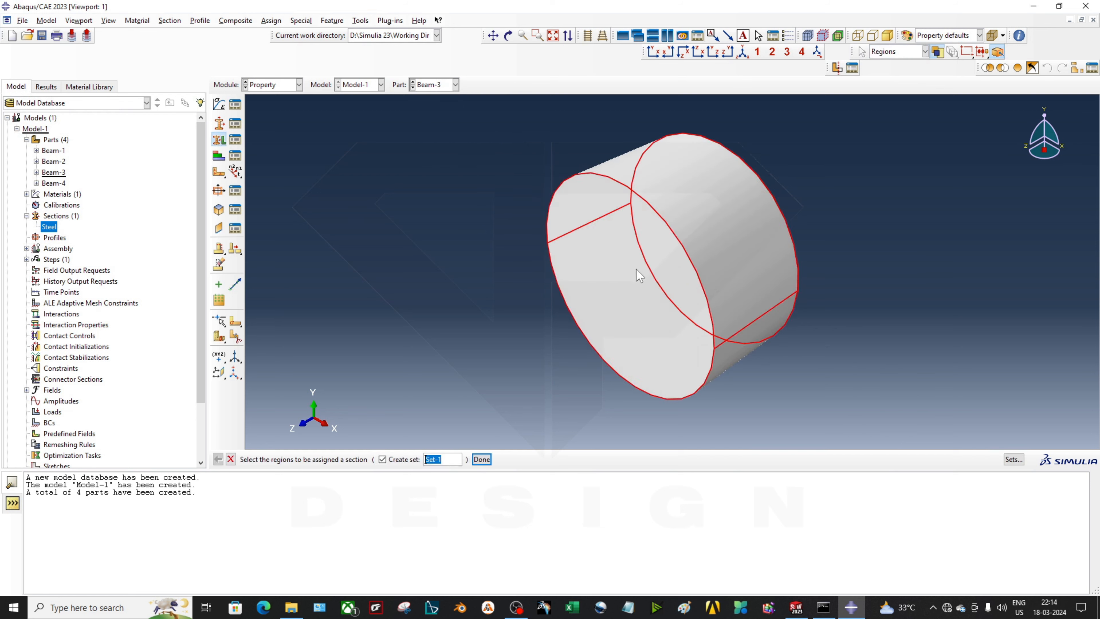
click(492, 459)
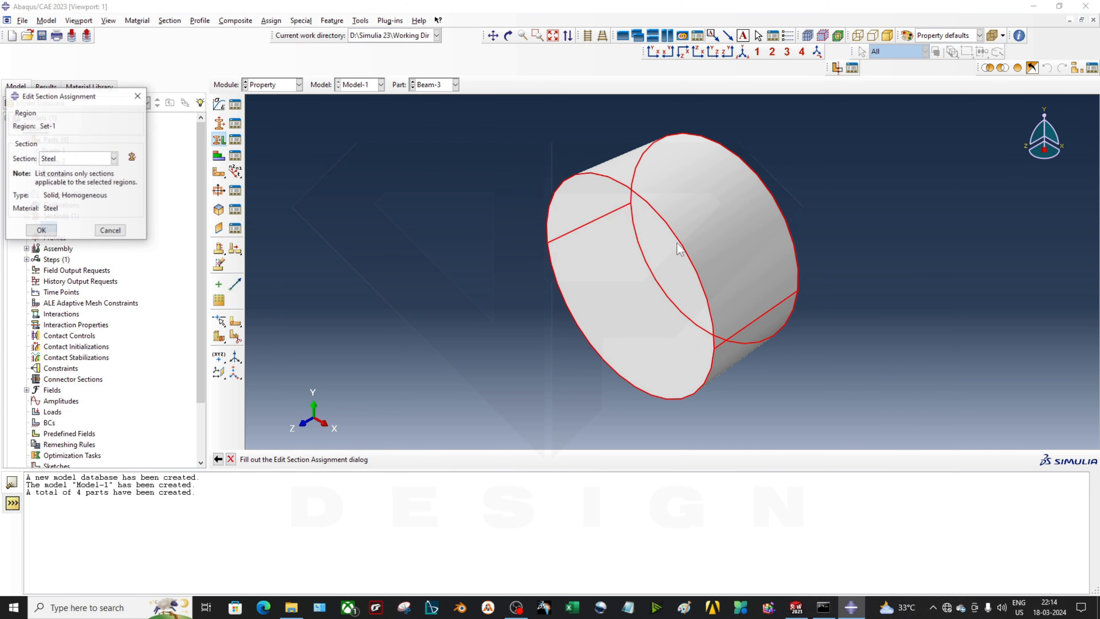
click(42, 230)
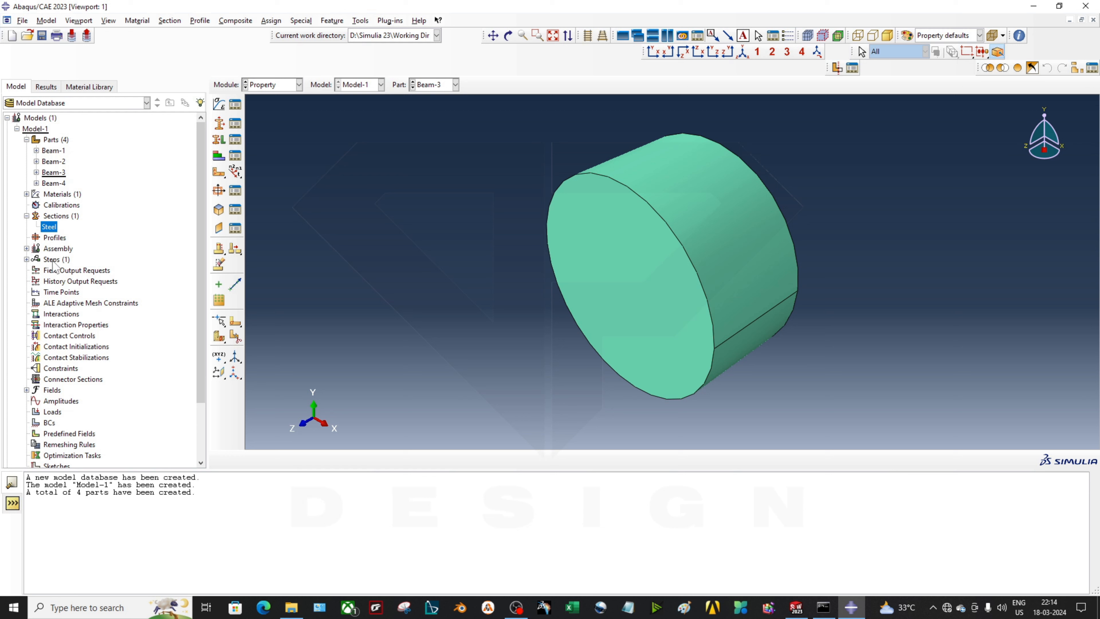
click(27, 248)
Create dependent instances of Beam-1 to Beam-4, placing the beam between its three rollers
double_click(69, 259)
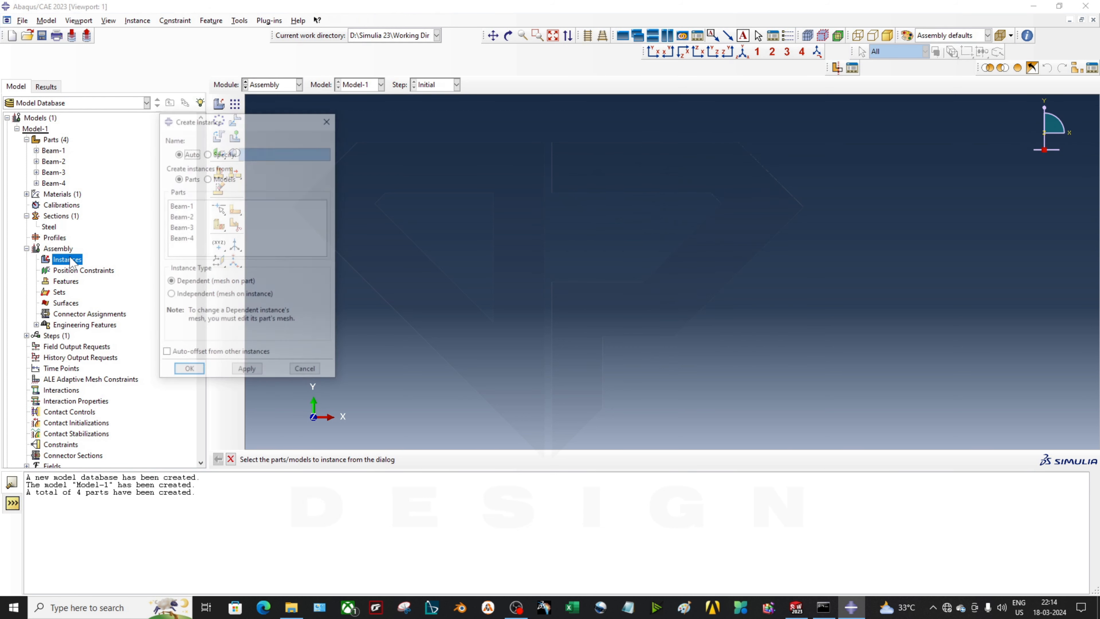
click(305, 371)
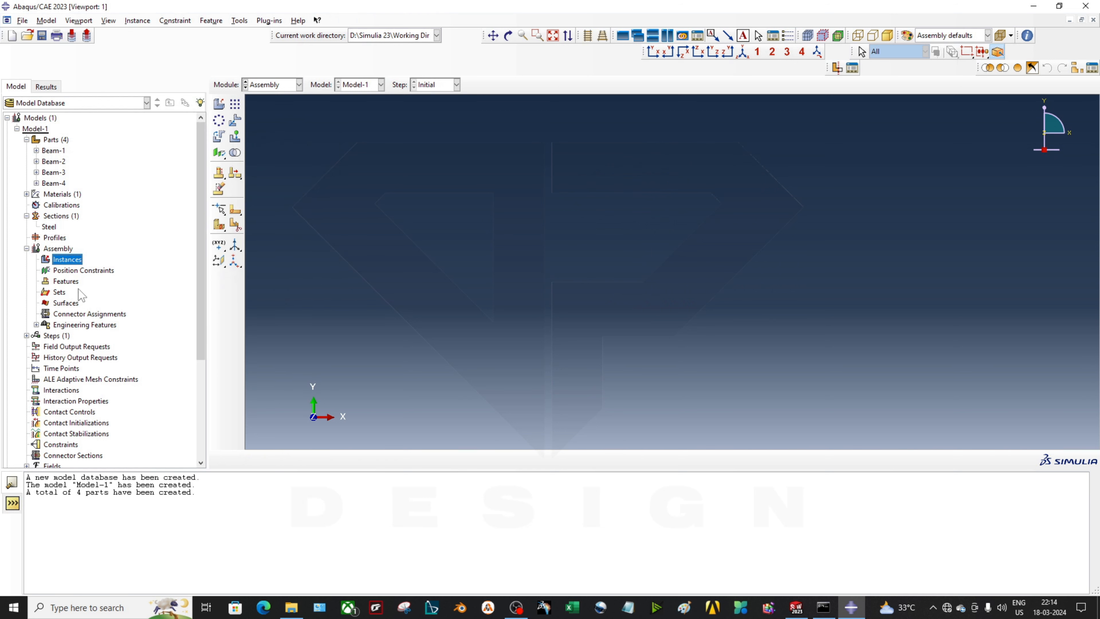
double_click(78, 263)
click(208, 202)
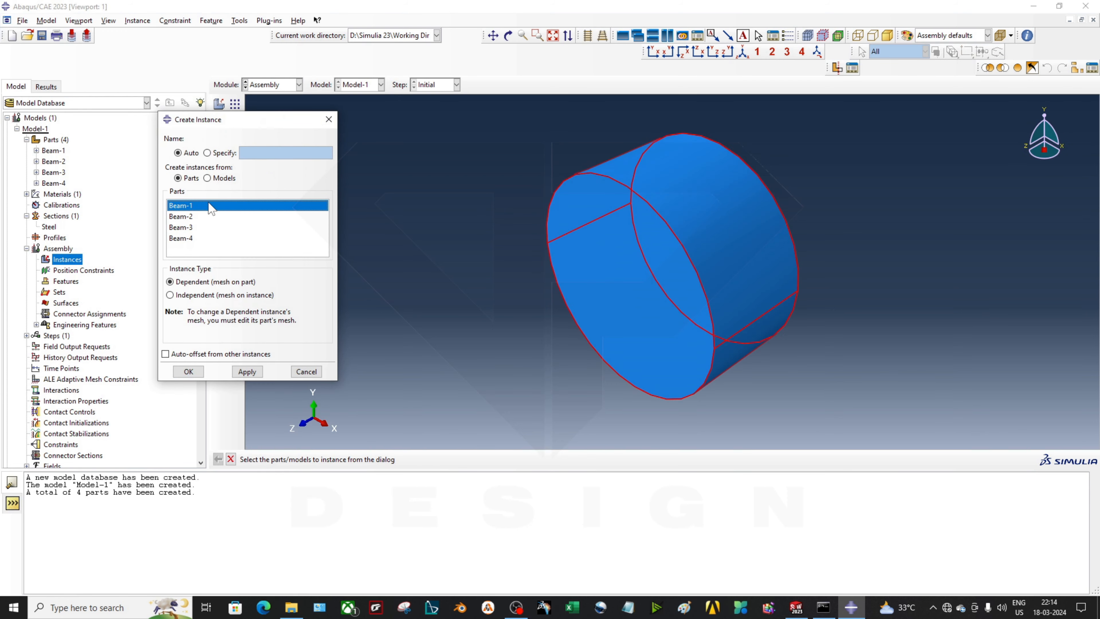
shift+click(206, 237)
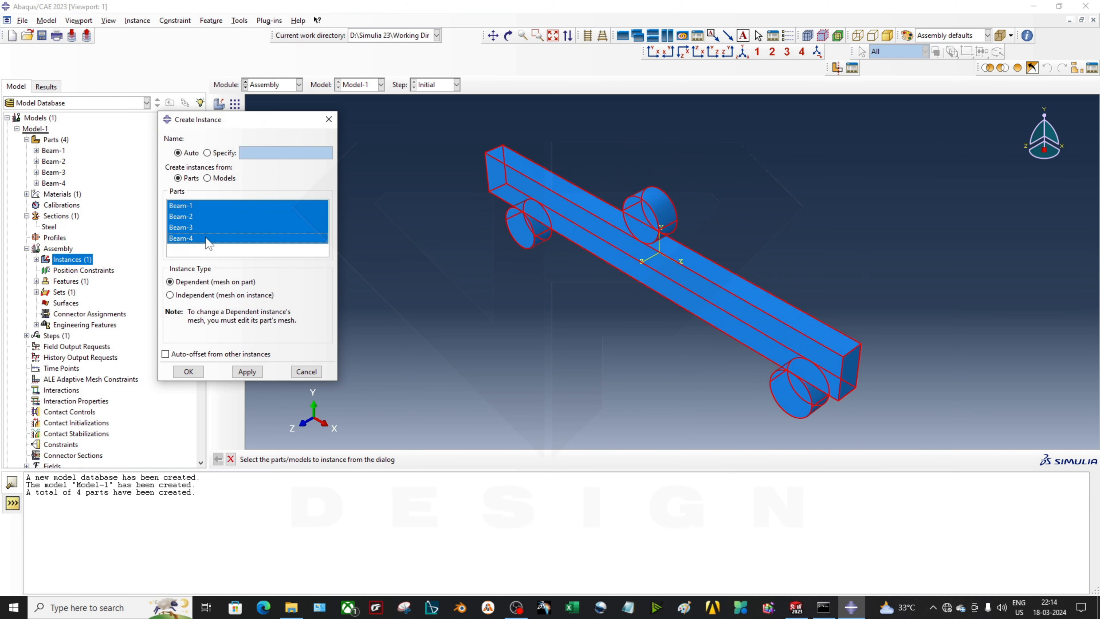
ctrl+alt+drag(667, 299, 740, 274)
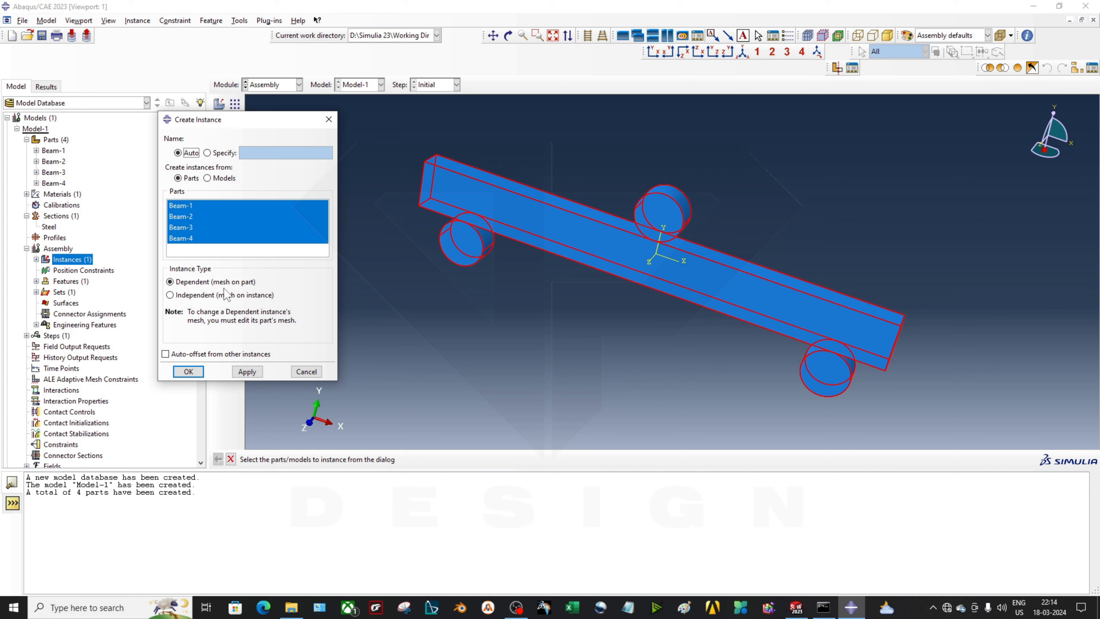
ctrl+alt+drag(353, 275, 787, 284)
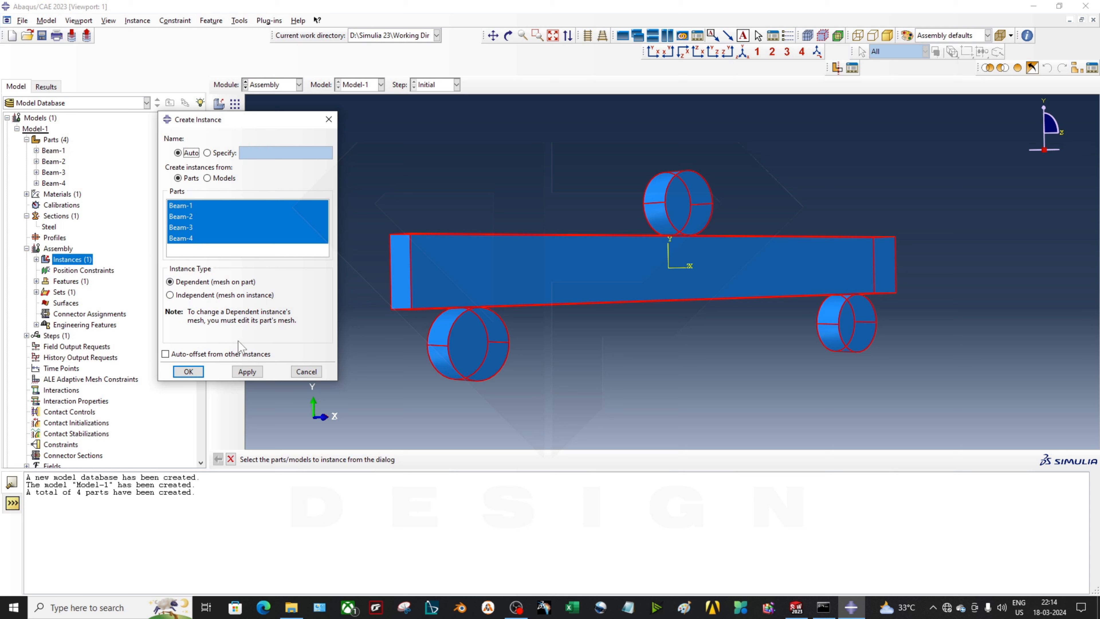
click(190, 371)
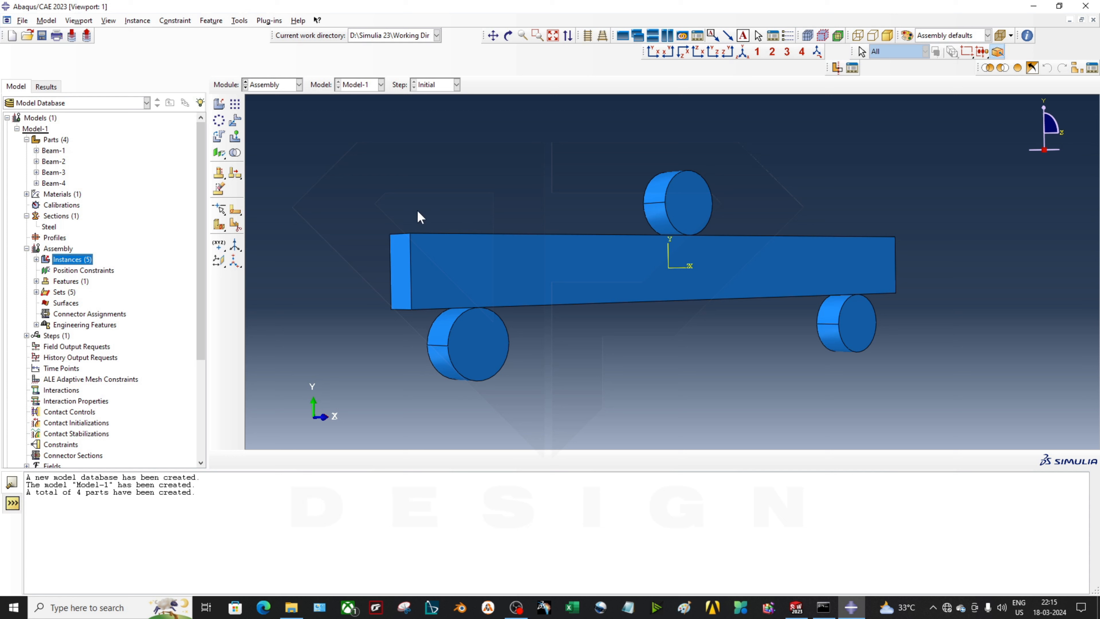
click(240, 21)
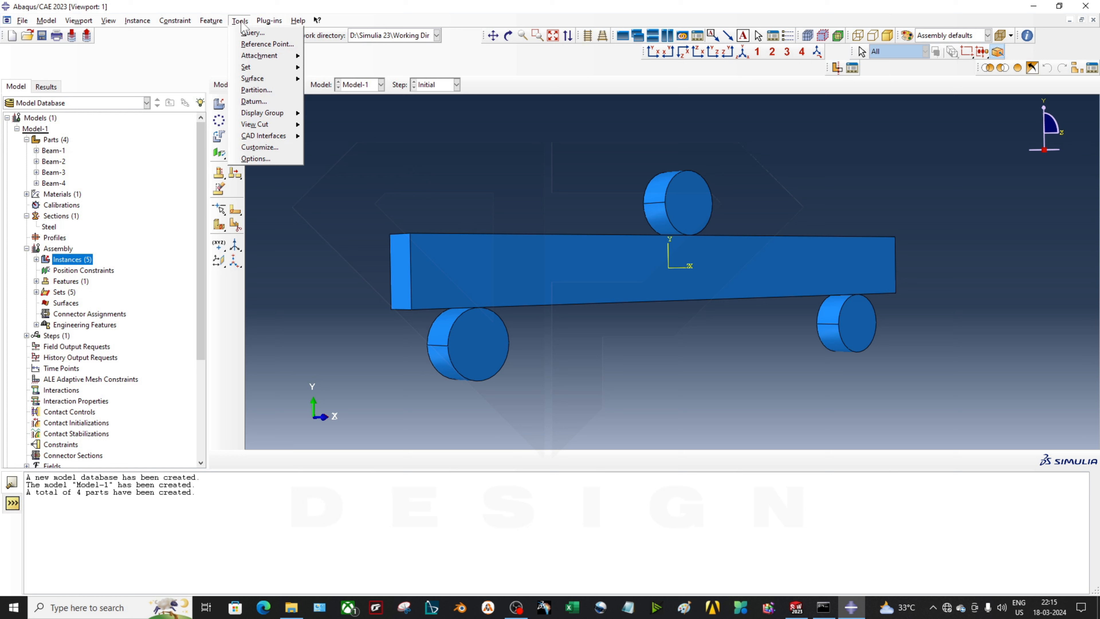
Place reference points at the roller face centres, starting with RP-1 on the top roller
click(257, 45)
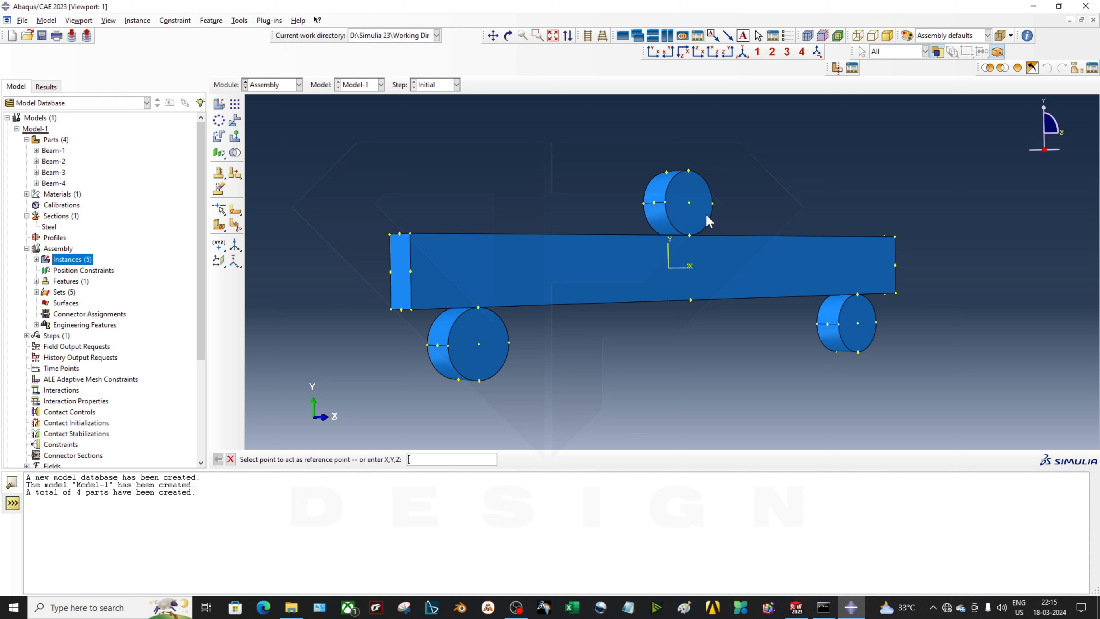
ctrl+alt+drag(639, 288, 744, 298)
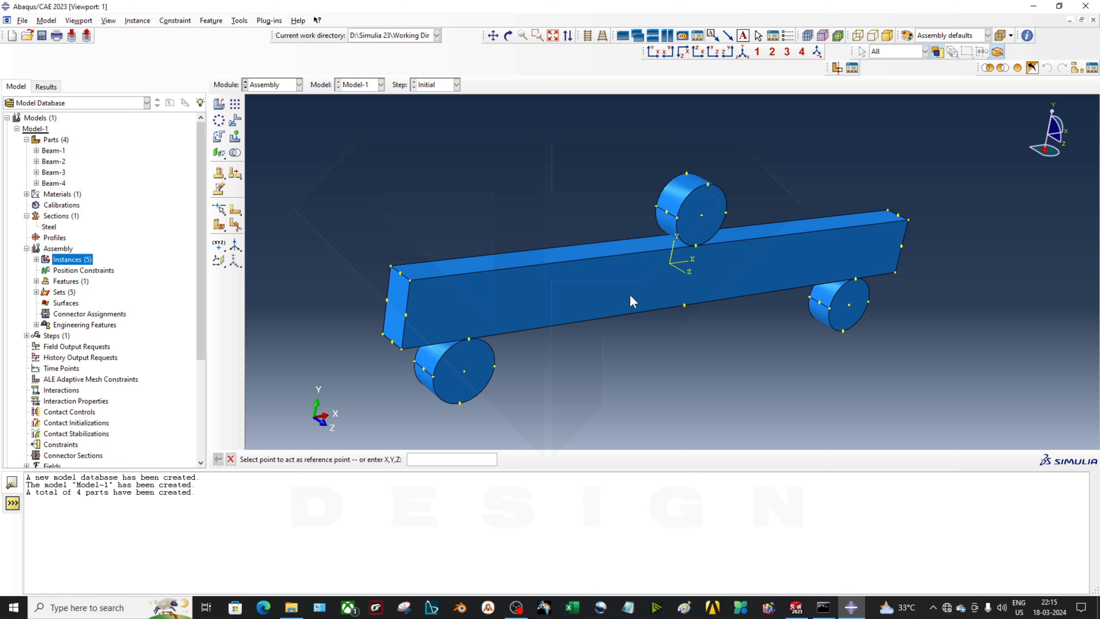
click(702, 215)
key(Escape)
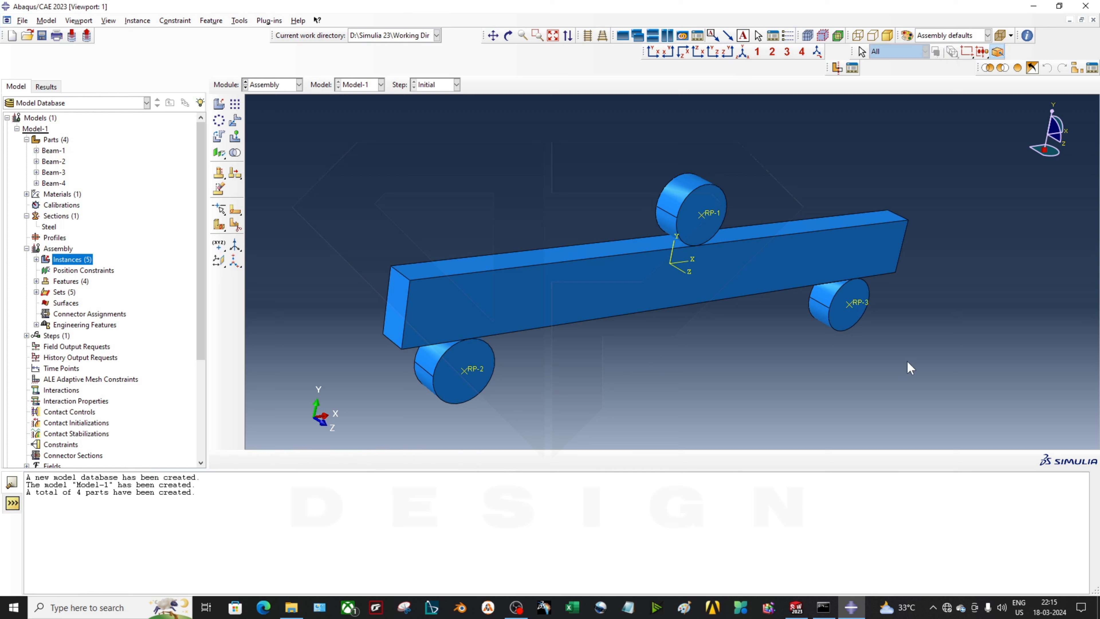
middle_drag(907, 334, 881, 302)
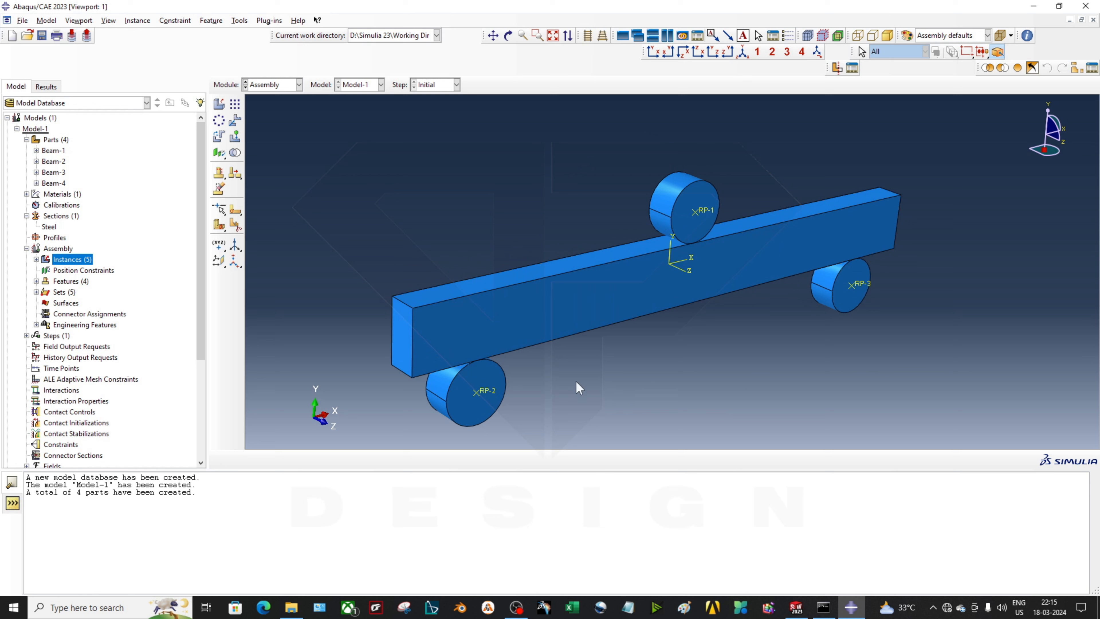
ctrl+alt+drag(632, 359, 629, 325)
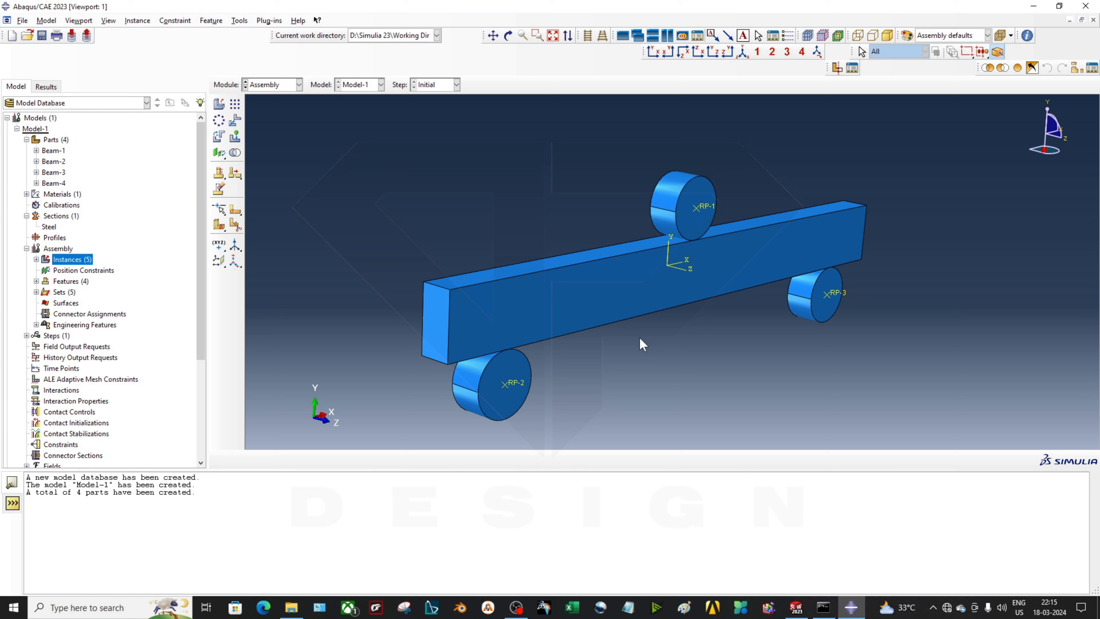
ctrl+alt+drag(629, 401, 673, 402)
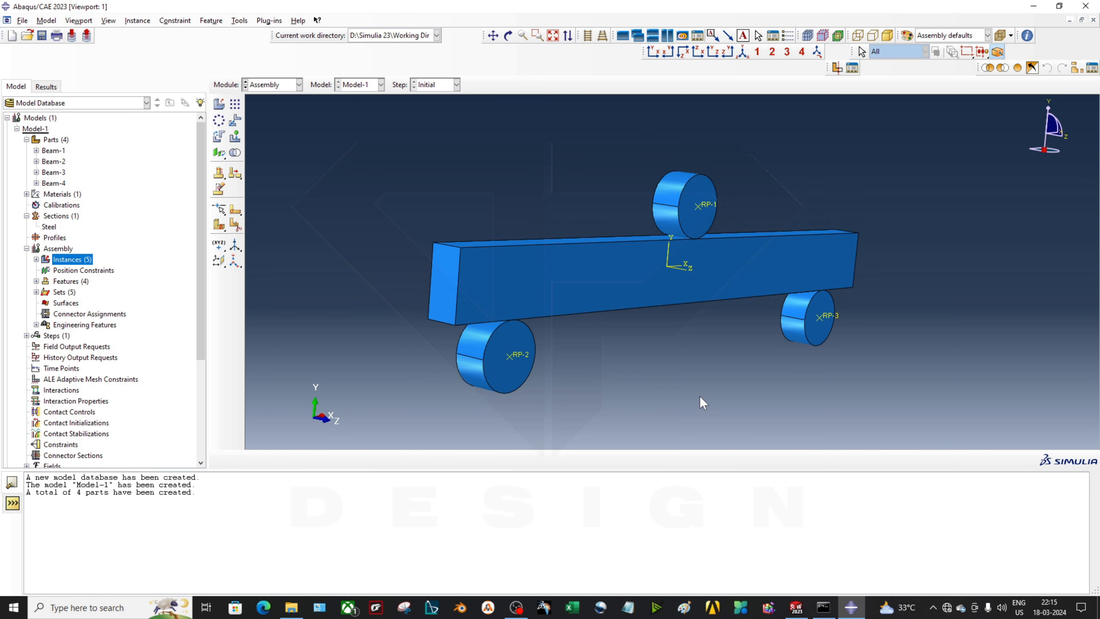
ctrl+alt+click(678, 385)
click(27, 336)
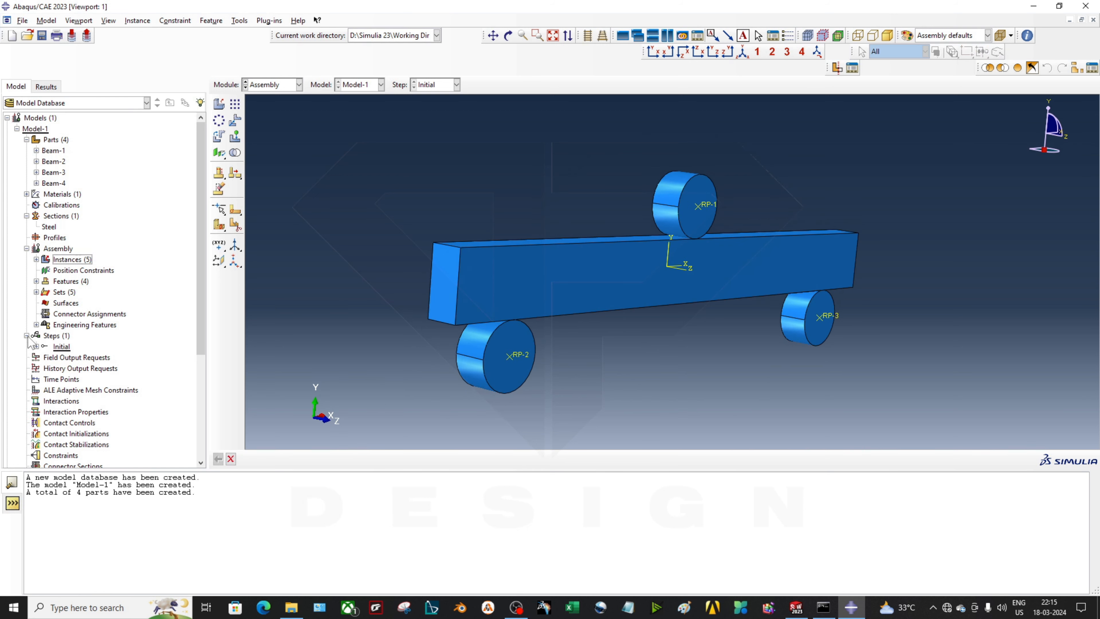
Create a Static, General step after Initial with geometric nonlinearity turned on
double_click(54, 337)
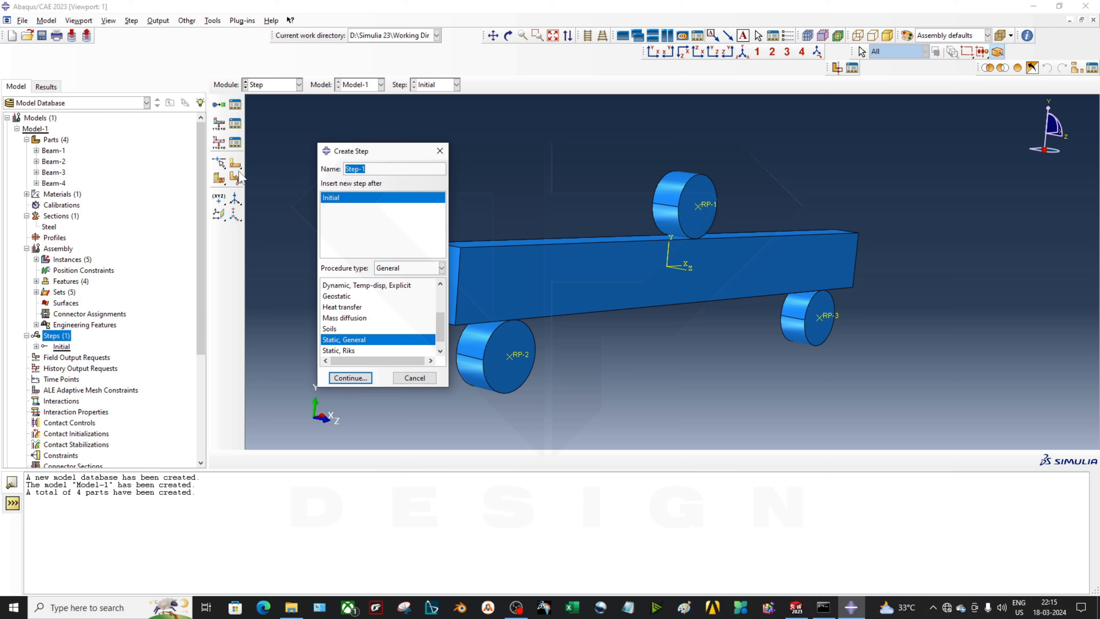
text(Static)
click(412, 269)
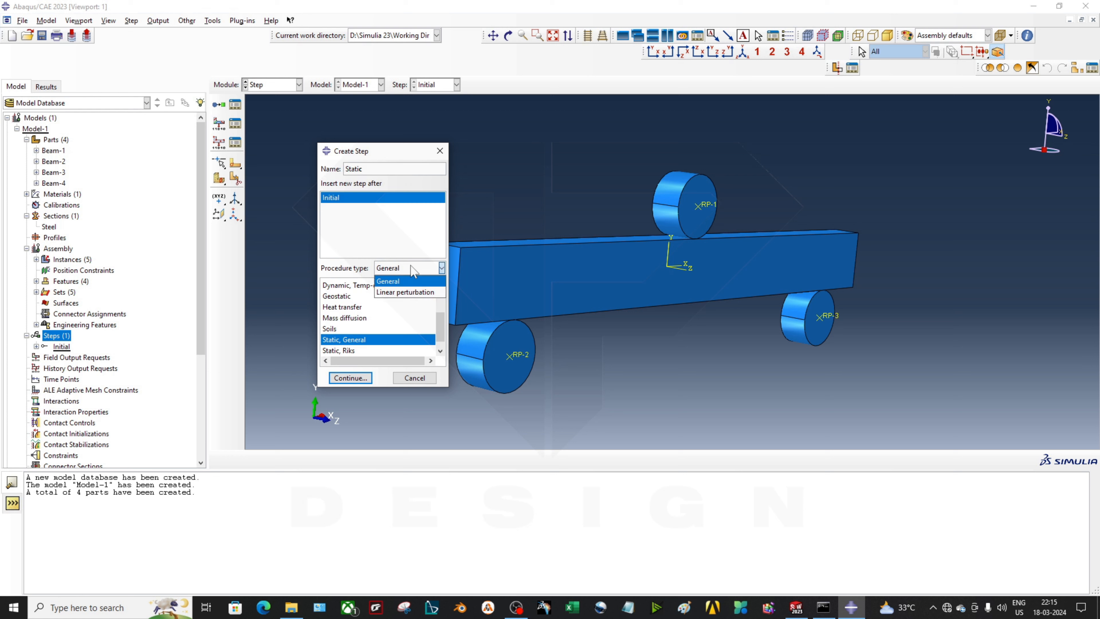
click(412, 270)
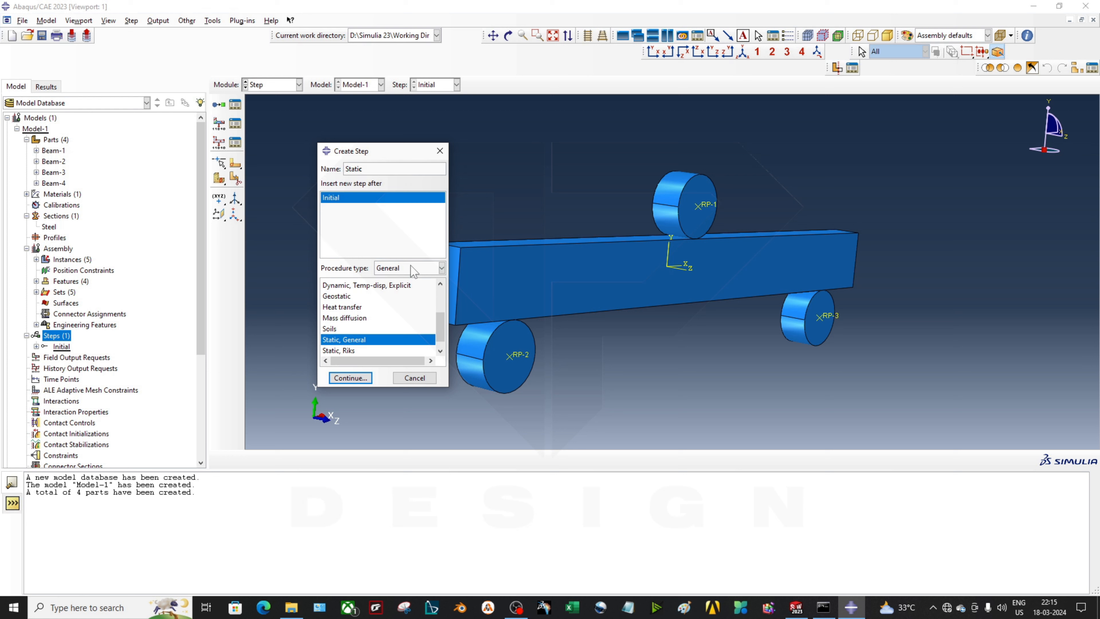
click(350, 379)
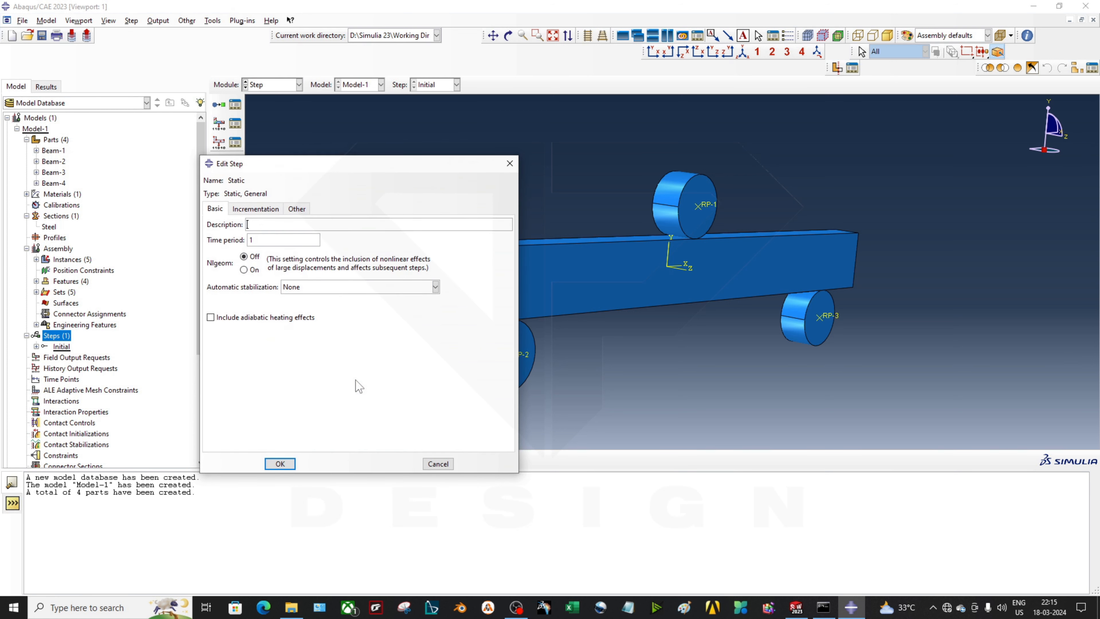
click(252, 272)
Set the step's maximum increments to 100000 and initial increment to 0.1
click(255, 209)
click(214, 212)
click(259, 210)
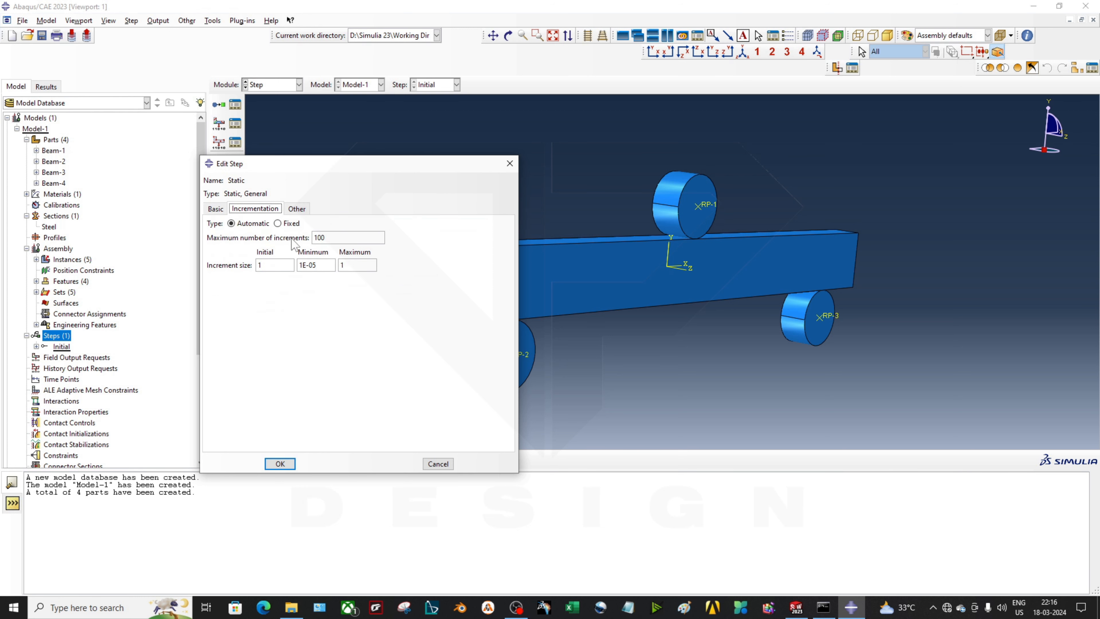
click(345, 241)
text(0000)
key(BackSpace)
key(BackSpace)
click(269, 265)
drag(270, 266, 234, 262)
text(0.1)
click(325, 267)
drag(327, 267, 299, 265)
drag(327, 265, 309, 266)
click(280, 463)
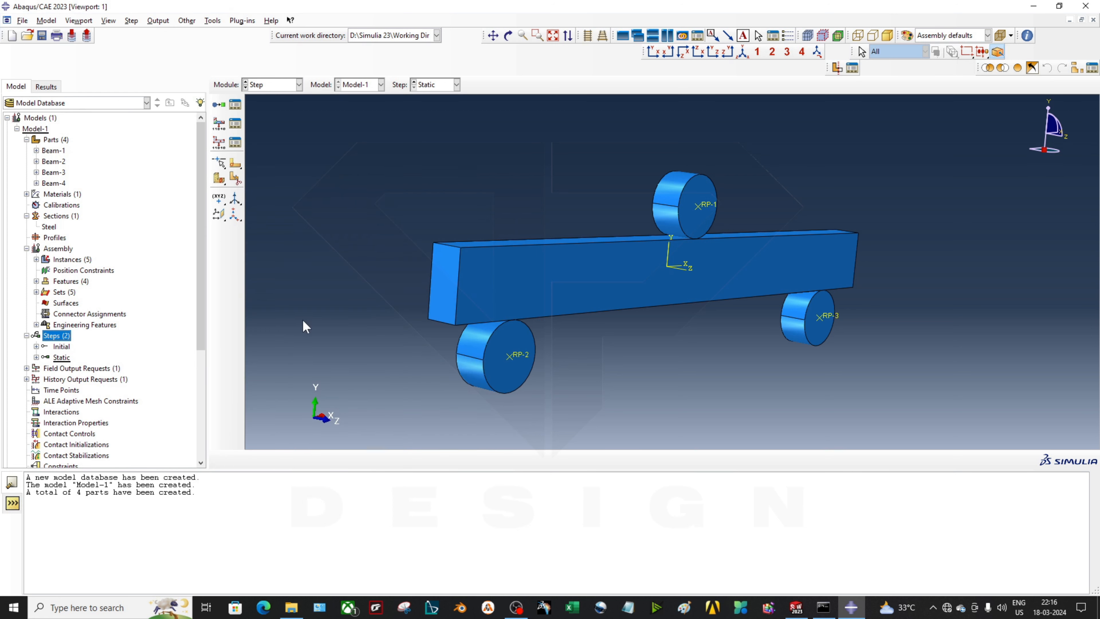
click(63, 359)
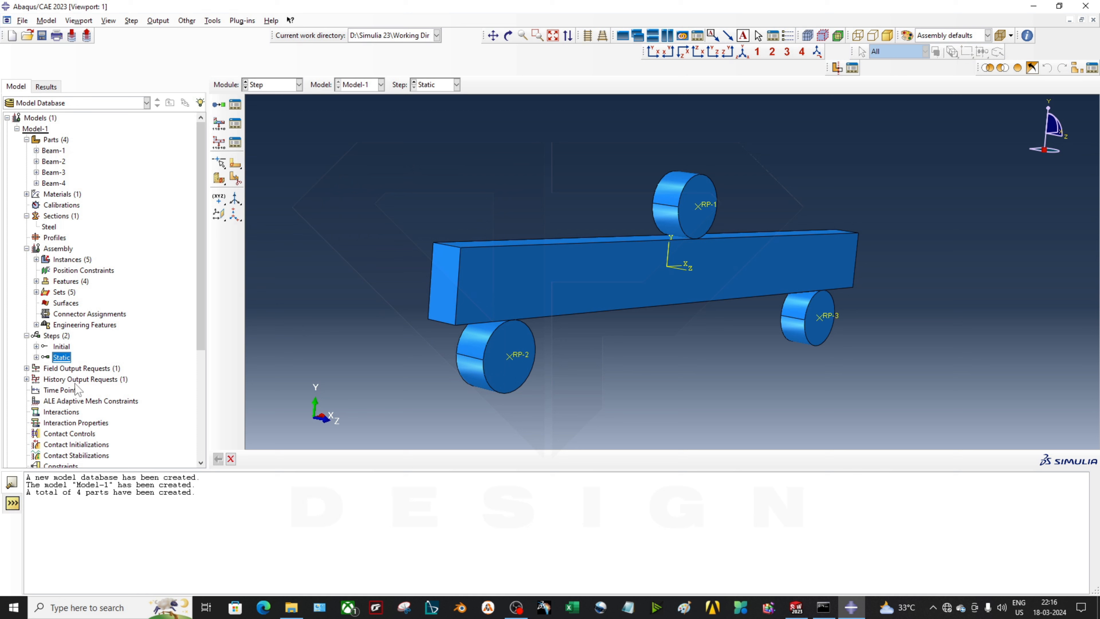
click(27, 368)
double_click(59, 380)
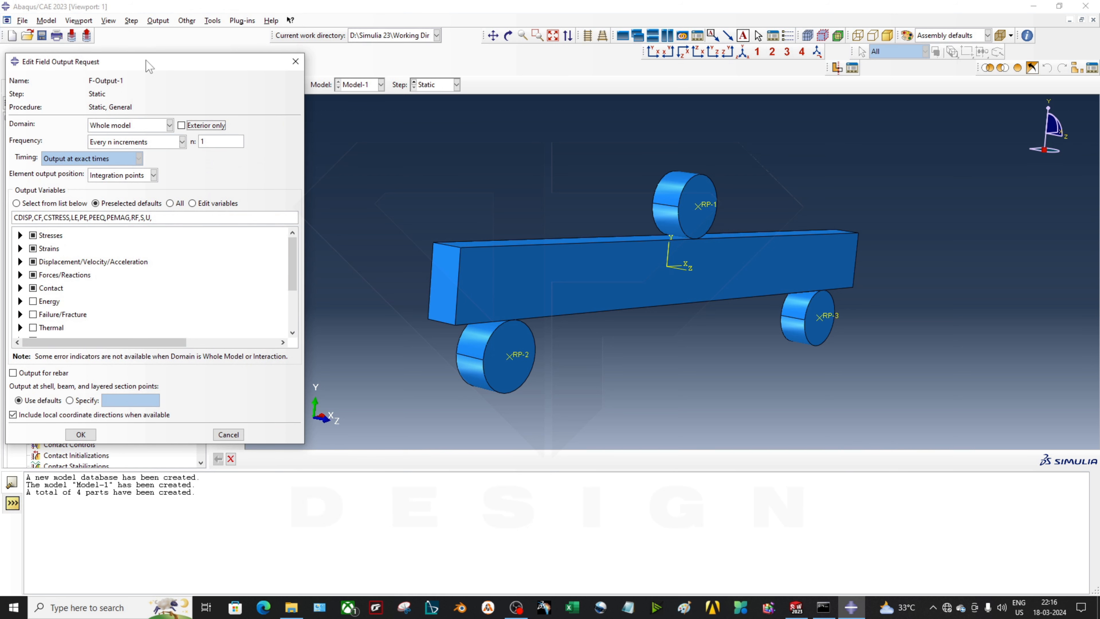
drag(147, 62, 298, 48)
scroll(208, 304, down, 2)
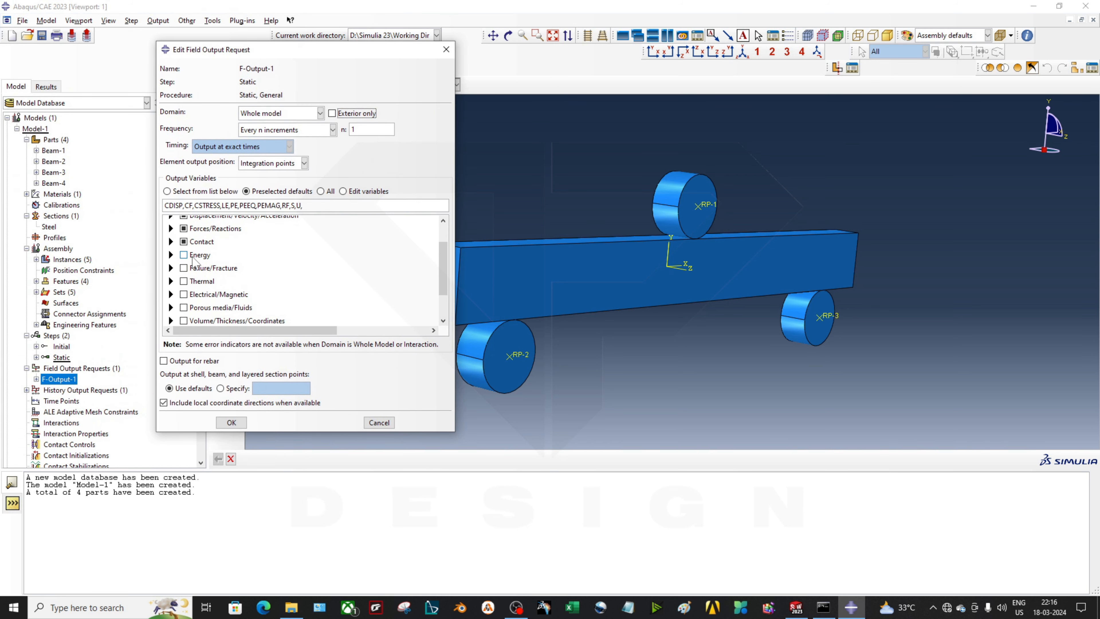
scroll(222, 299, down, 3)
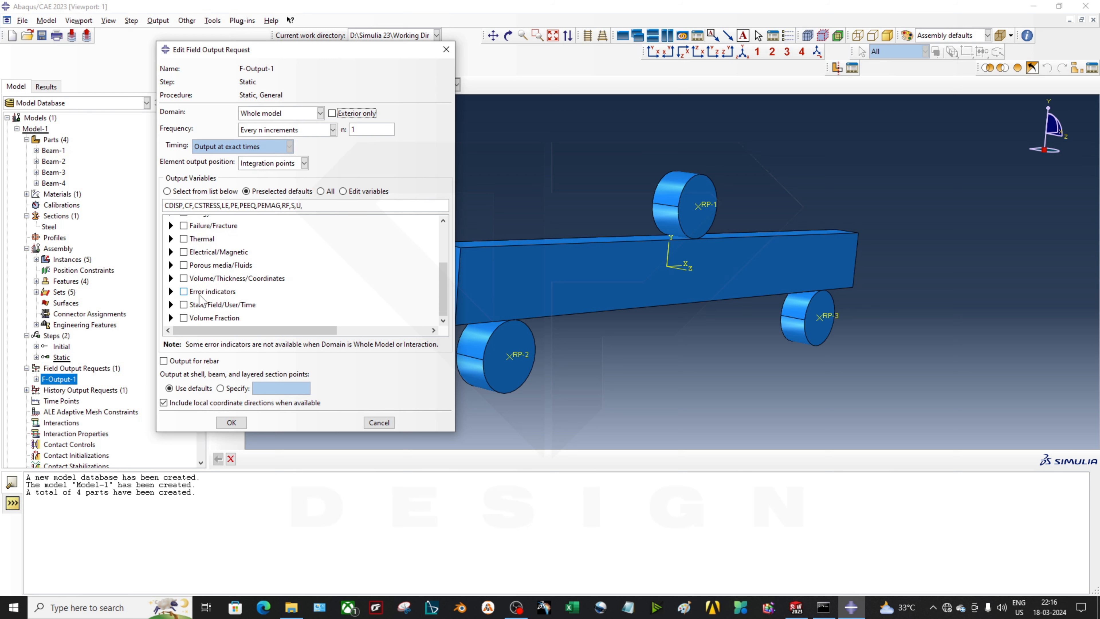
scroll(203, 301, up, 5)
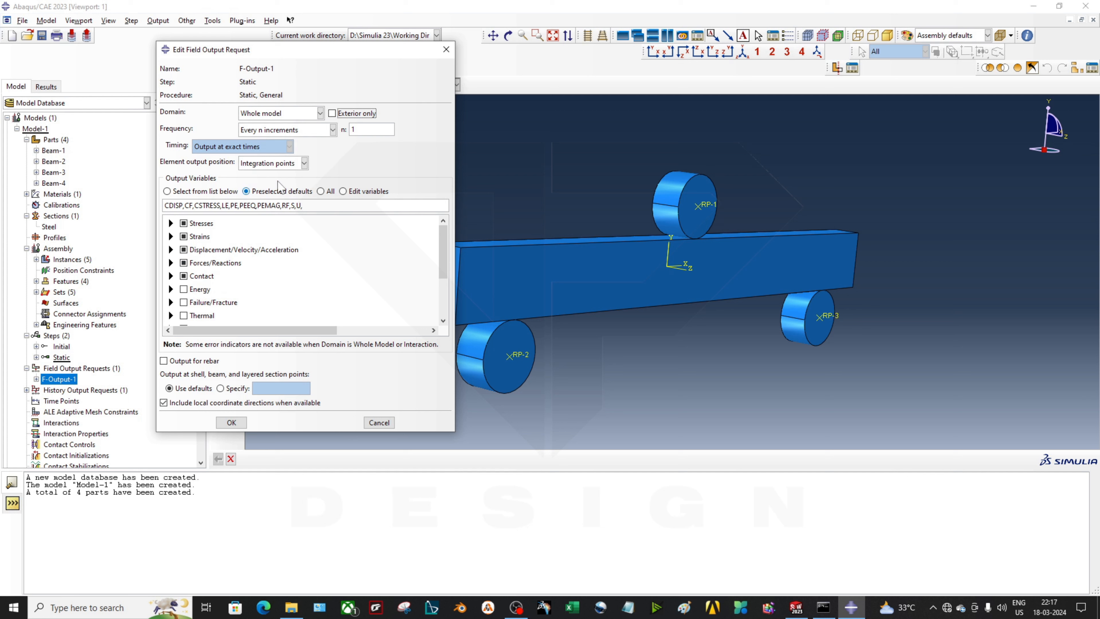
click(272, 130)
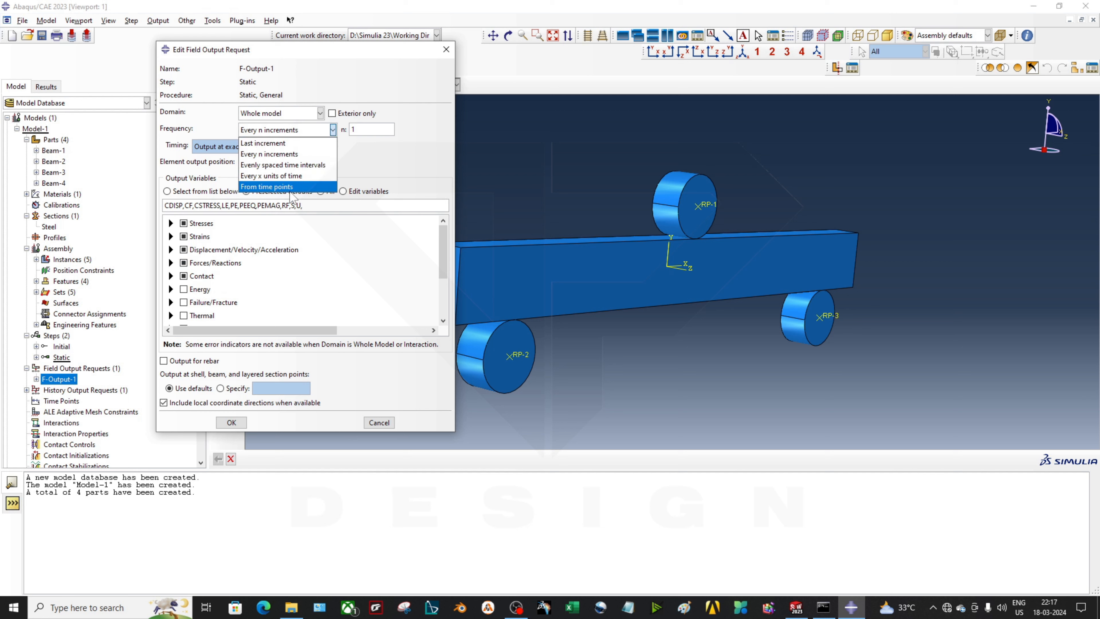
click(362, 138)
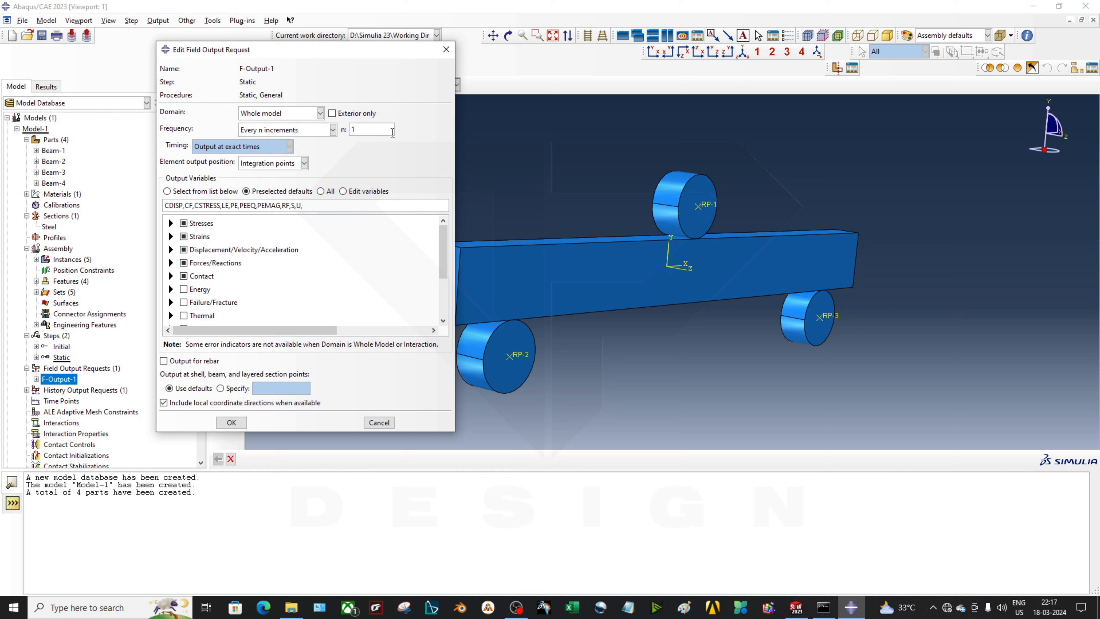
click(308, 130)
click(286, 186)
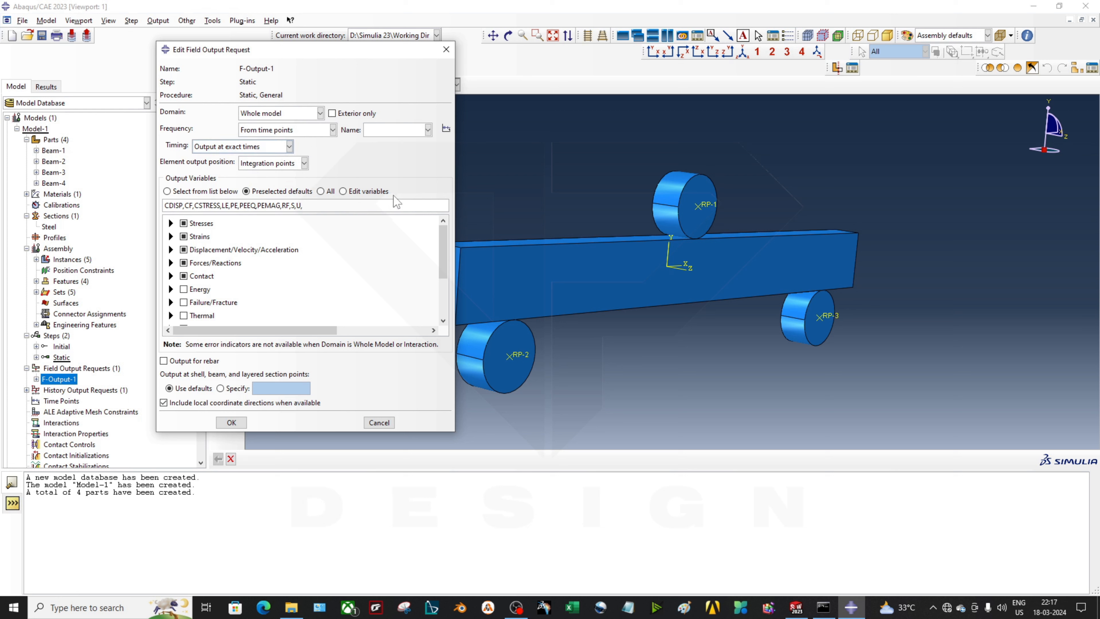
click(332, 114)
click(446, 49)
click(321, 258)
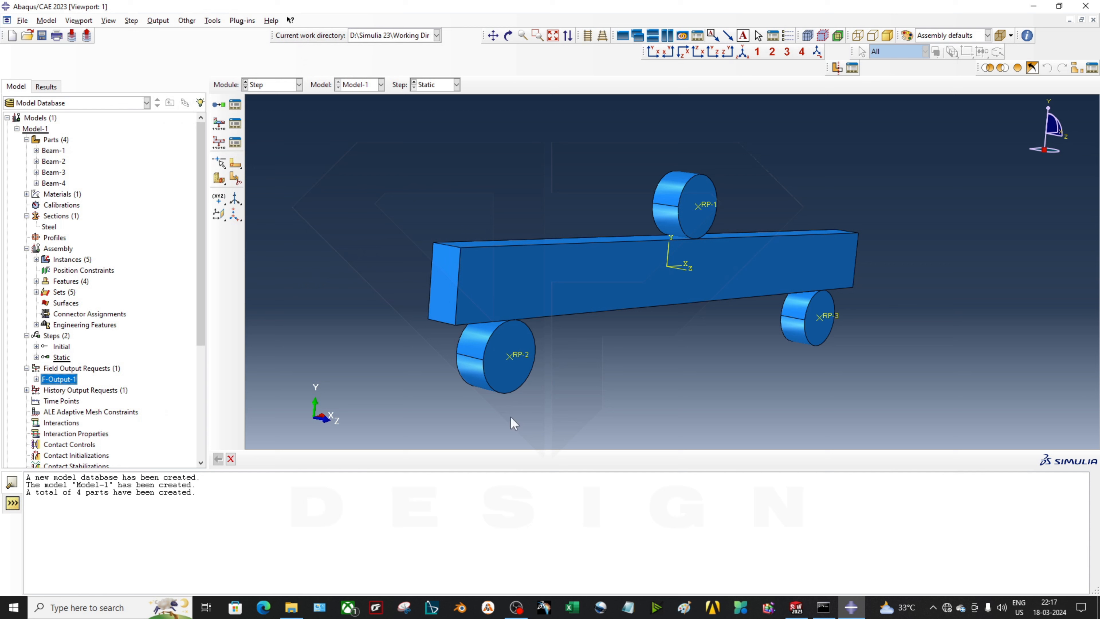
scroll(676, 303, up, 1)
ctrl+alt+drag(726, 334, 685, 322)
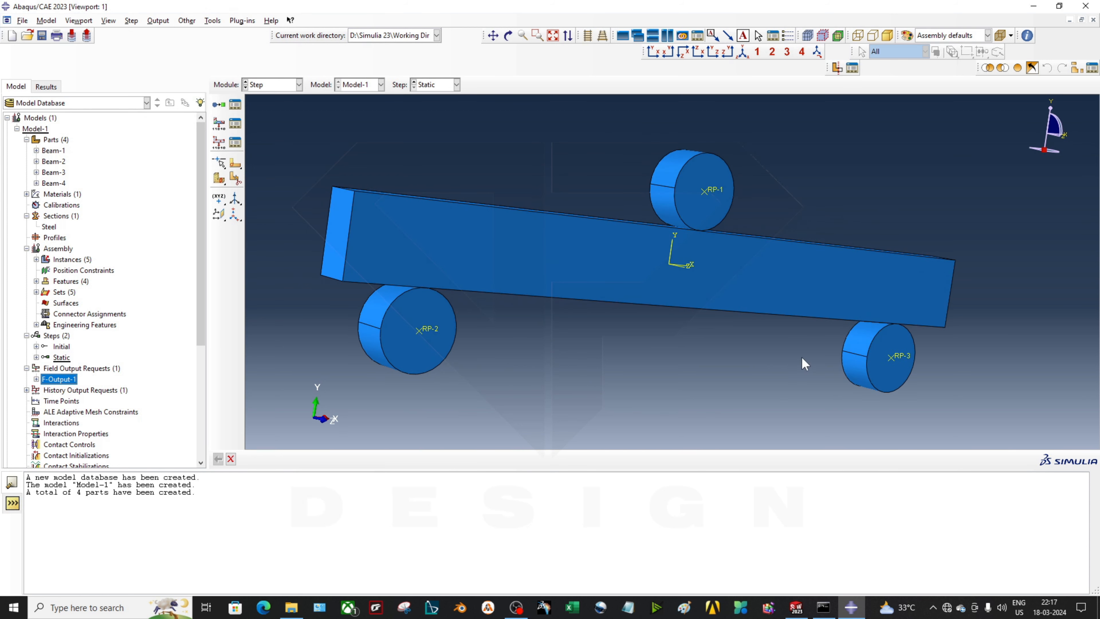
ctrl+alt+drag(802, 357, 825, 337)
scroll(74, 432, down, 3)
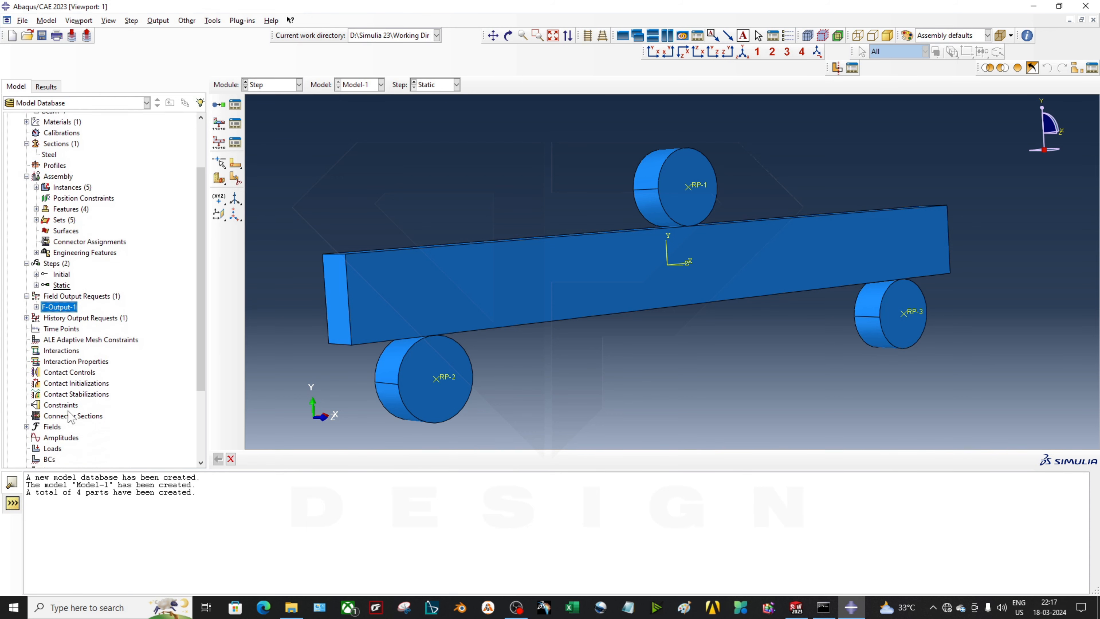
ctrl+alt+drag(648, 308, 616, 346)
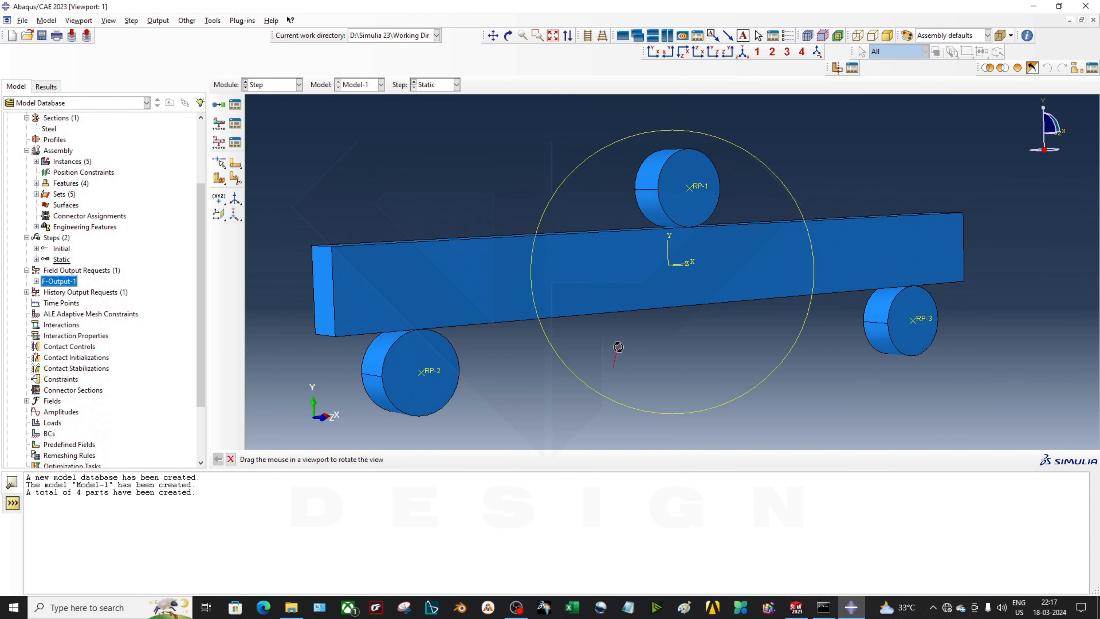
scroll(703, 230, up, 1)
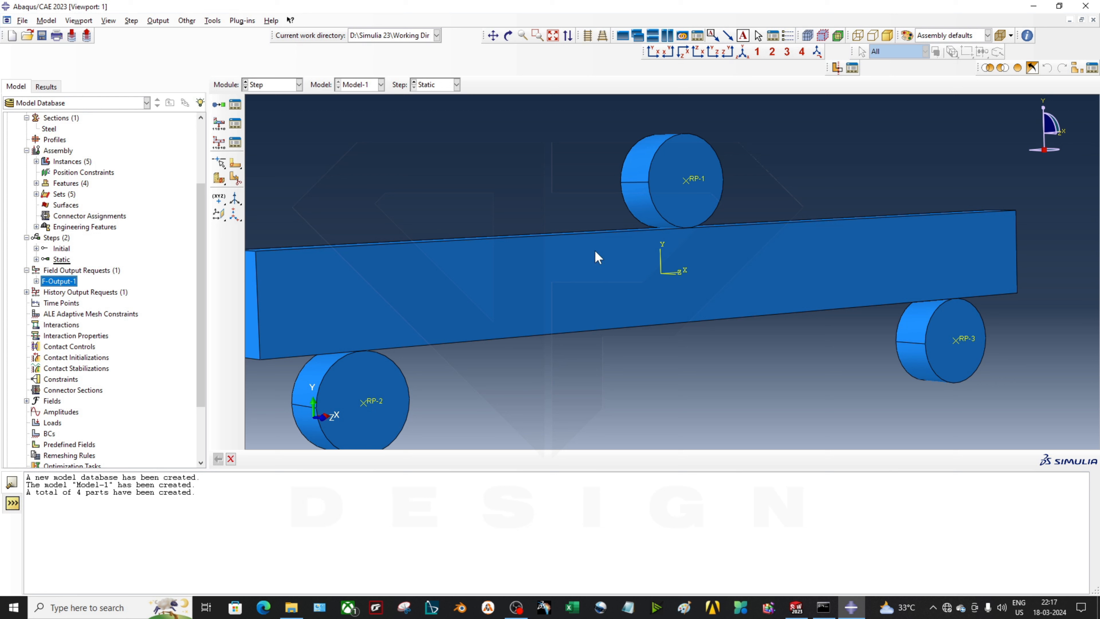
ctrl+alt+drag(702, 223, 703, 254)
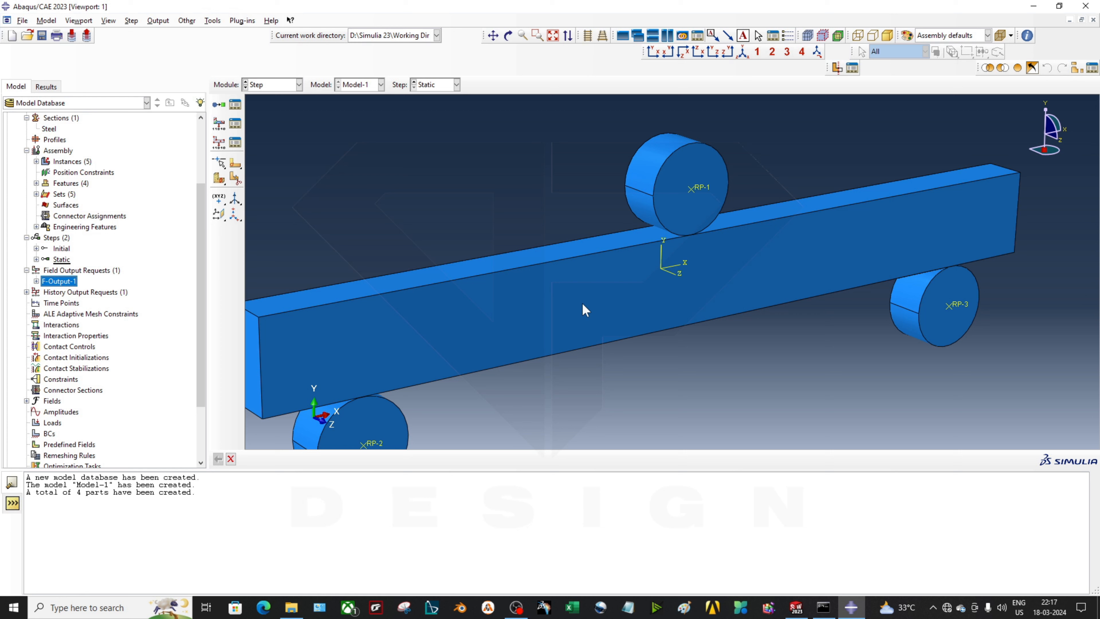
scroll(610, 292, down, 2)
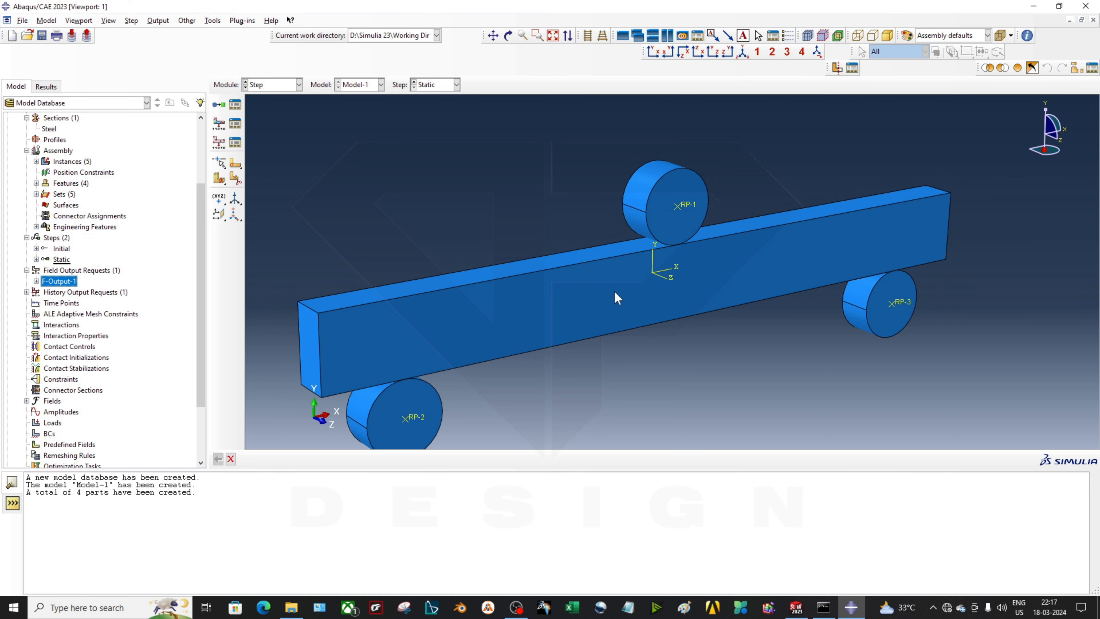
scroll(658, 247, up, 3)
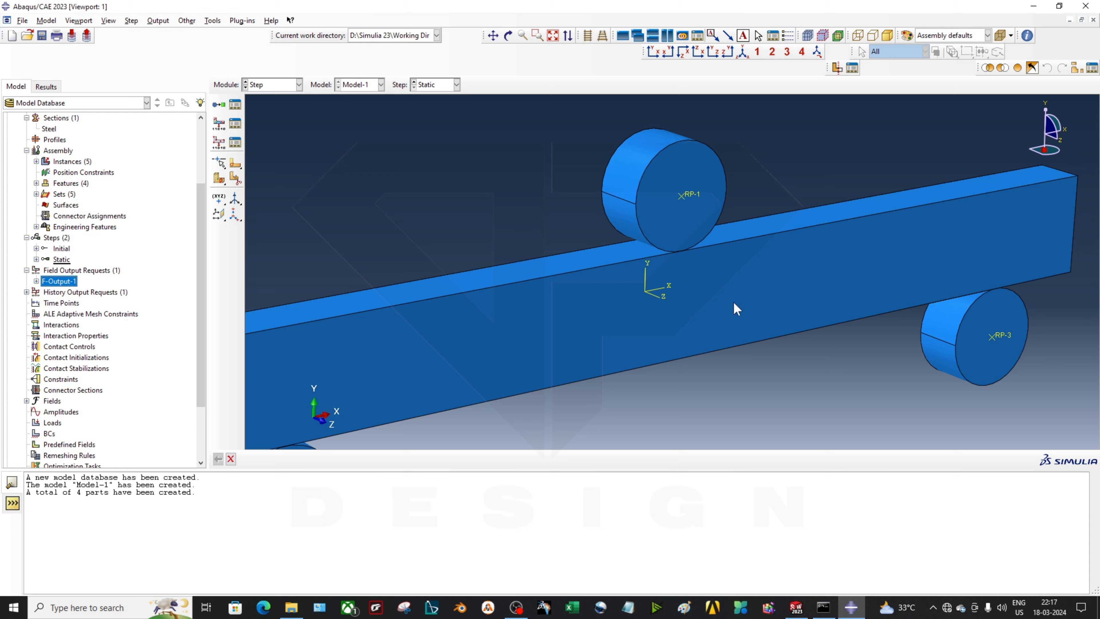
scroll(736, 309, down, 2)
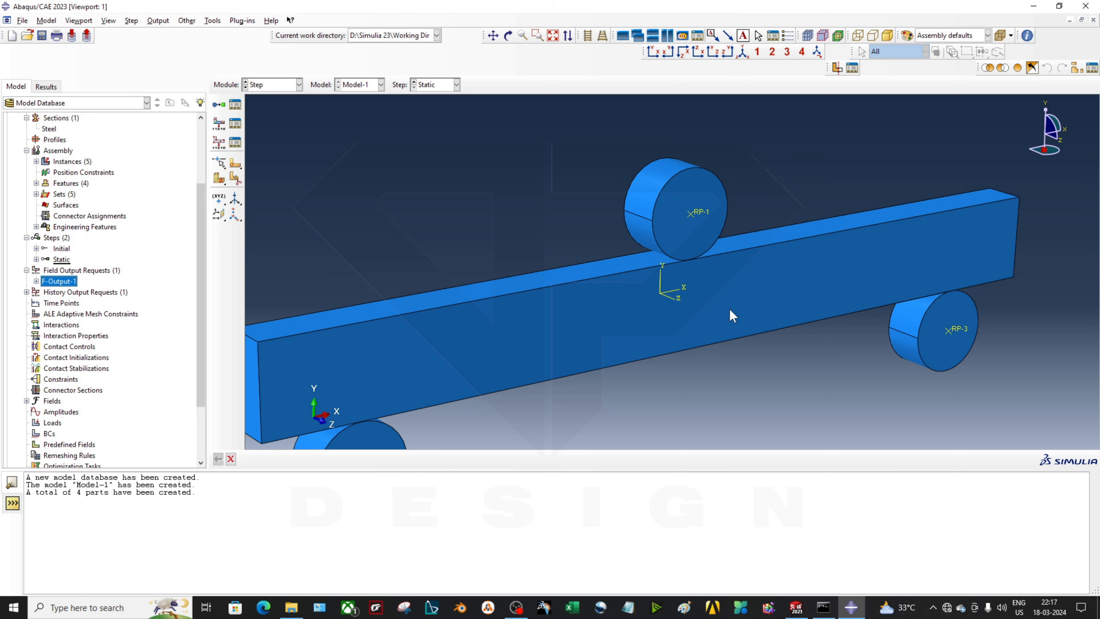
Create a General contact (Standard) interaction Int-1 in the Initial step
click(62, 325)
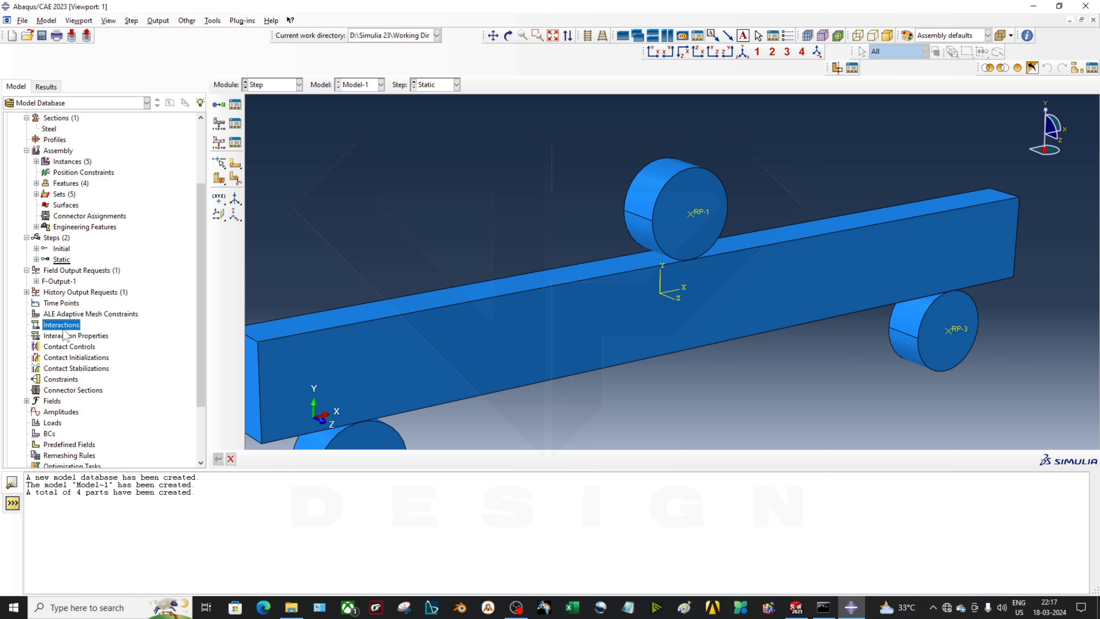
right_click(63, 329)
click(98, 374)
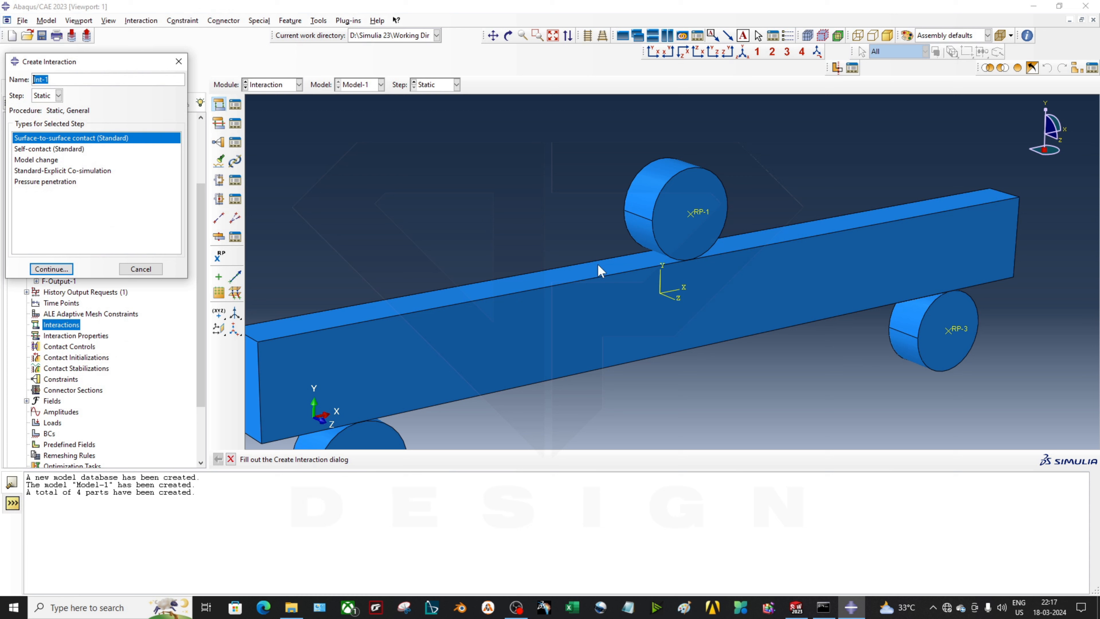
click(58, 95)
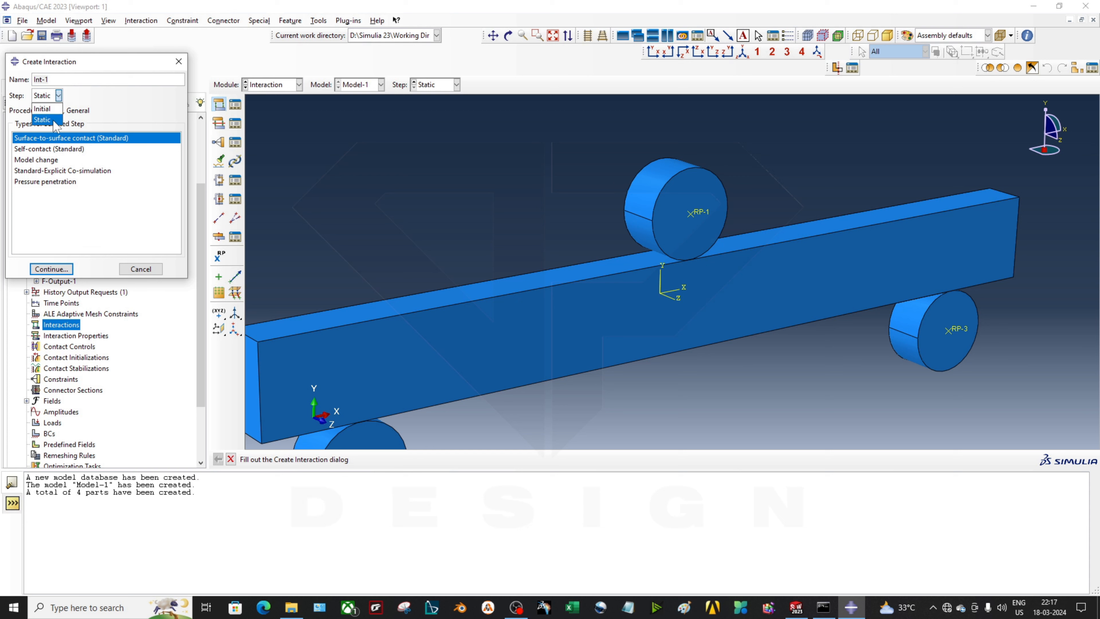
click(43, 109)
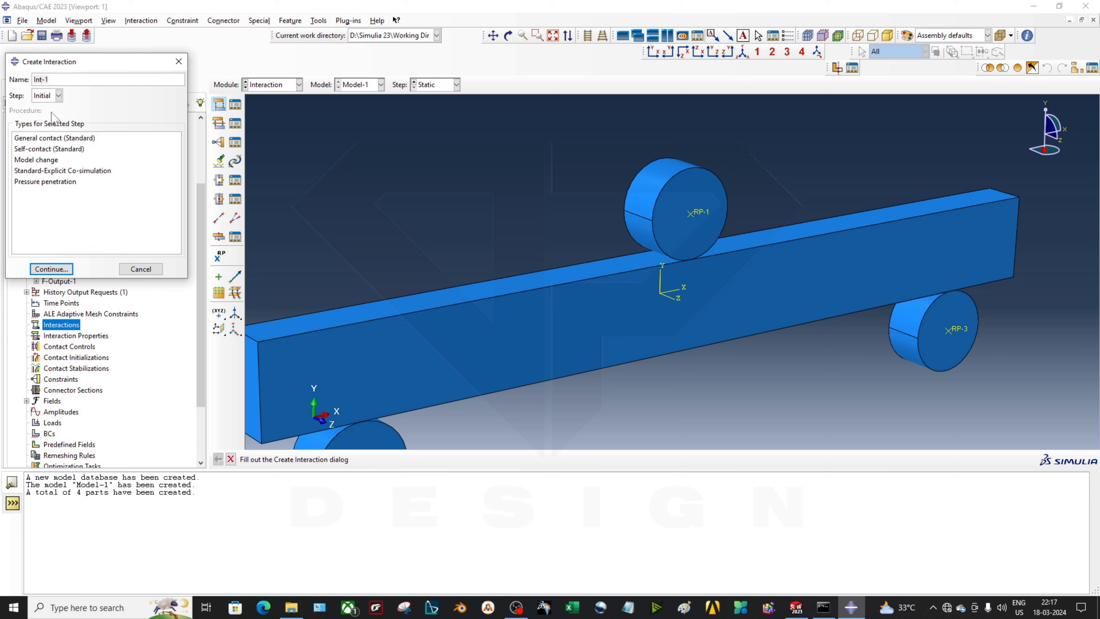
click(112, 138)
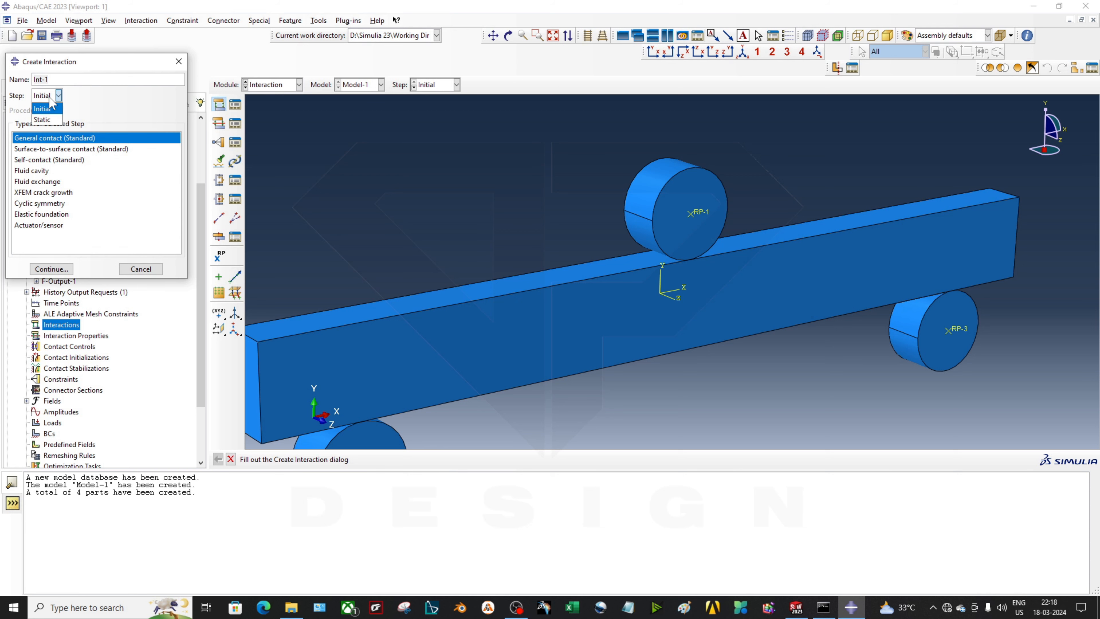
click(77, 150)
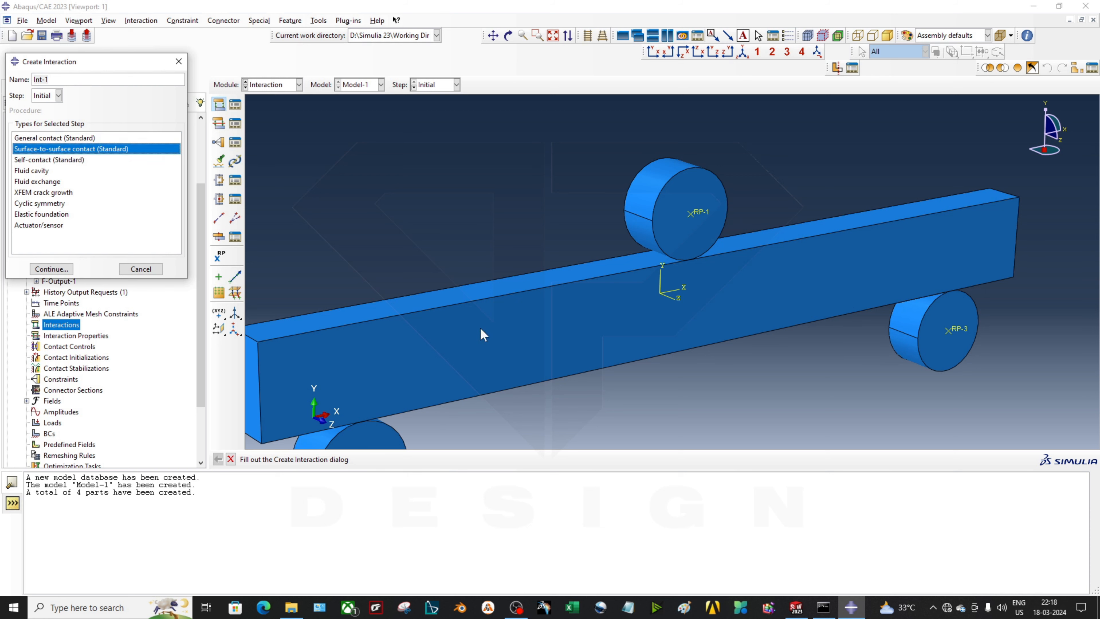
scroll(656, 248, down, 2)
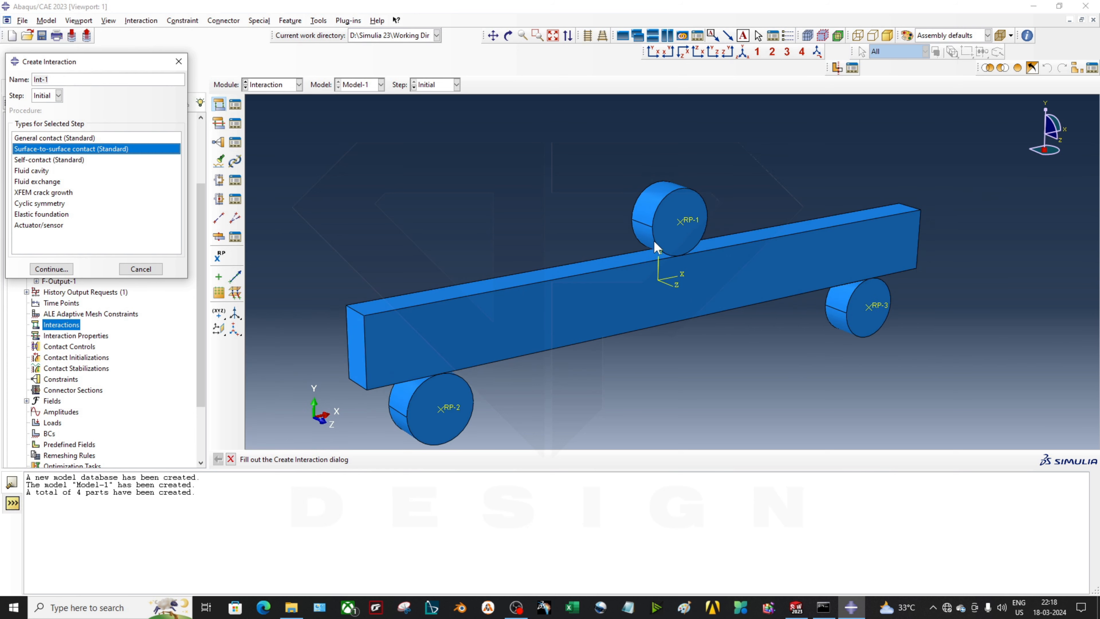
click(84, 139)
click(60, 270)
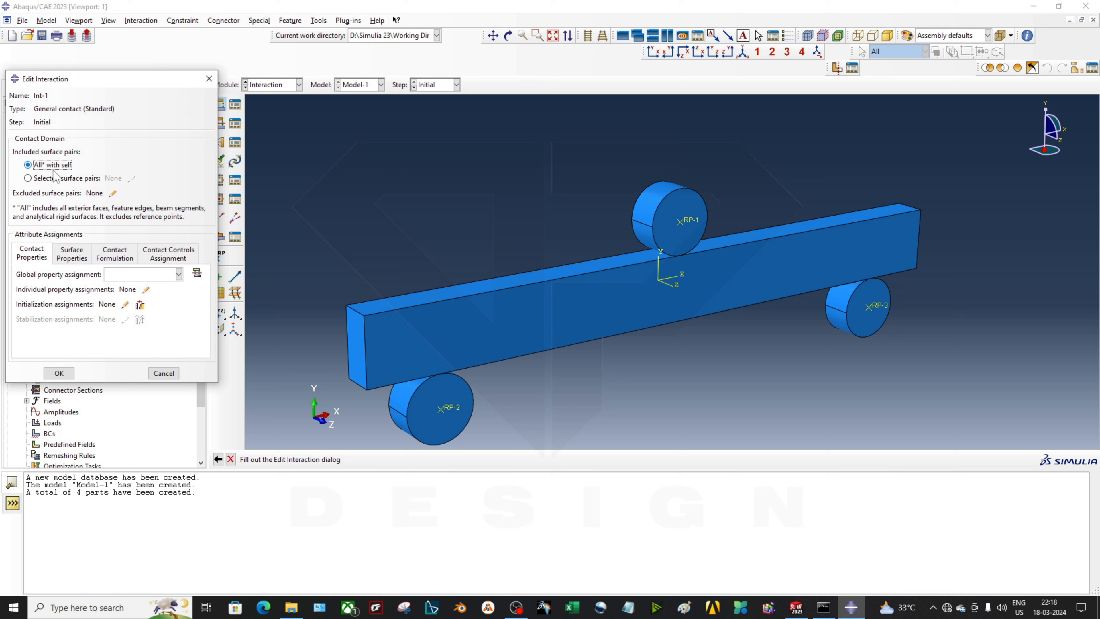
Define contact property 'Contact' with penalty tangential friction, coefficient 0.2
click(197, 273)
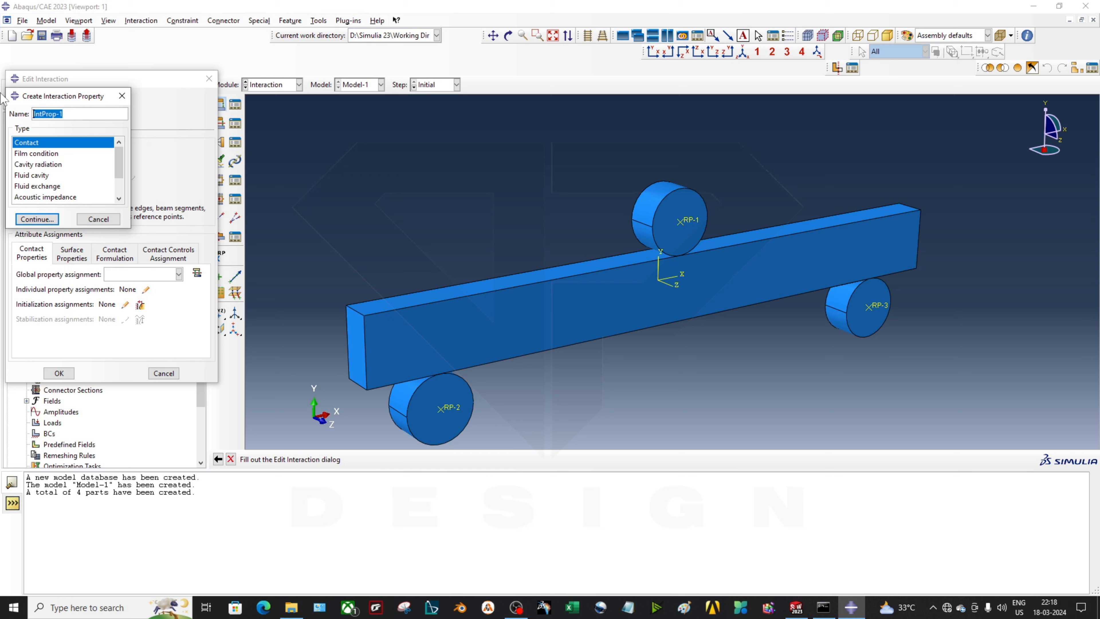
text(Contact)
click(37, 219)
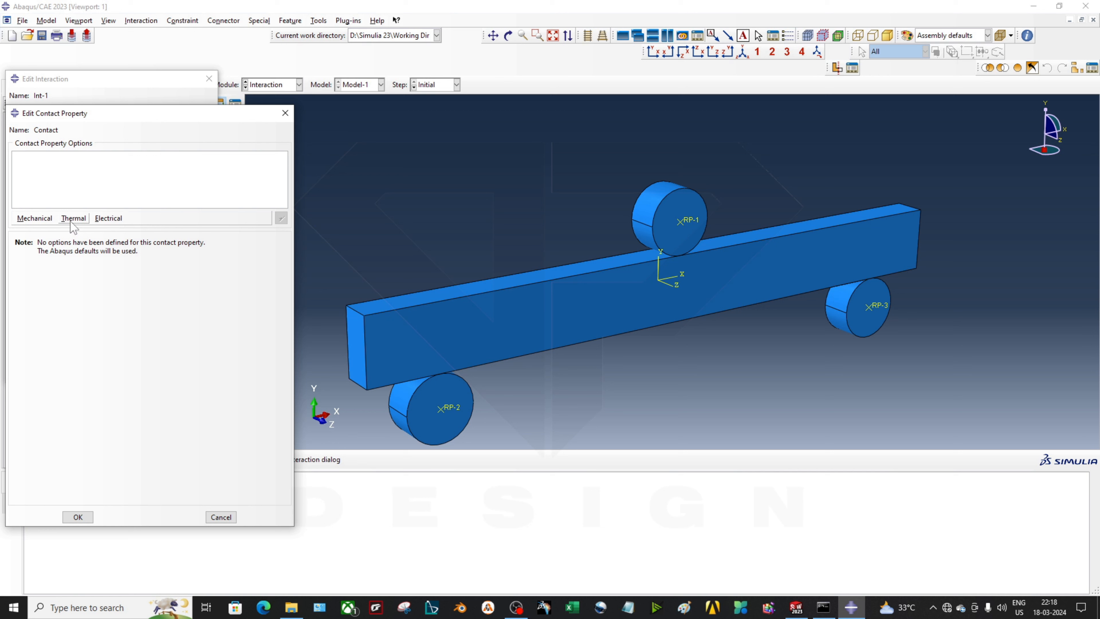
click(47, 220)
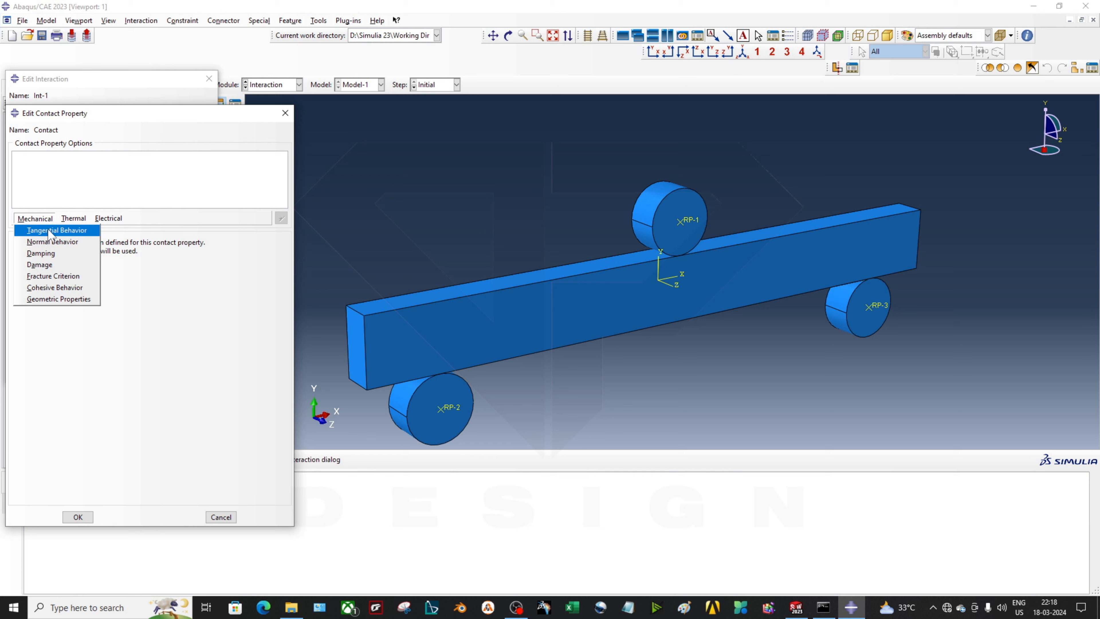
click(51, 231)
click(140, 257)
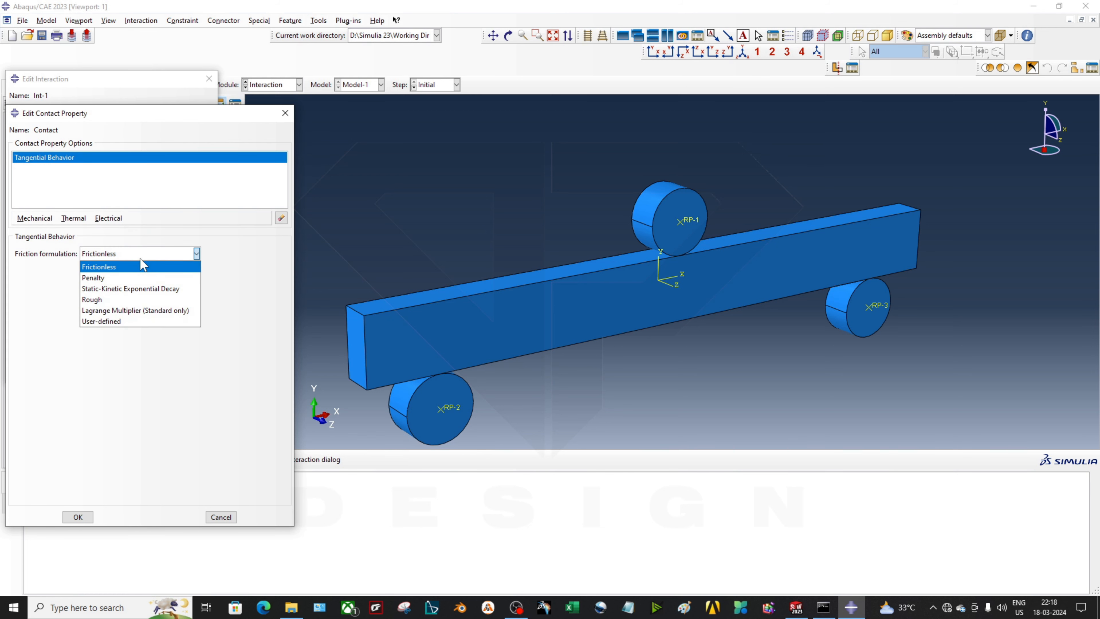
click(142, 282)
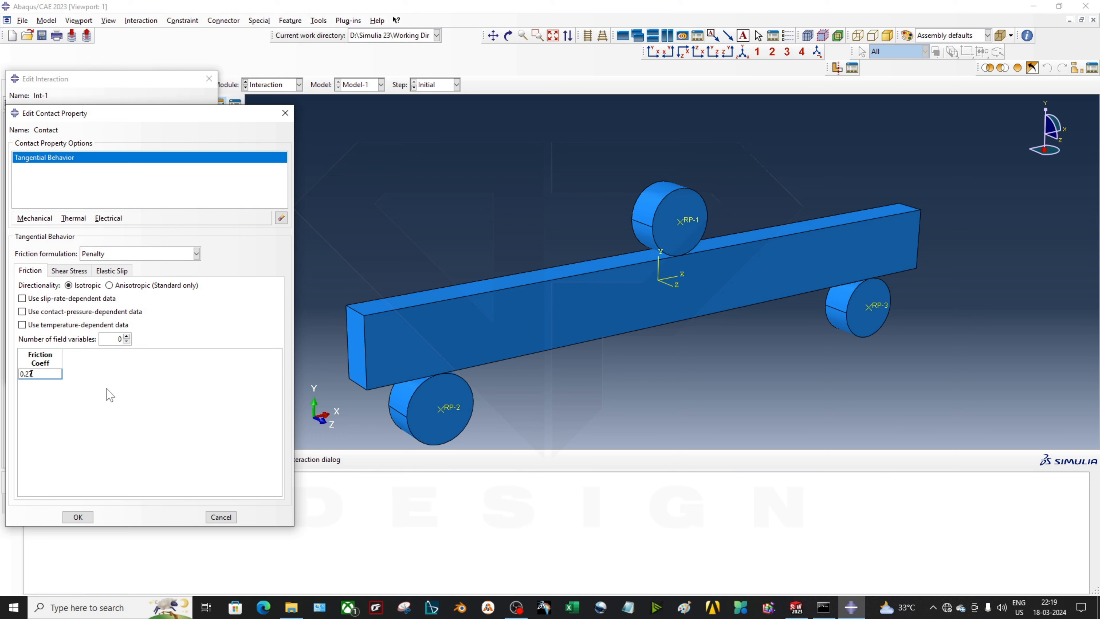
click(78, 518)
Set Contact as the global property assignment for Int-1
click(139, 274)
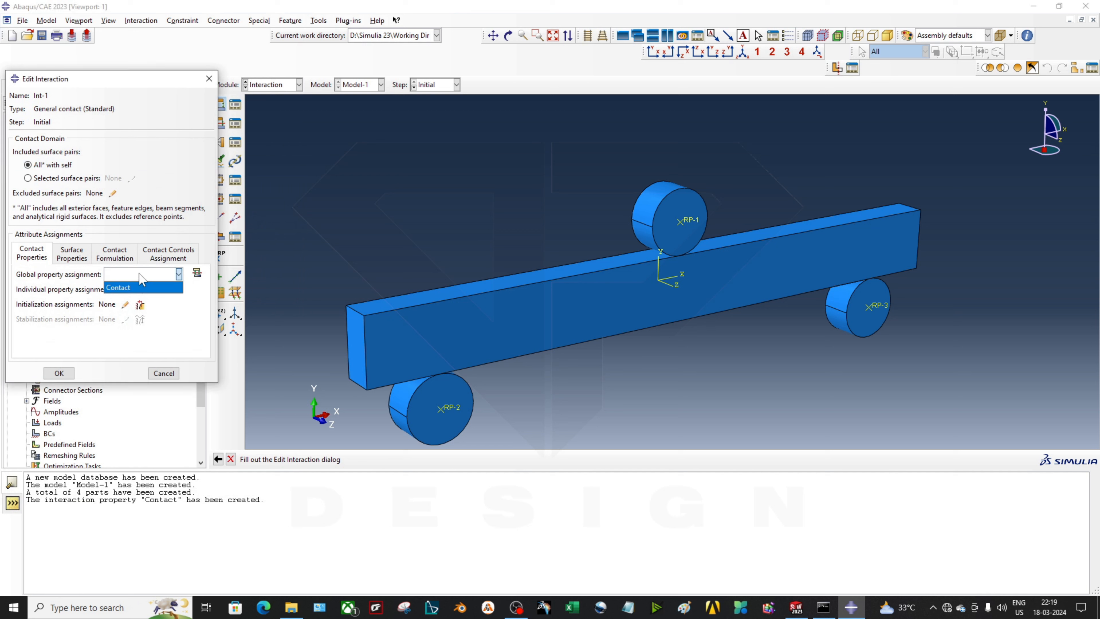
click(144, 287)
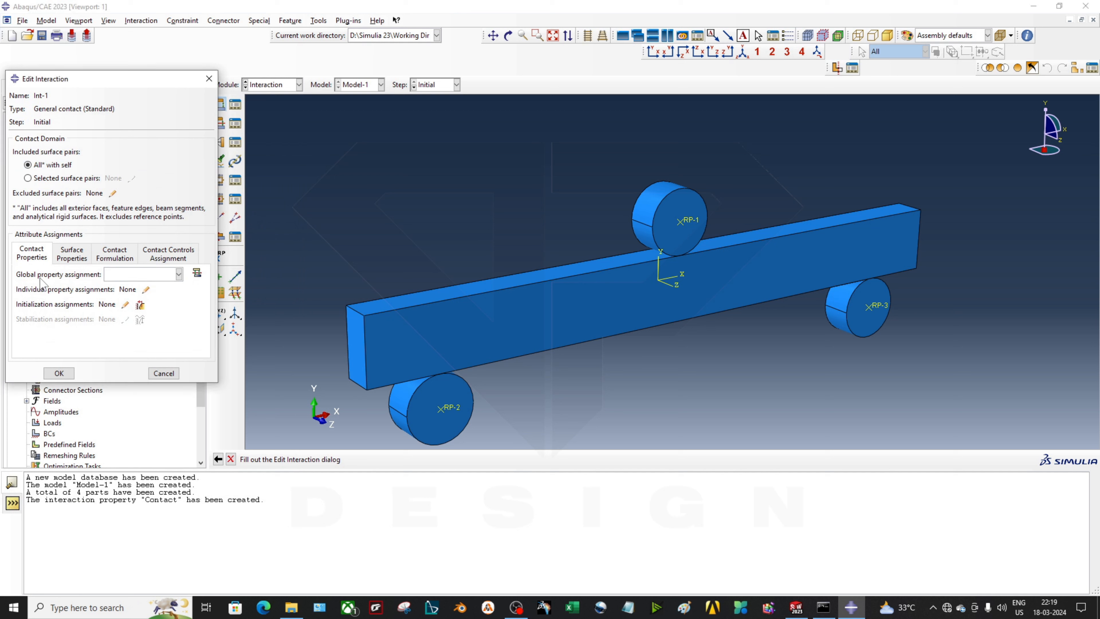
click(152, 278)
click(158, 288)
click(59, 373)
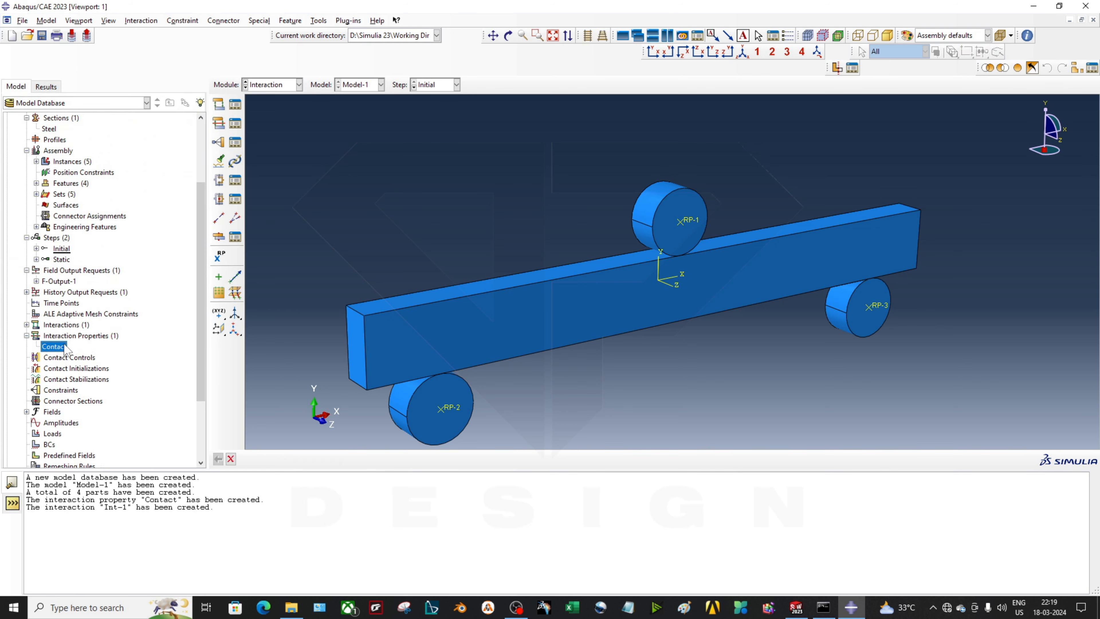
click(71, 337)
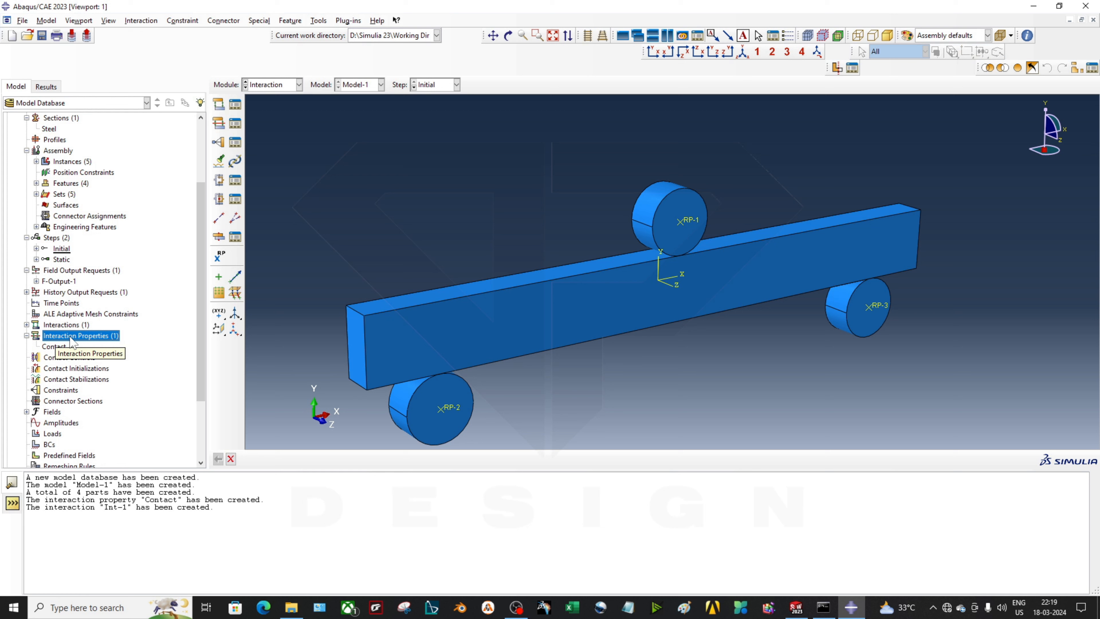
double_click(70, 337)
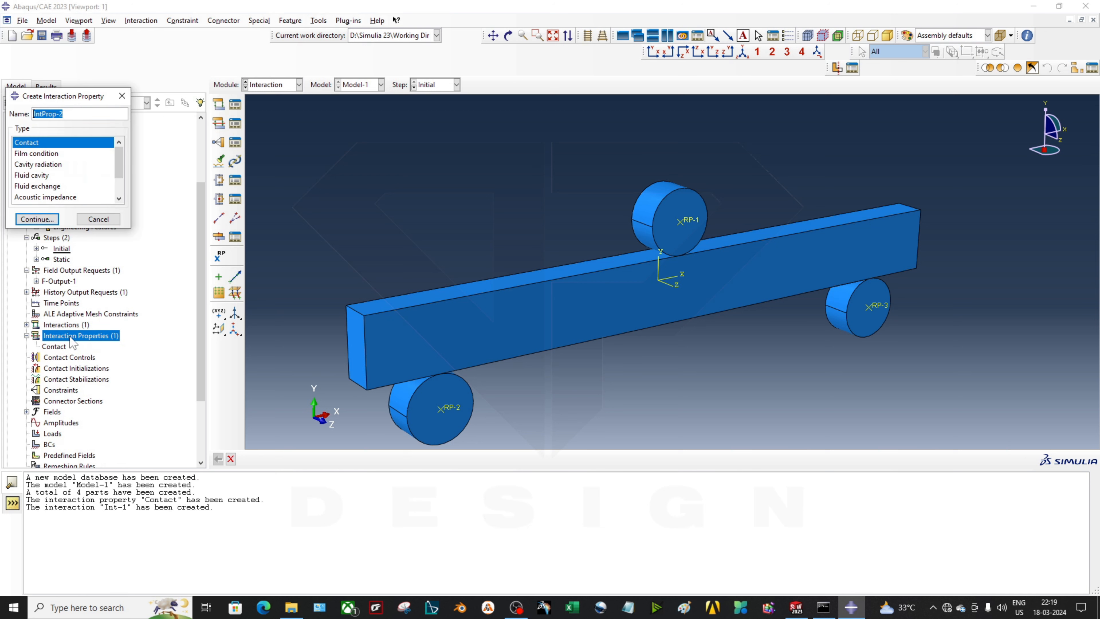
scroll(26, 190, down, 1)
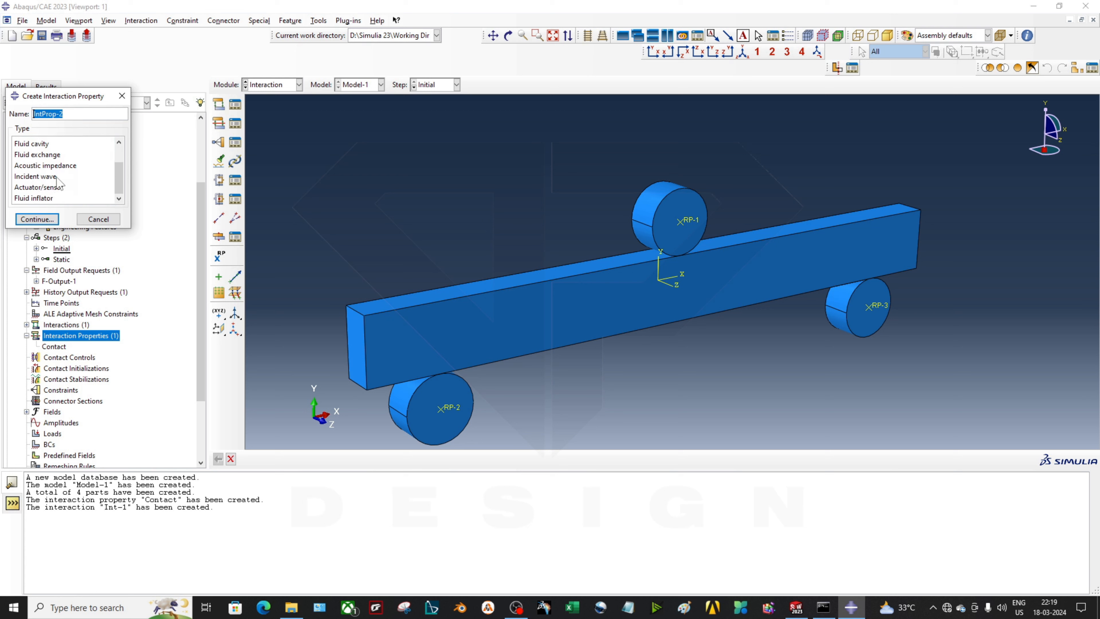
click(98, 218)
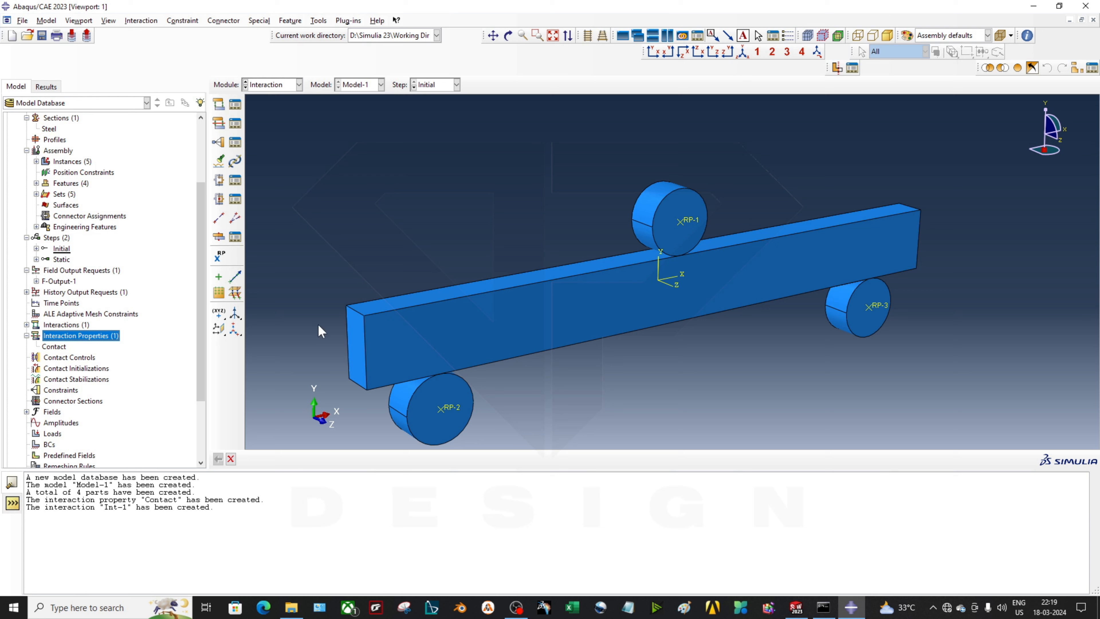
scroll(507, 335, up, 1)
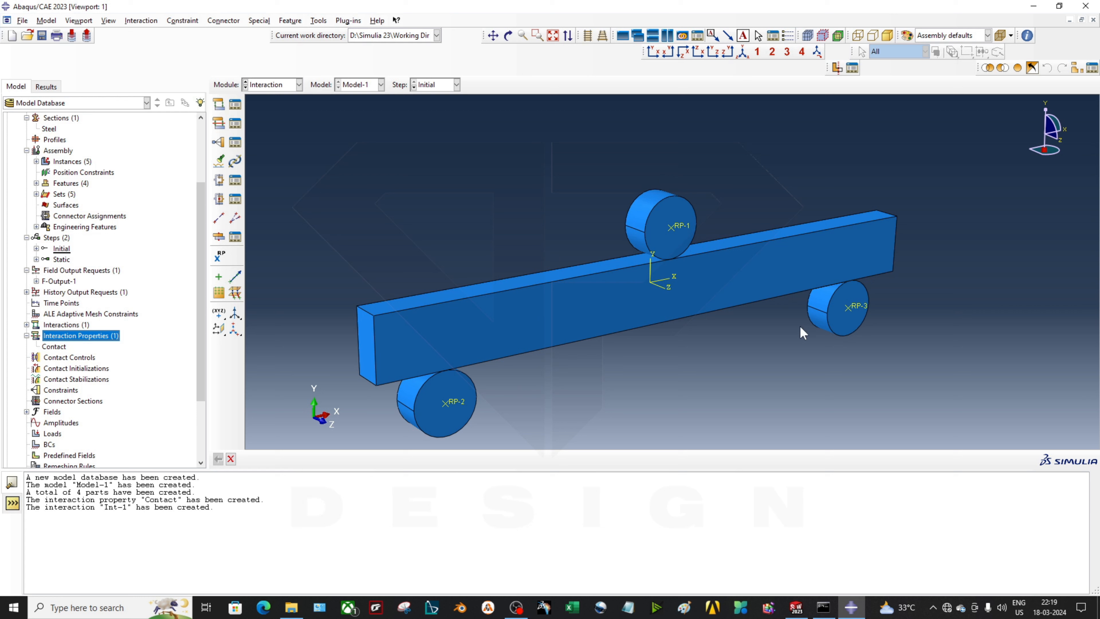
ctrl+alt+drag(571, 374, 621, 335)
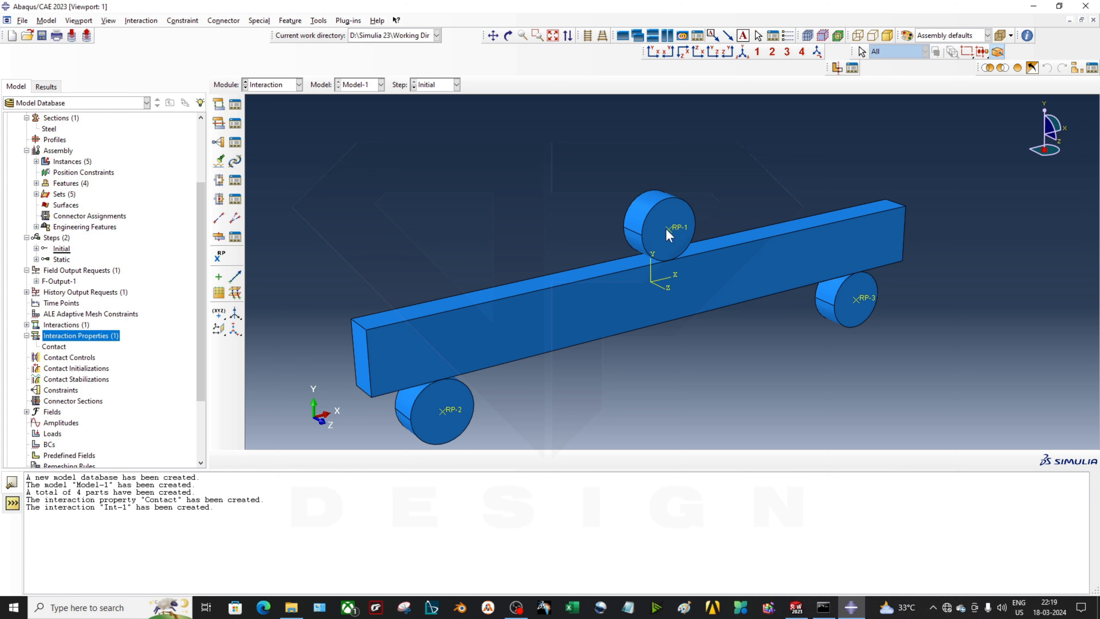
scroll(690, 233, up, 5)
scroll(667, 264, down, 2)
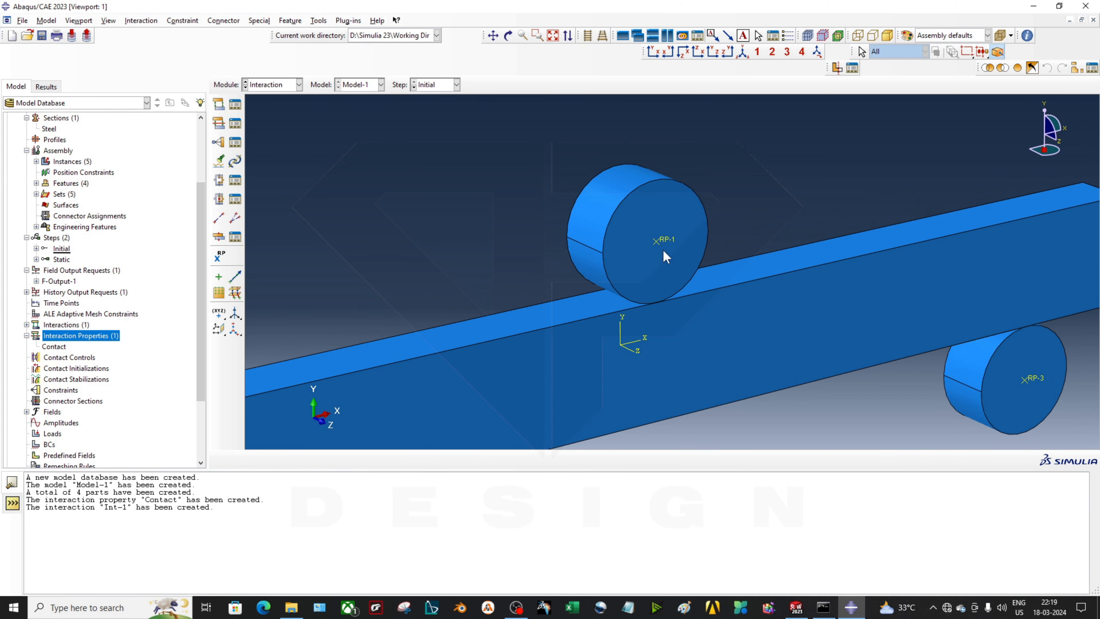
scroll(667, 261, up, 2)
scroll(666, 256, down, 1)
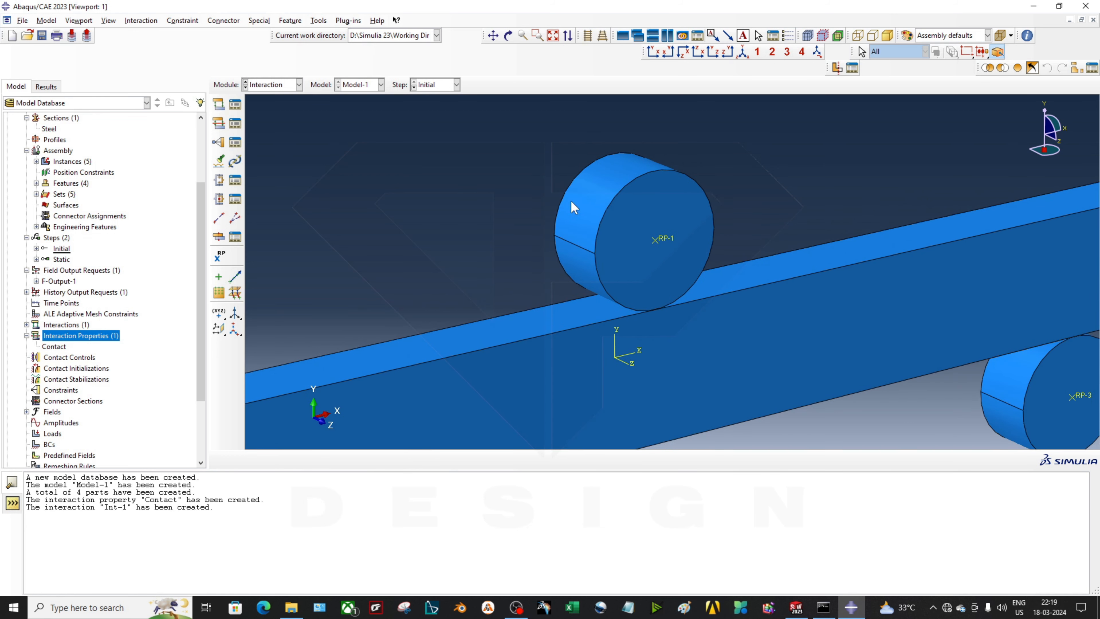
scroll(658, 277, down, 3)
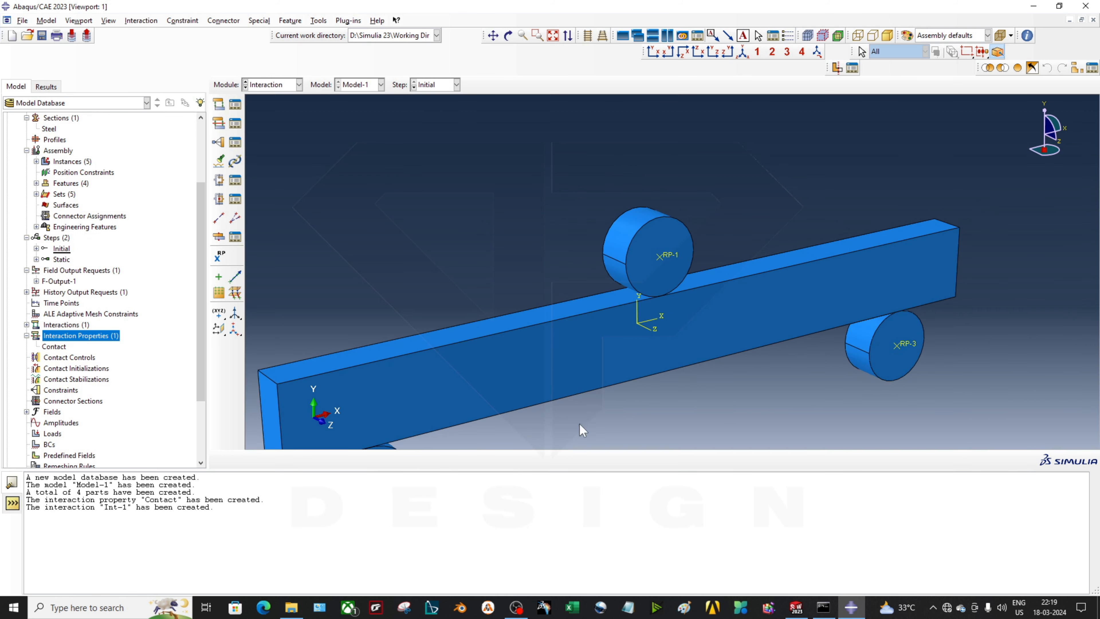
scroll(582, 431, down, 1)
scroll(445, 429, down, 1)
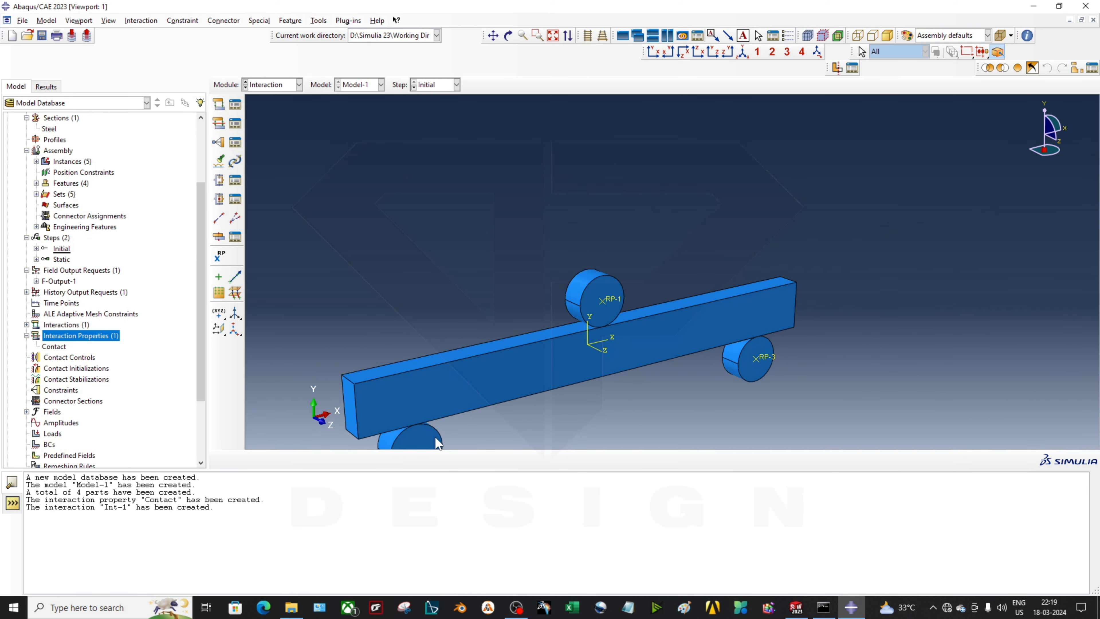
scroll(435, 437, up, 2)
scroll(554, 330, up, 1)
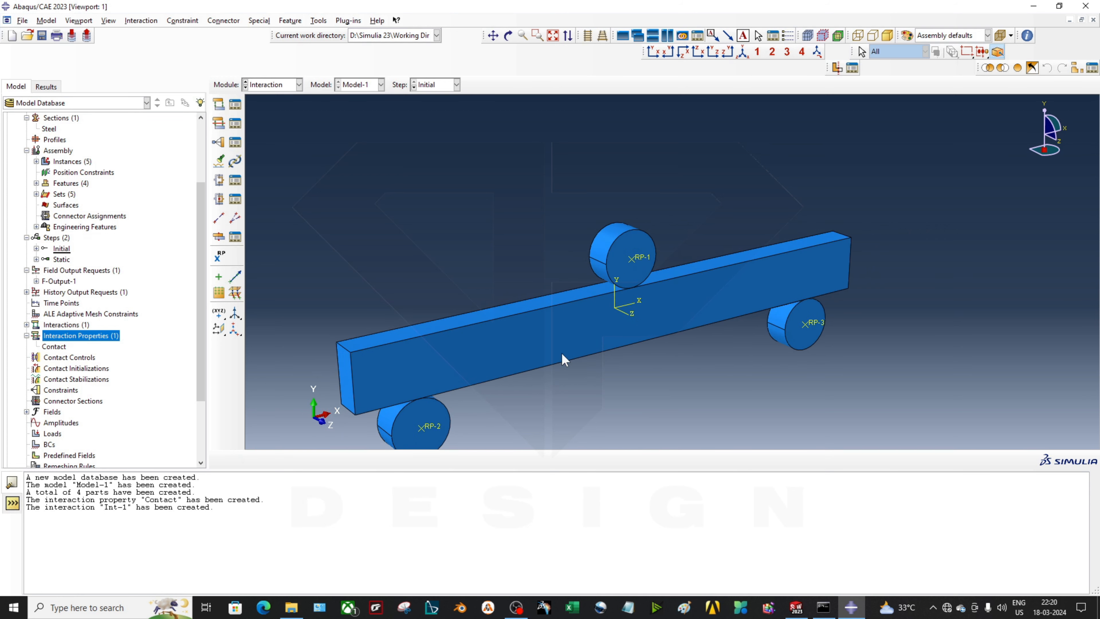
scroll(563, 353, up, 1)
scroll(572, 352, up, 1)
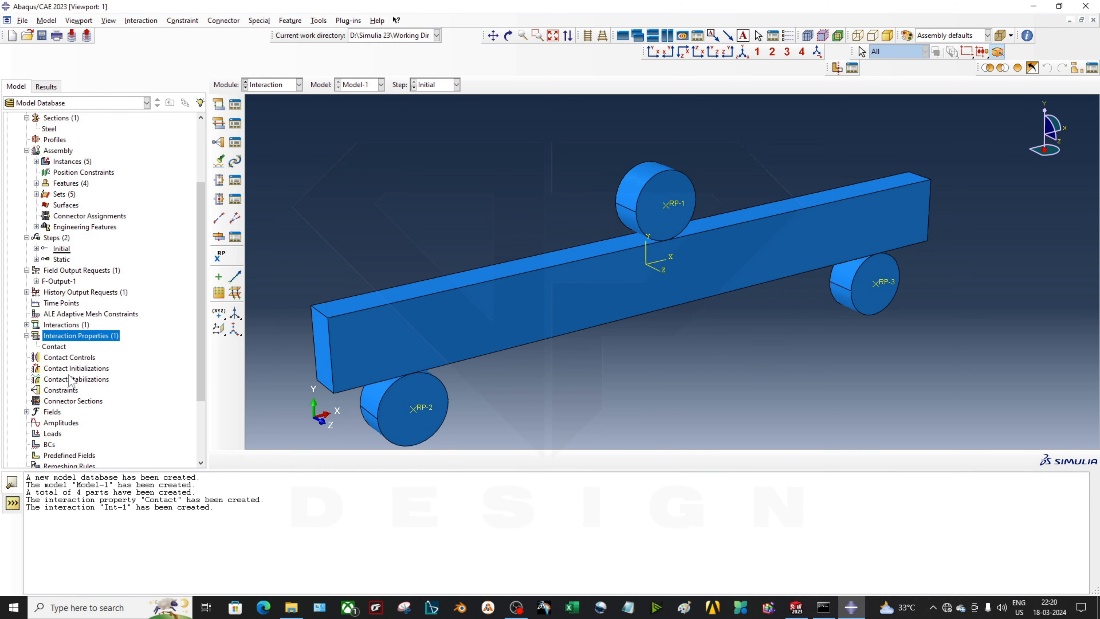
Start a rigid body constraint and pick the top roller cylinder as its body region
double_click(61, 391)
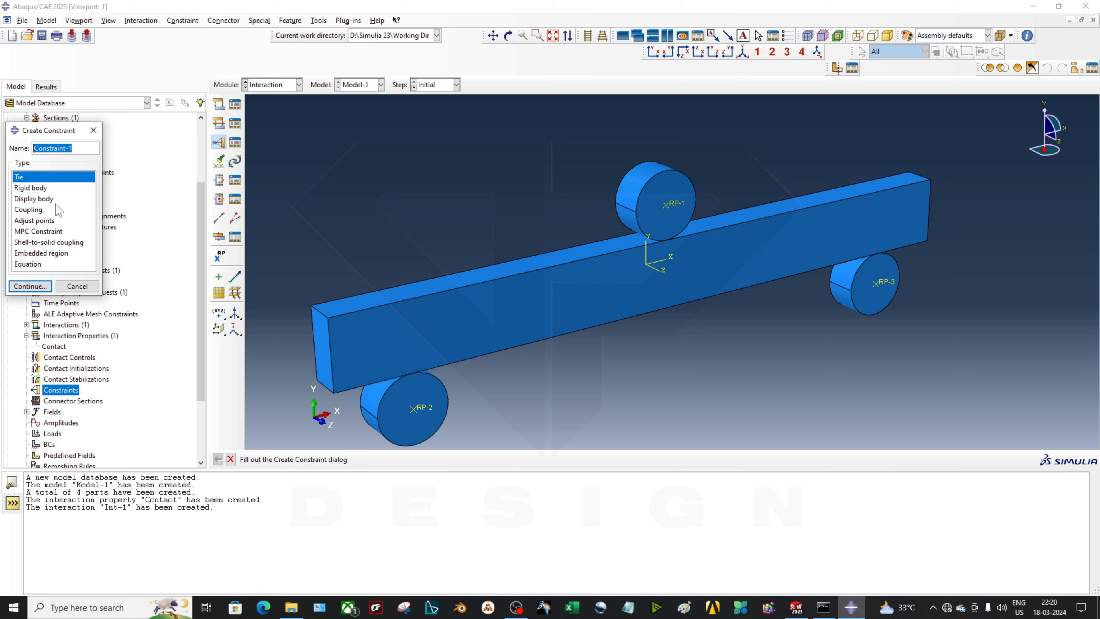
double_click(55, 189)
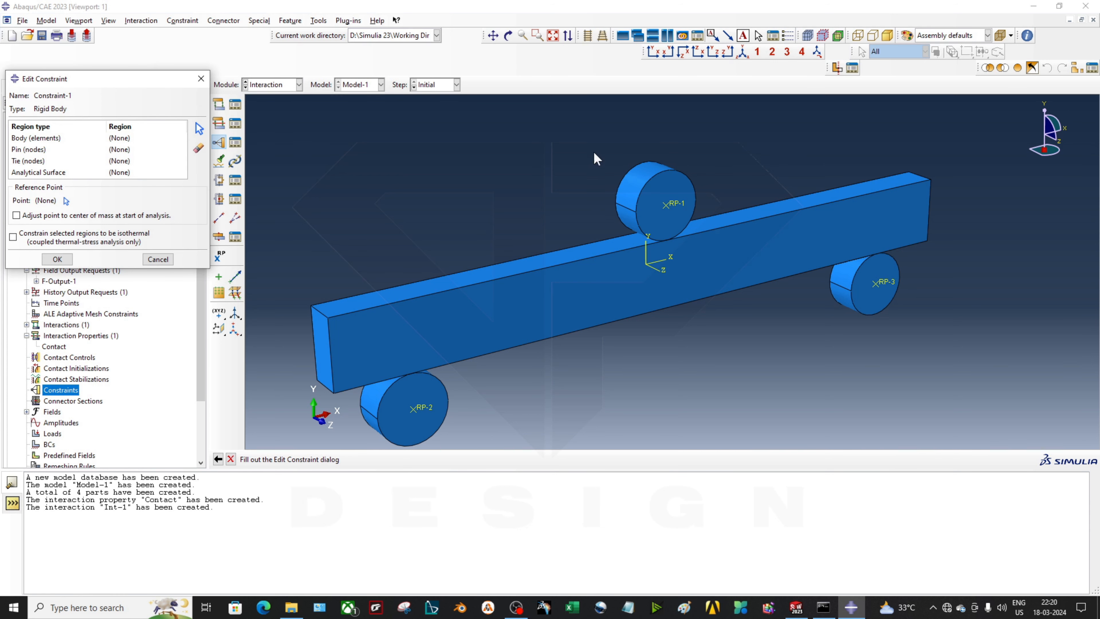
click(98, 138)
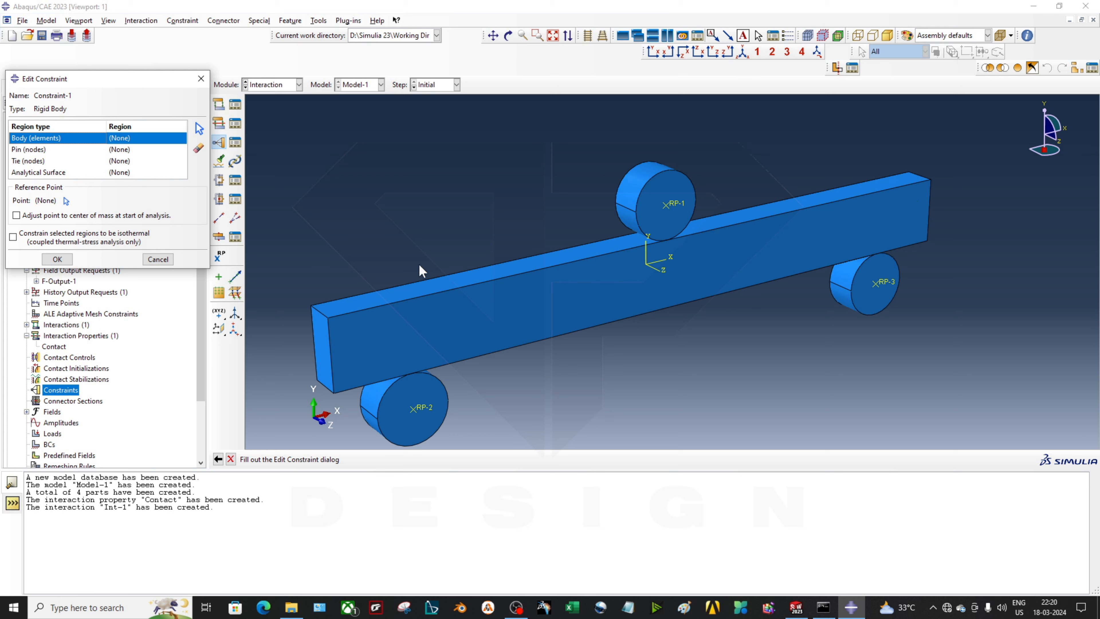
click(199, 129)
click(651, 186)
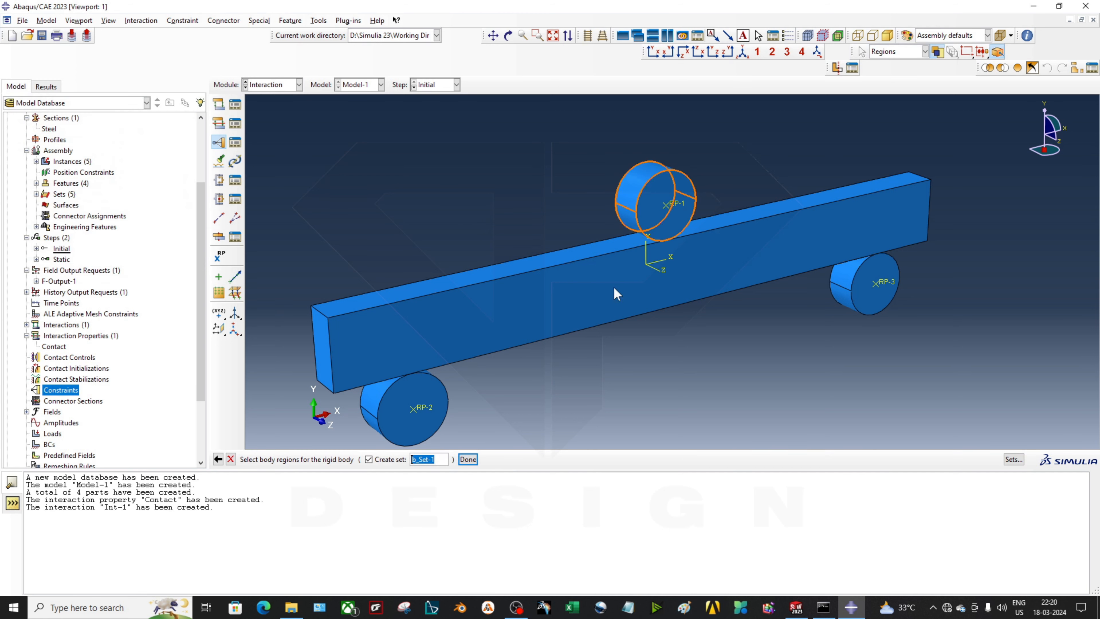
click(471, 459)
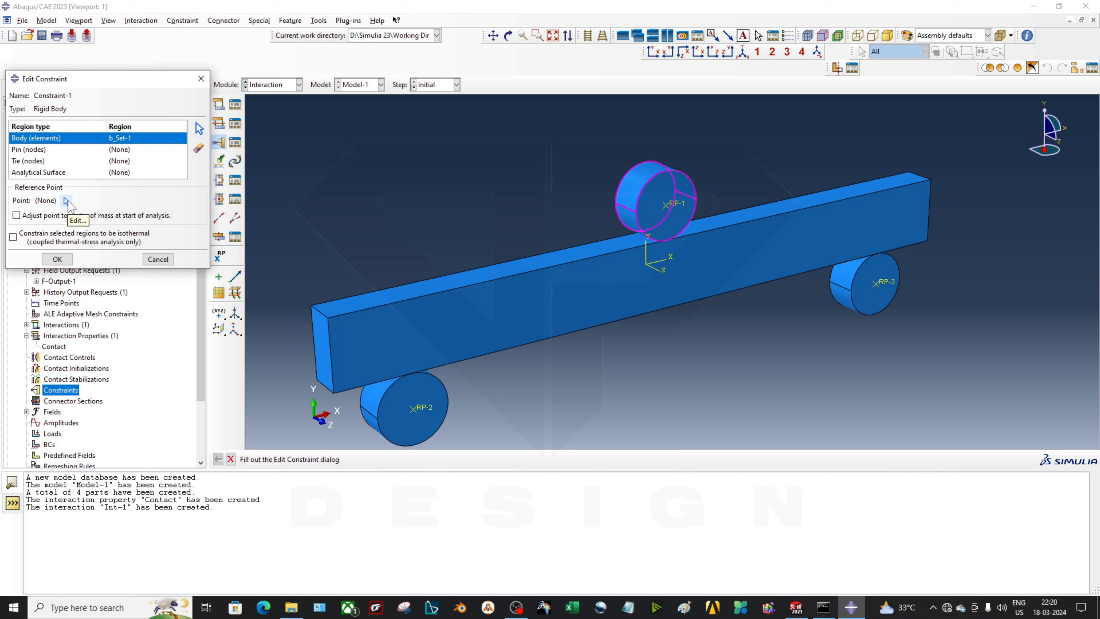
Tie the top roller to reference point RP-1 and create Constraint-1
click(66, 201)
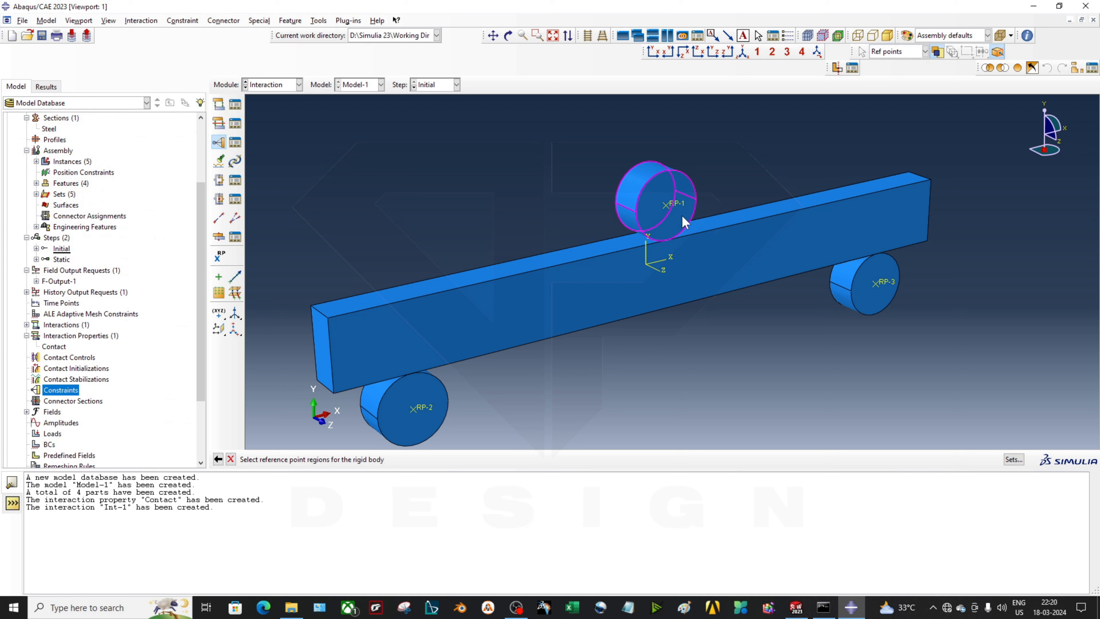
middle_click(677, 205)
click(57, 262)
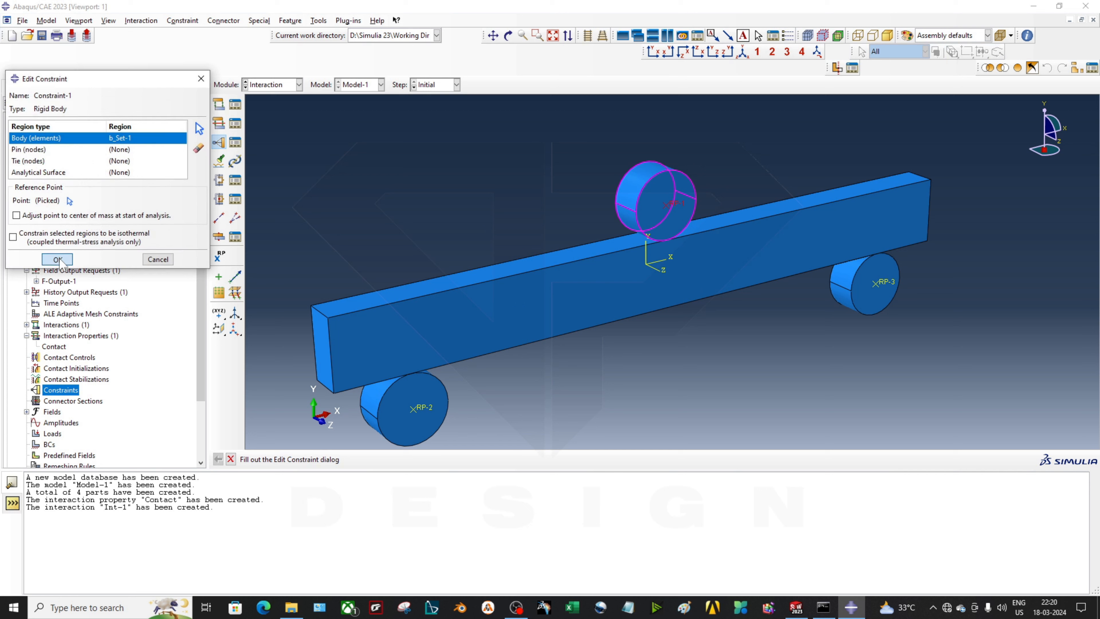
ctrl+alt+drag(657, 361, 731, 341)
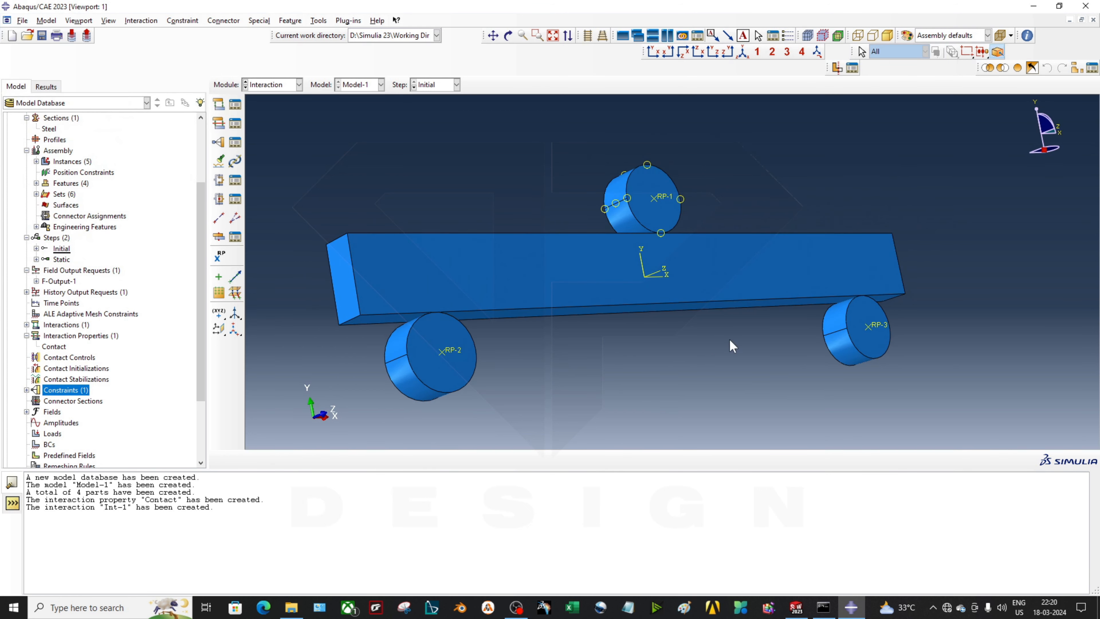
scroll(563, 373, down, 2)
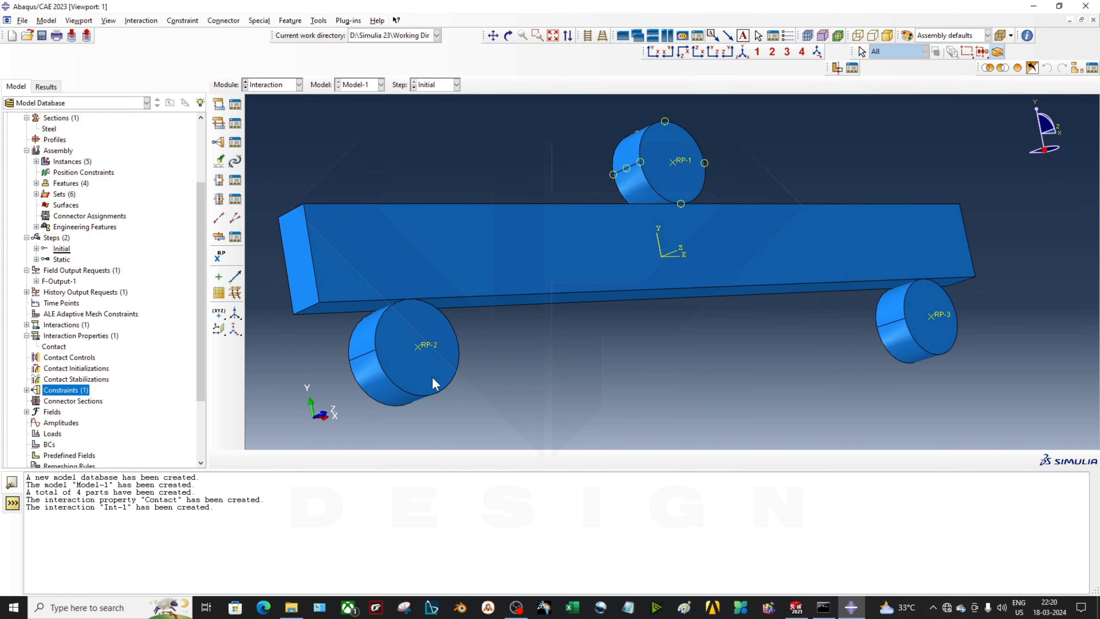
scroll(433, 374, up, 2)
scroll(669, 382, up, 2)
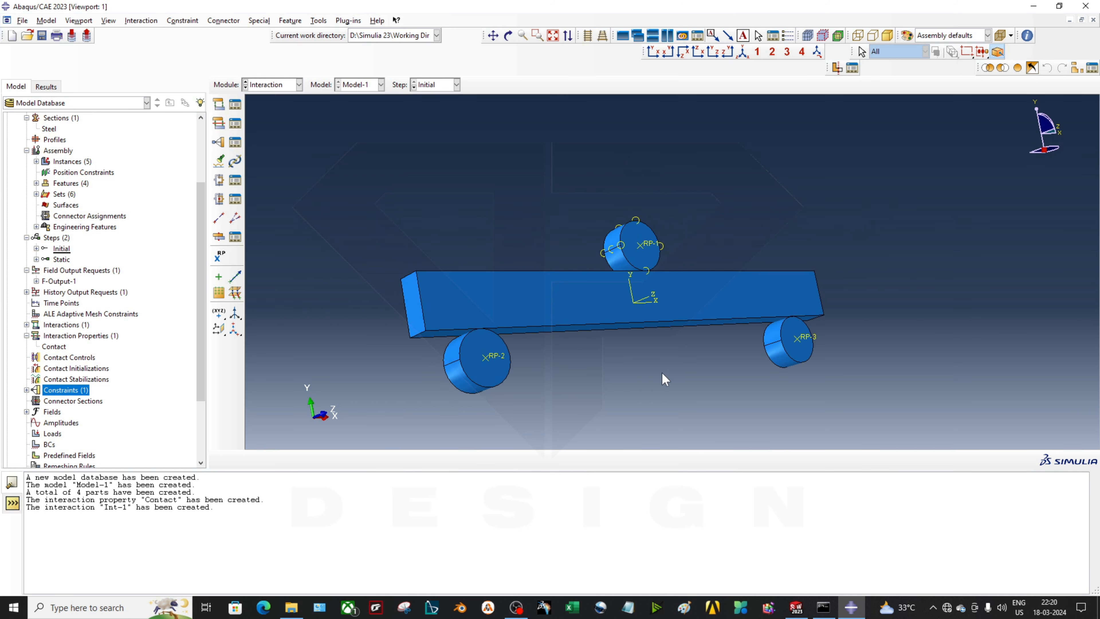
scroll(520, 369, down, 1)
scroll(475, 392, down, 1)
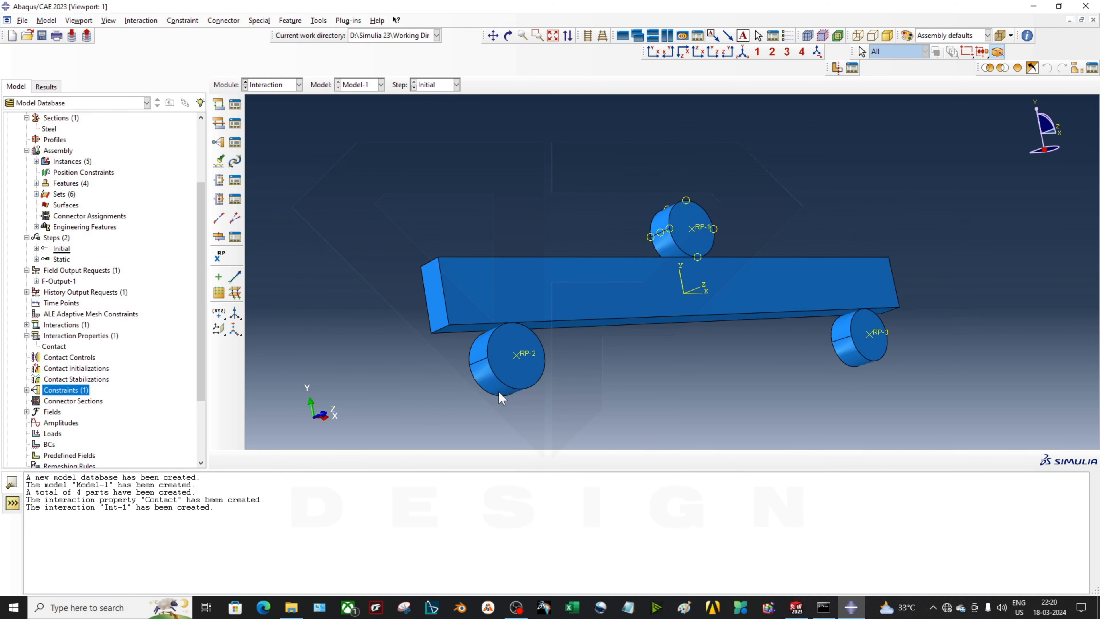
Make the RP-2 roller a rigid body tied to reference point RP-2 (Constraint-2)
double_click(58, 390)
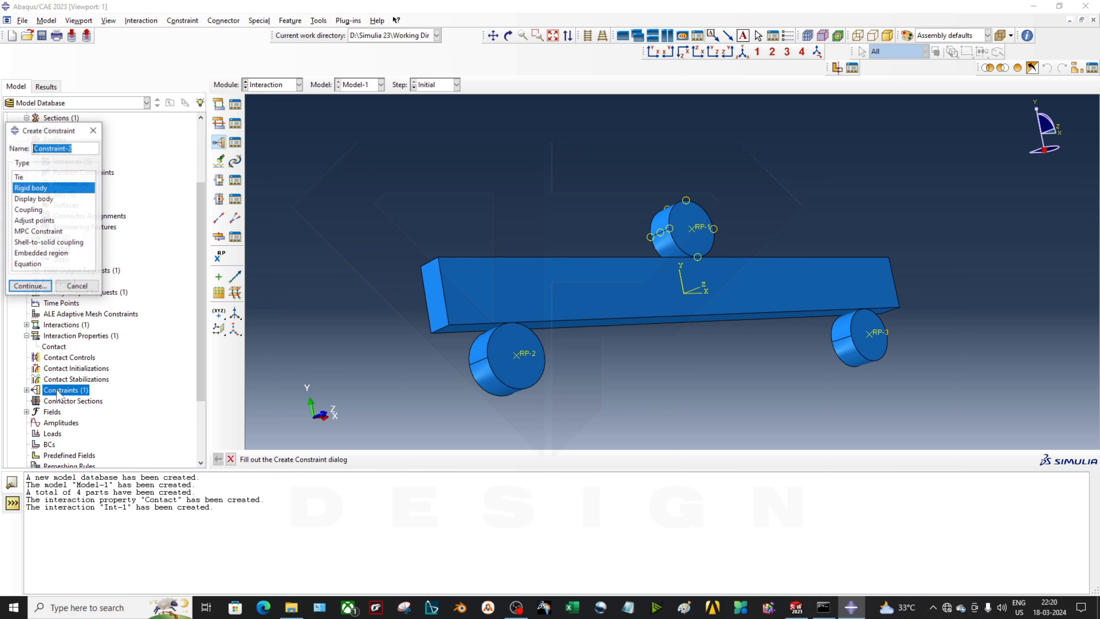
click(39, 285)
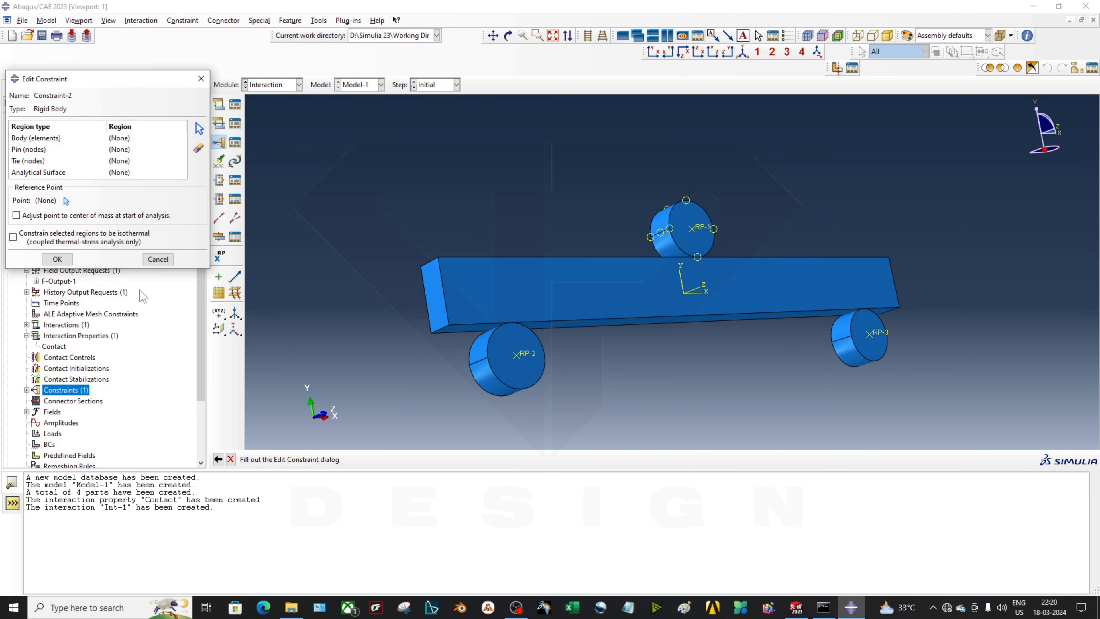
click(56, 138)
click(199, 128)
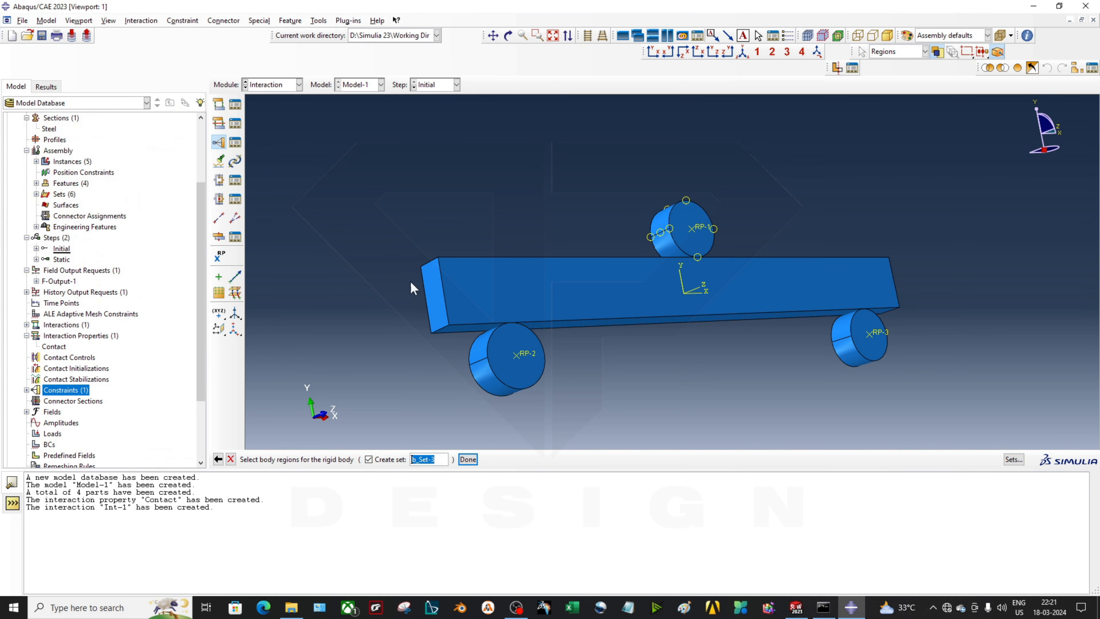
click(484, 374)
click(468, 459)
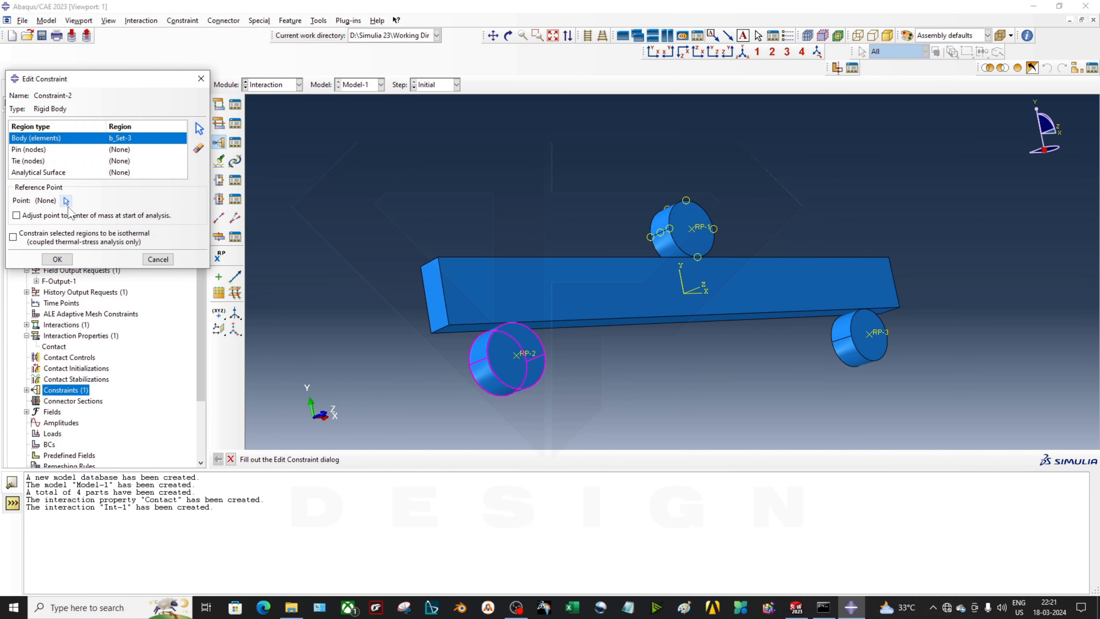
click(68, 196)
click(524, 356)
middle_click(477, 383)
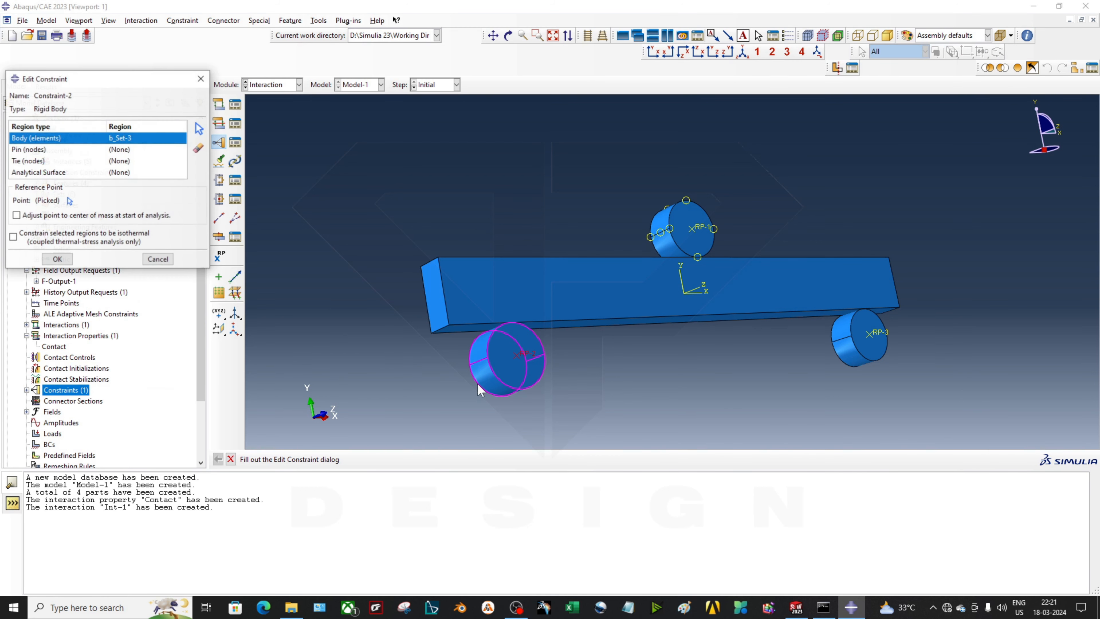
click(71, 268)
Make the RP-3 roller a rigid body tied to reference point RP-3 (Constraint-3)
double_click(81, 392)
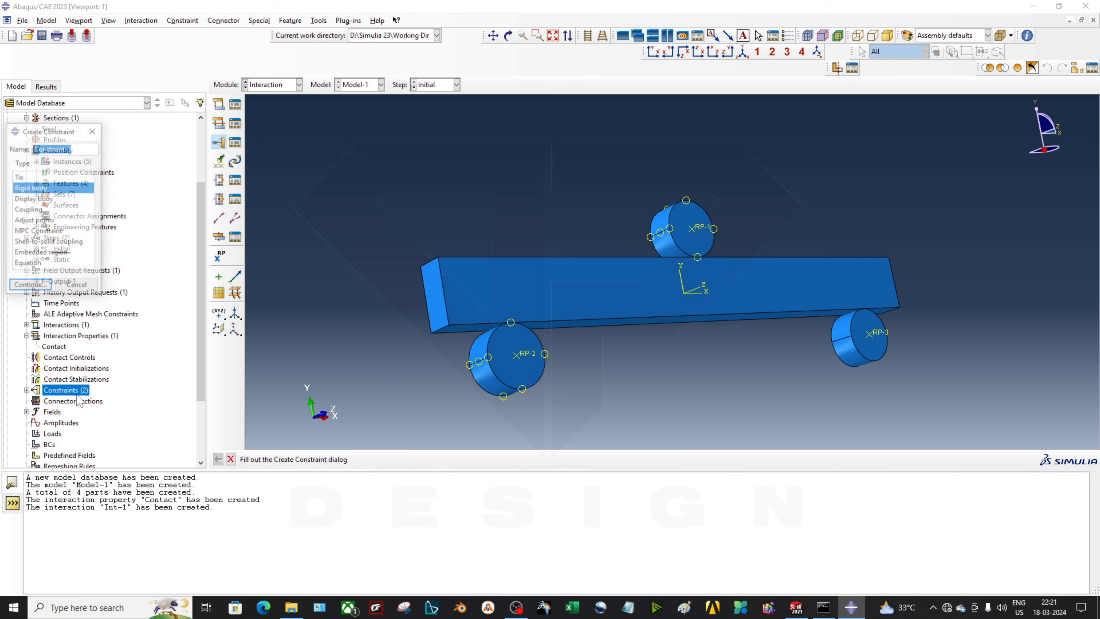
click(46, 288)
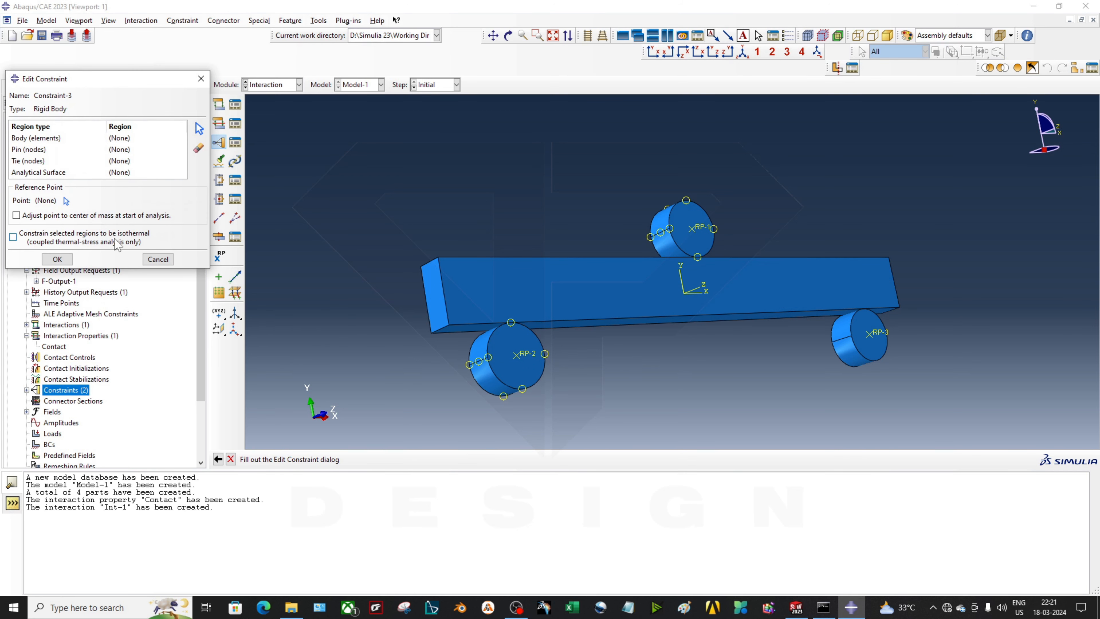
click(183, 138)
click(199, 128)
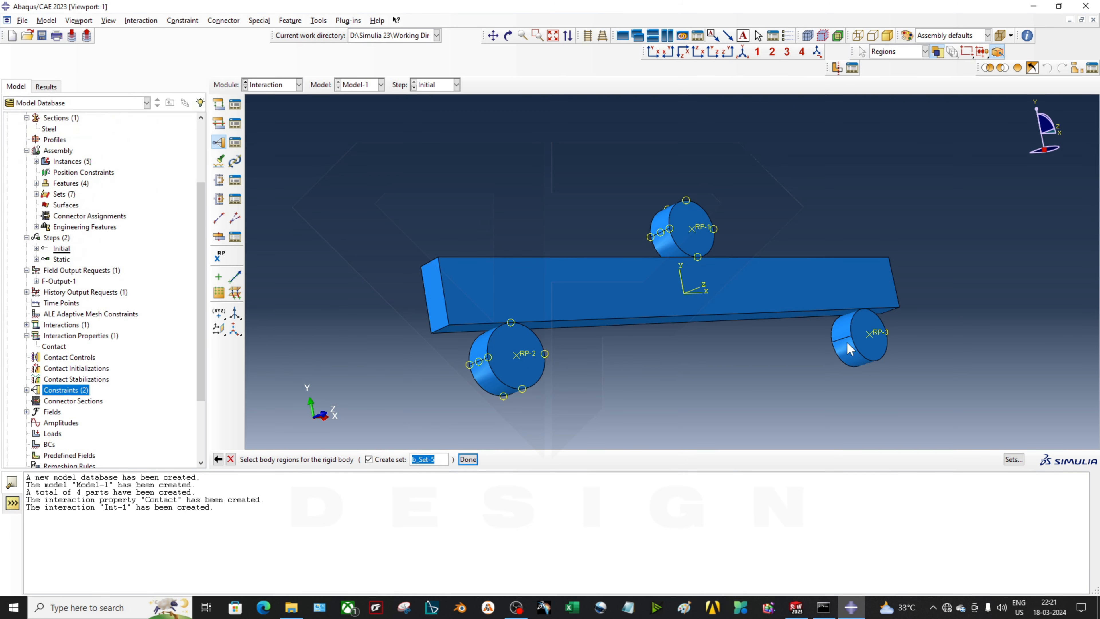
click(857, 347)
click(467, 459)
click(104, 200)
click(869, 334)
click(65, 245)
ctrl+alt+drag(689, 303, 724, 356)
scroll(690, 334, down, 2)
ctrl+alt+drag(598, 310, 609, 345)
mouse_move(521, 340)
ctrl+alt+mouse_down()
mouse_move(476, 381)
mouse_move(517, 348)
ctrl+alt+mouse_up()
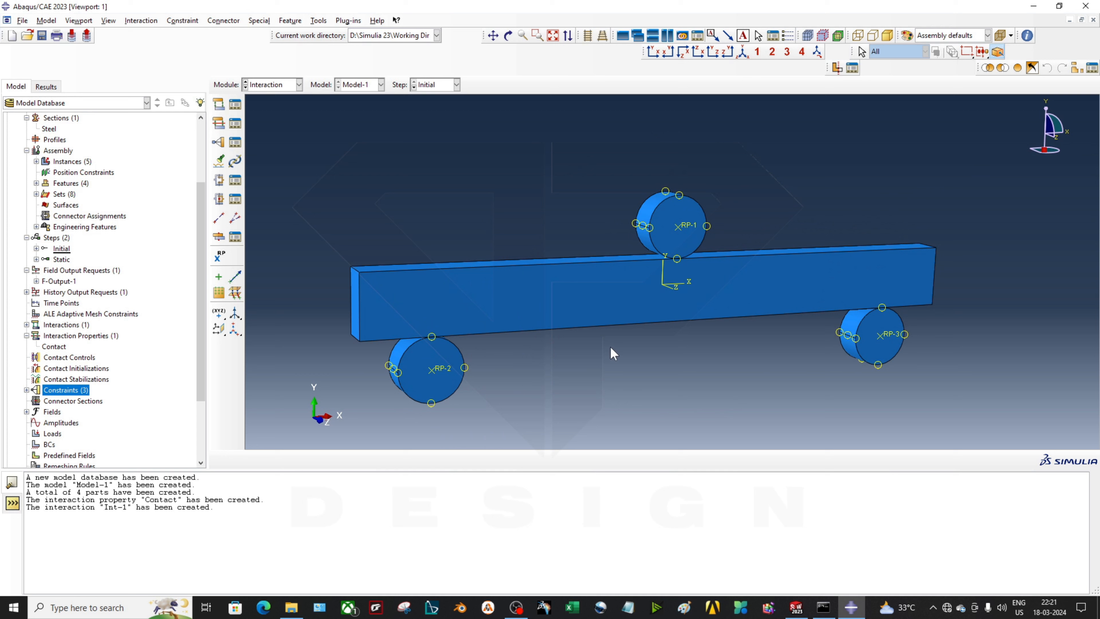
ctrl+alt+drag(610, 347, 640, 299)
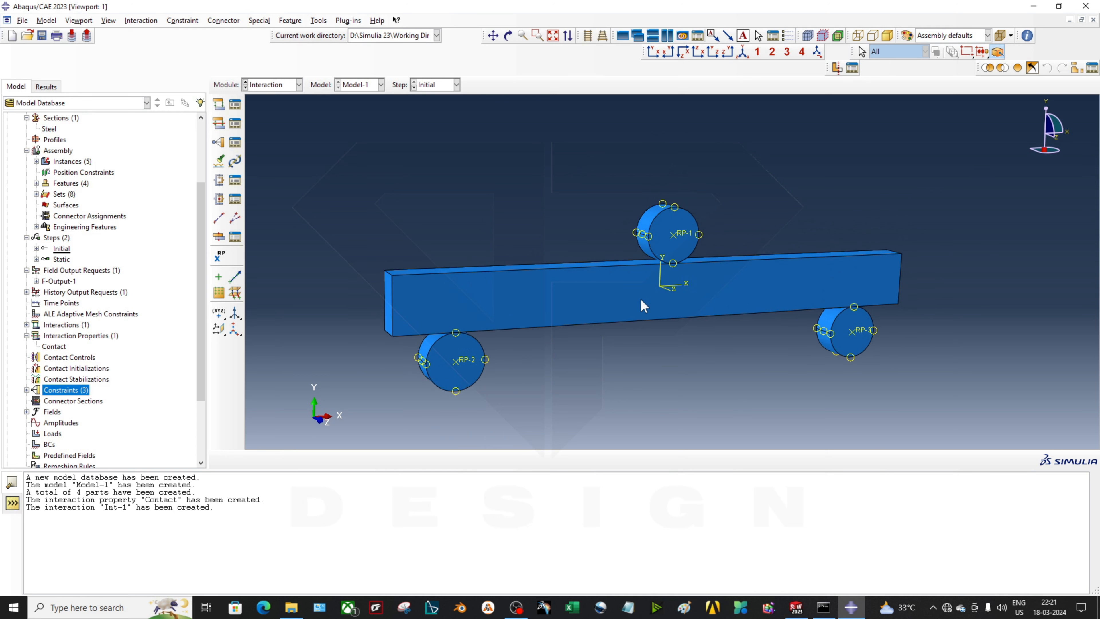
scroll(589, 341, down, 1)
scroll(576, 360, up, 2)
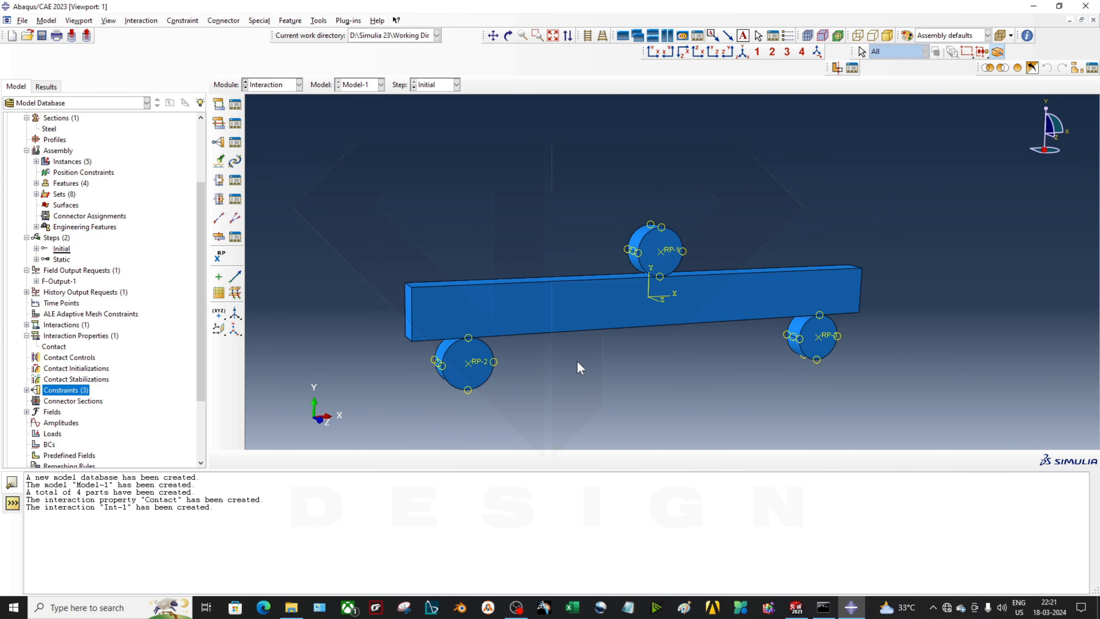
scroll(581, 362, down, 2)
ctrl+alt+drag(582, 368, 715, 367)
scroll(716, 366, down, 2)
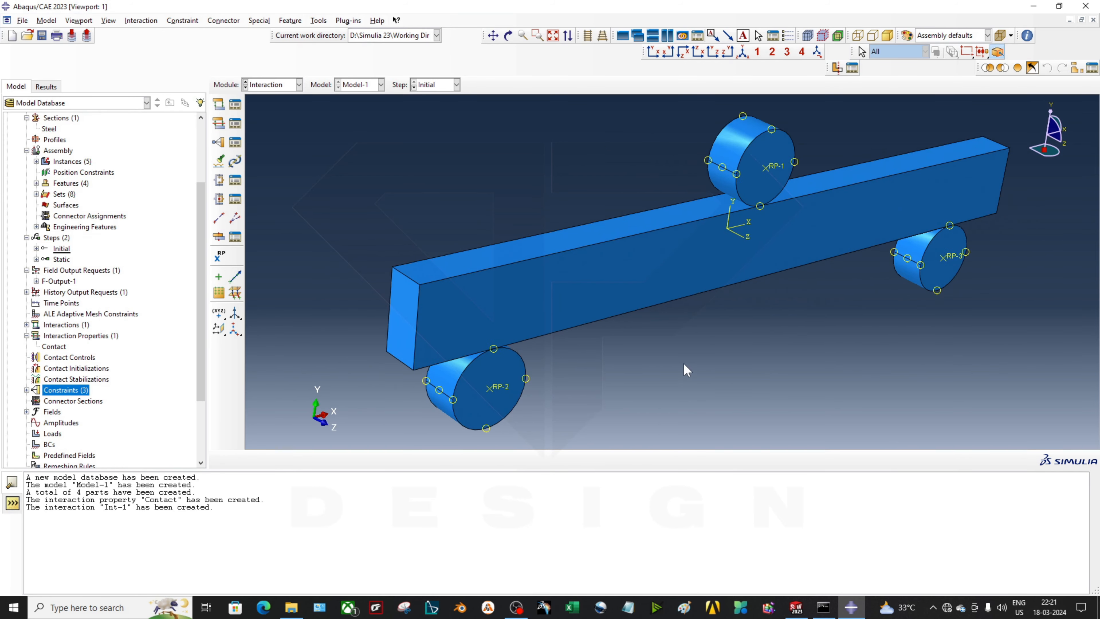
scroll(731, 359, up, 1)
ctrl+alt+drag(828, 345, 833, 314)
ctrl+alt+drag(759, 327, 577, 347)
ctrl+alt+drag(801, 316, 796, 210)
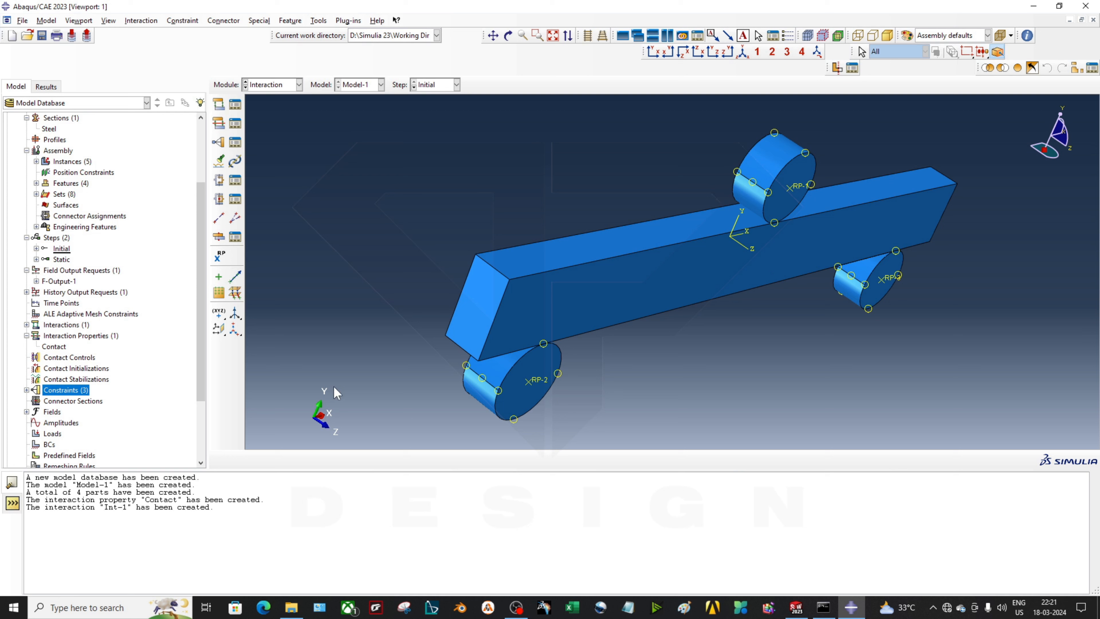
ctrl+alt+drag(825, 292, 797, 258)
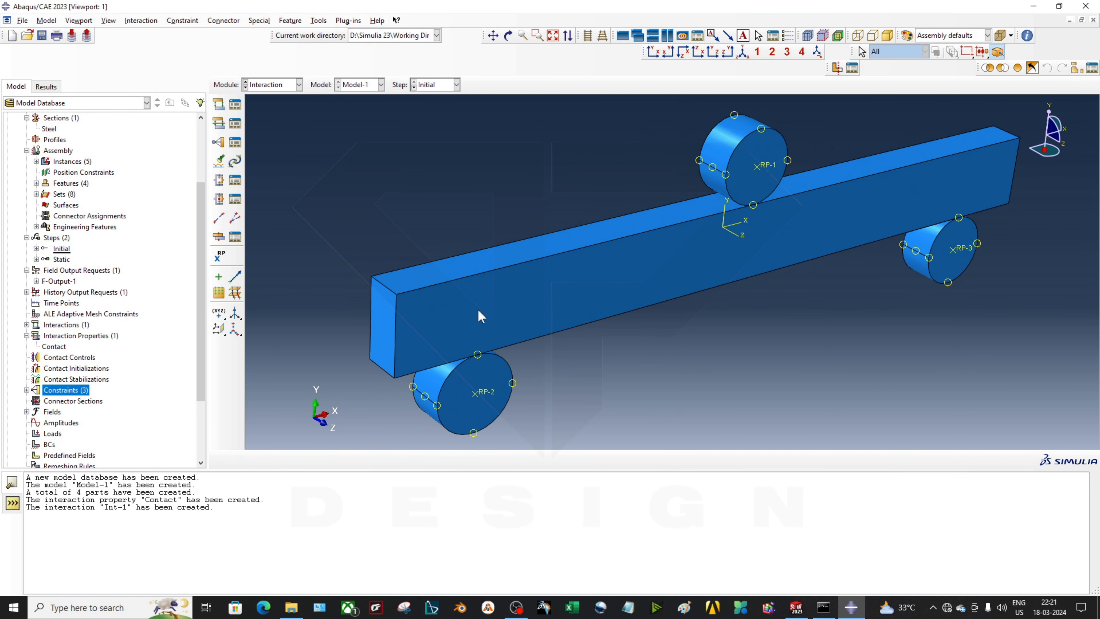
ctrl+alt+drag(474, 307, 592, 289)
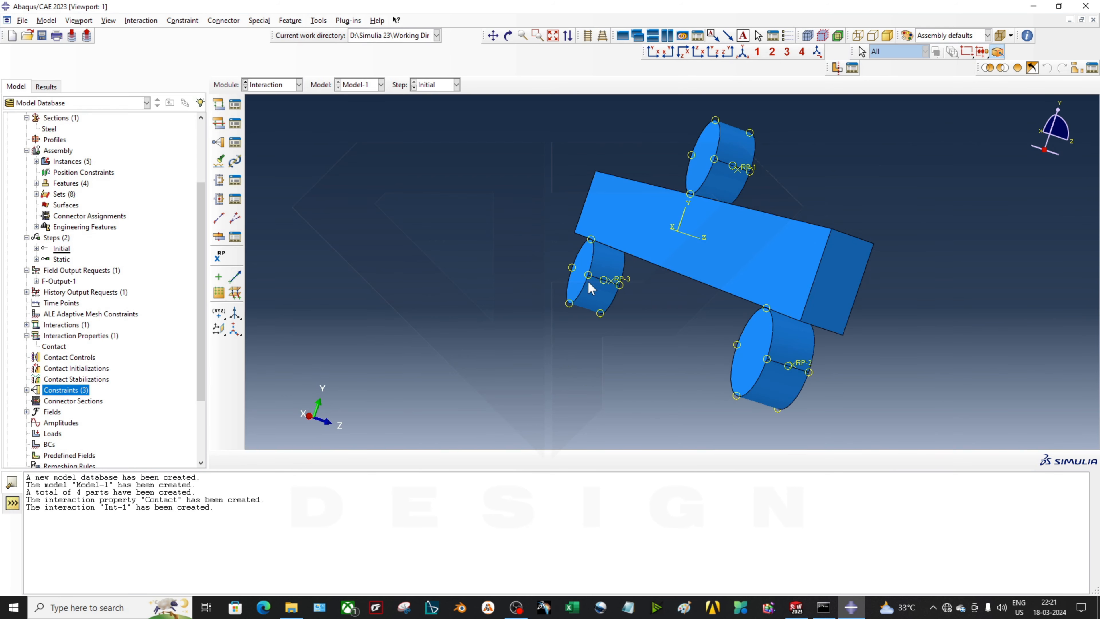
ctrl+alt+drag(738, 259, 690, 347)
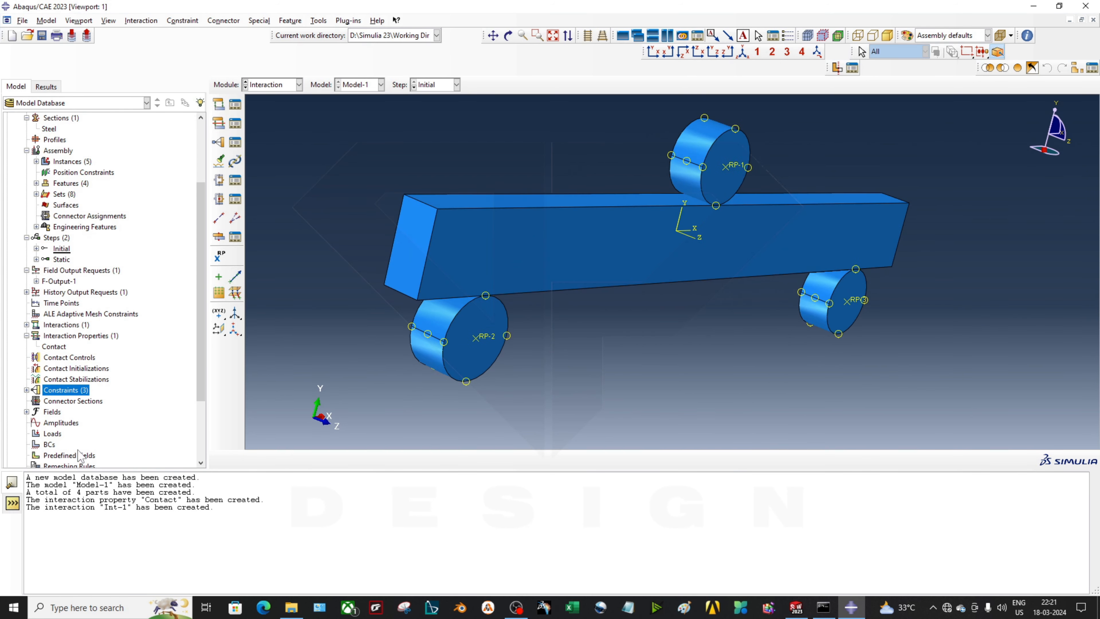
From the boundary condition manager, start a Symmetry/Antisymmetry/Encastre condition BC-1 in Initial
double_click(50, 445)
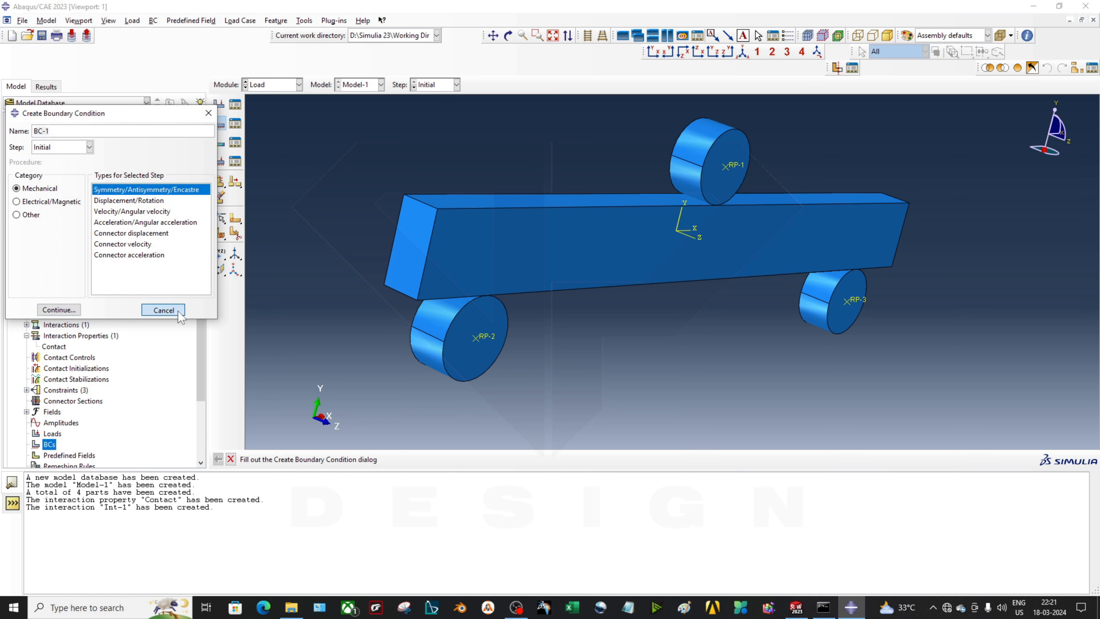
click(178, 311)
right_click(47, 443)
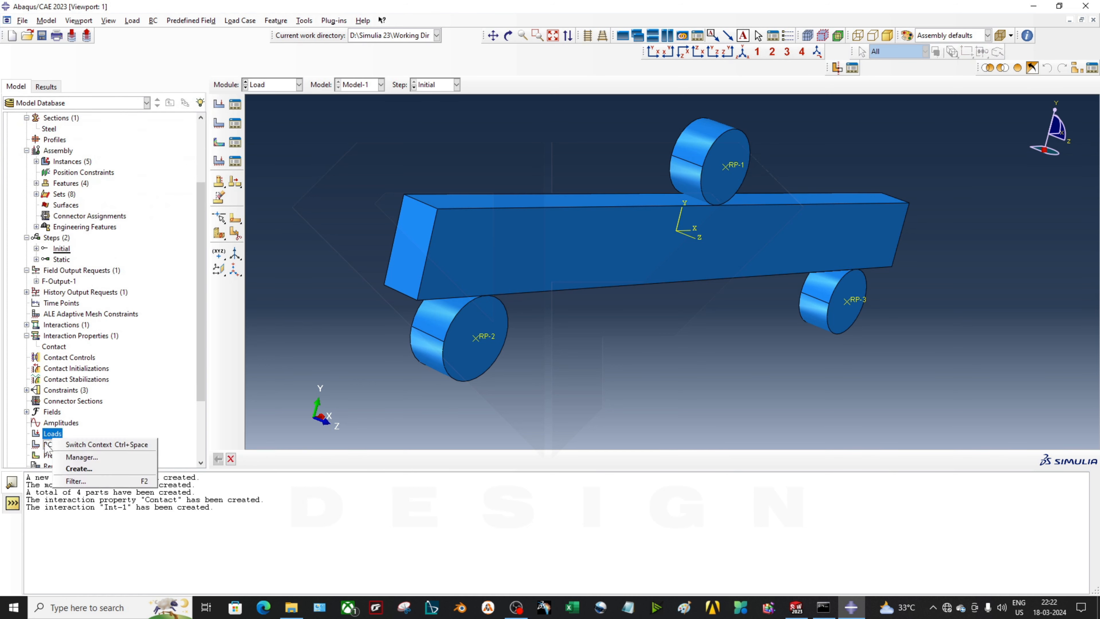
click(70, 461)
click(34, 198)
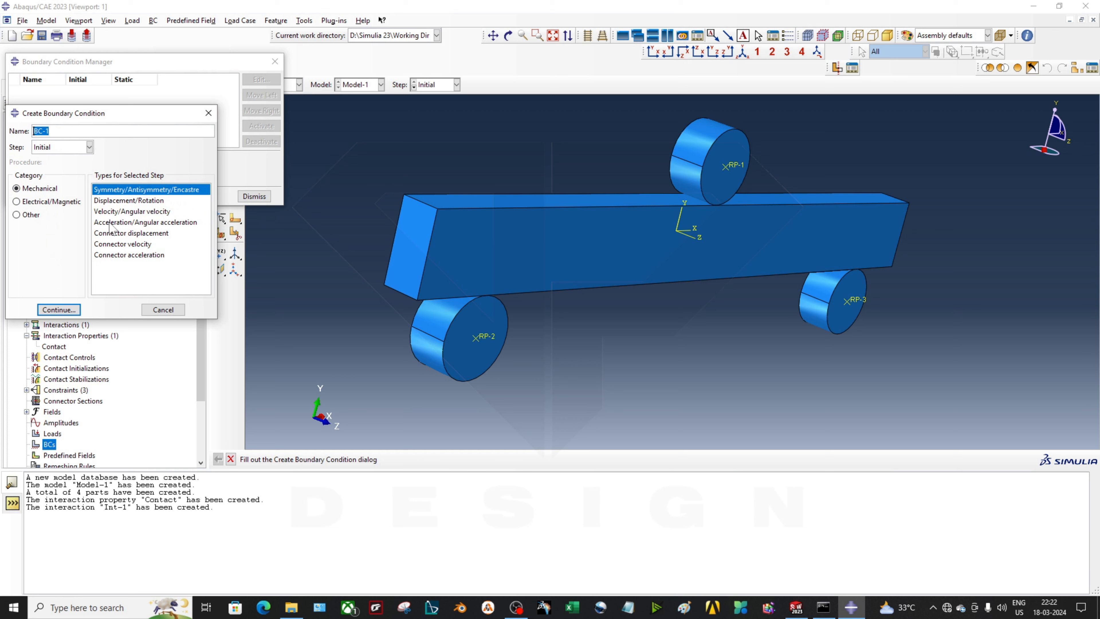
click(59, 310)
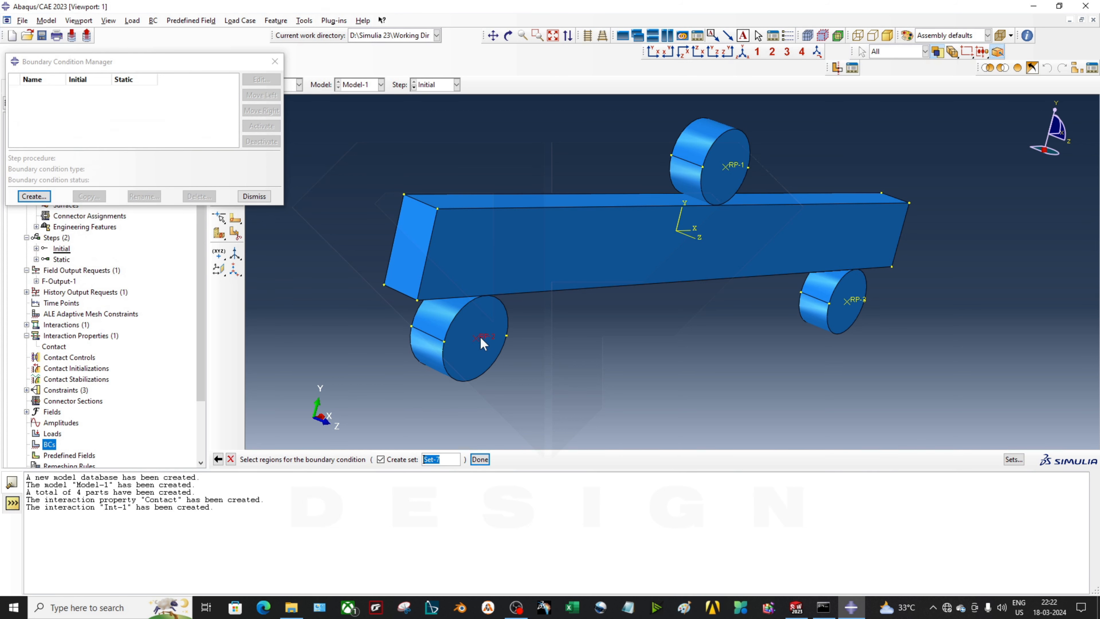
Select reference points RP-3 and RP-2 as the support region
click(863, 303)
click(856, 372)
click(863, 303)
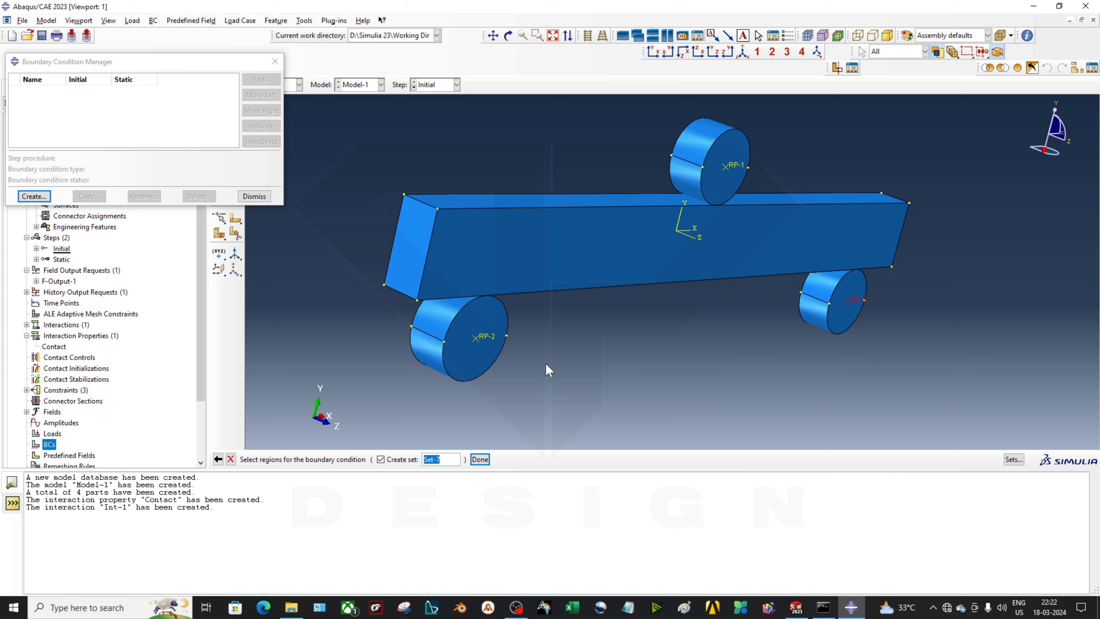
shift+click(485, 339)
click(480, 459)
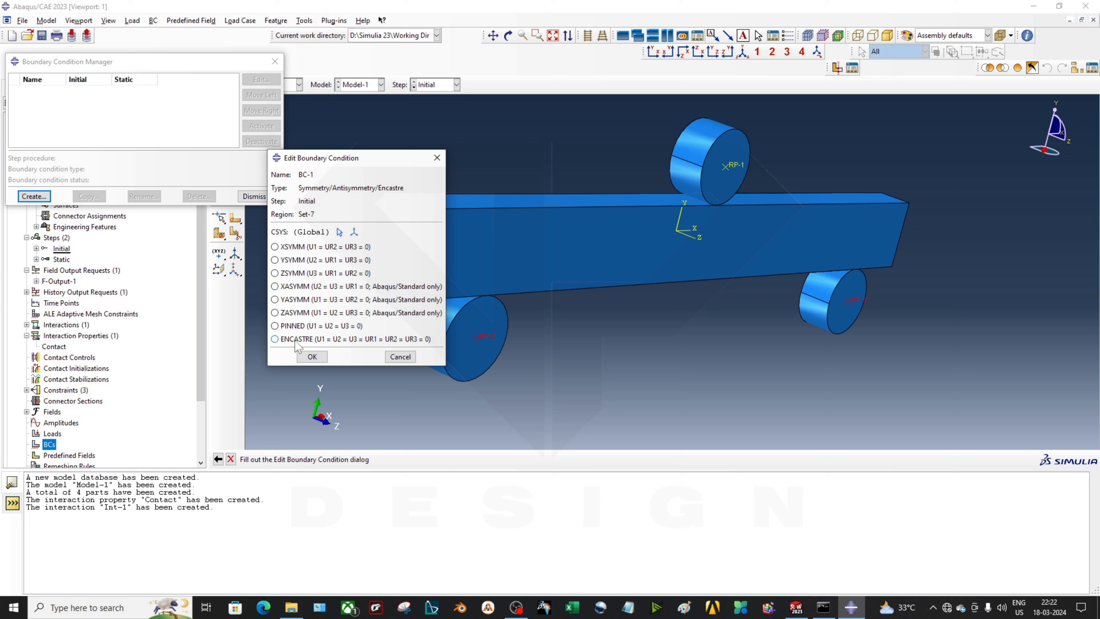
Fix the supports with ENCASTRE, then close the boundary condition manager
click(395, 341)
click(312, 357)
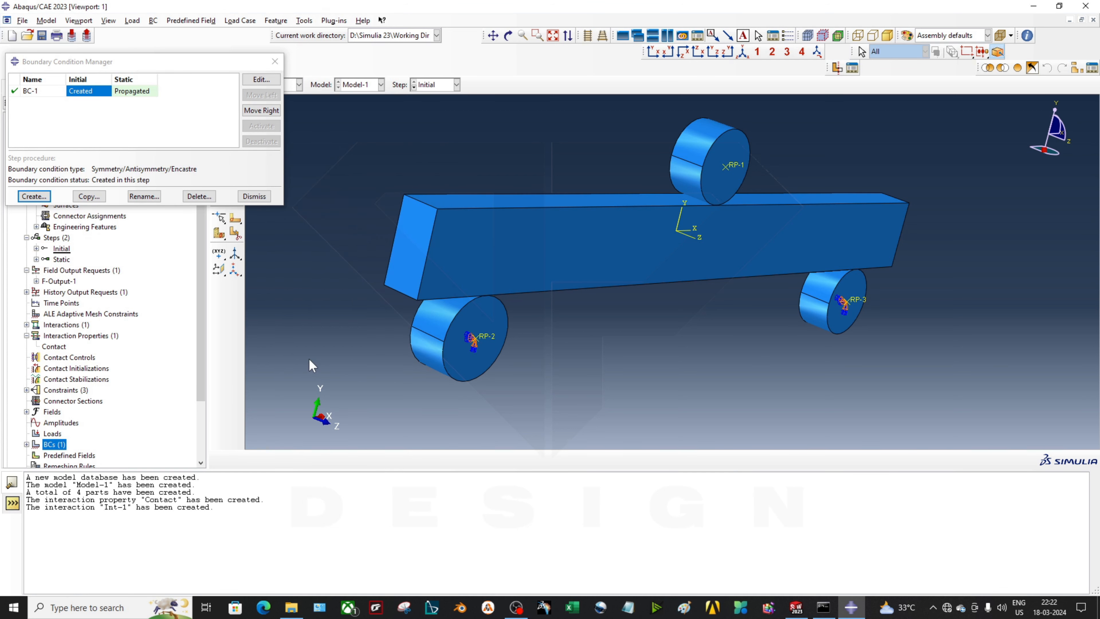
click(122, 94)
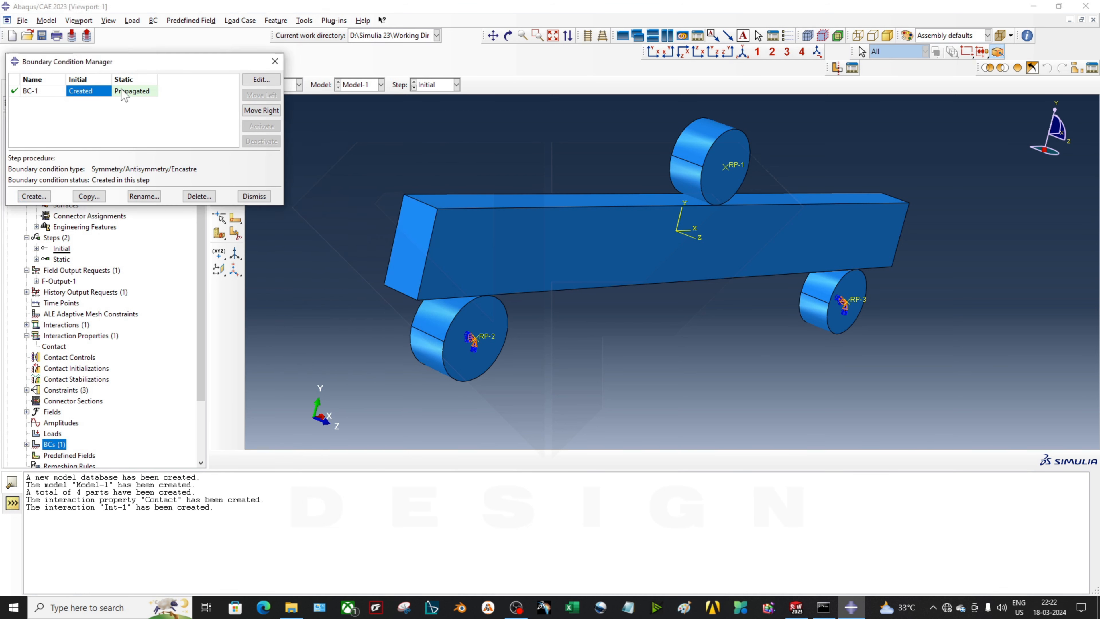
click(123, 95)
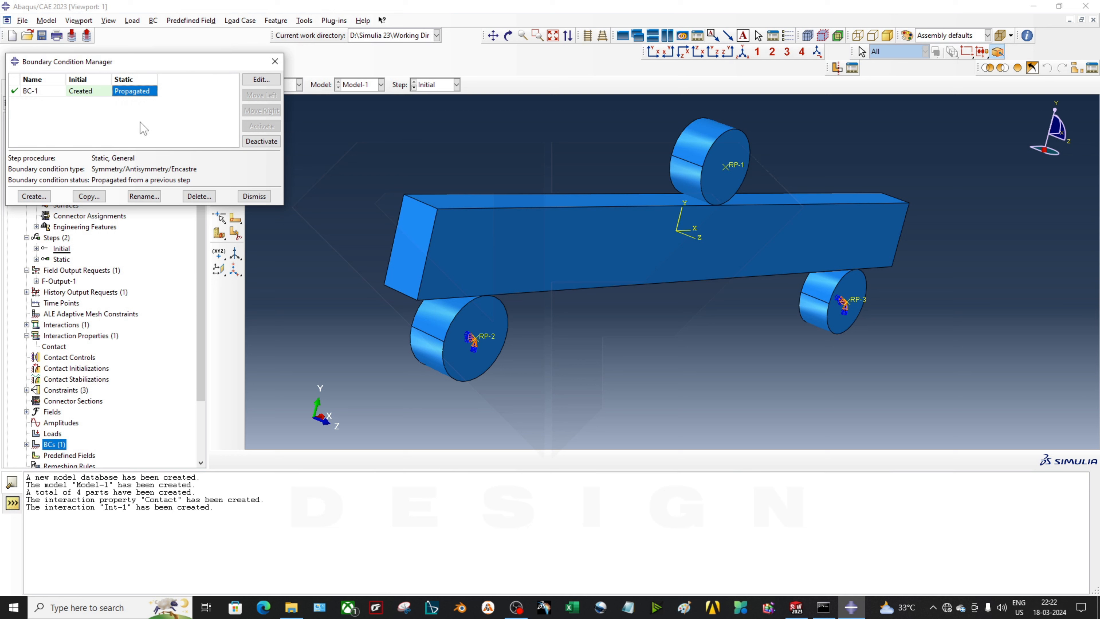
click(275, 61)
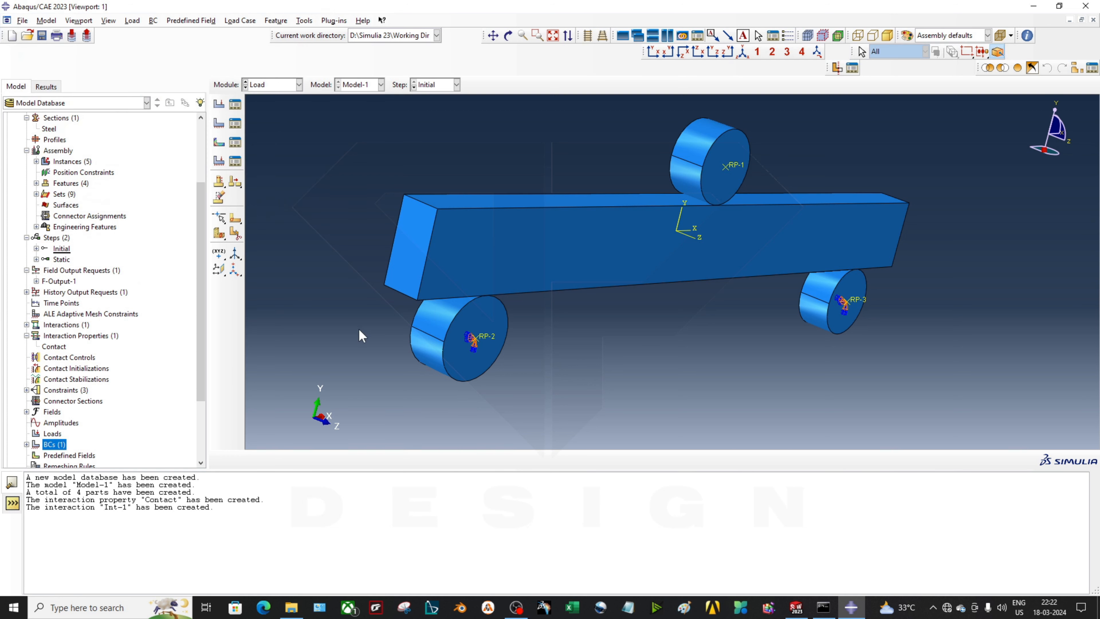
Abandon a second boundary condition and switch to the SOLIDWORKS Part2 beam model
double_click(51, 445)
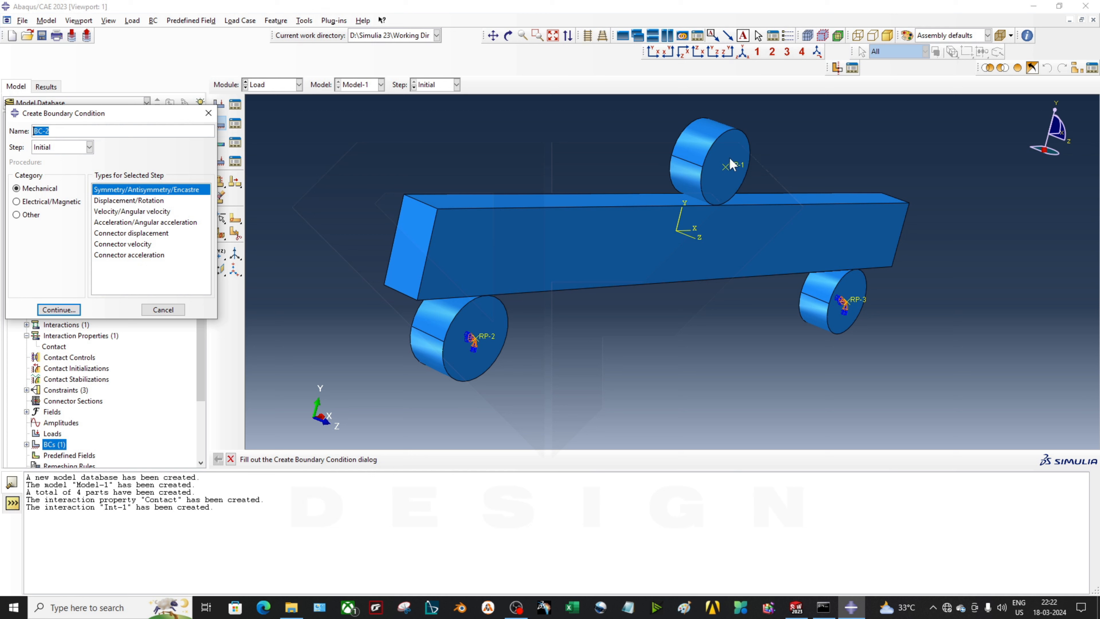
click(208, 113)
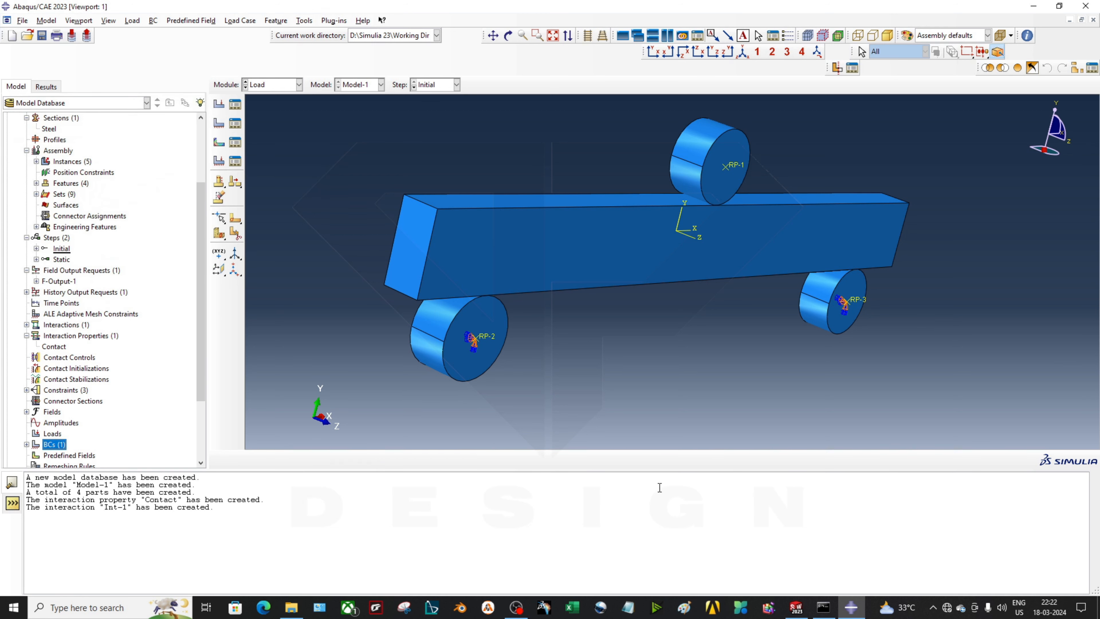
ctrl+alt+drag(740, 205, 671, 317)
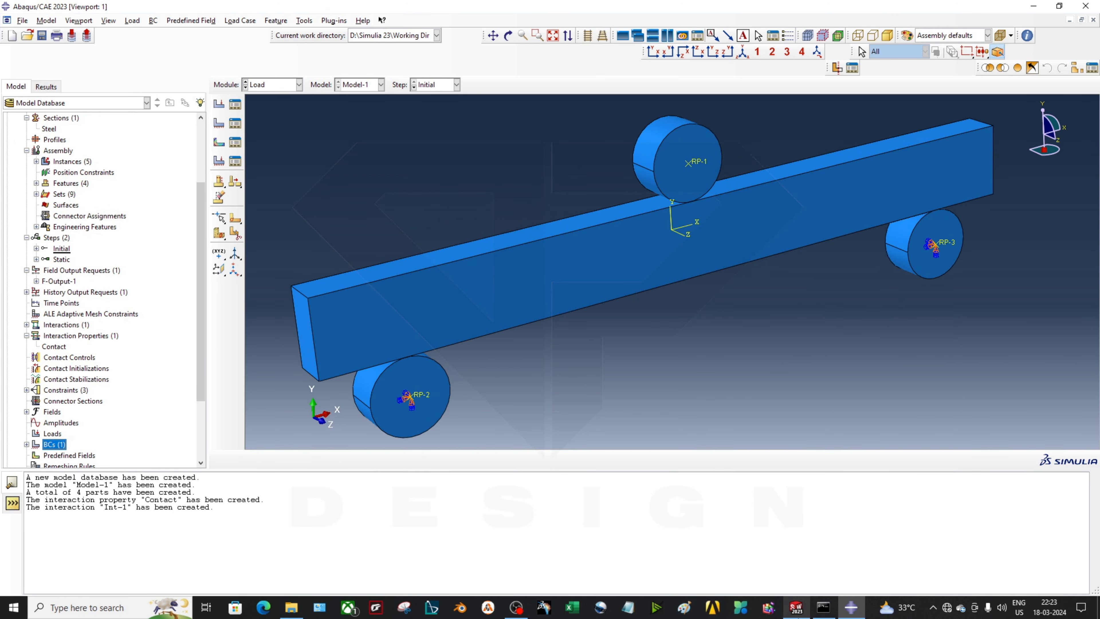
click(797, 607)
scroll(590, 322, down, 2)
Orient the SOLIDWORKS beam model to the Front view
click(591, 323)
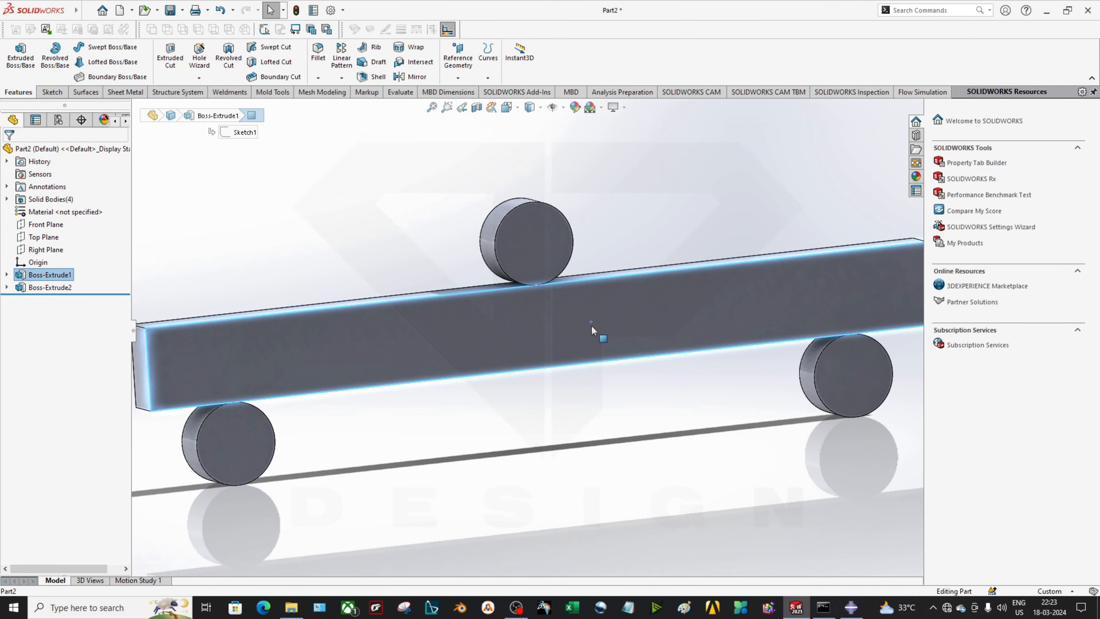
key(space)
click(546, 396)
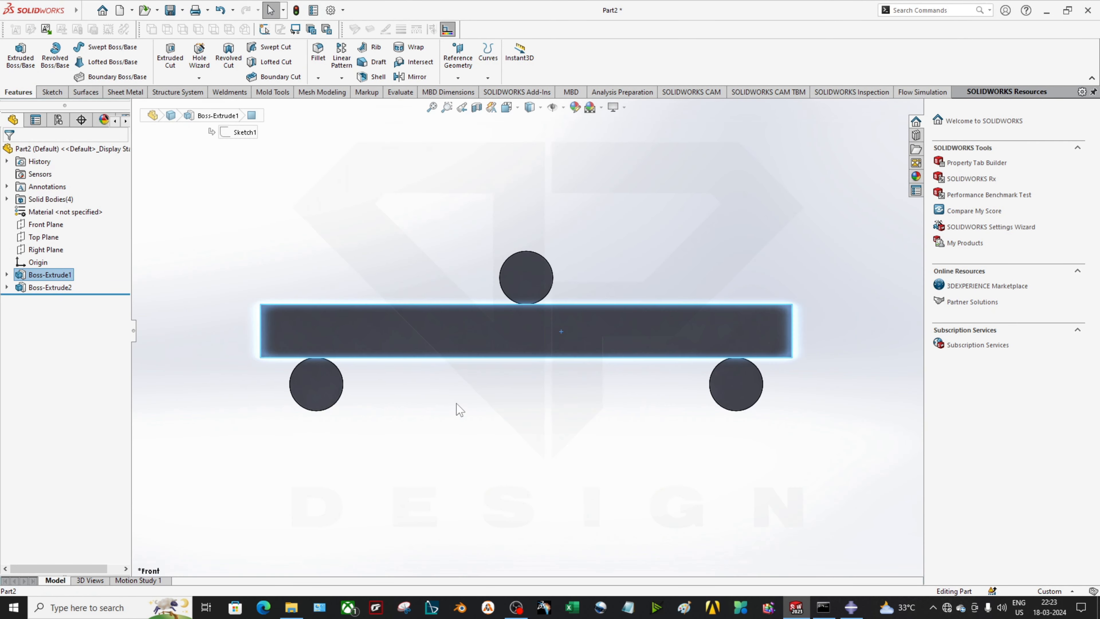
click(545, 395)
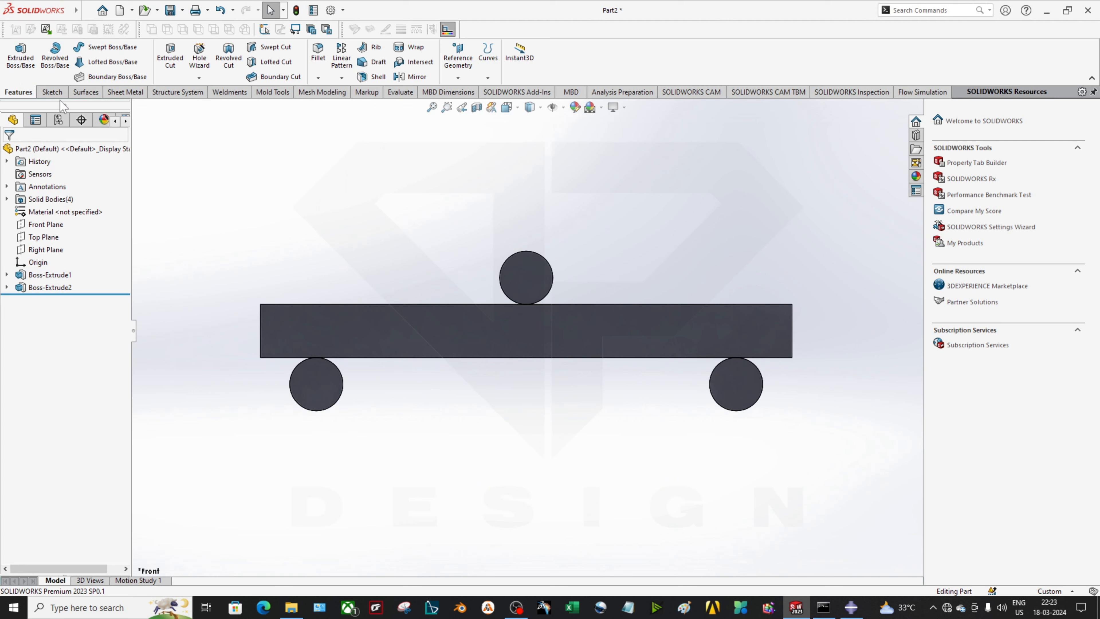
scroll(509, 272, down, 5)
scroll(626, 326, up, 3)
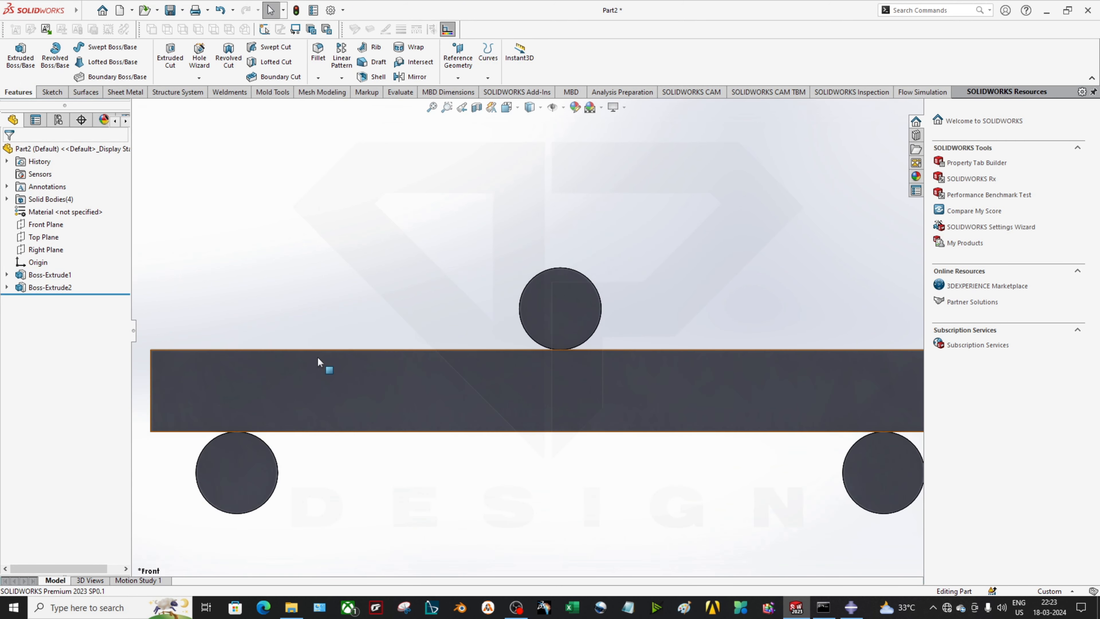
Sketch a short vertical line on the Front Plane down from the top roller's contact point
right_click(42, 224)
click(25, 216)
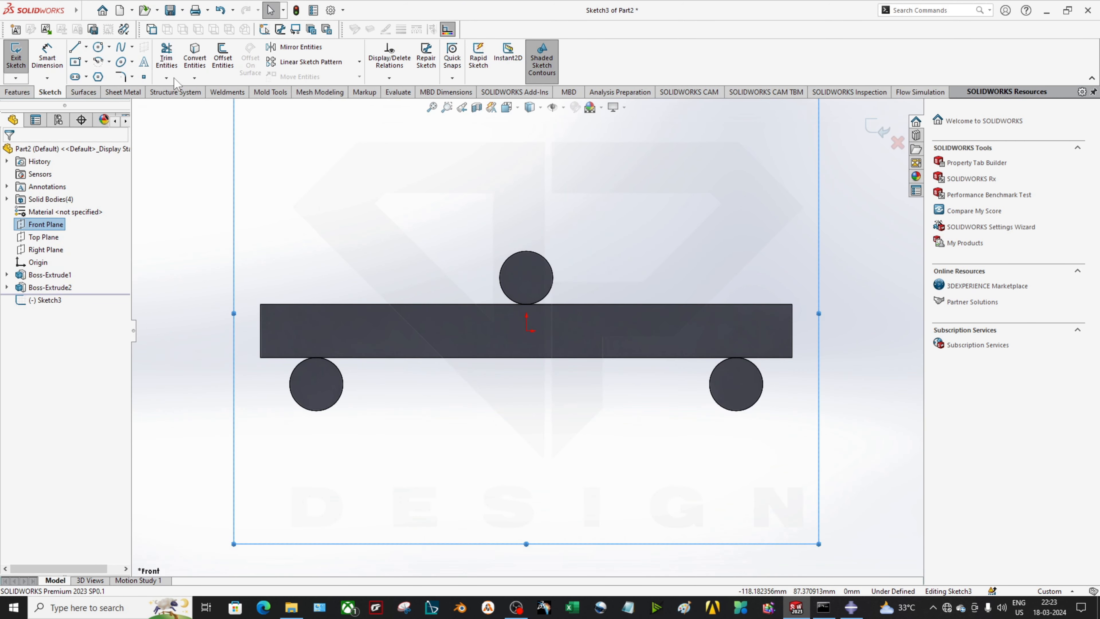
click(74, 47)
scroll(526, 286, down, 5)
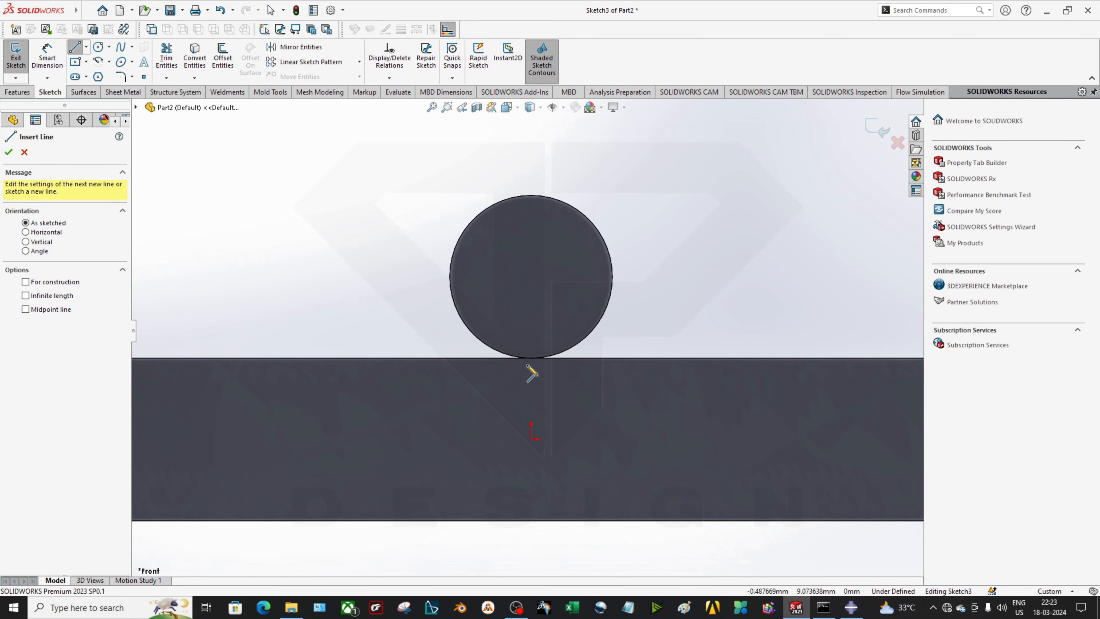
click(530, 358)
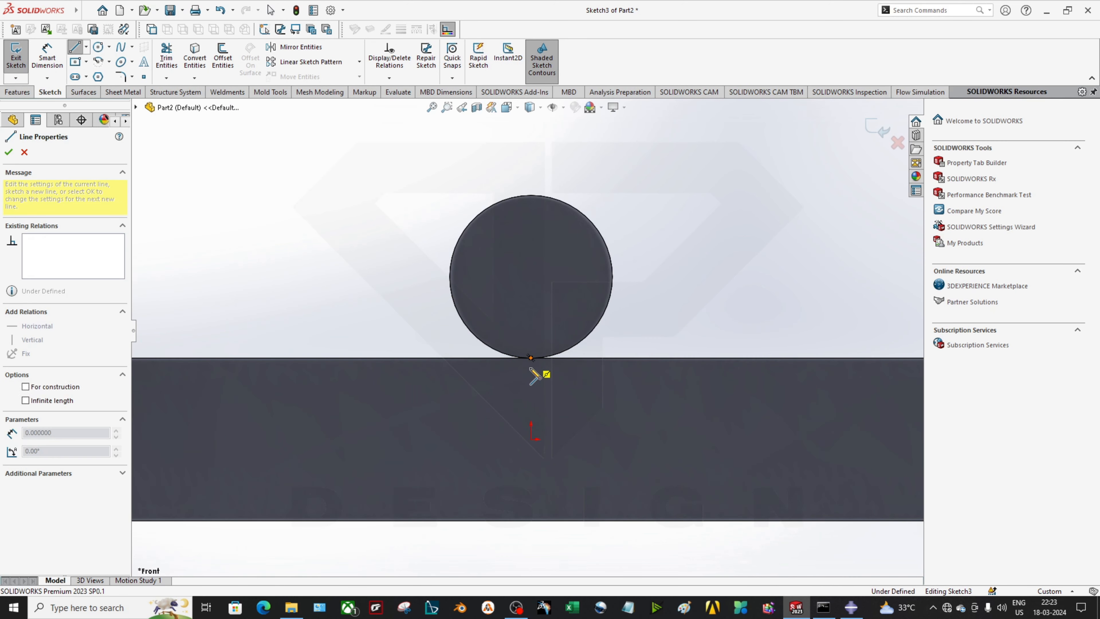
click(532, 395)
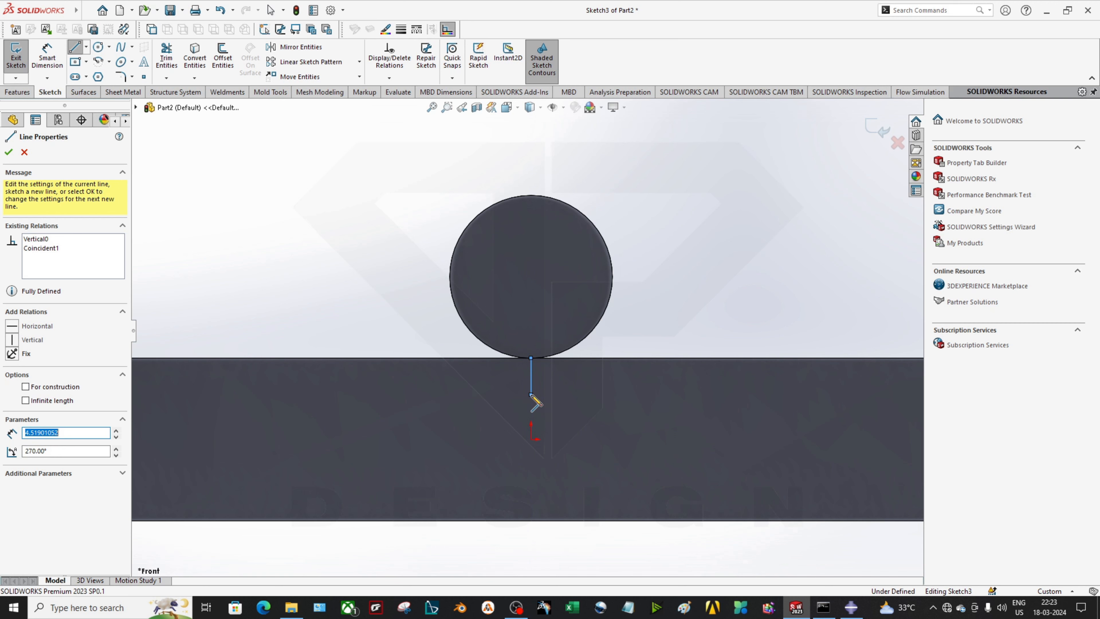
key(Escape)
key(alt+Tab)
ctrl+alt+drag(718, 351, 581, 342)
Begin BC-2 as a Displacement/Rotation boundary condition applied in the Static step
double_click(58, 444)
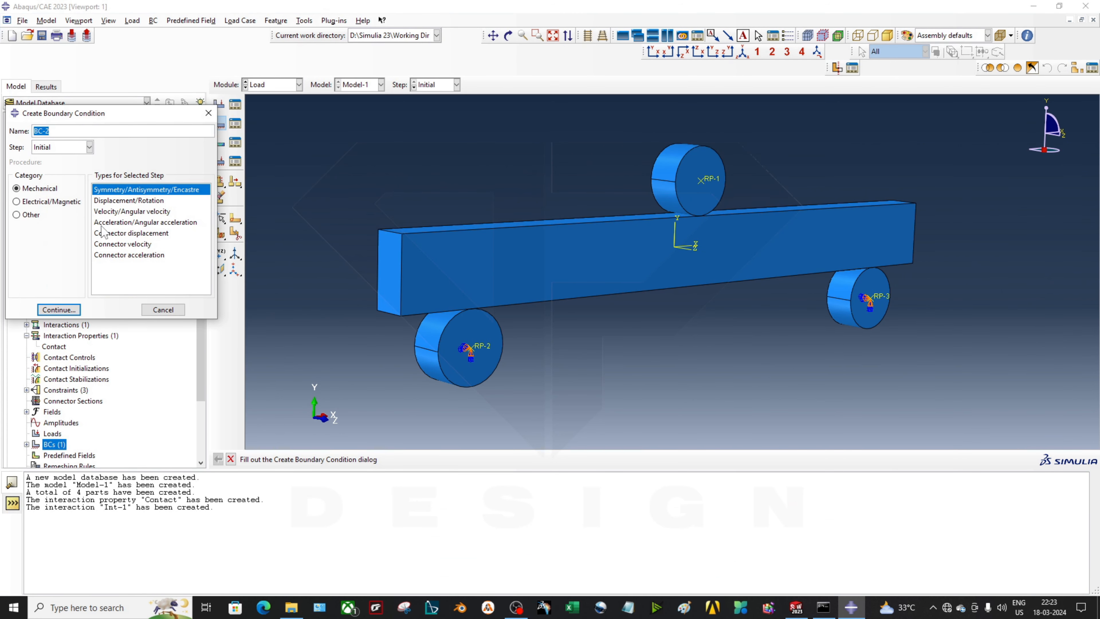
click(127, 202)
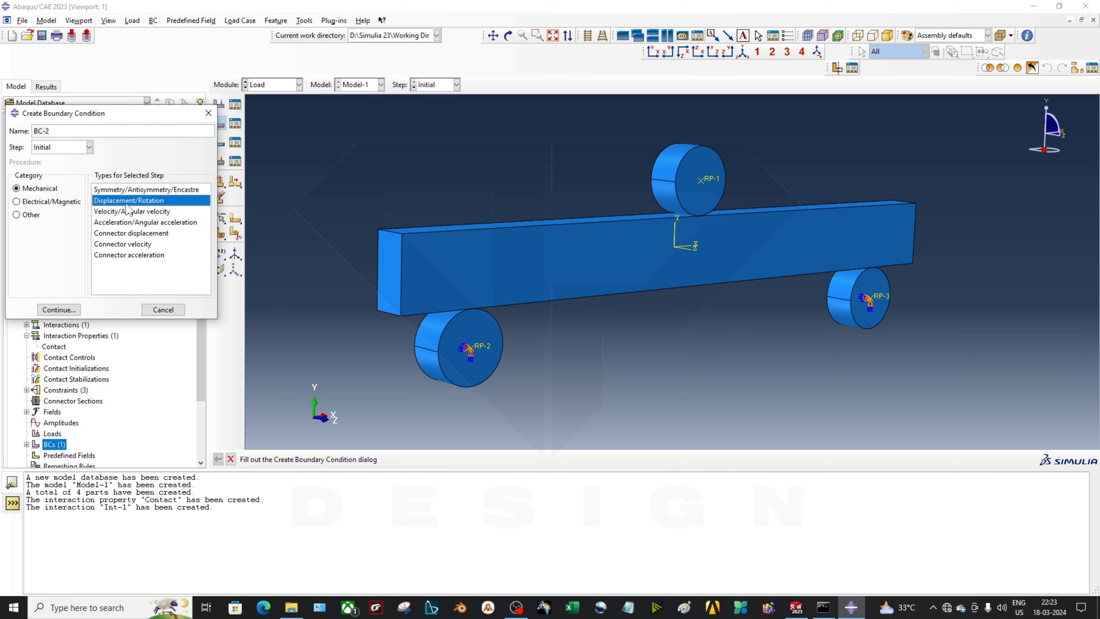
click(49, 147)
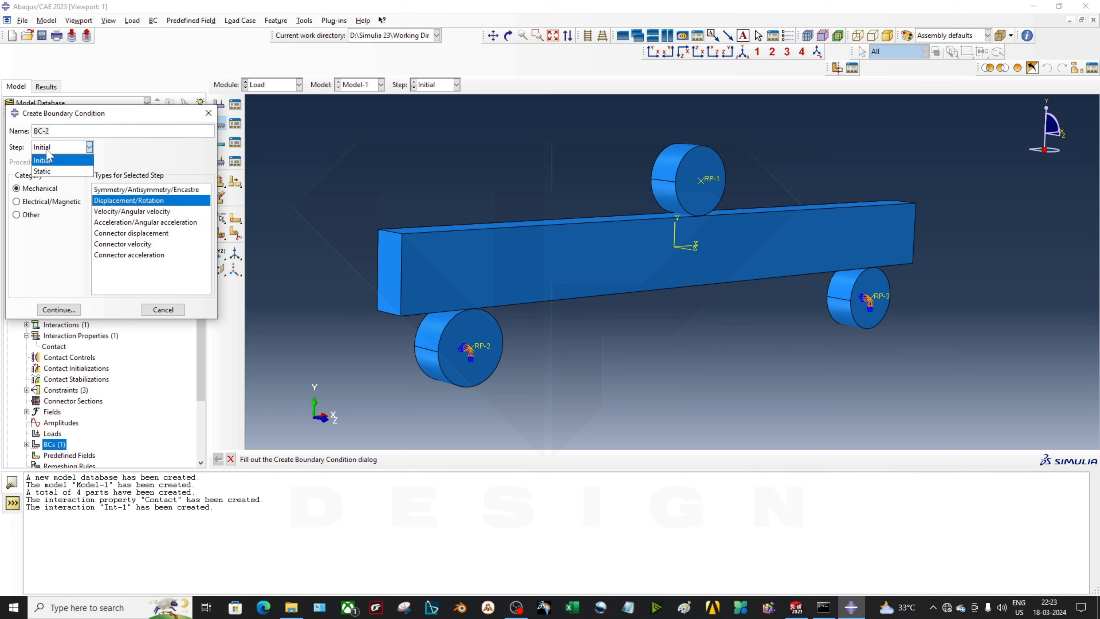
click(49, 167)
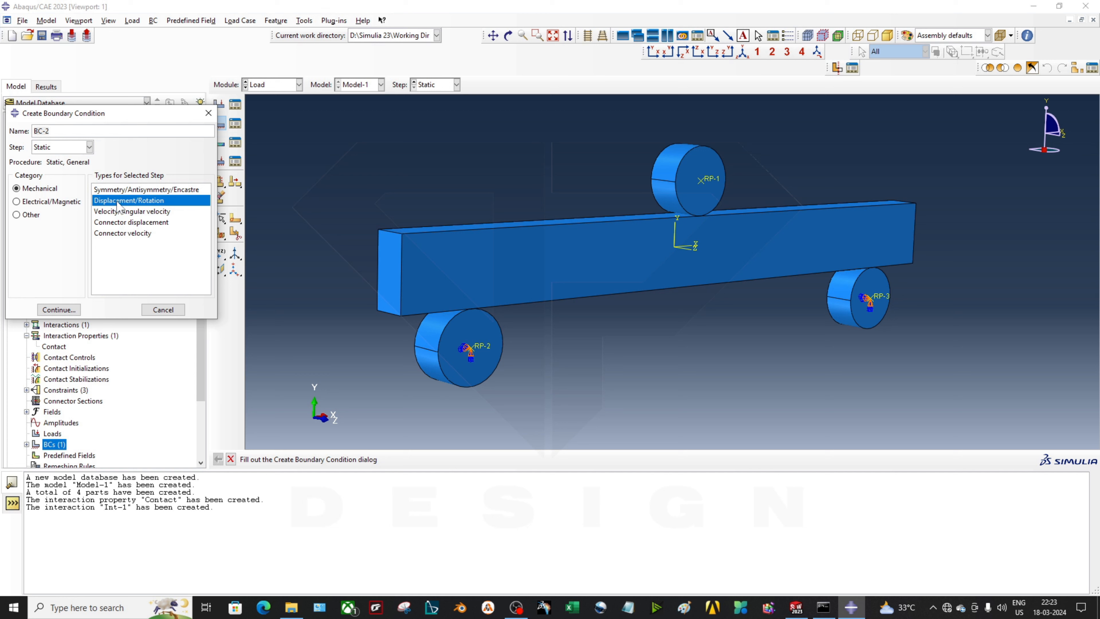
Apply BC-2 to reference point RP-1, restraining U1, U2, U3, UR1, UR2 and UR3
click(61, 310)
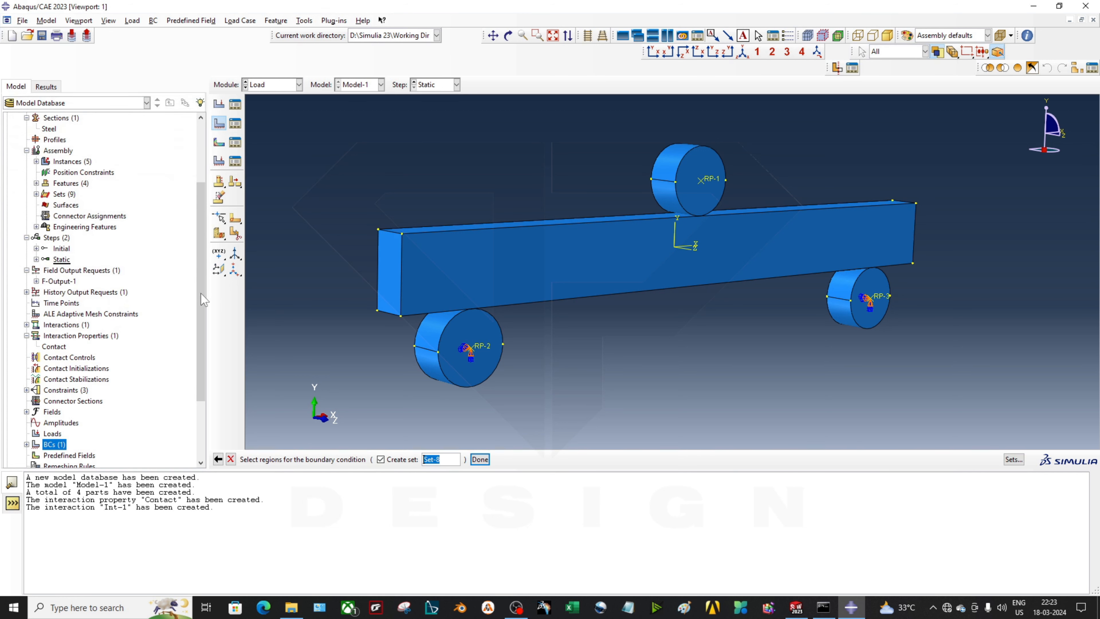
click(712, 184)
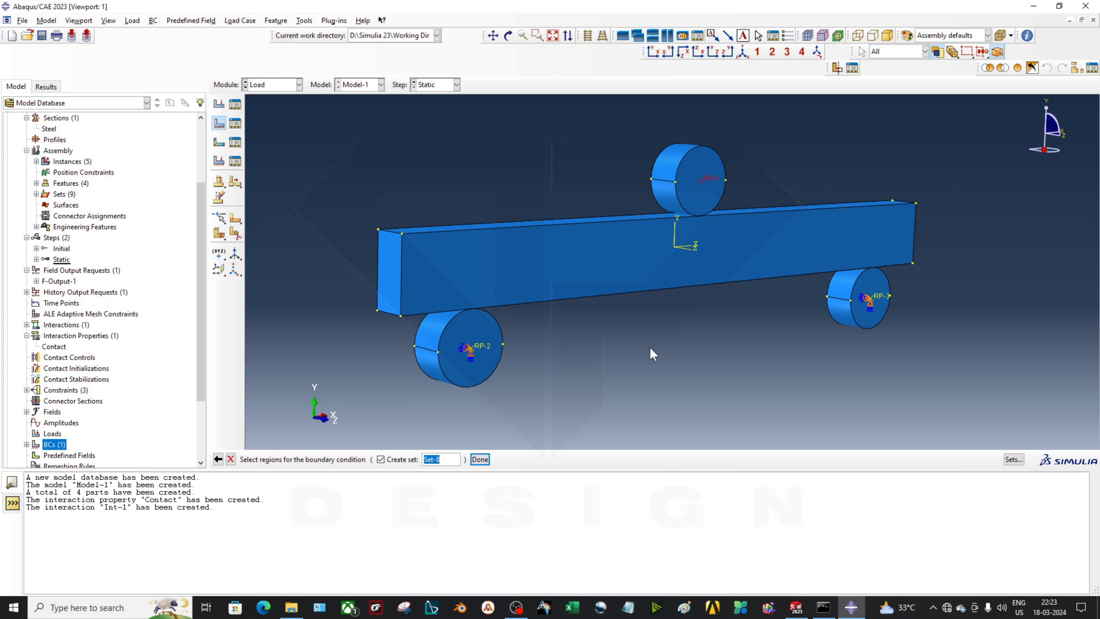
click(480, 459)
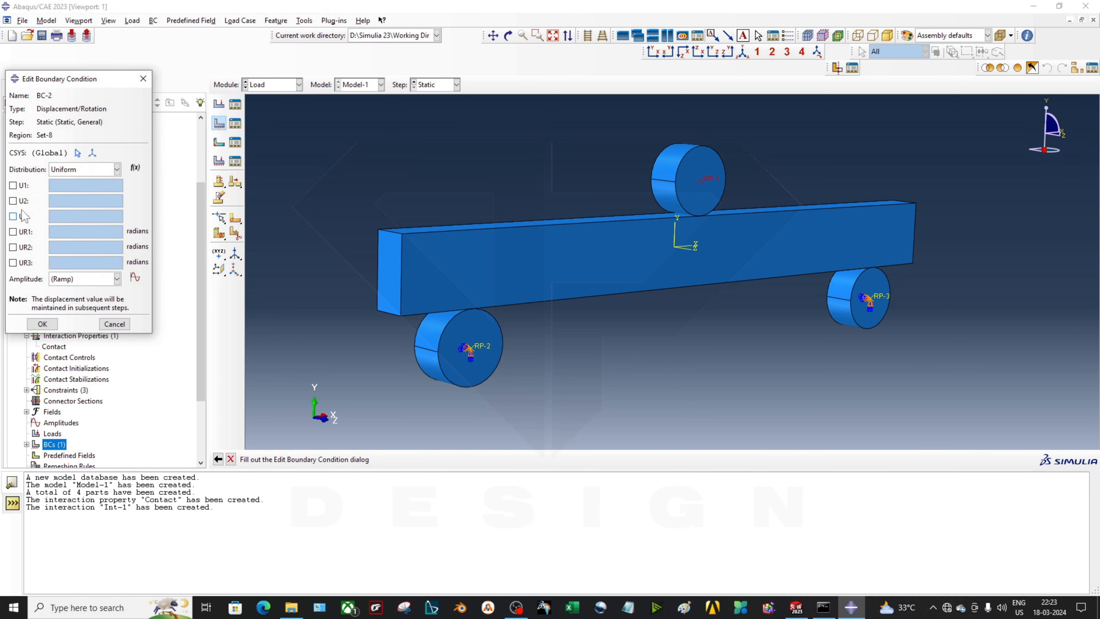
click(24, 185)
click(21, 200)
click(23, 216)
click(22, 231)
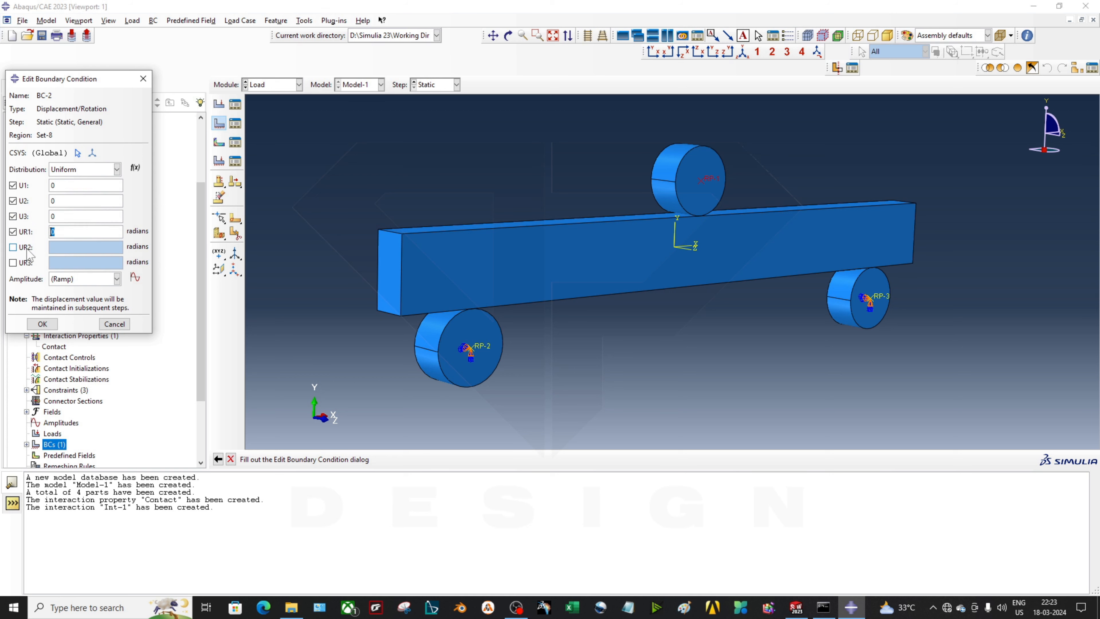
click(19, 247)
click(16, 263)
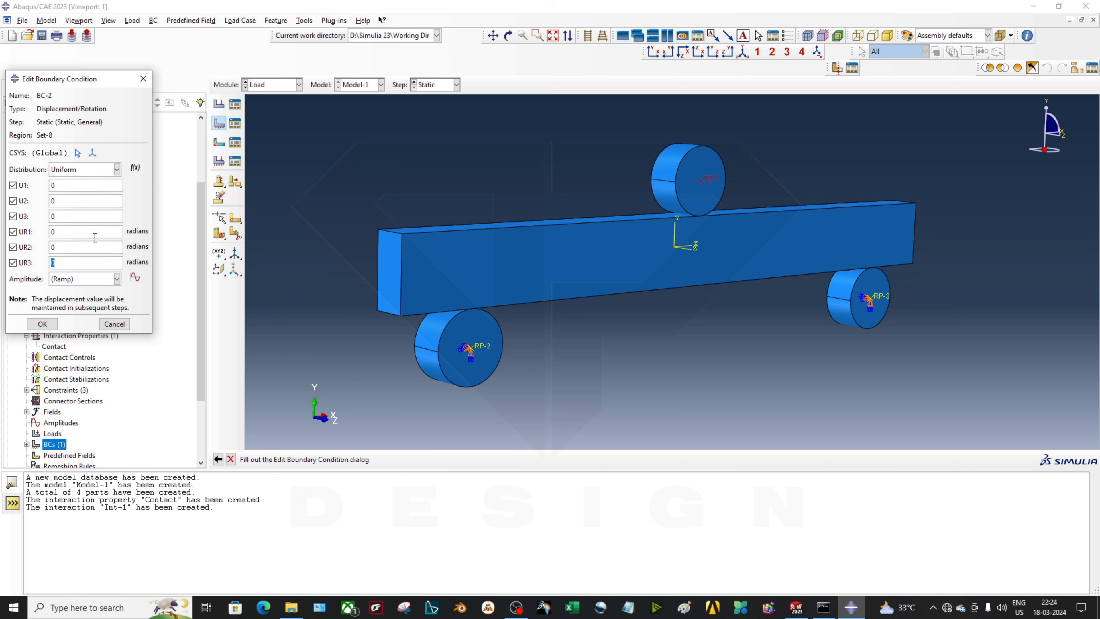
Set BC-2's U2 displacement to -3.5 and confirm the boundary condition
click(74, 243)
double_click(52, 200)
click(21, 201)
drag(57, 200, 27, 196)
click(86, 280)
click(42, 324)
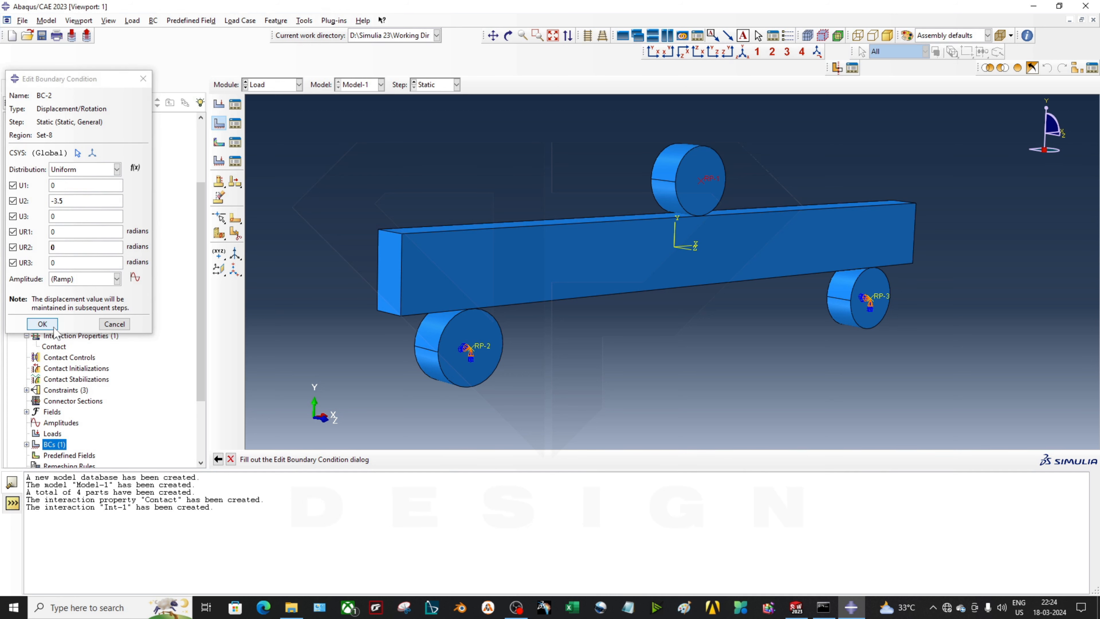
scroll(702, 208, down, 4)
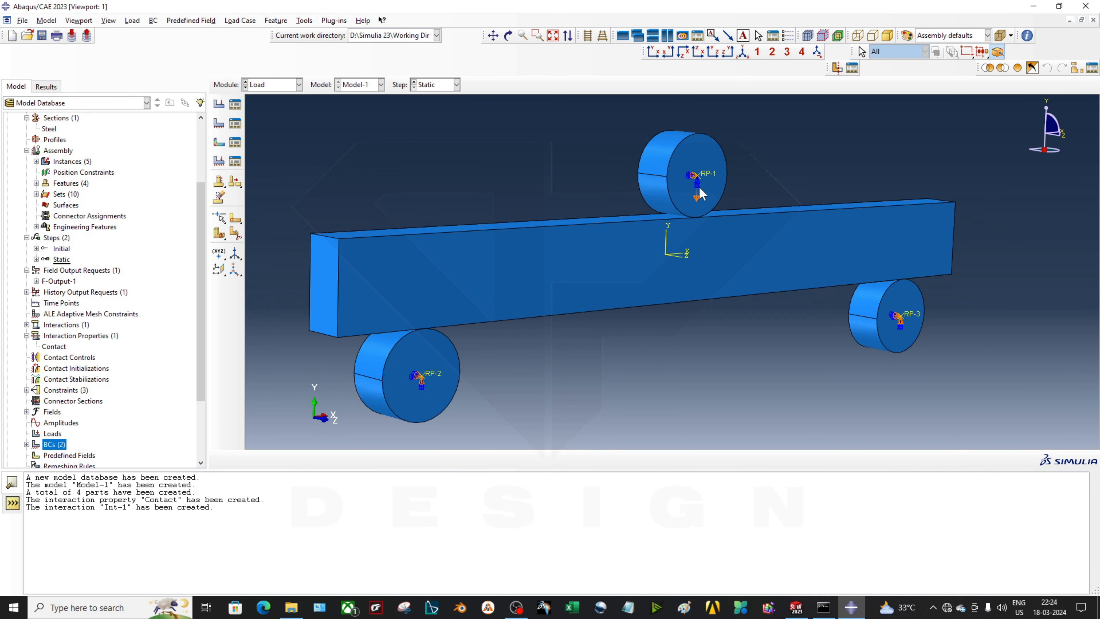
Start BC-3 as a Displacement/Rotation boundary condition in the Initial step
scroll(698, 193, down, 2)
scroll(702, 303, up, 4)
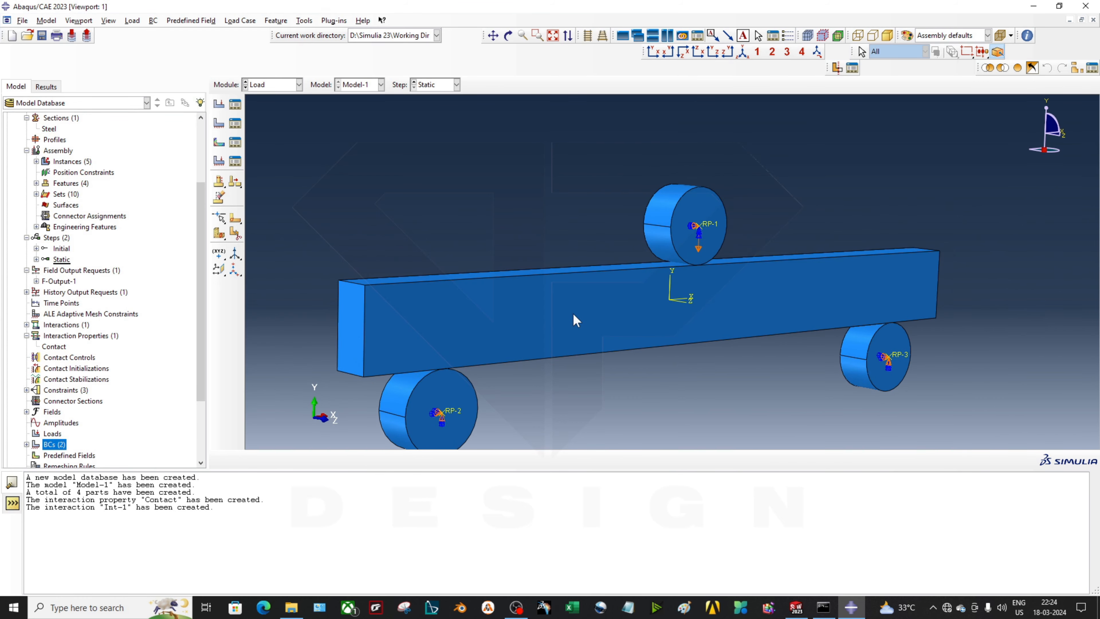
ctrl+alt+drag(577, 321, 727, 328)
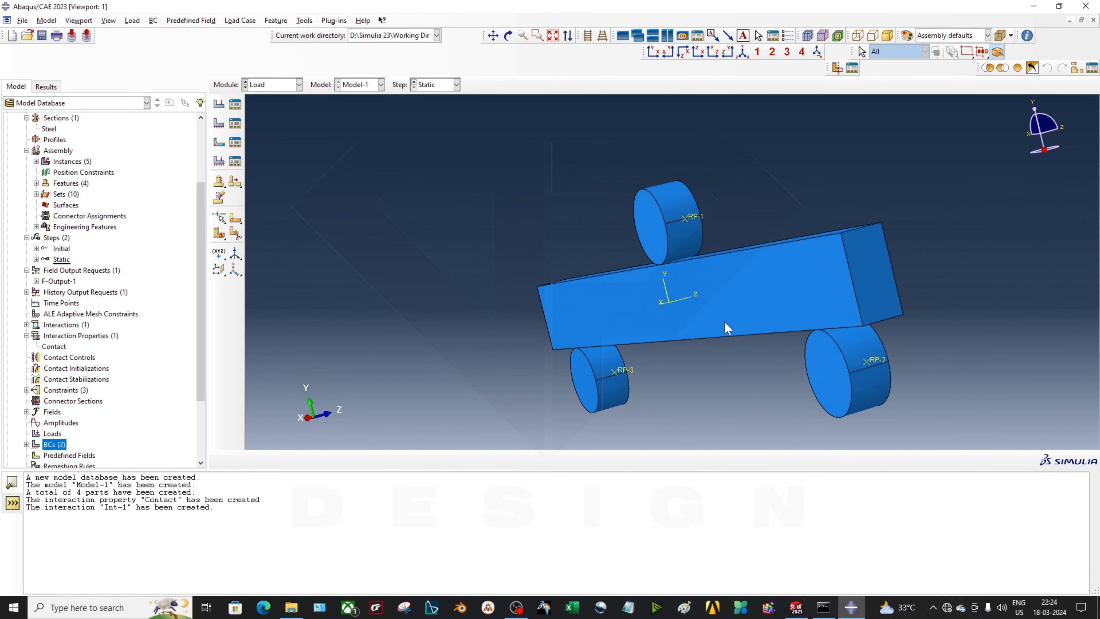
ctrl+alt+drag(791, 302, 585, 406)
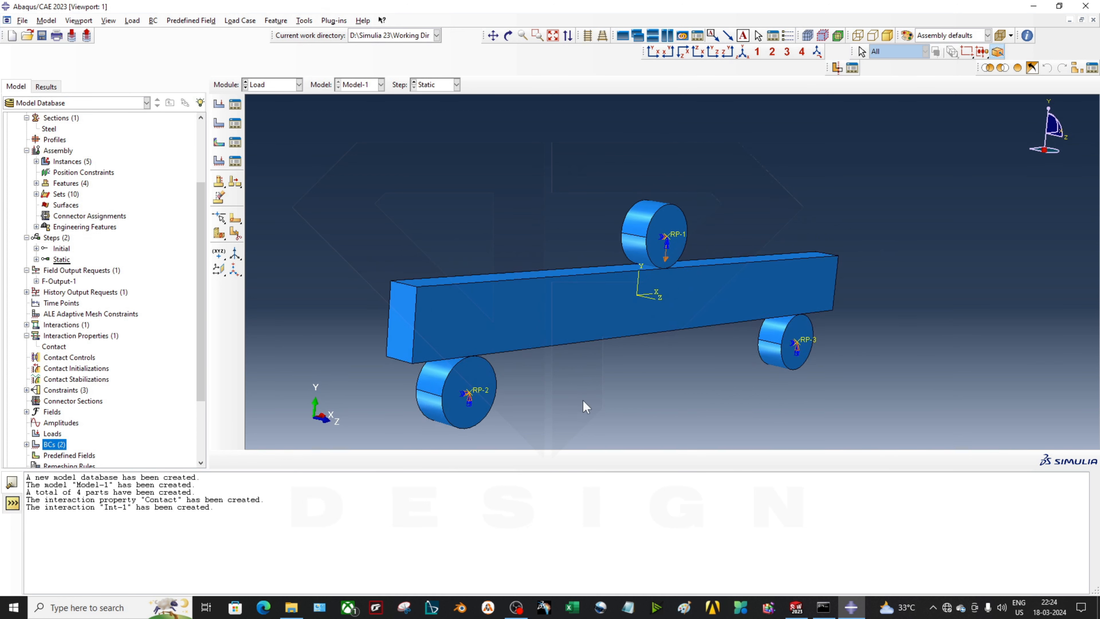
scroll(78, 434, down, 3)
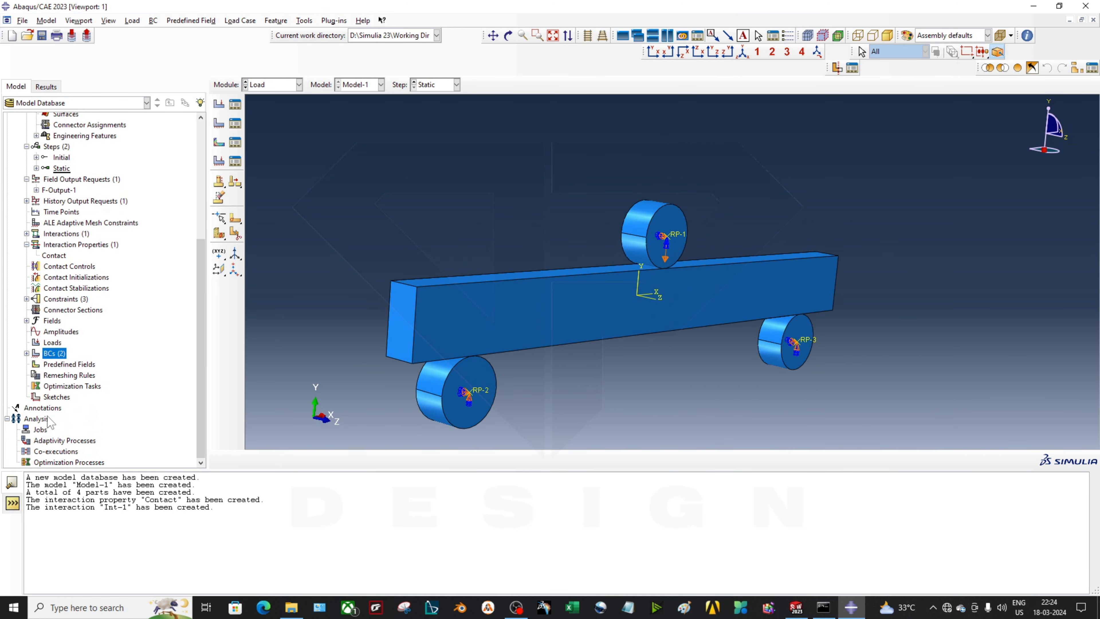
right_click(55, 354)
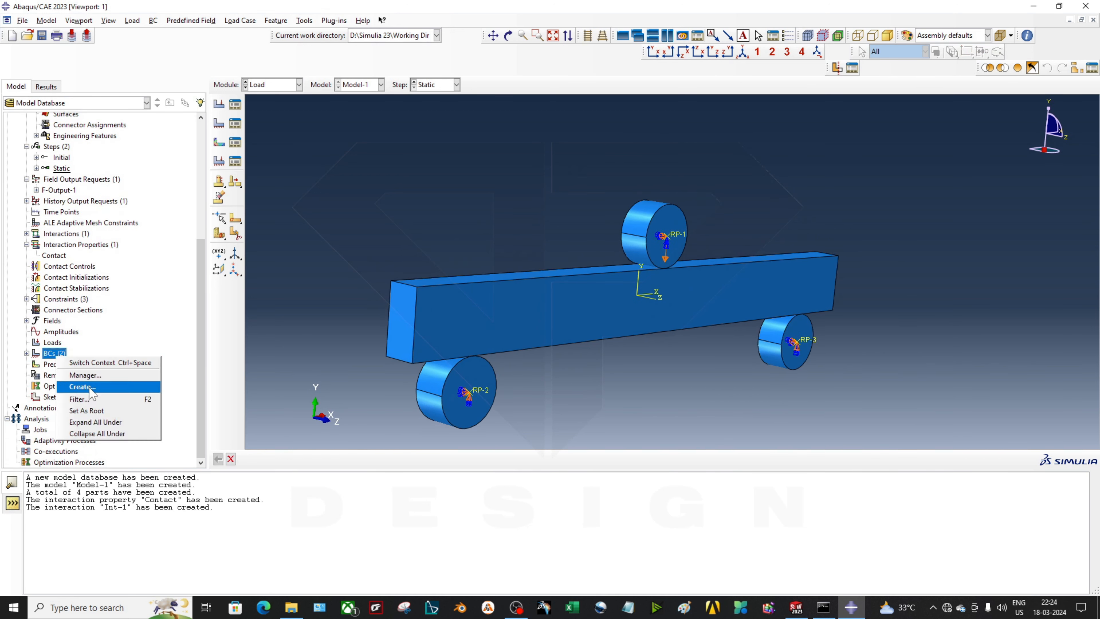
click(82, 386)
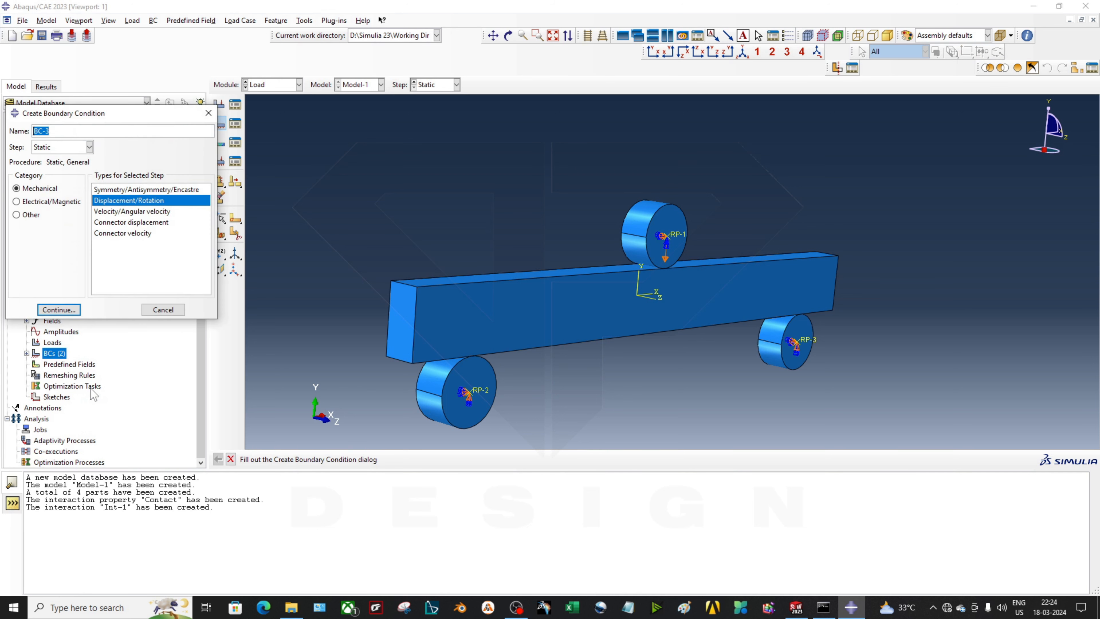
click(61, 149)
click(61, 151)
click(143, 191)
click(61, 148)
click(43, 157)
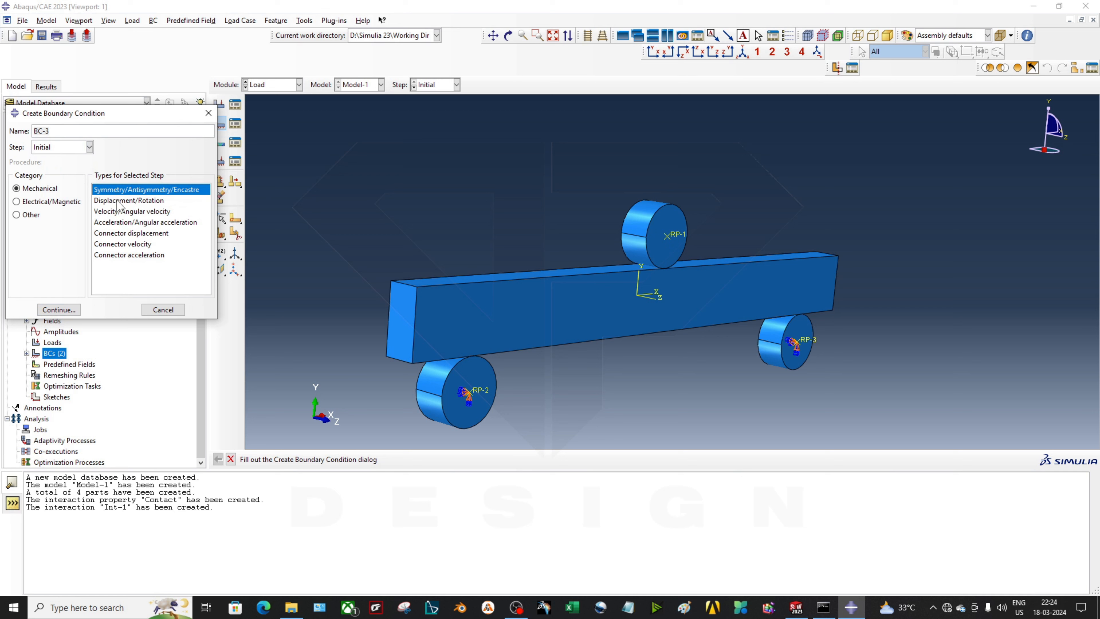
click(119, 201)
Apply BC-3 to the beam, fixing U1, U3, UR1, UR2 and UR3 with U2 free
click(60, 310)
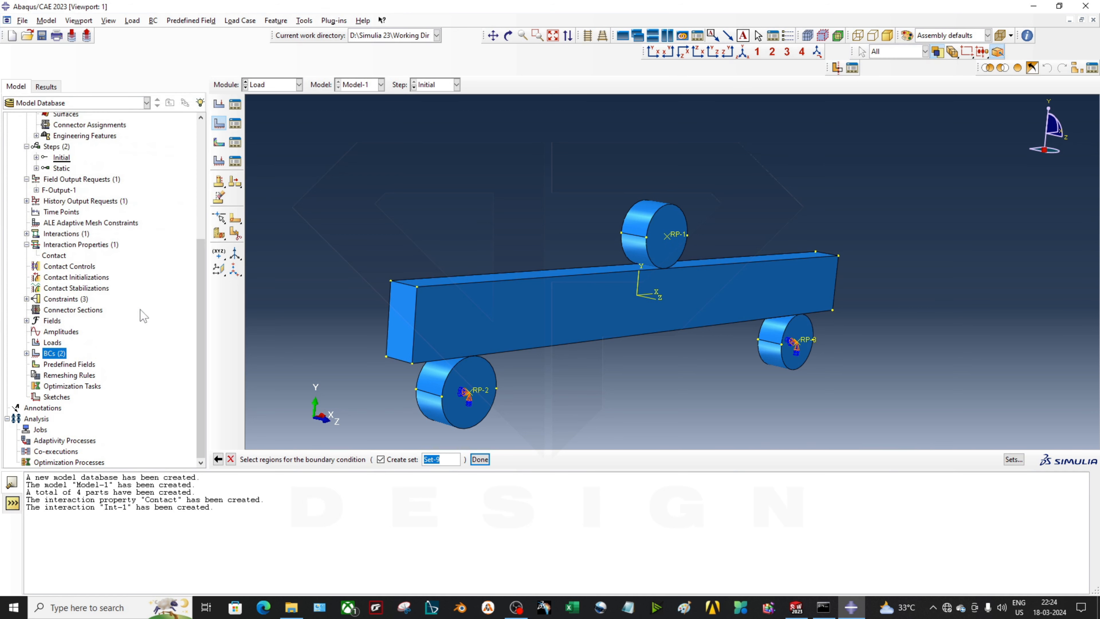
click(449, 322)
ctrl+alt+drag(449, 323, 679, 298)
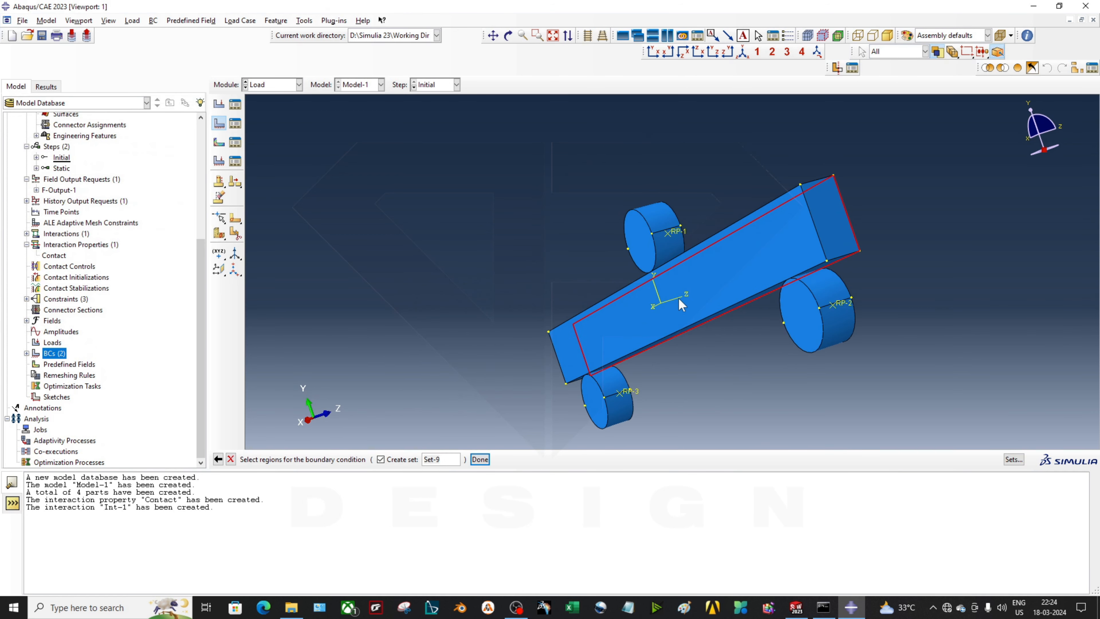
click(679, 297)
ctrl+alt+drag(758, 300, 640, 339)
click(484, 462)
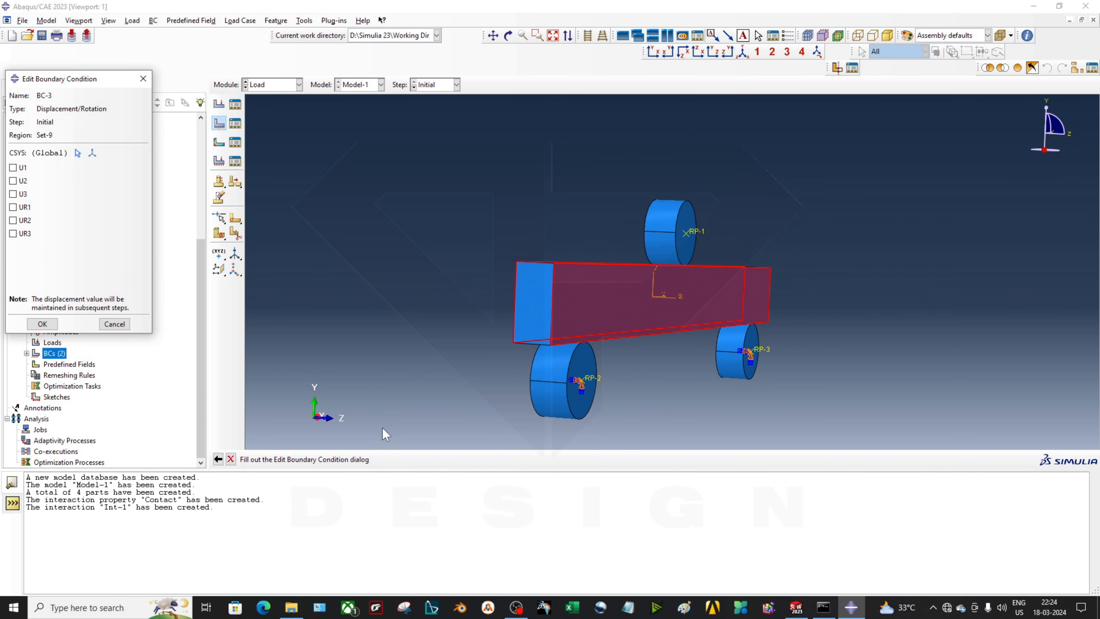
click(22, 168)
click(22, 193)
click(24, 207)
click(24, 220)
click(26, 234)
click(42, 323)
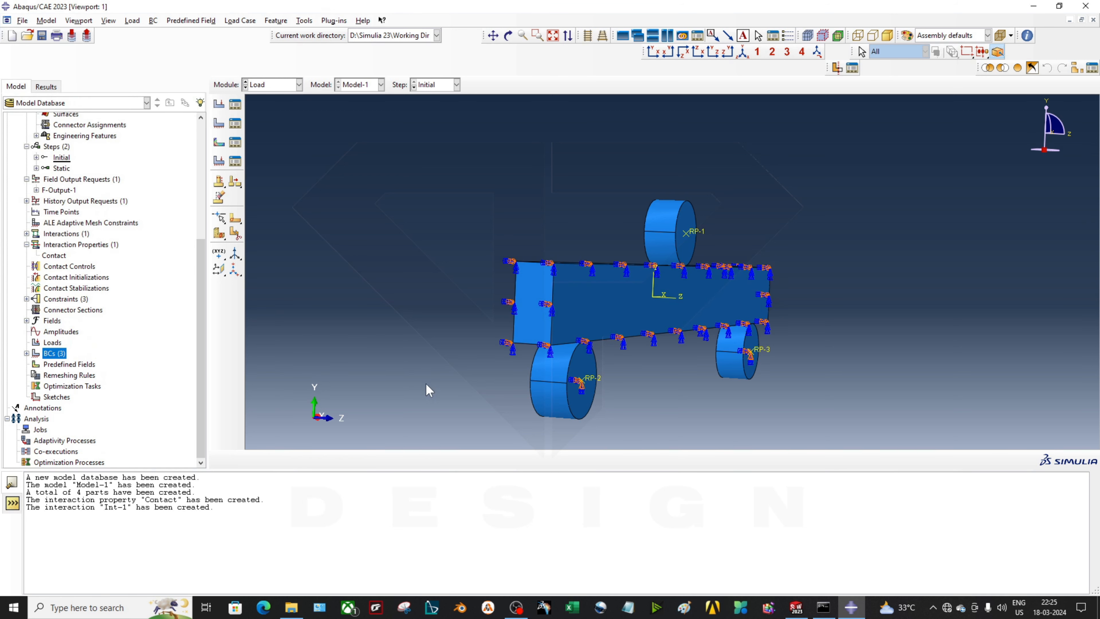
Open the Boundary Condition Manager listing BC-1 to BC-3
ctrl+alt+drag(614, 301, 610, 324)
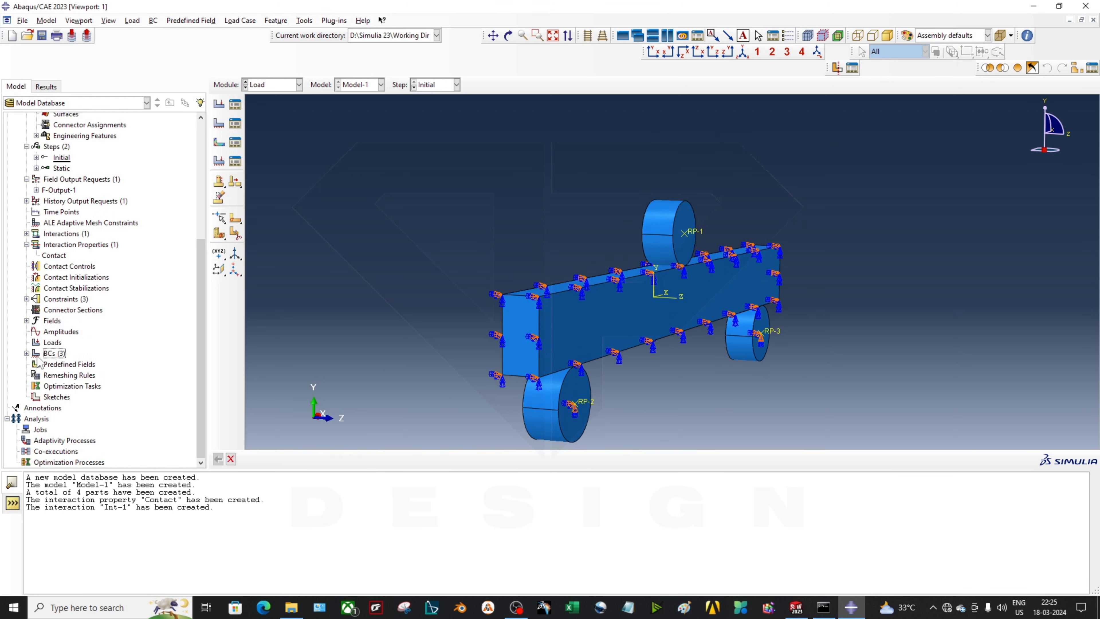
click(26, 353)
click(235, 124)
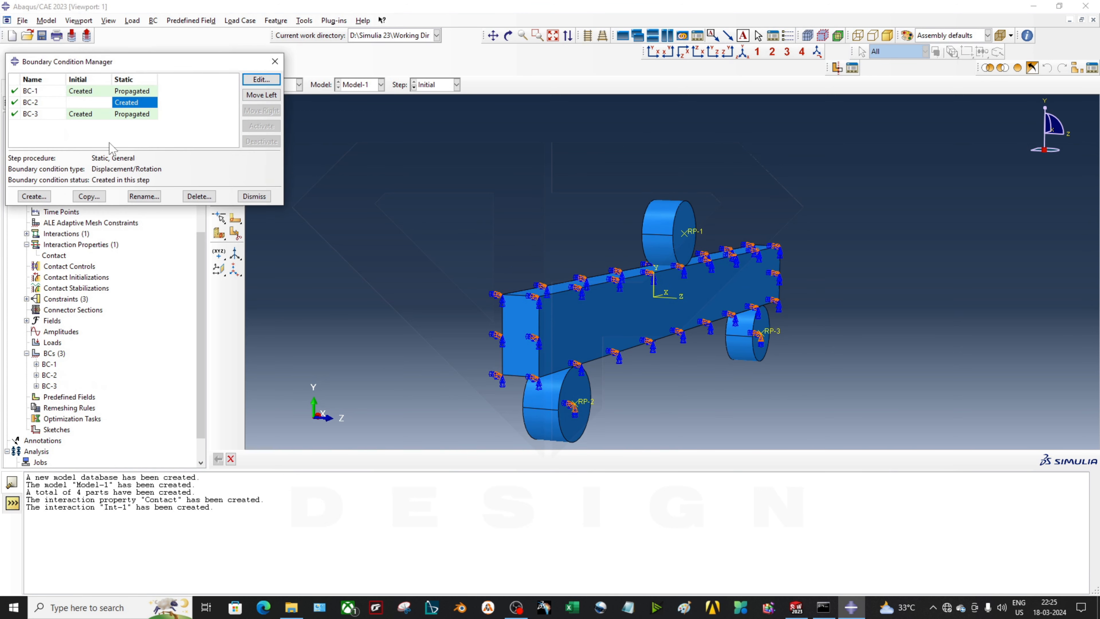
Edit BC-3 in the Static step, toggling the UR3 and U3 restraints with U2 still free
double_click(133, 114)
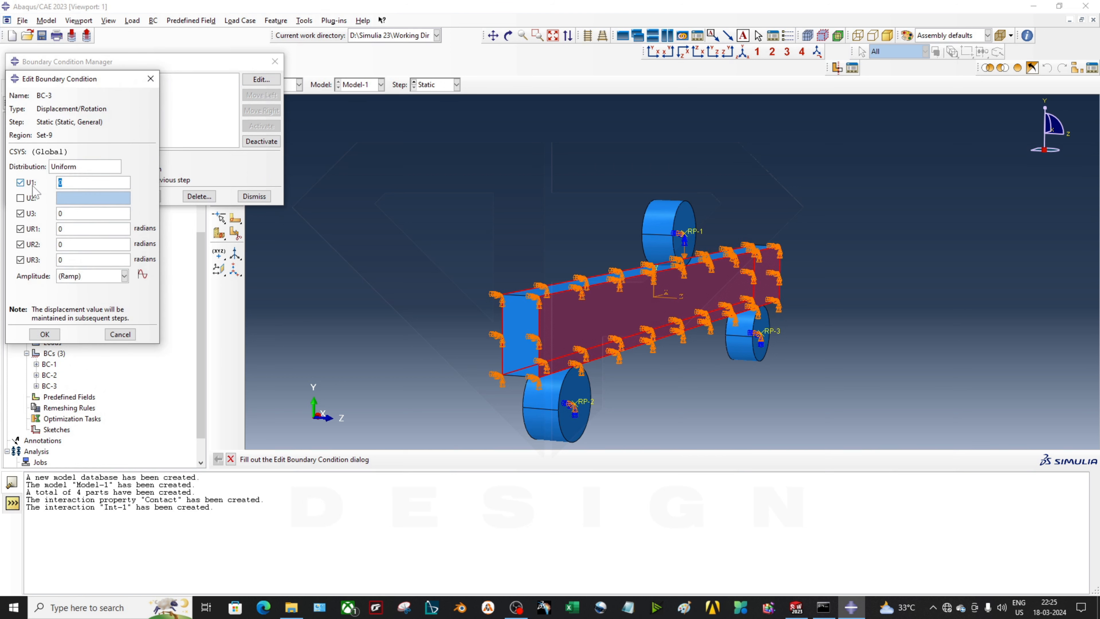
click(20, 260)
click(20, 213)
click(45, 334)
Close the Boundary Condition Manager and review the assembly view
click(275, 61)
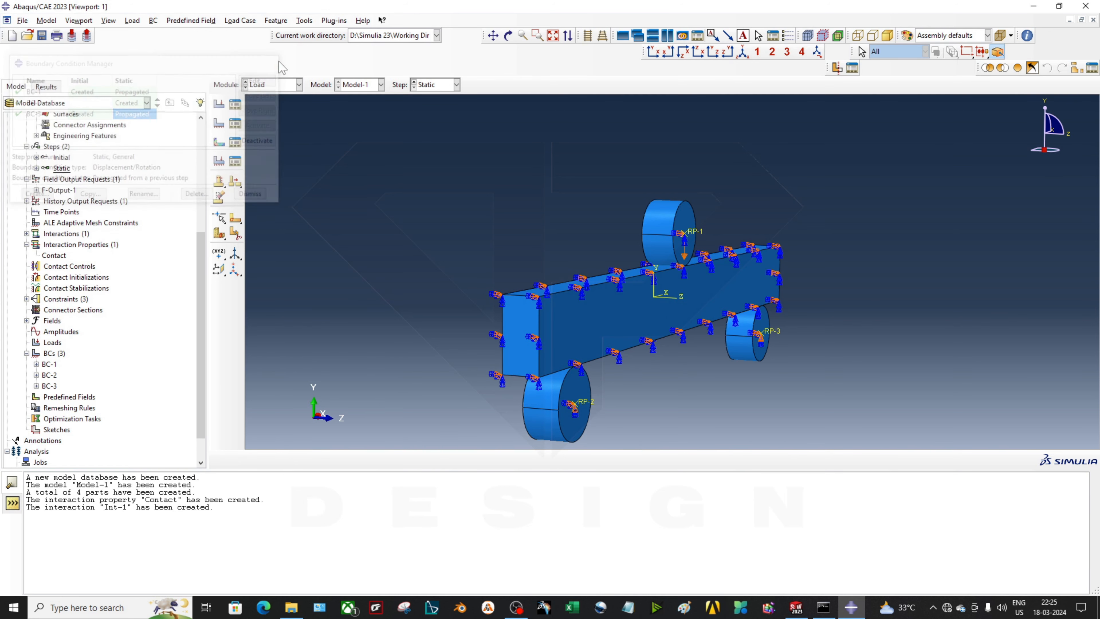
ctrl+alt+drag(636, 282, 667, 410)
scroll(630, 335, up, 3)
scroll(626, 417, down, 1)
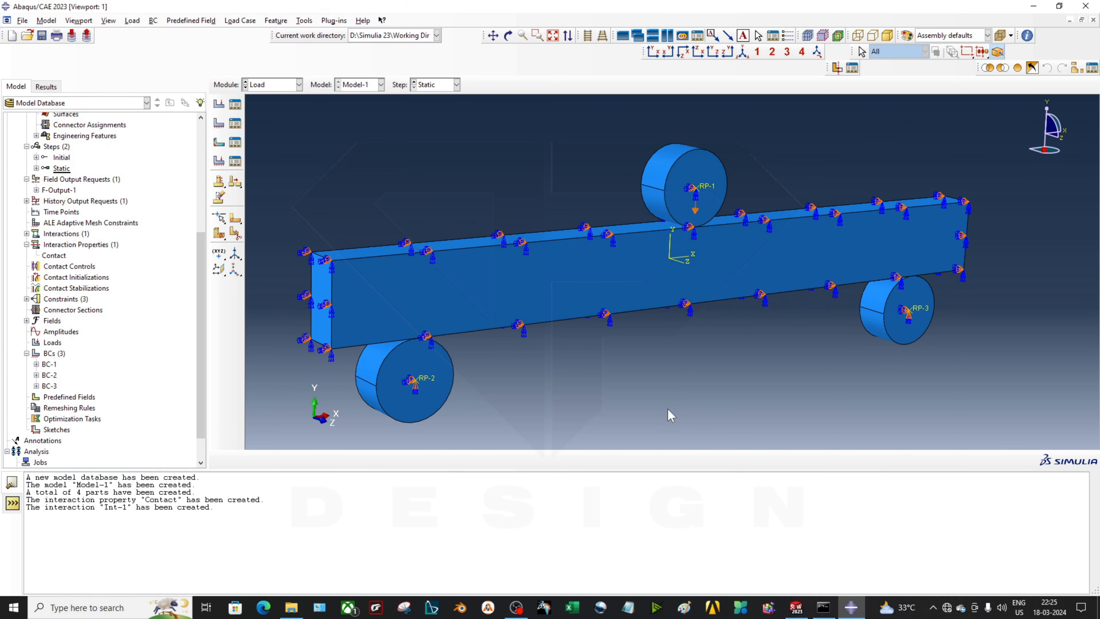
click(281, 85)
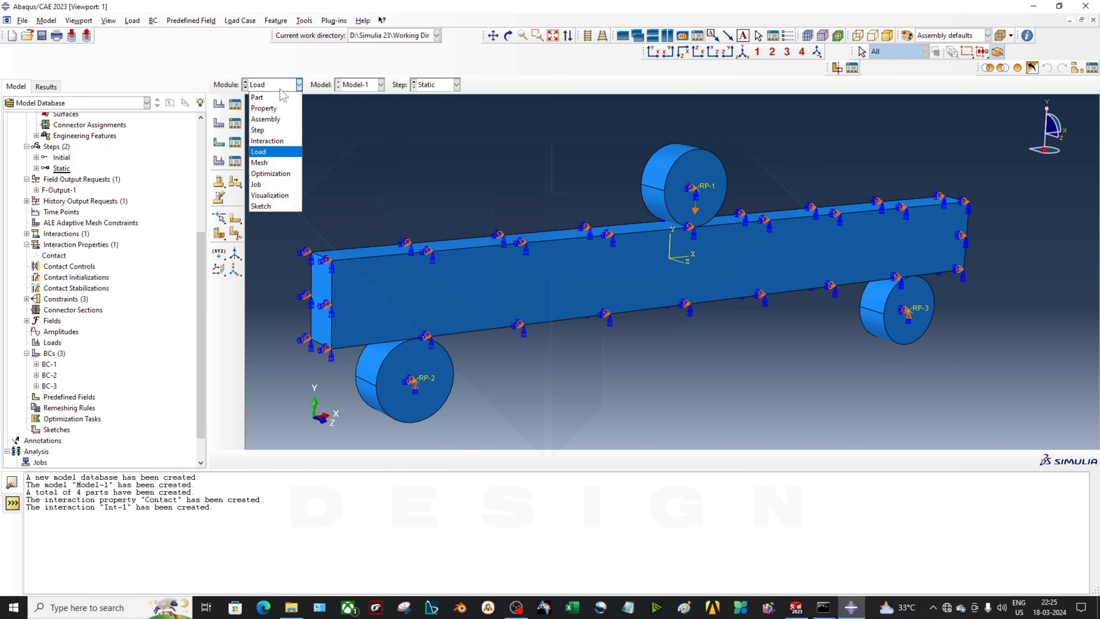
Switch to the Mesh module and dismiss the dependent-instance error from meshing the assembly
click(279, 166)
ctrl+alt+drag(528, 226, 468, 311)
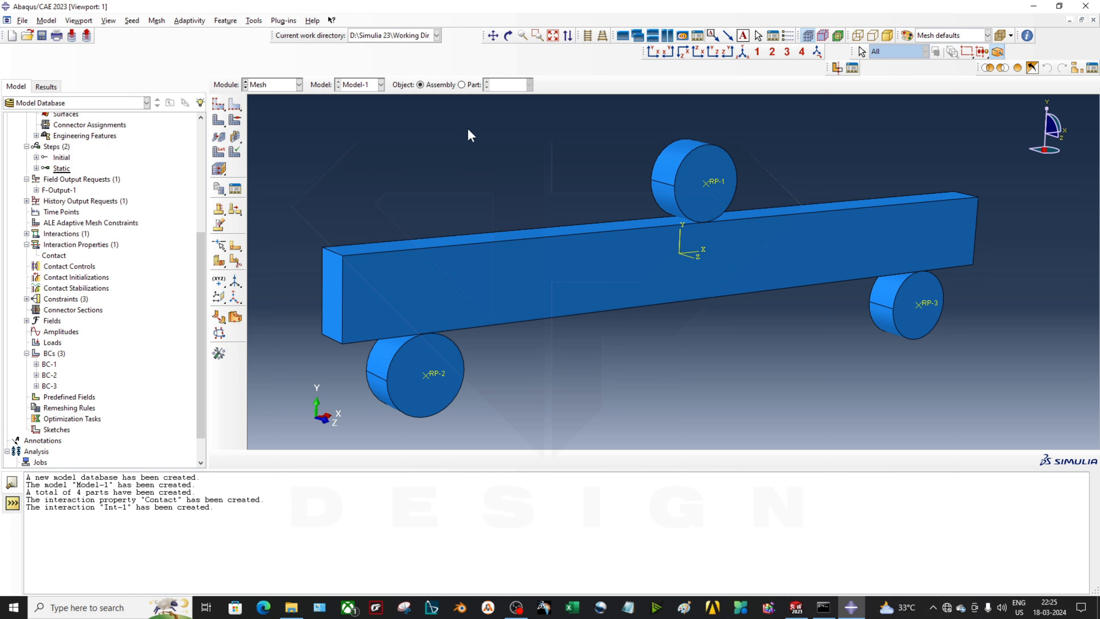
click(219, 121)
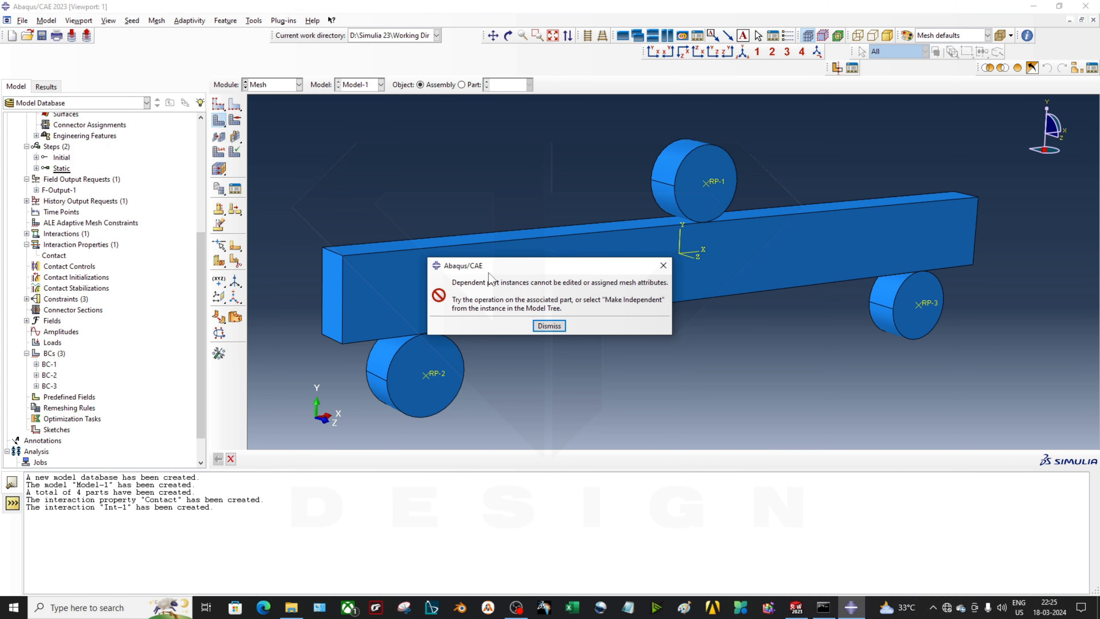
drag(457, 266, 519, 279)
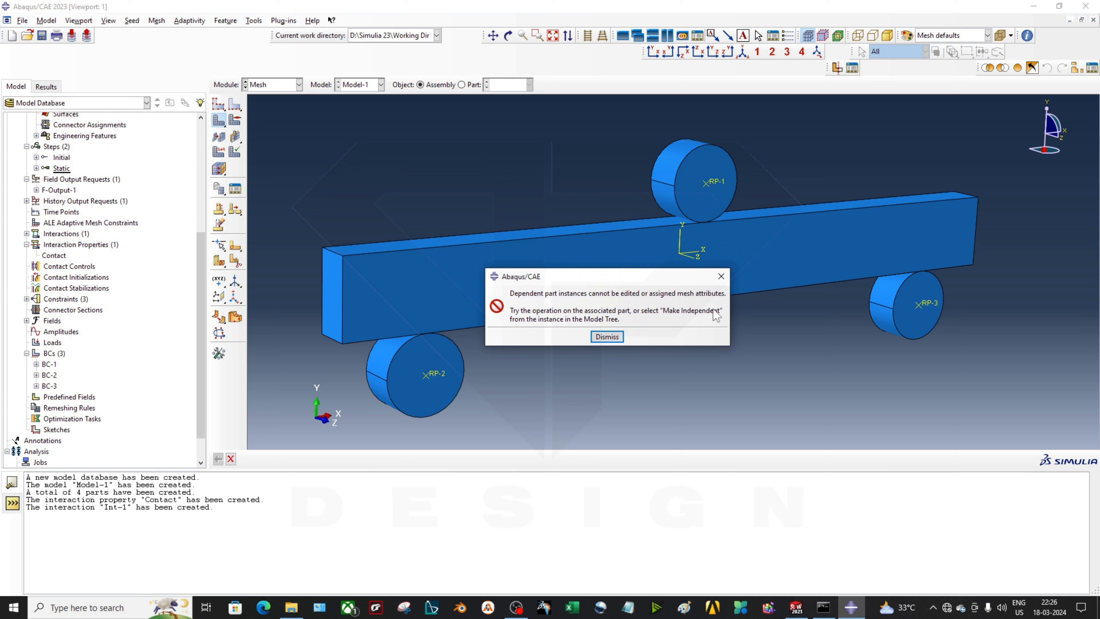
click(721, 277)
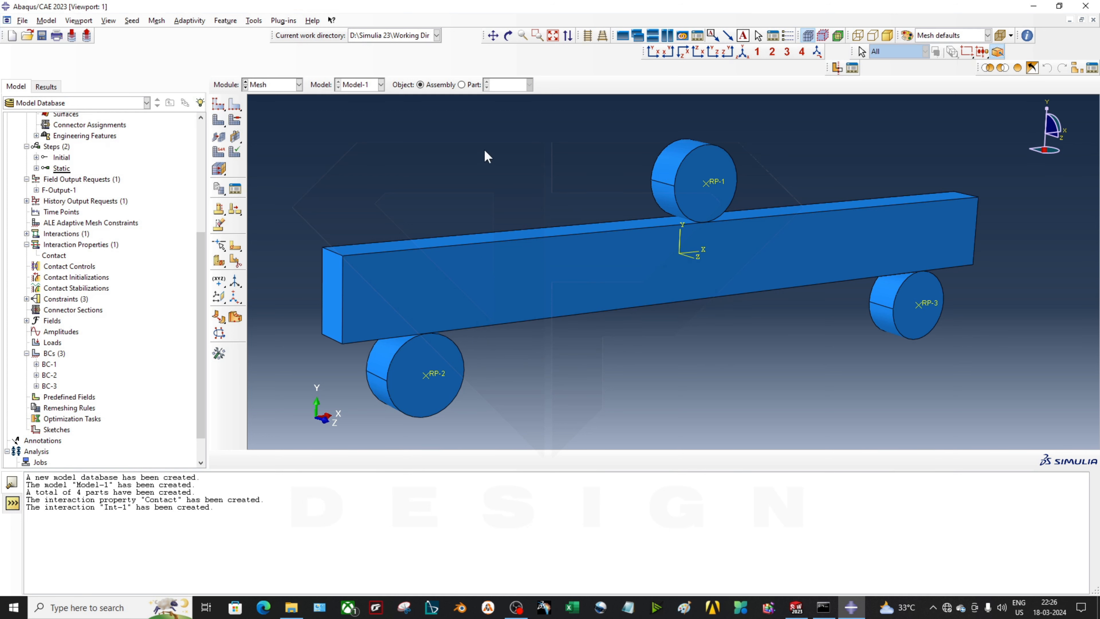
Seed and mesh part Beam-1, producing 4390 elements
click(472, 85)
click(529, 85)
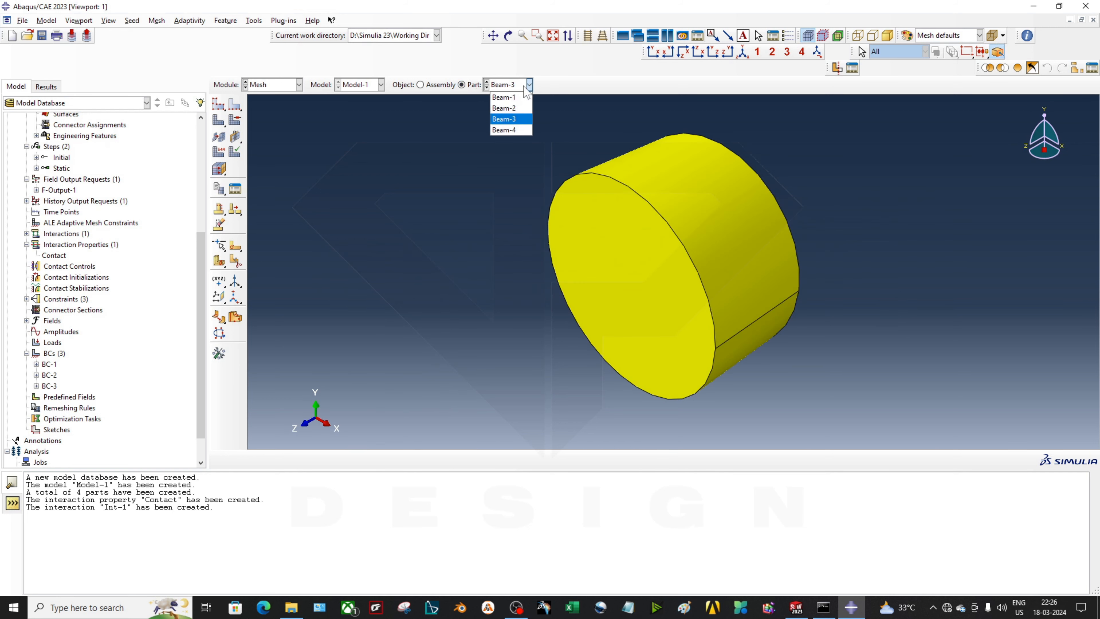
click(519, 98)
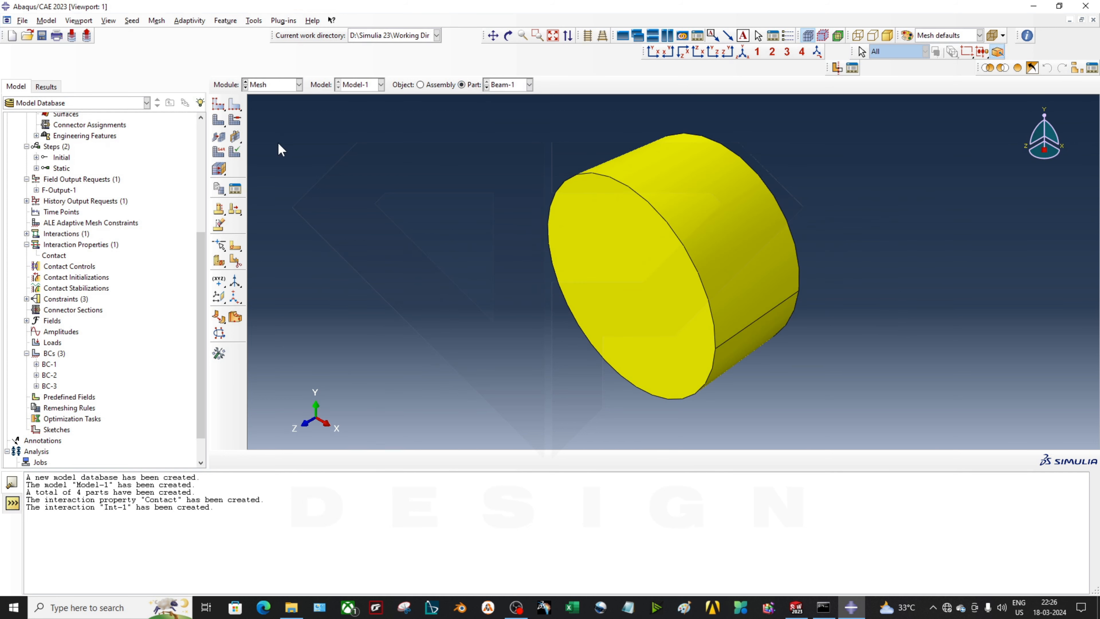
click(219, 108)
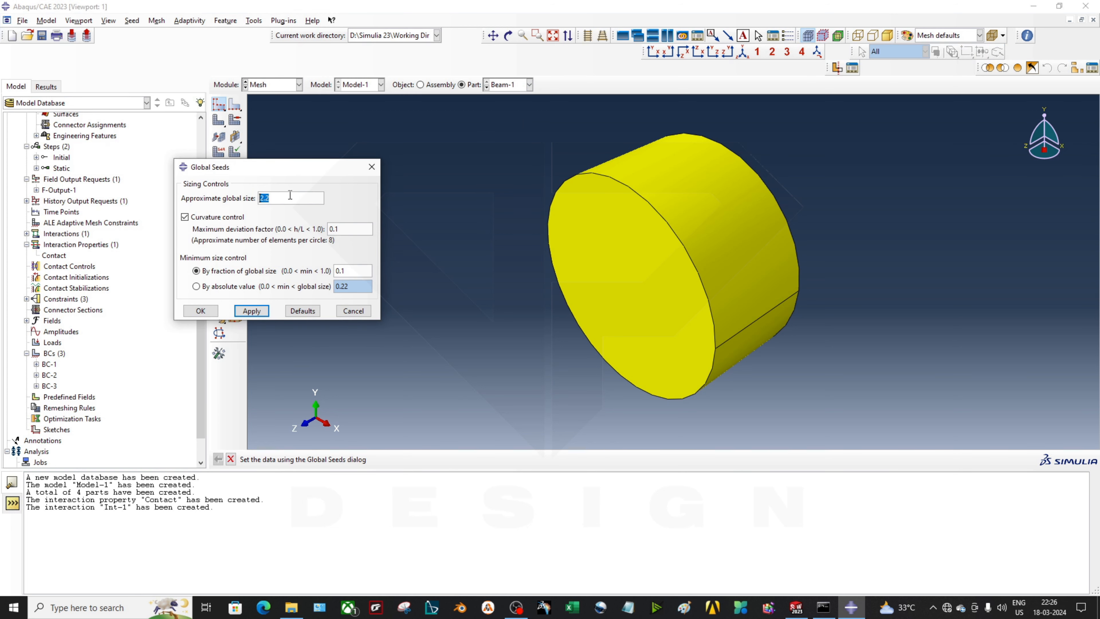
text(2)
key(Return)
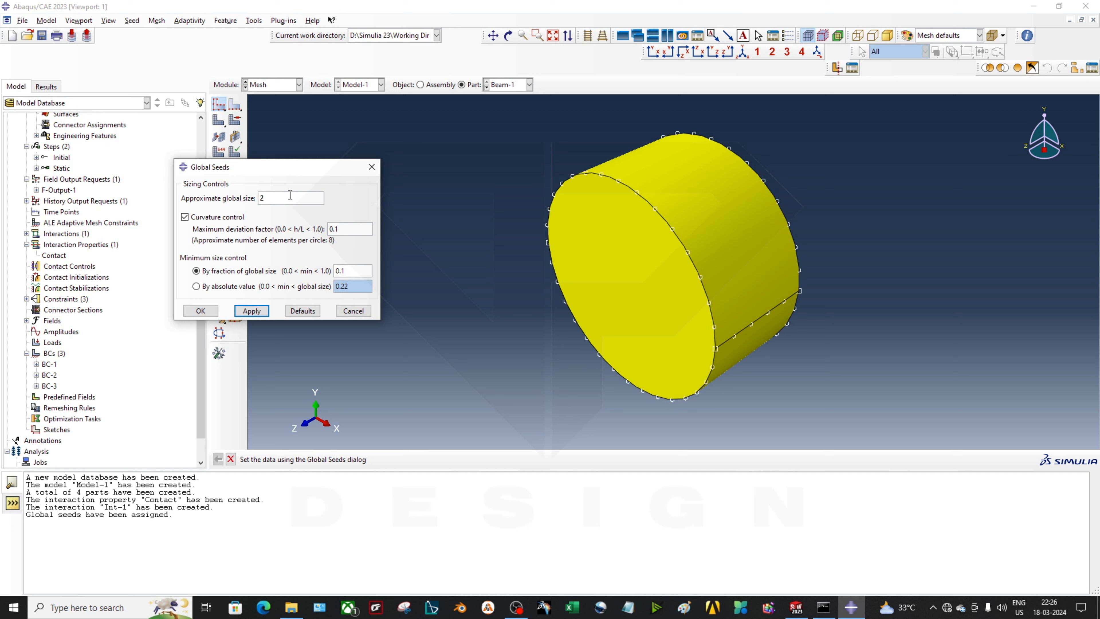
key(BackSpace)
text(1)
click(252, 310)
click(201, 311)
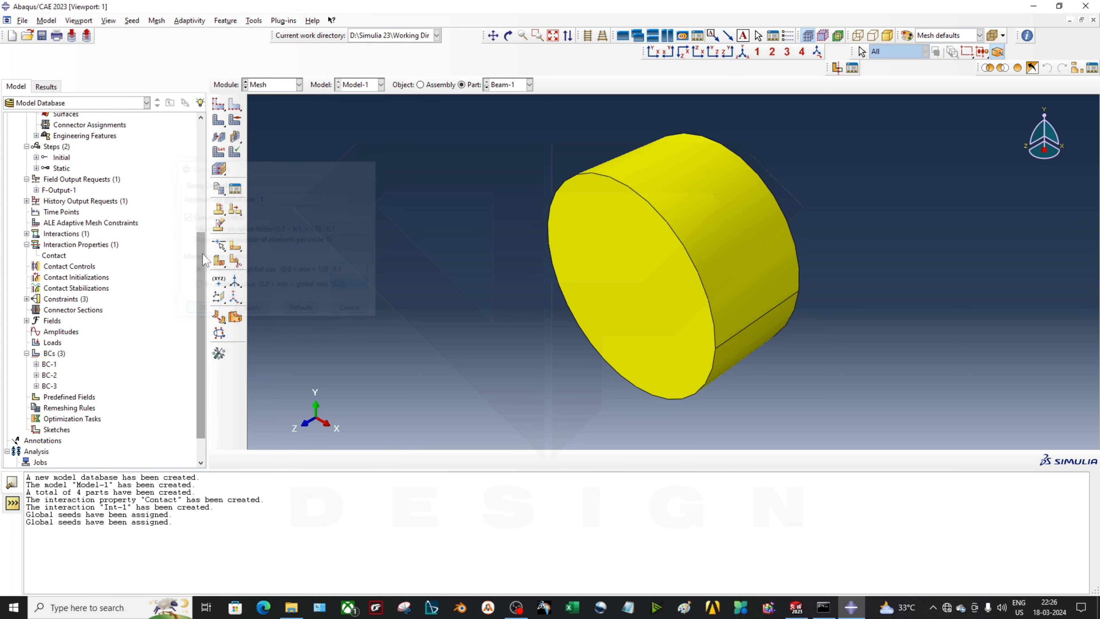
click(218, 120)
click(316, 459)
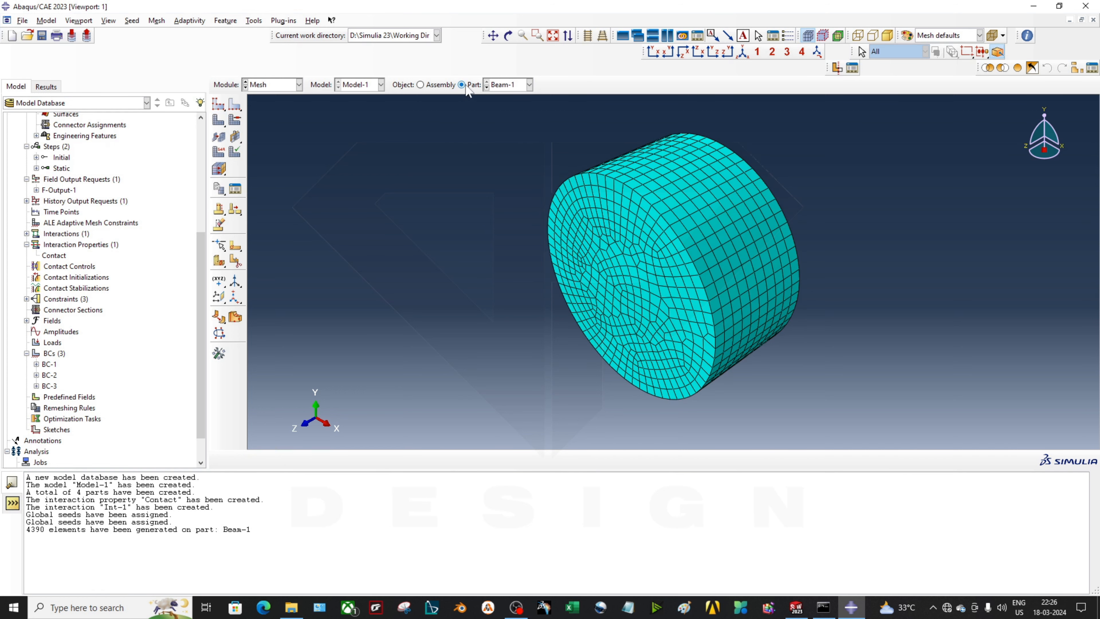
Seed Beam-2 with global size 2 and mesh it into 5000 elements, then display Beam-3
click(529, 85)
click(506, 104)
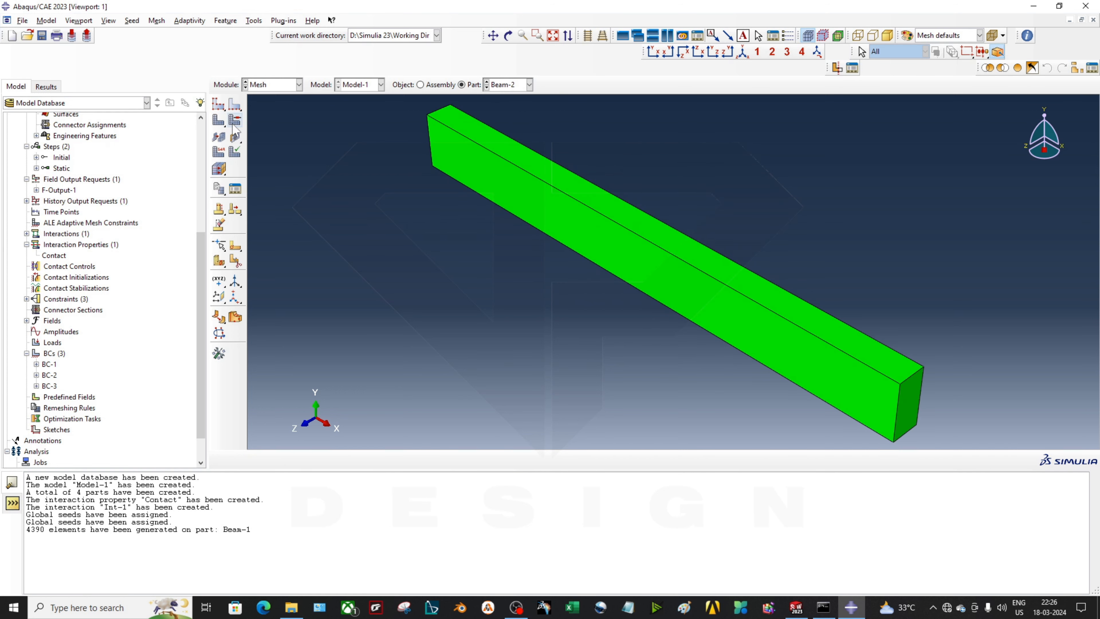
click(218, 104)
text(2)
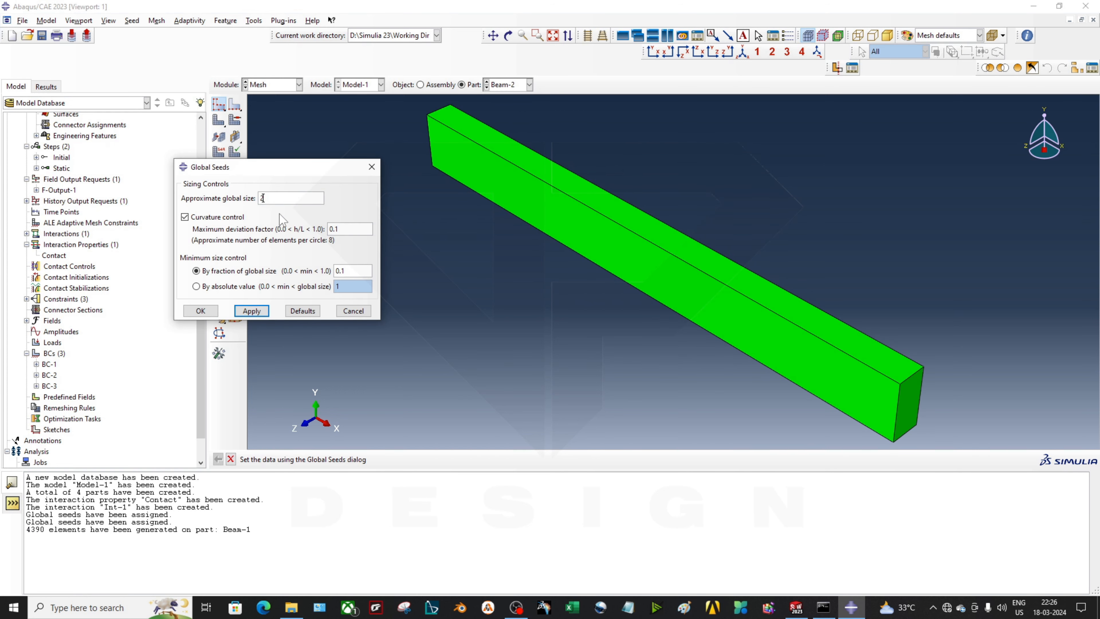
key(Return)
click(199, 311)
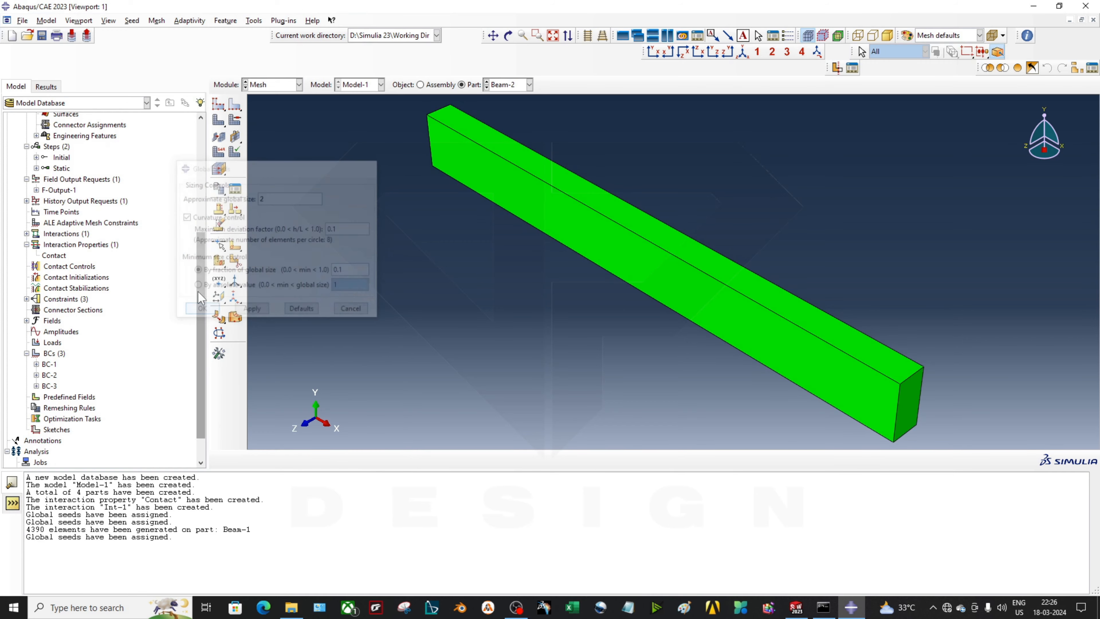
click(218, 122)
key(Return)
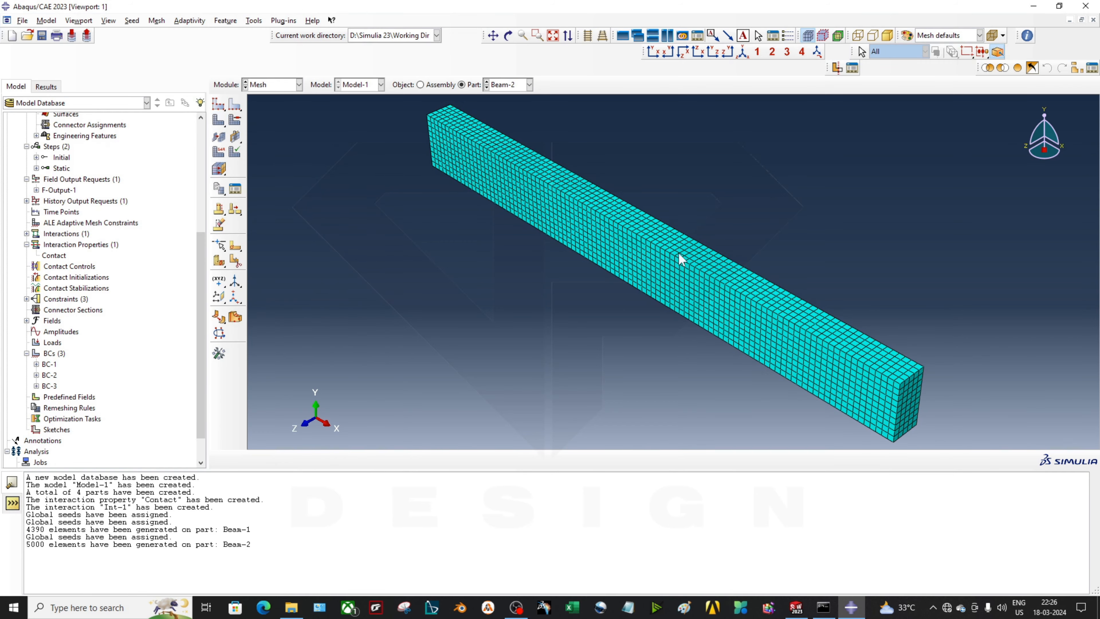
ctrl+alt+drag(681, 258, 760, 242)
click(529, 85)
click(505, 118)
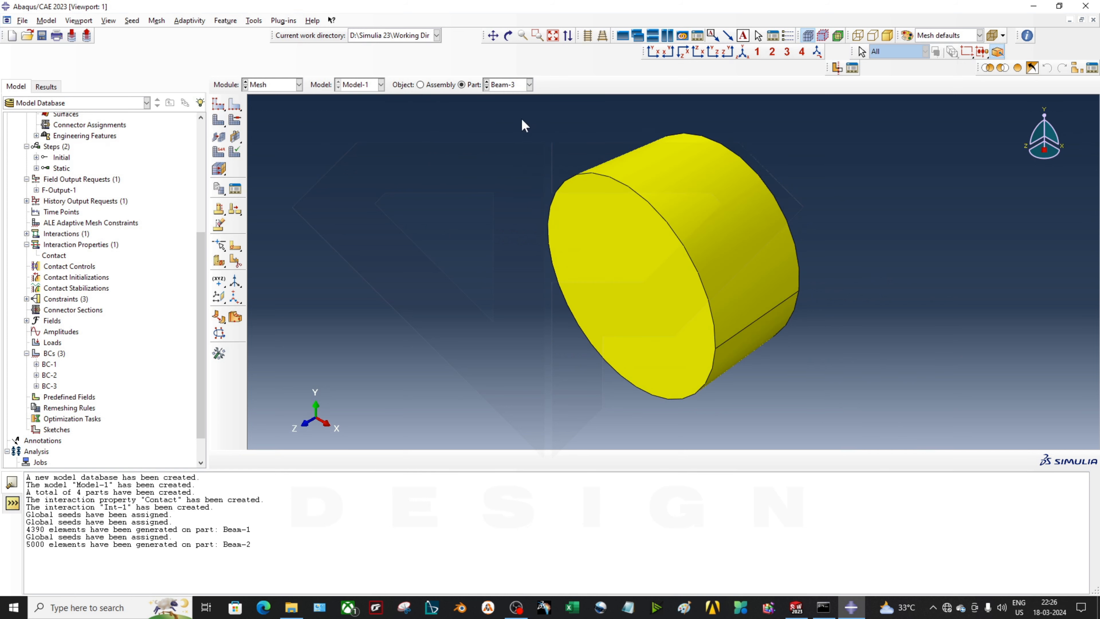
Seed Beam-3 with global size 1 and mesh it into 4560 elements
click(219, 104)
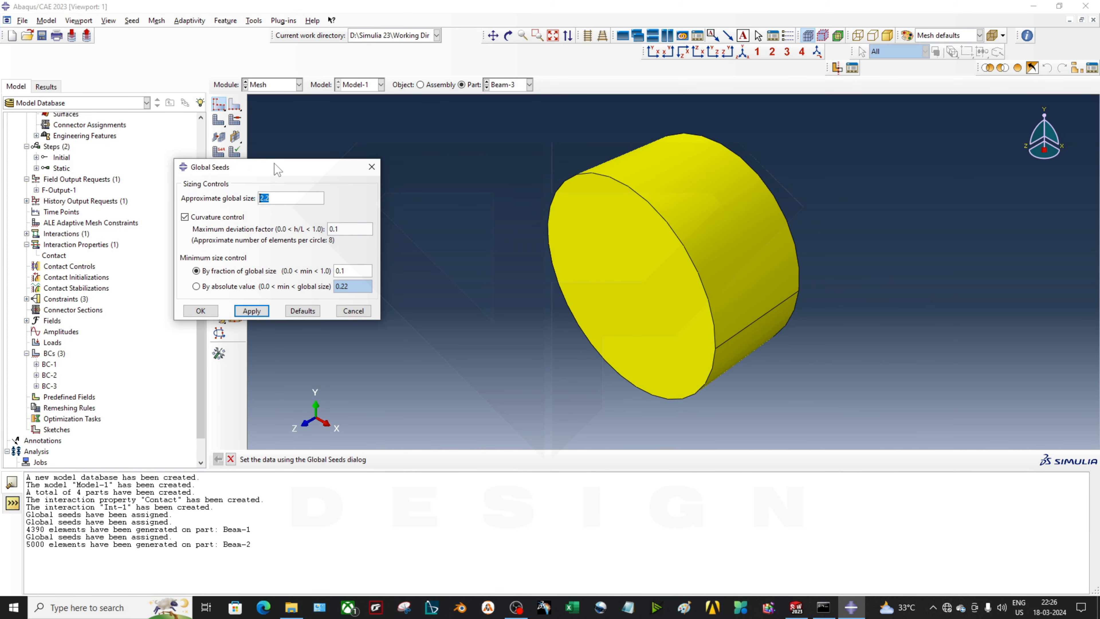
text(2)
key(Return)
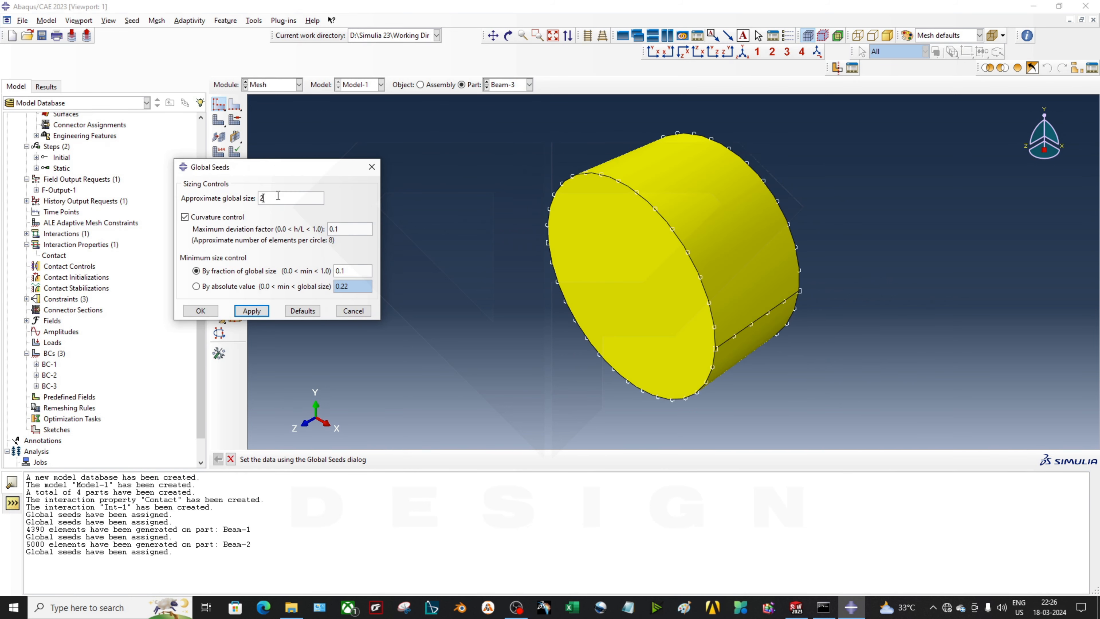
key(BackSpace)
text(1)
click(254, 311)
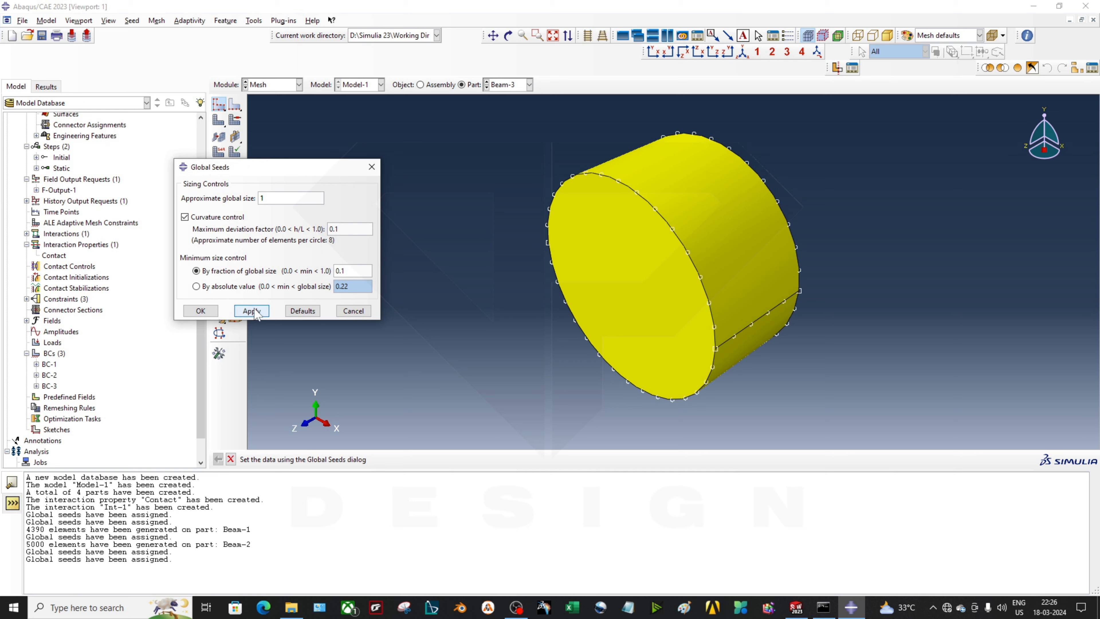
click(200, 311)
click(224, 135)
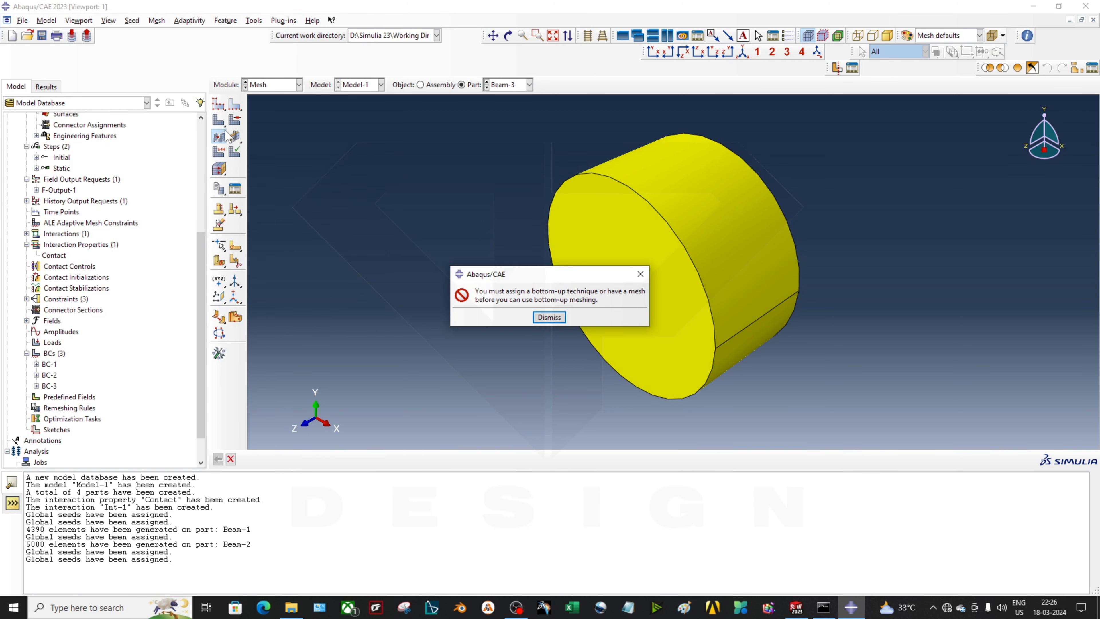
click(549, 317)
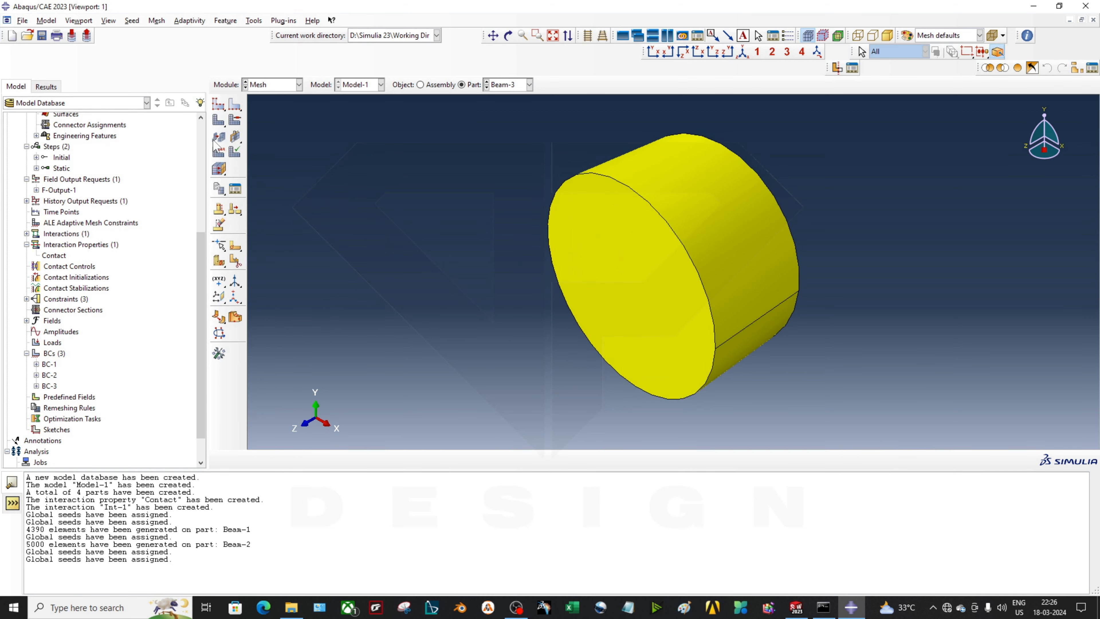
click(219, 121)
click(315, 459)
Seed Beam-4 with global size 1, mesh it into 4570 elements, and show the assembly
click(530, 85)
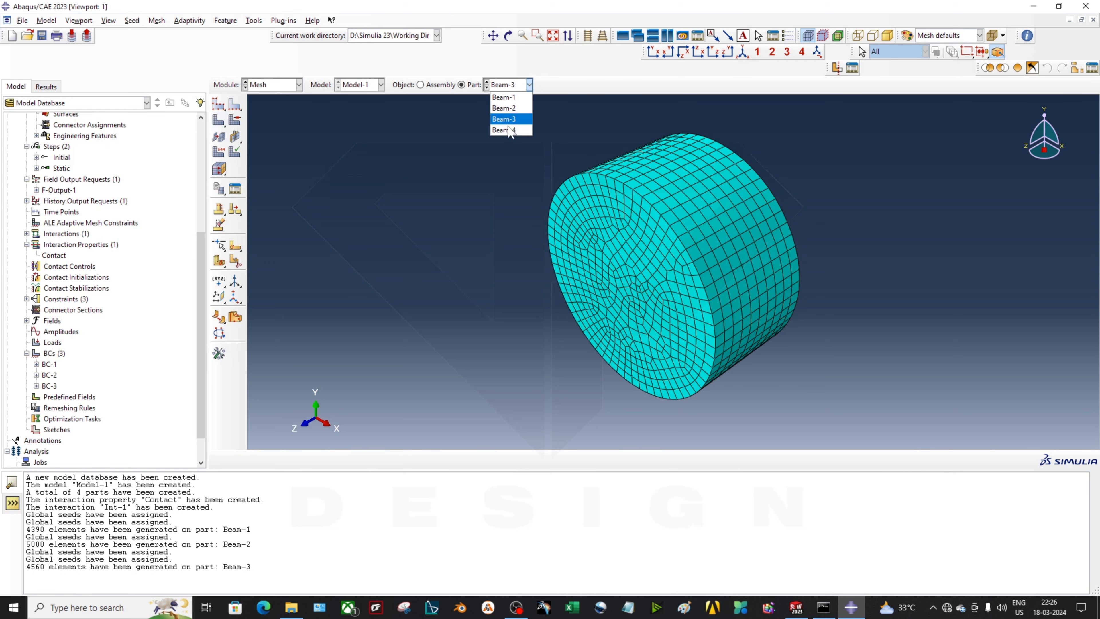
click(504, 130)
click(219, 104)
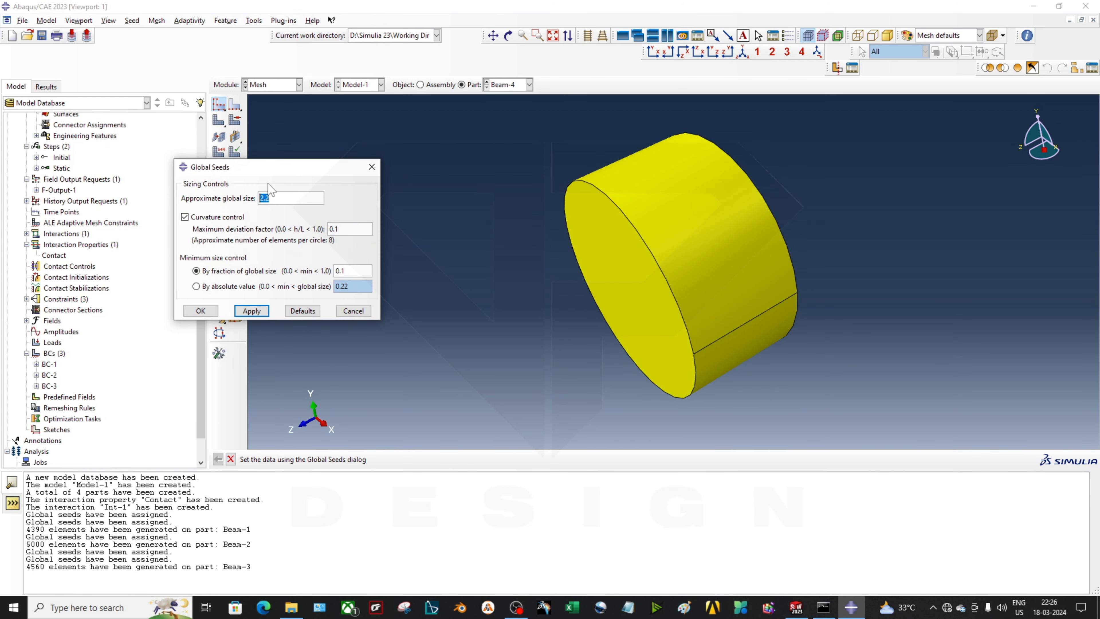
text(1)
click(252, 311)
click(200, 311)
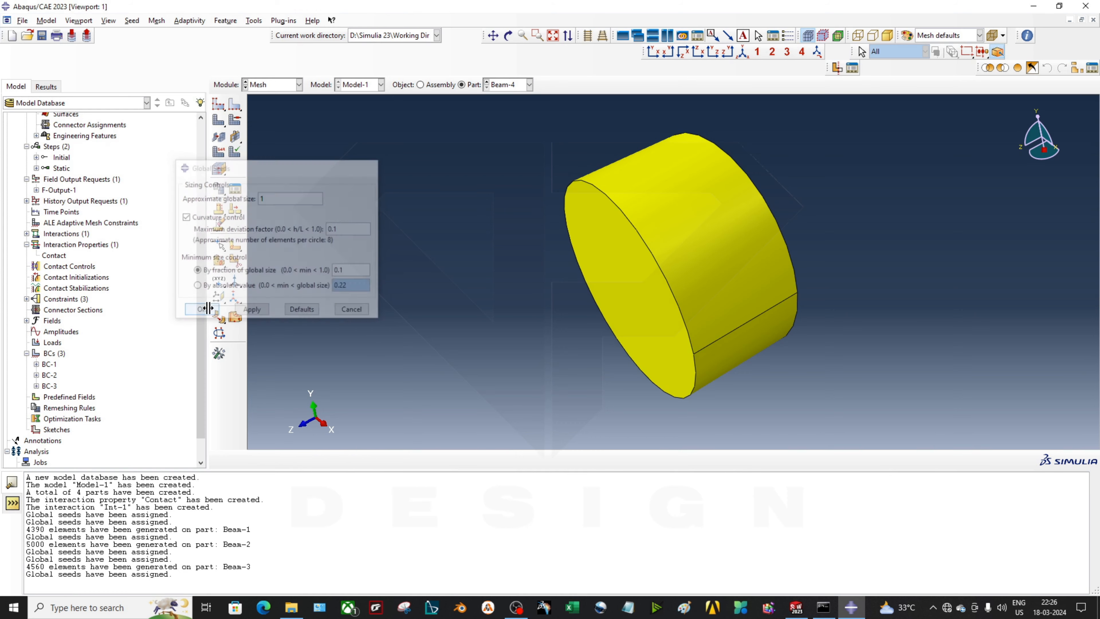
click(225, 123)
key(Return)
ctrl+alt+drag(634, 322, 511, 143)
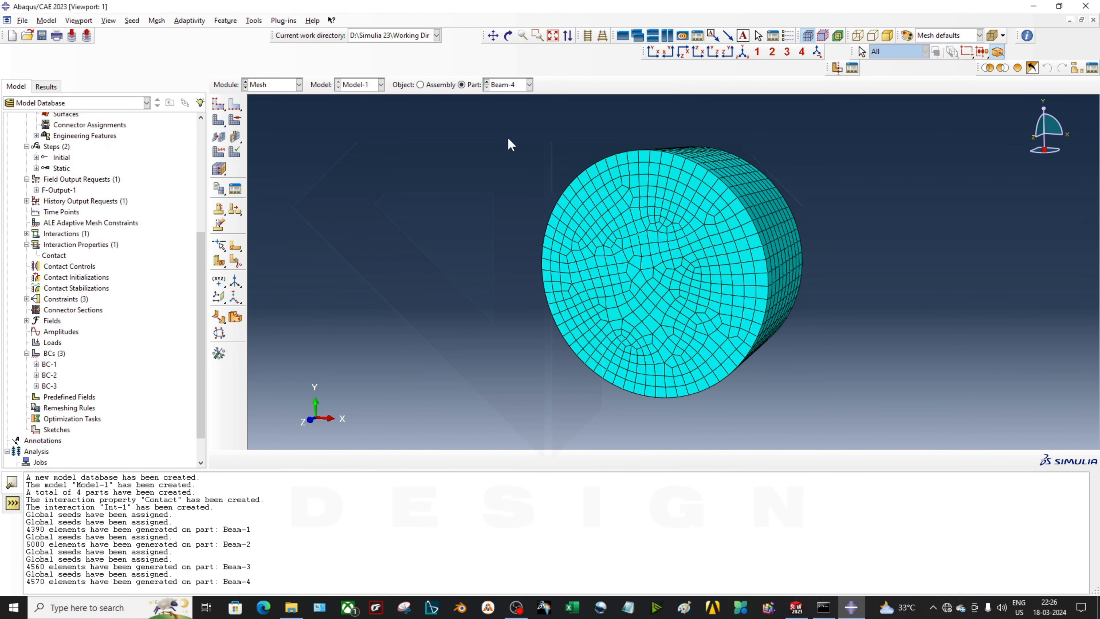
click(440, 84)
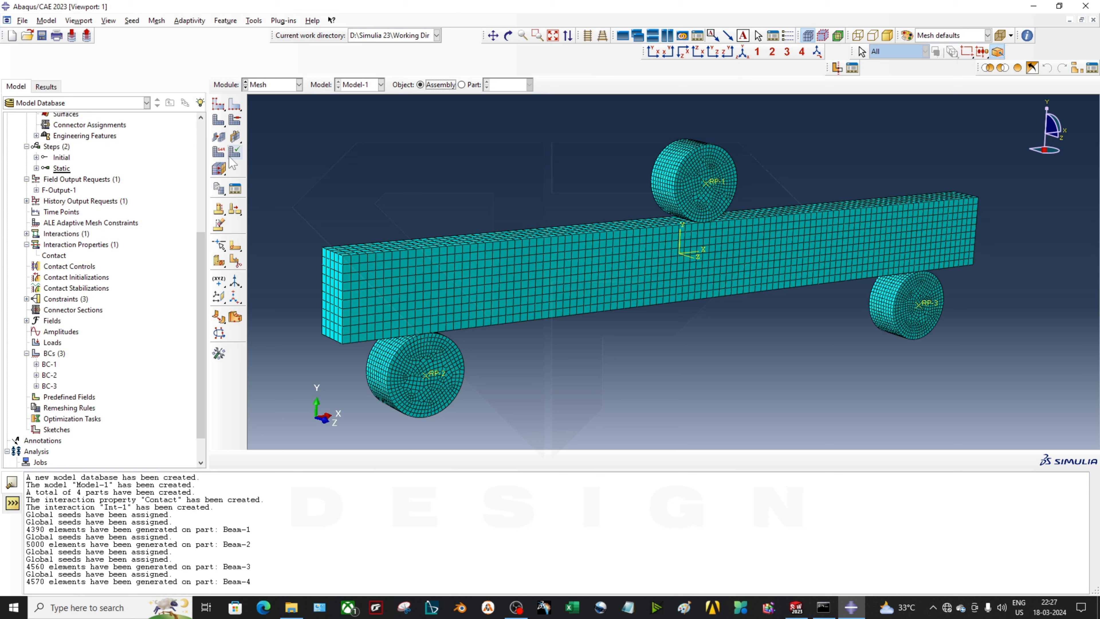
Begin element type assignment on part Beam-4 after the assembly-level dependent-instance error
click(219, 151)
click(550, 327)
click(472, 88)
click(218, 152)
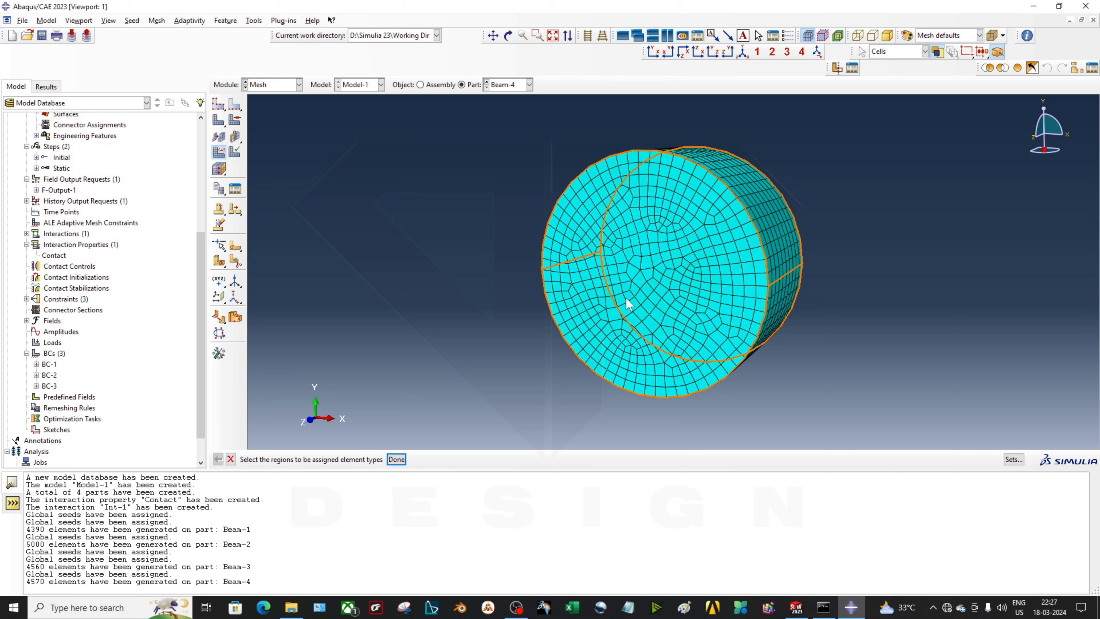
Pick the whole Beam-4 part to open its Element Type settings showing C3D8R
click(628, 303)
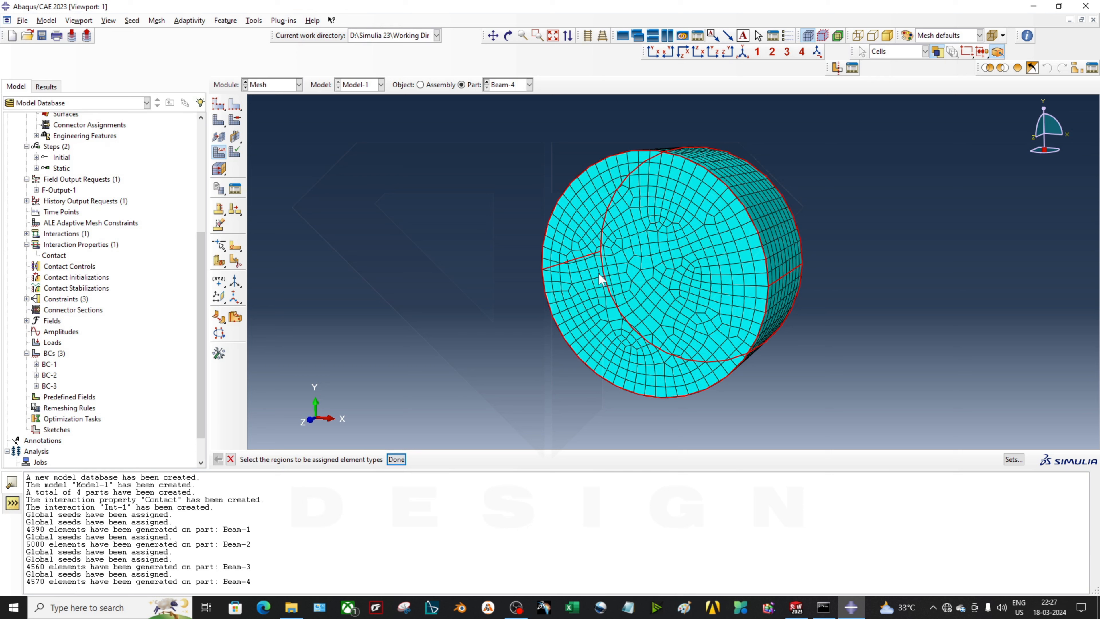
click(398, 460)
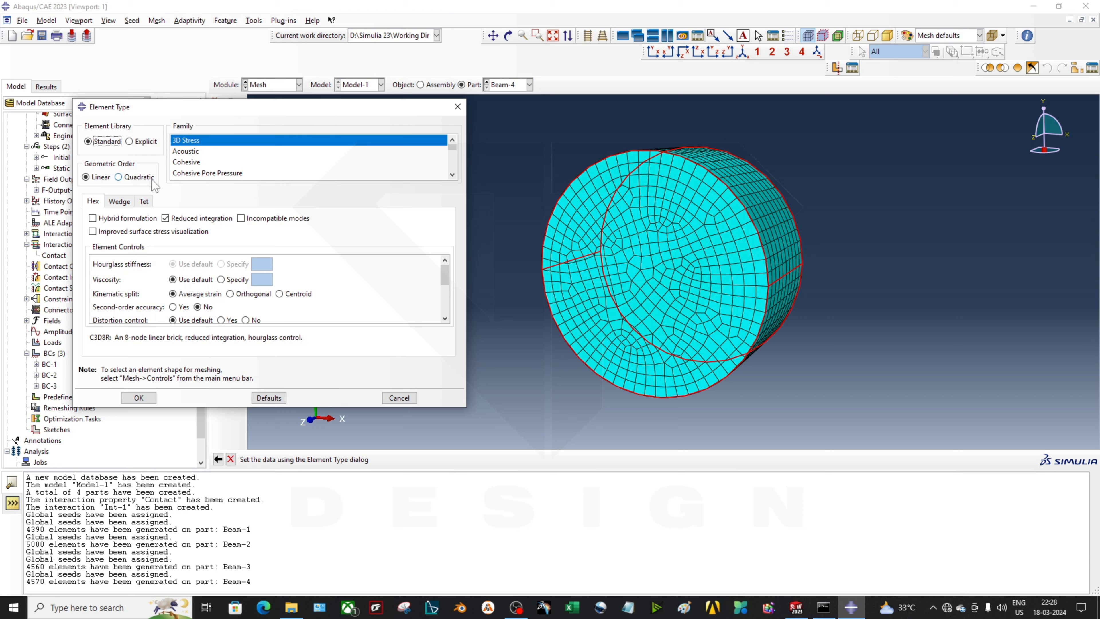
Browse the Wedge and Tet element options, trying the element deletion setting
click(119, 202)
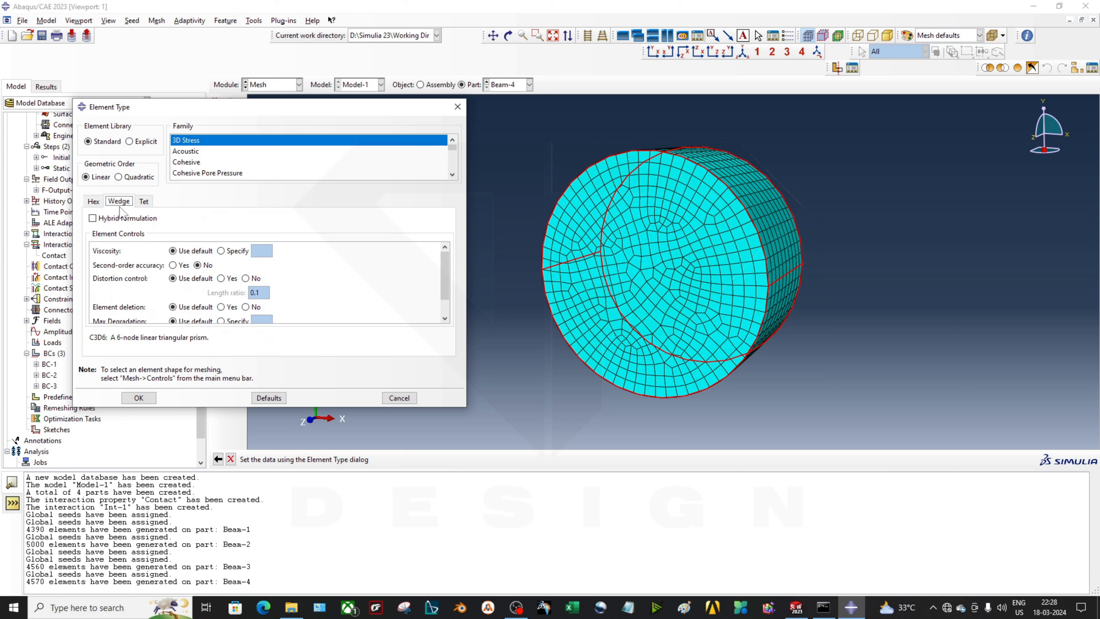
click(144, 202)
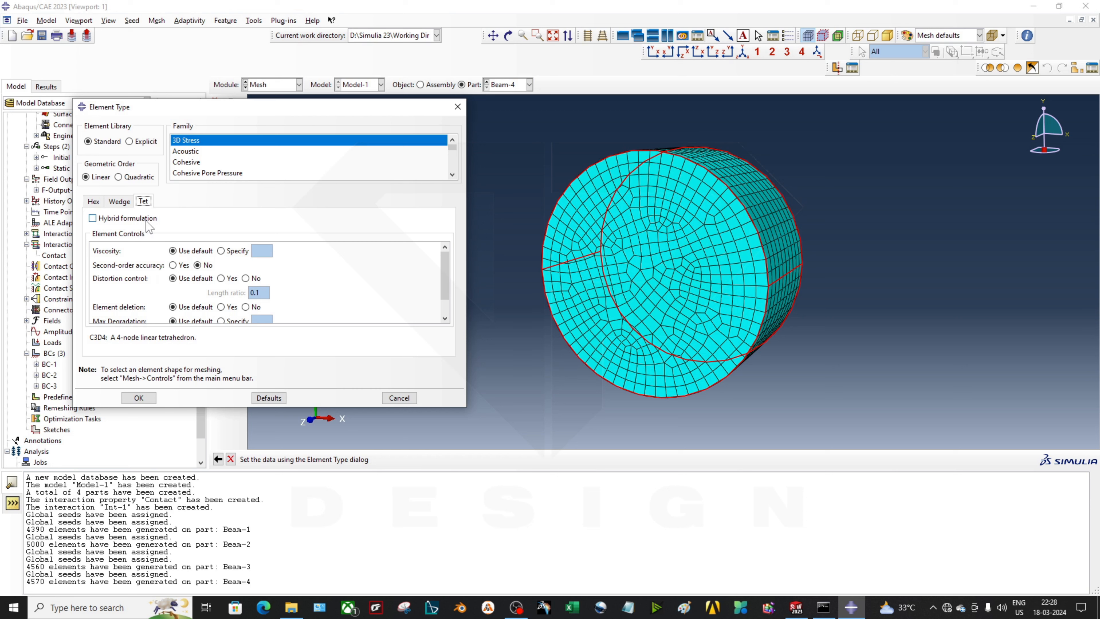
scroll(175, 291, down, 1)
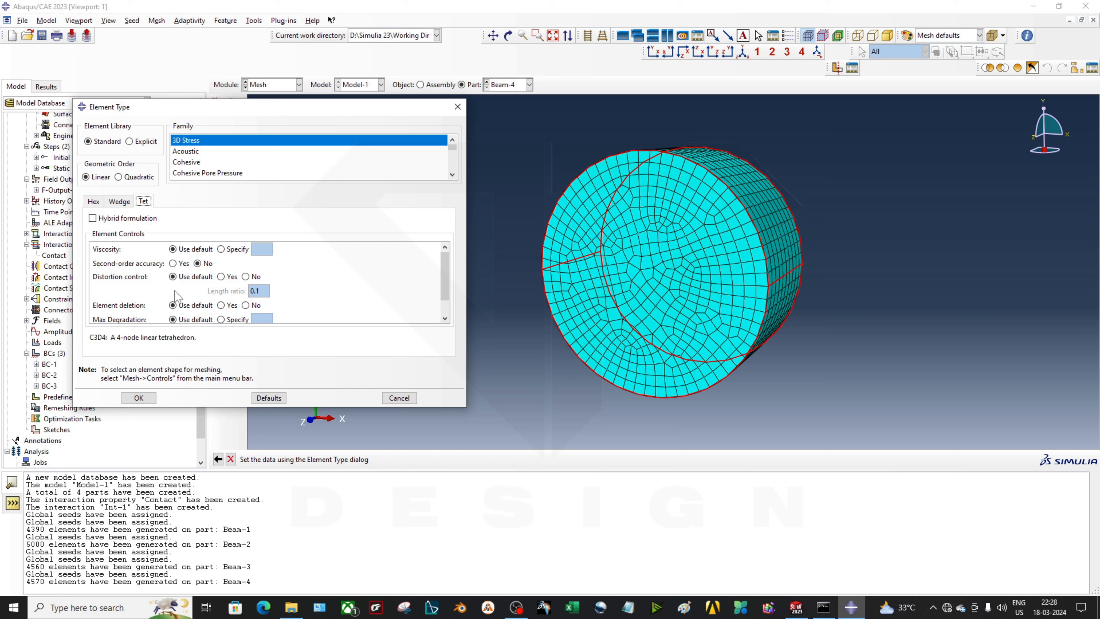
scroll(175, 290, down, 1)
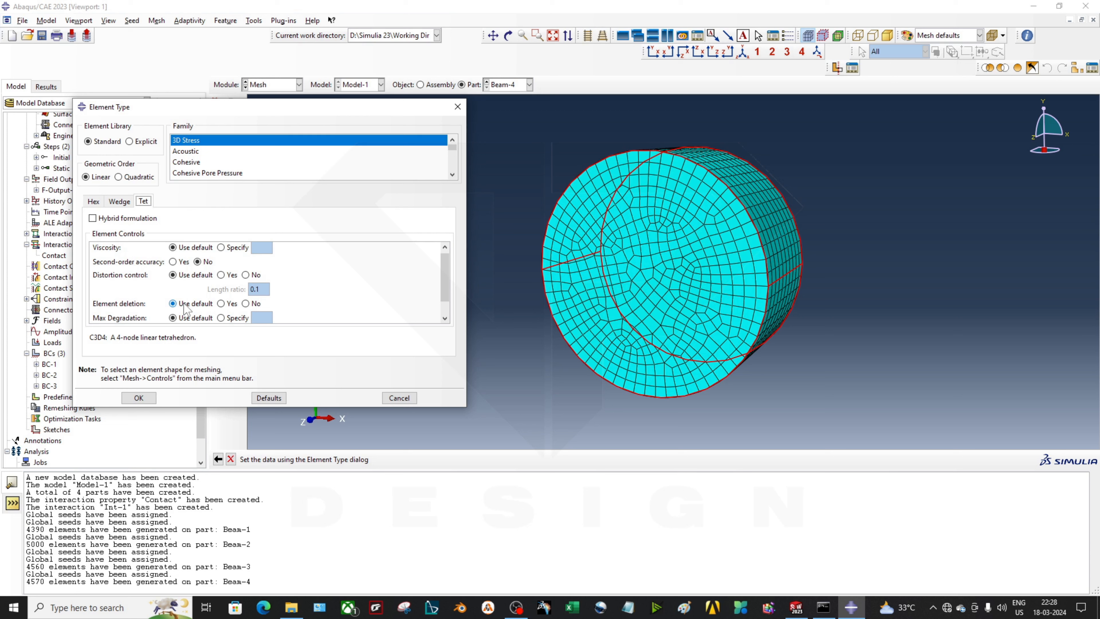
click(222, 303)
scroll(209, 316, down, 3)
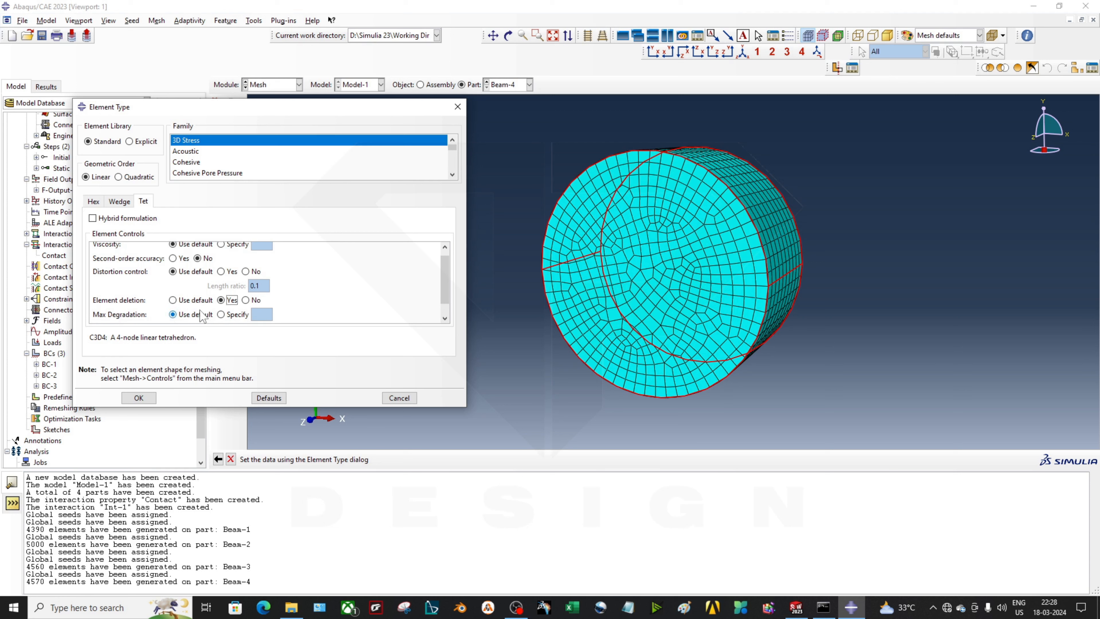
scroll(229, 319, down, 1)
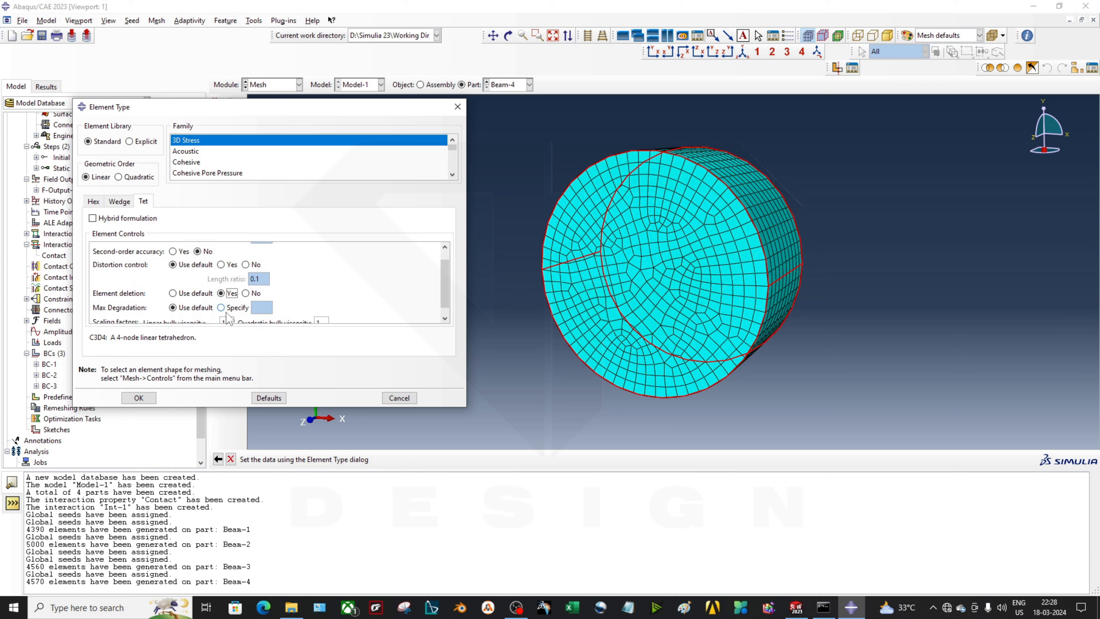
scroll(221, 319, up, 2)
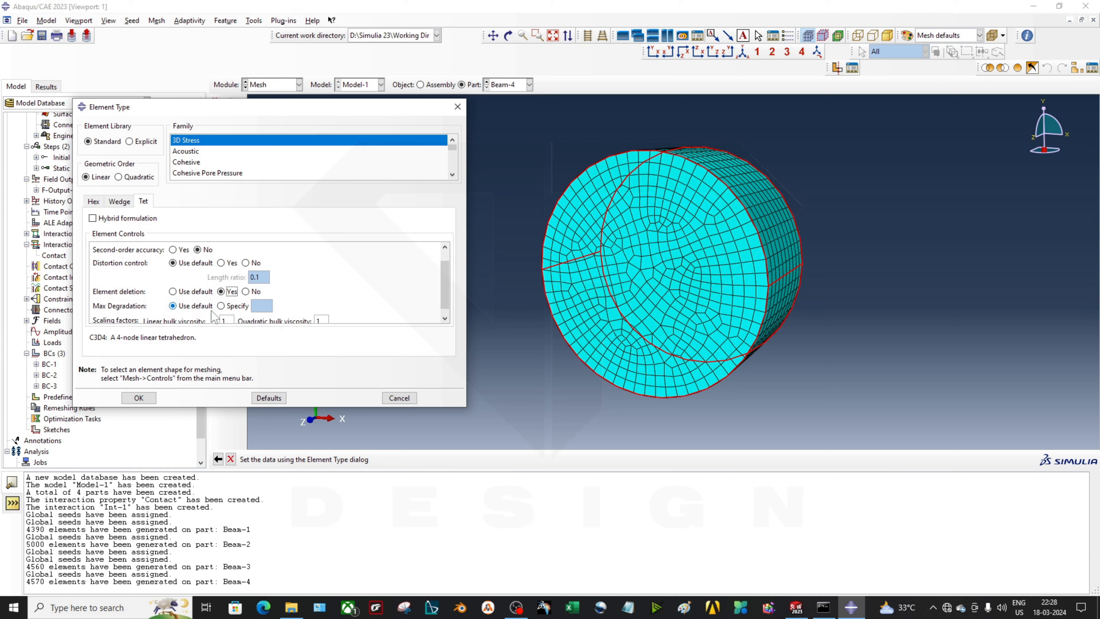
scroll(212, 316, up, 1)
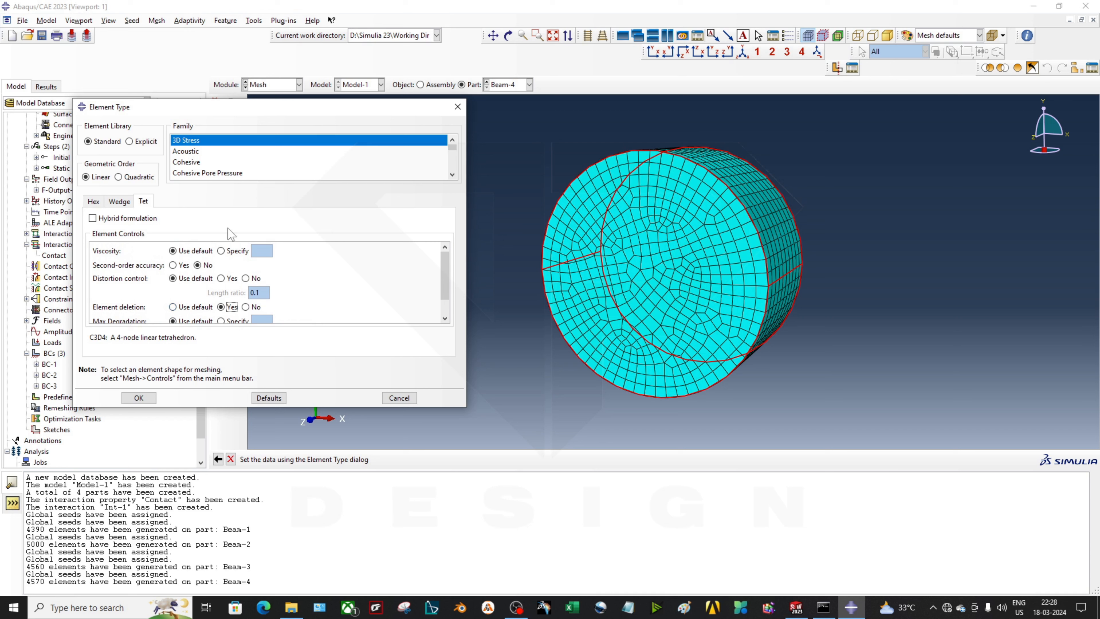
Look through the Cohesive, Thermal Electric and Coupled Temperature-Pore Pressure families, then return to 3D Stress
click(204, 161)
scroll(205, 165, down, 4)
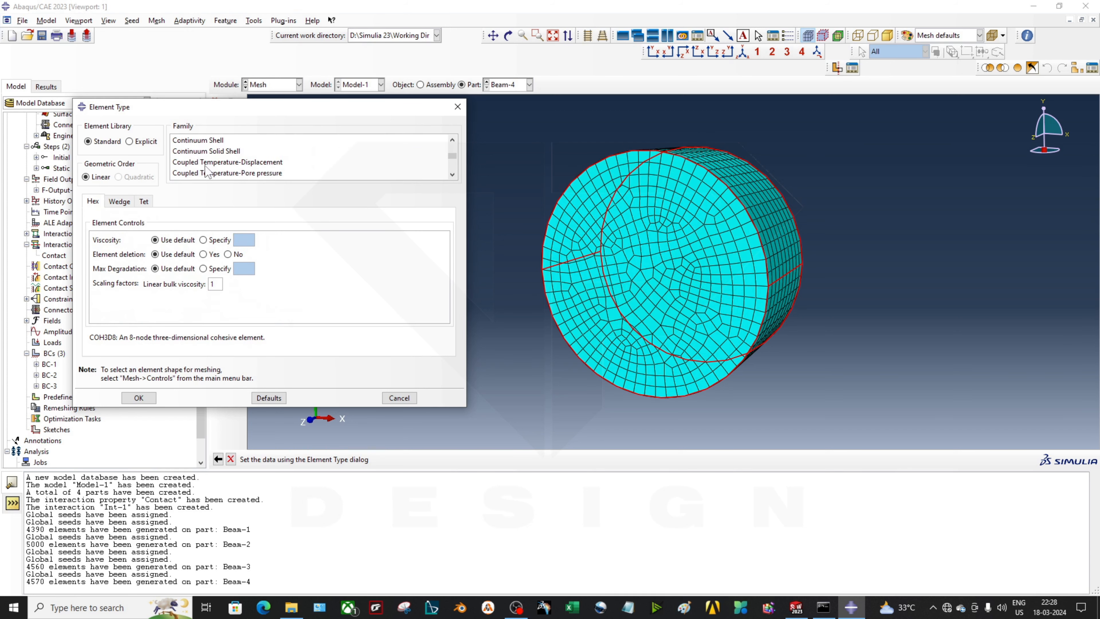
scroll(205, 165, up, 1)
scroll(205, 165, down, 2)
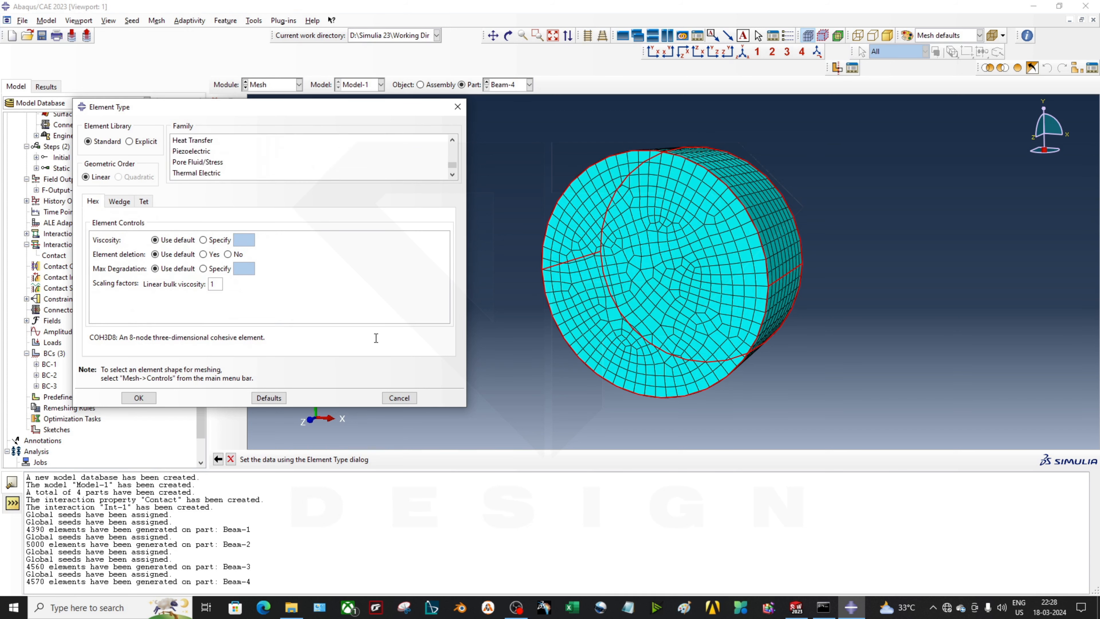
drag(461, 409, 493, 442)
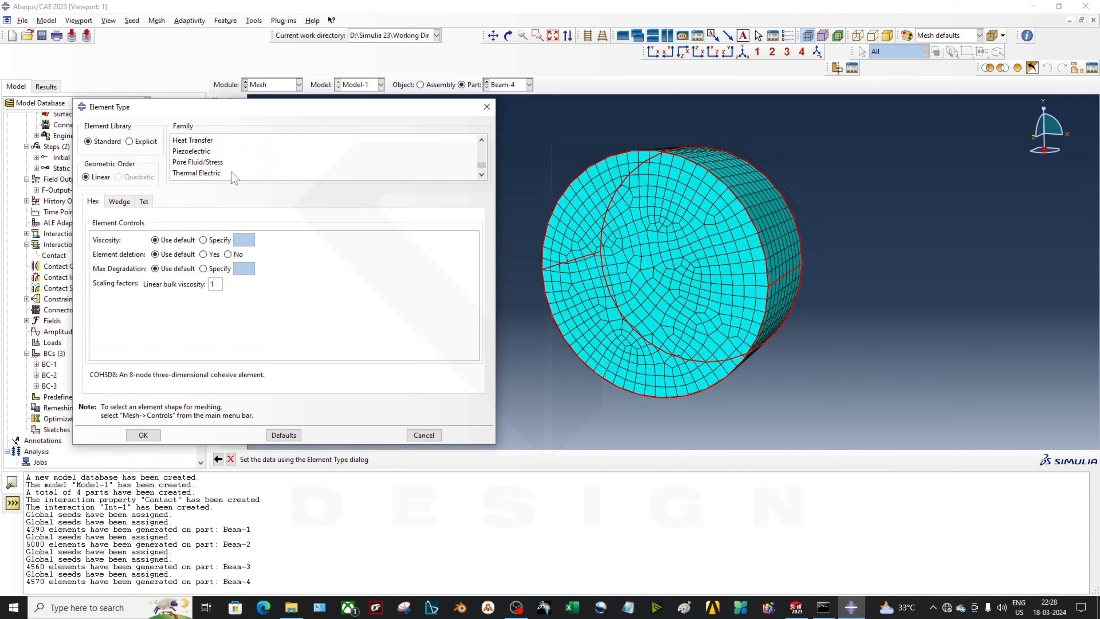
scroll(226, 160, up, 3)
scroll(225, 159, up, 2)
click(194, 140)
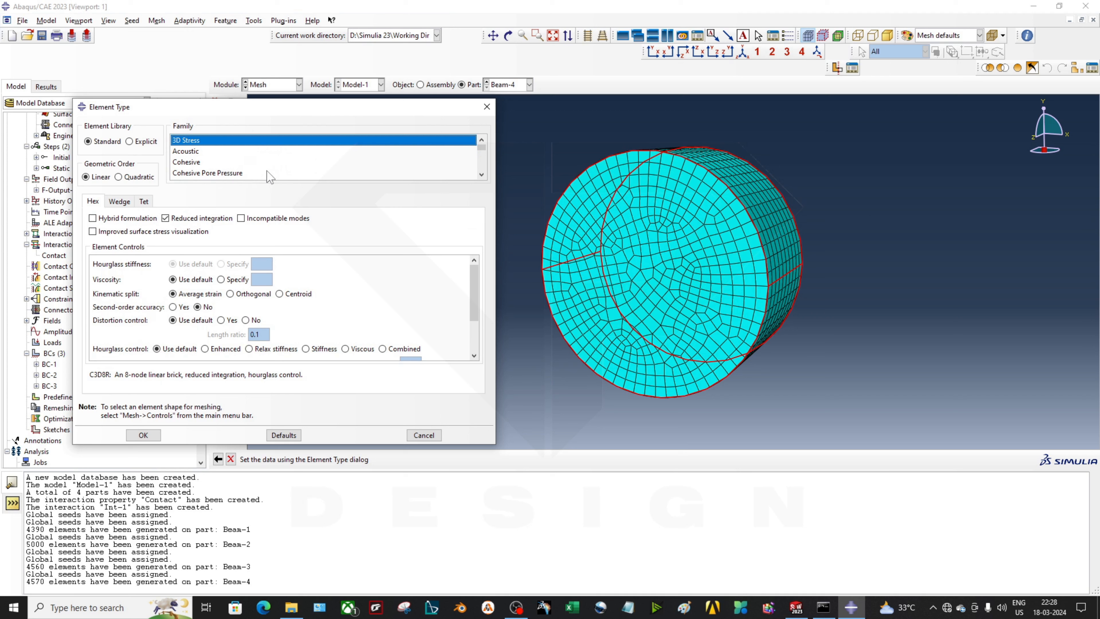
scroll(251, 167, down, 3)
scroll(251, 167, down, 5)
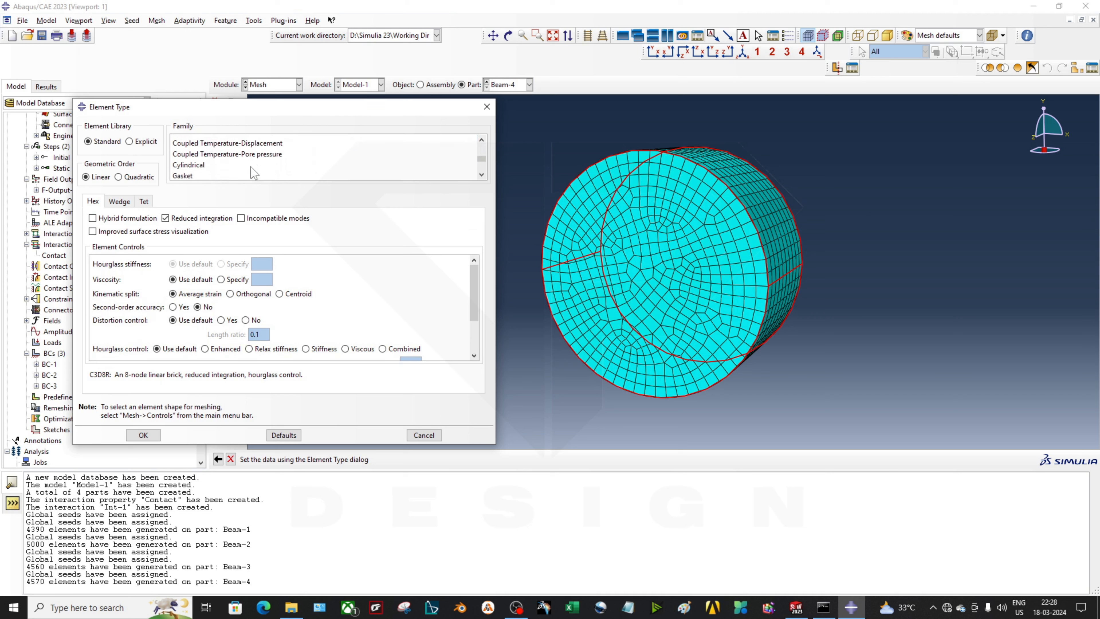
scroll(199, 176, down, 1)
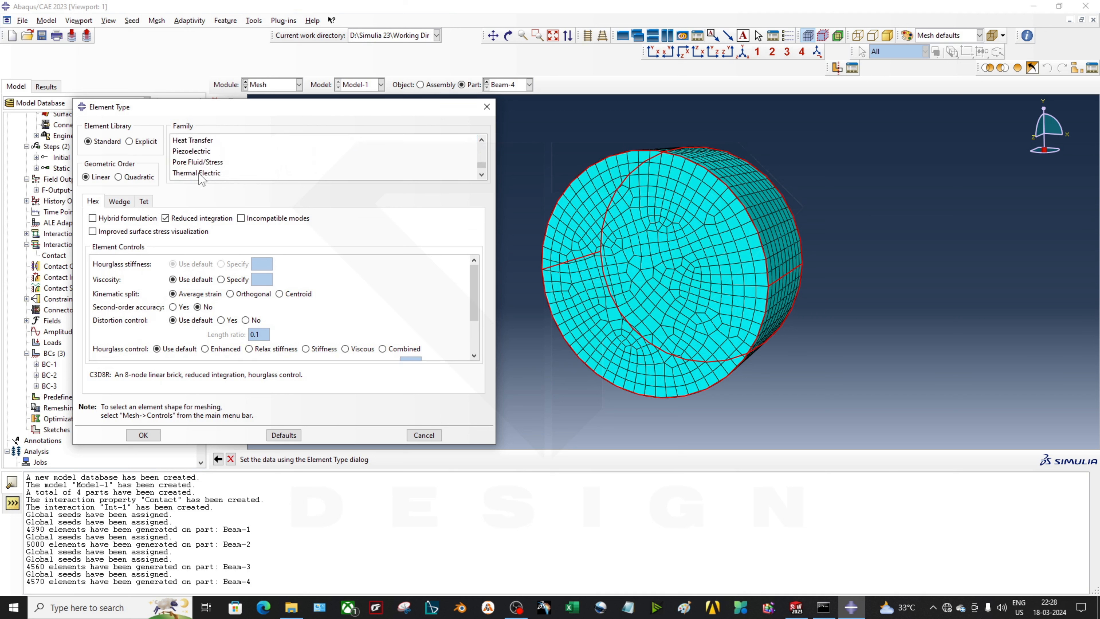
scroll(199, 173, down, 1)
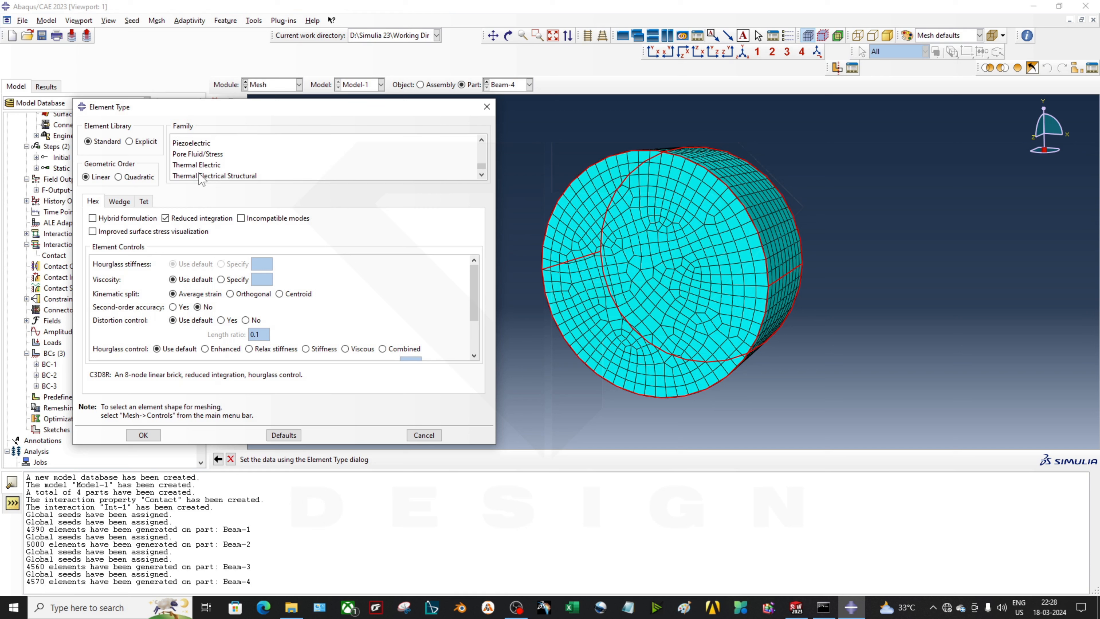
click(223, 165)
scroll(225, 166, up, 3)
click(224, 165)
scroll(224, 167, up, 3)
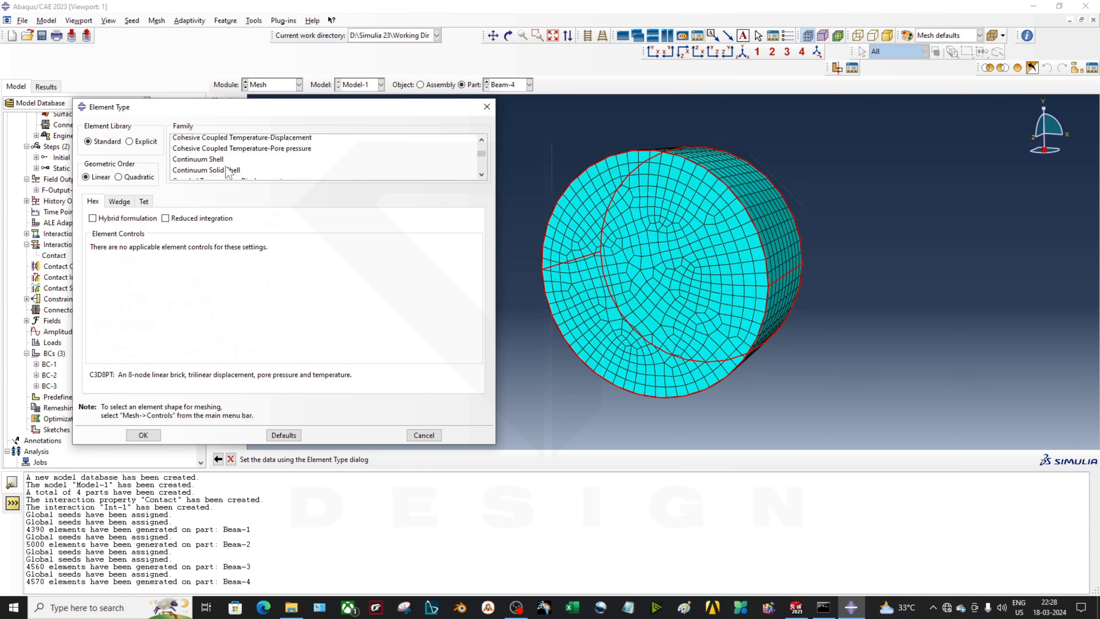
click(222, 142)
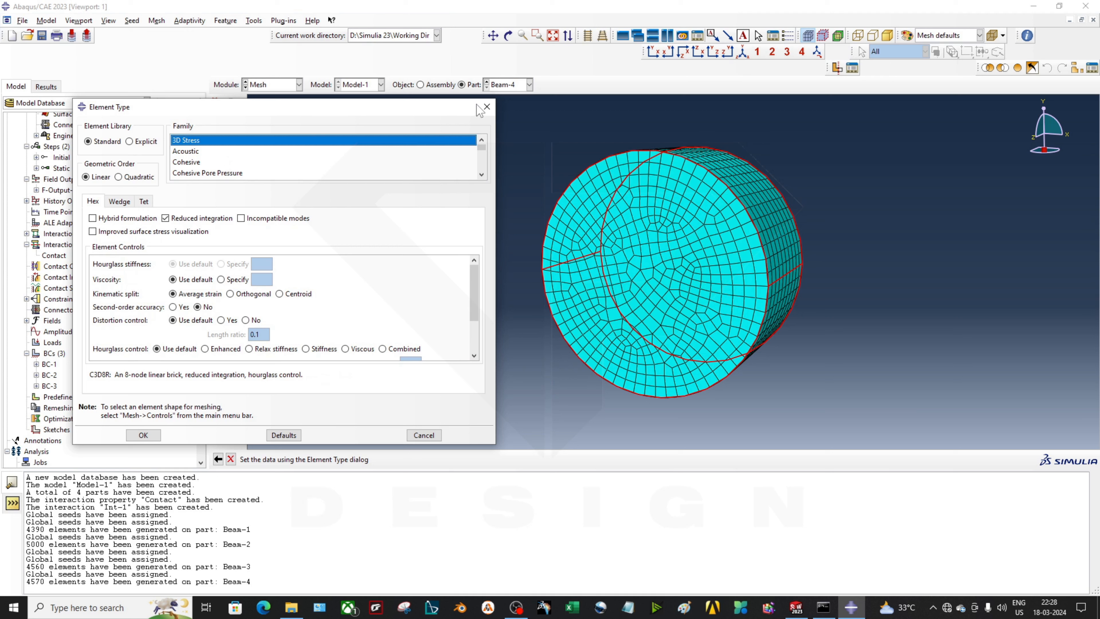
Leave second-order accuracy off on the Tet options and close Element Type unchanged
click(144, 202)
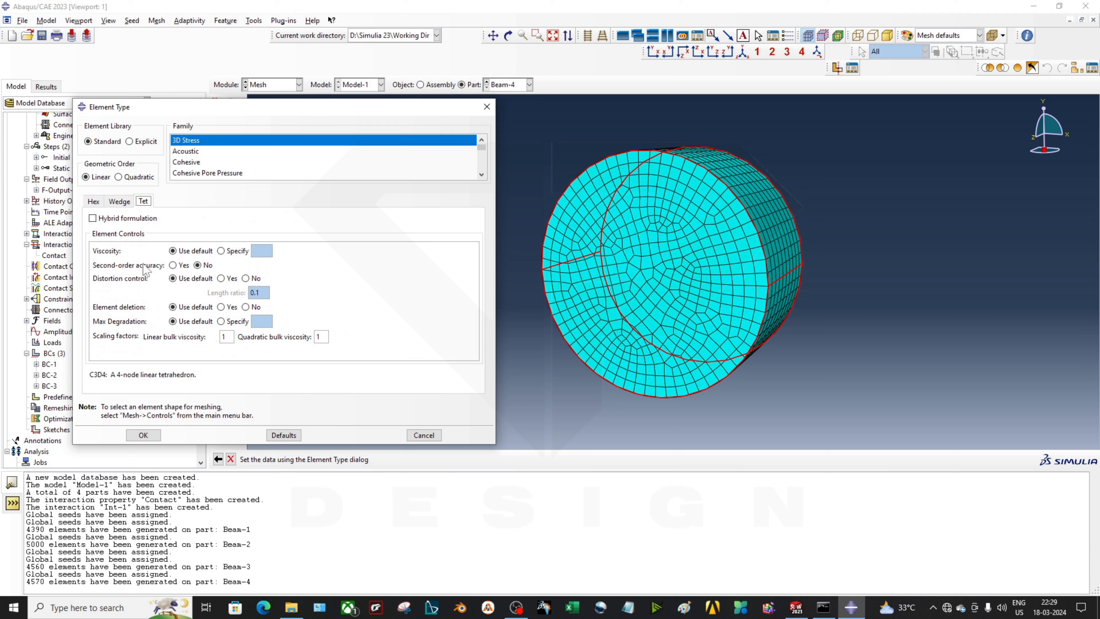
click(176, 265)
click(206, 266)
click(486, 109)
Rotate and zoom the meshed Beam-4 roller to inspect its side
scroll(736, 242, down, 2)
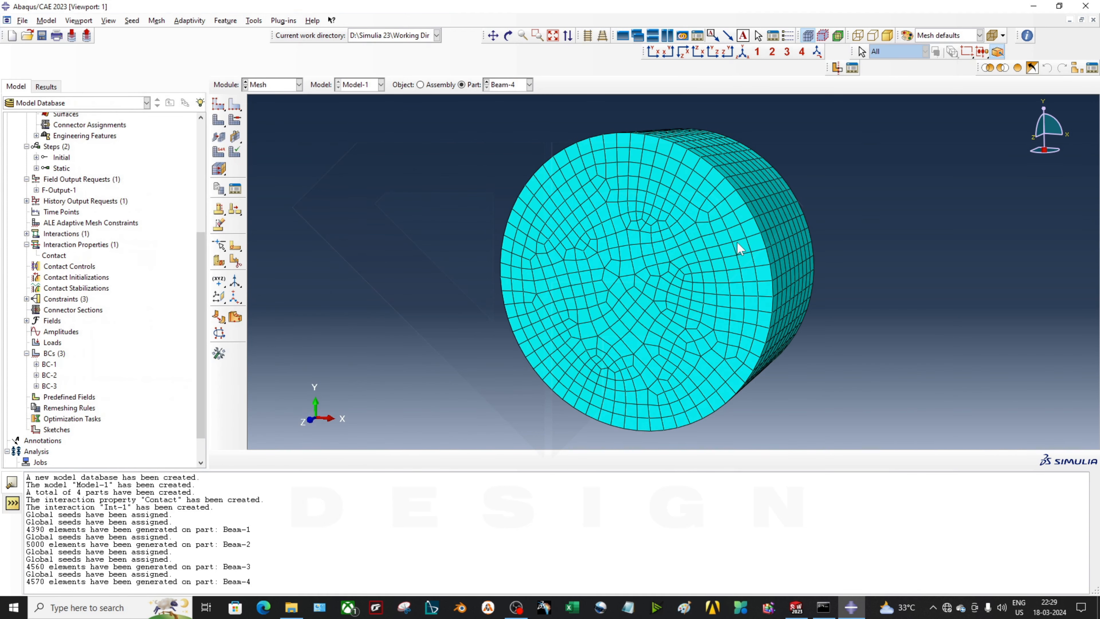
ctrl+alt+drag(737, 242, 745, 307)
scroll(746, 307, up, 2)
scroll(774, 301, down, 1)
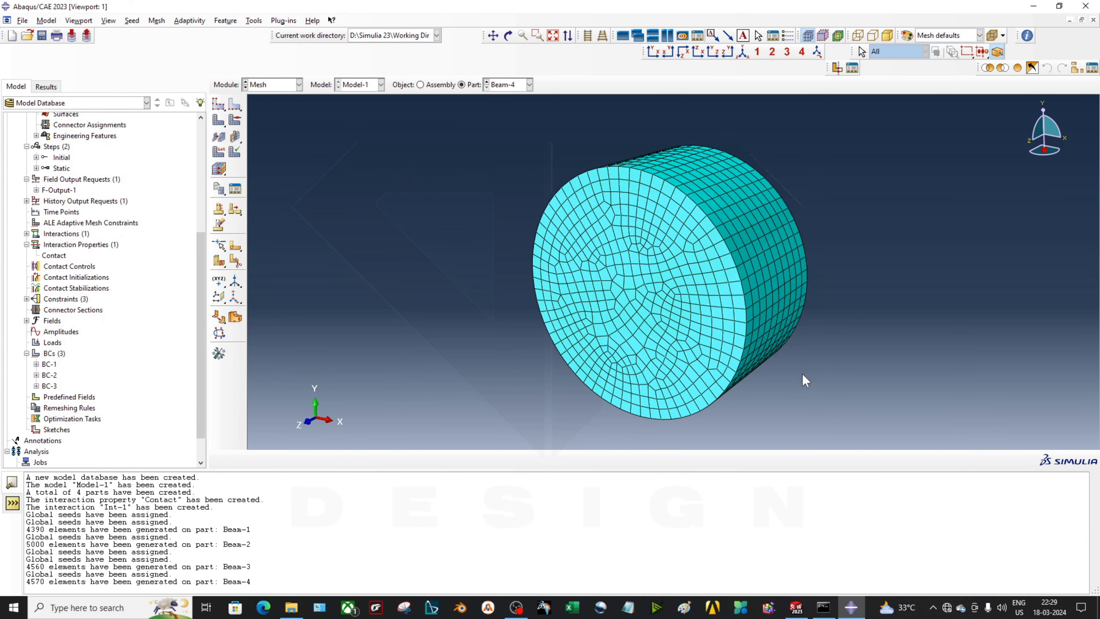
ctrl+alt+drag(729, 260, 759, 369)
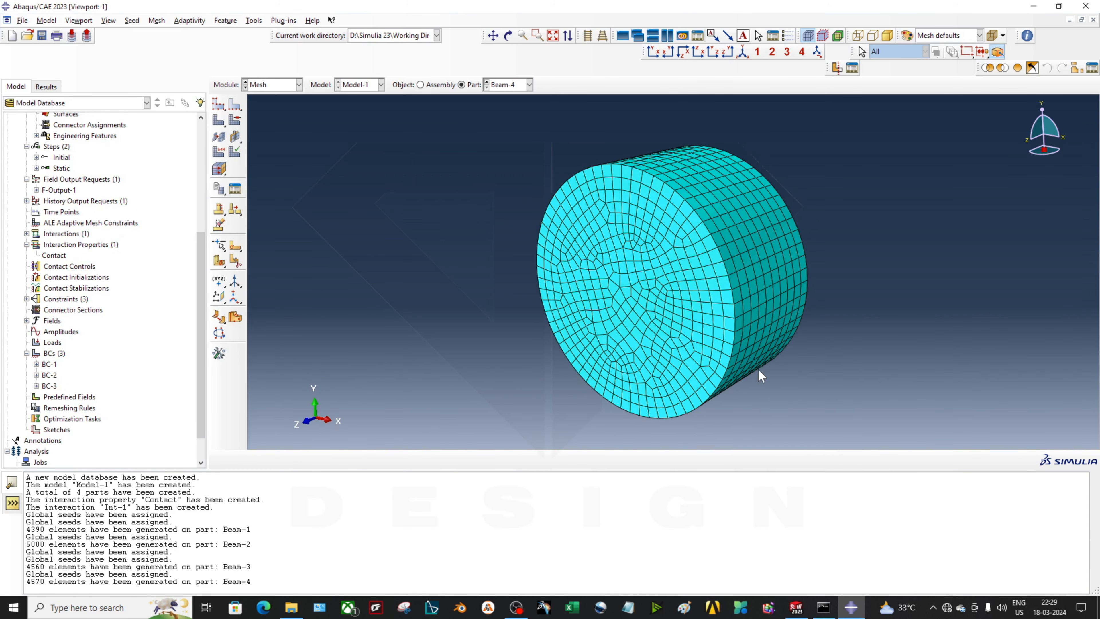
scroll(794, 353, down, 4)
scroll(708, 319, up, 3)
scroll(772, 358, down, 2)
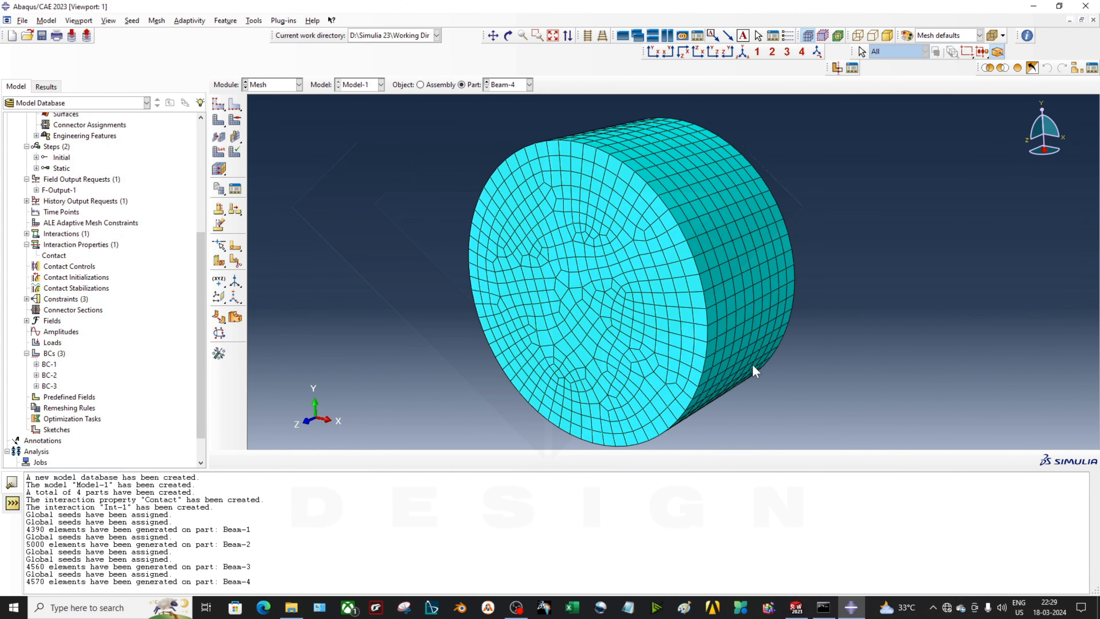
scroll(52, 434, down, 2)
Create Job-1 with multiple processors enabled and the processor count set to 12
right_click(39, 429)
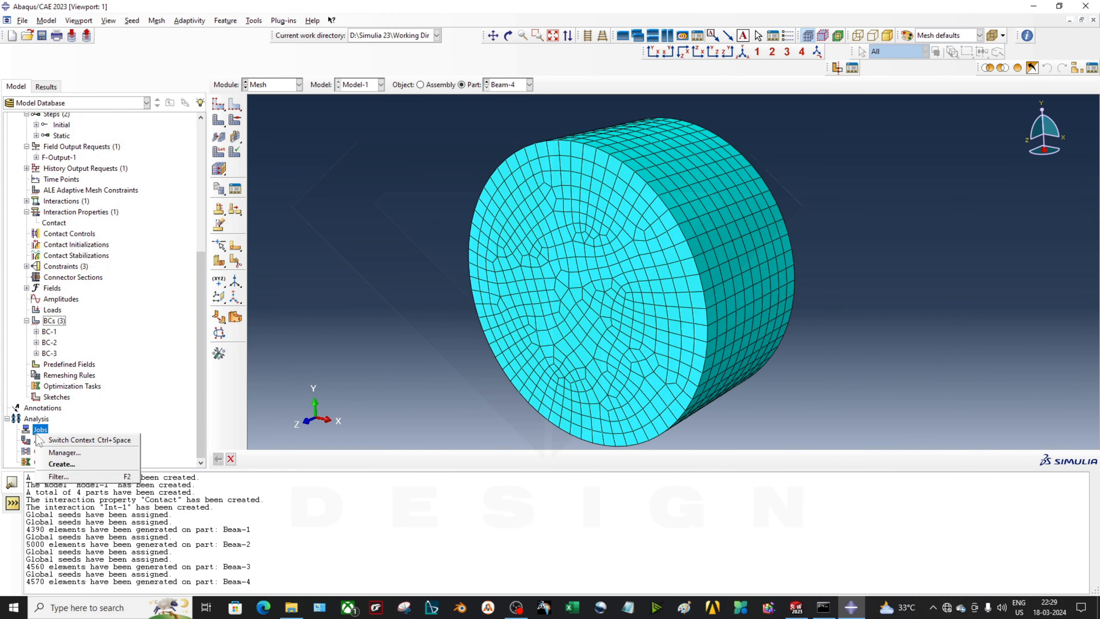
click(65, 464)
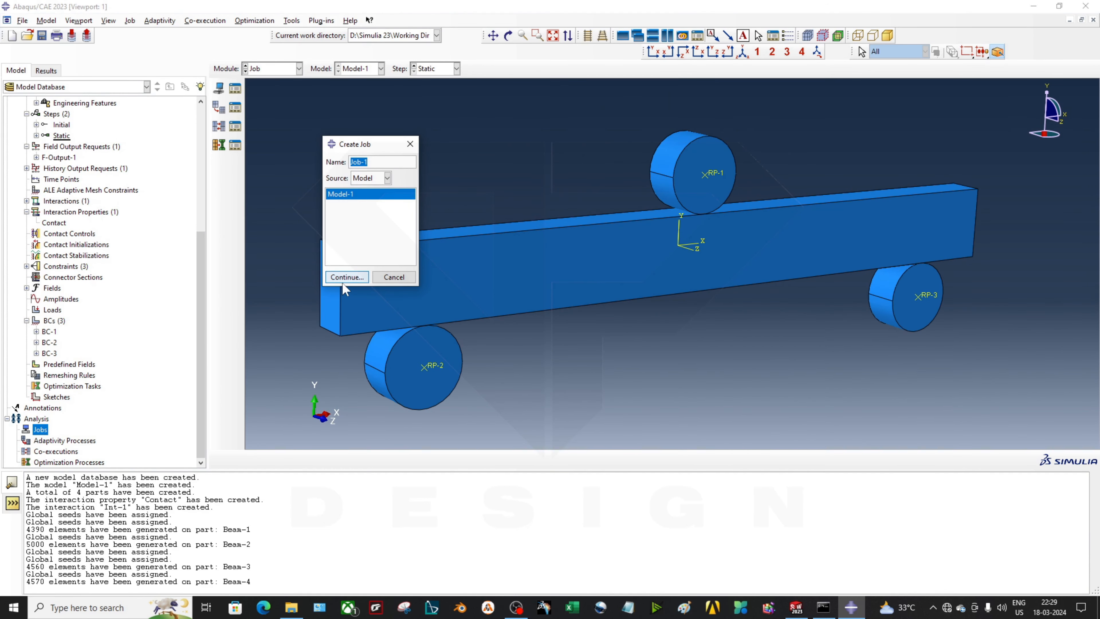
drag(269, 164, 260, 166)
drag(388, 161, 255, 163)
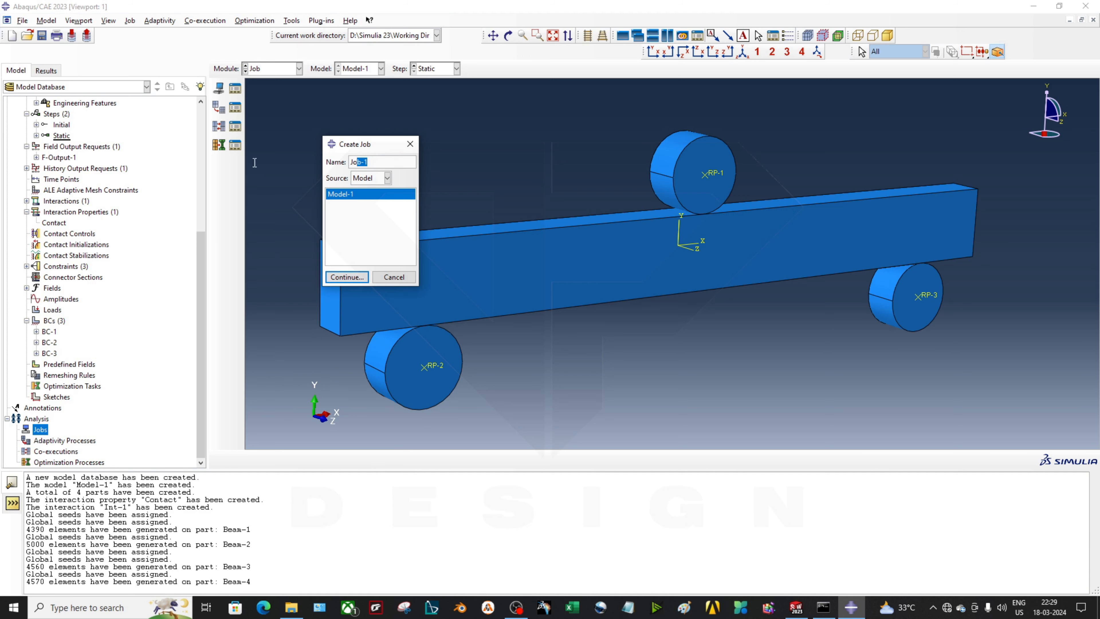
click(362, 279)
click(502, 190)
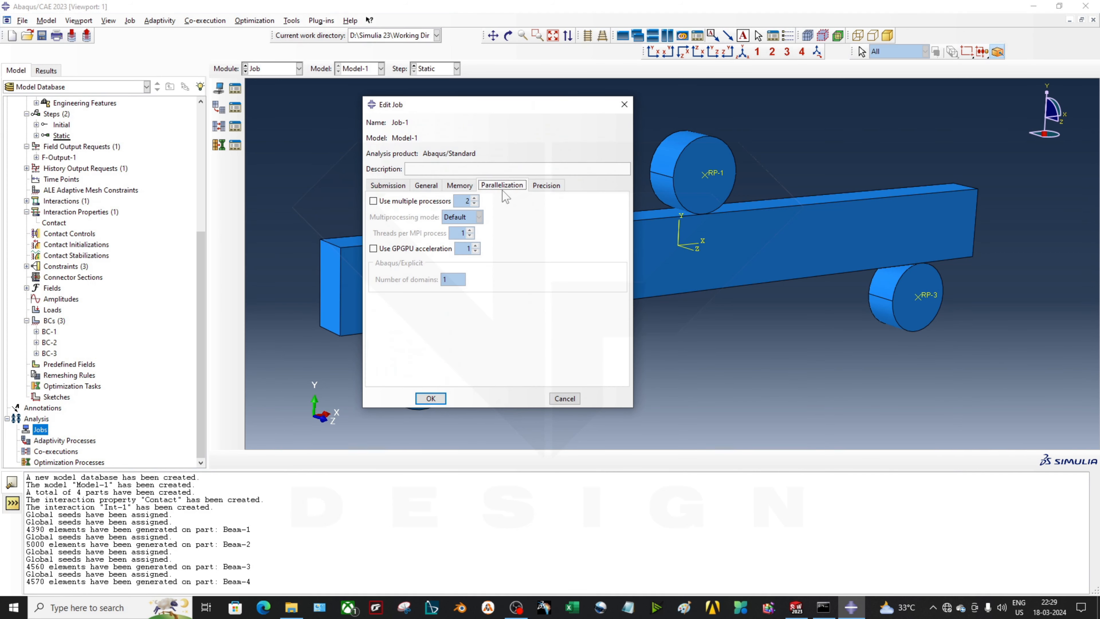
click(389, 201)
double_click(464, 200)
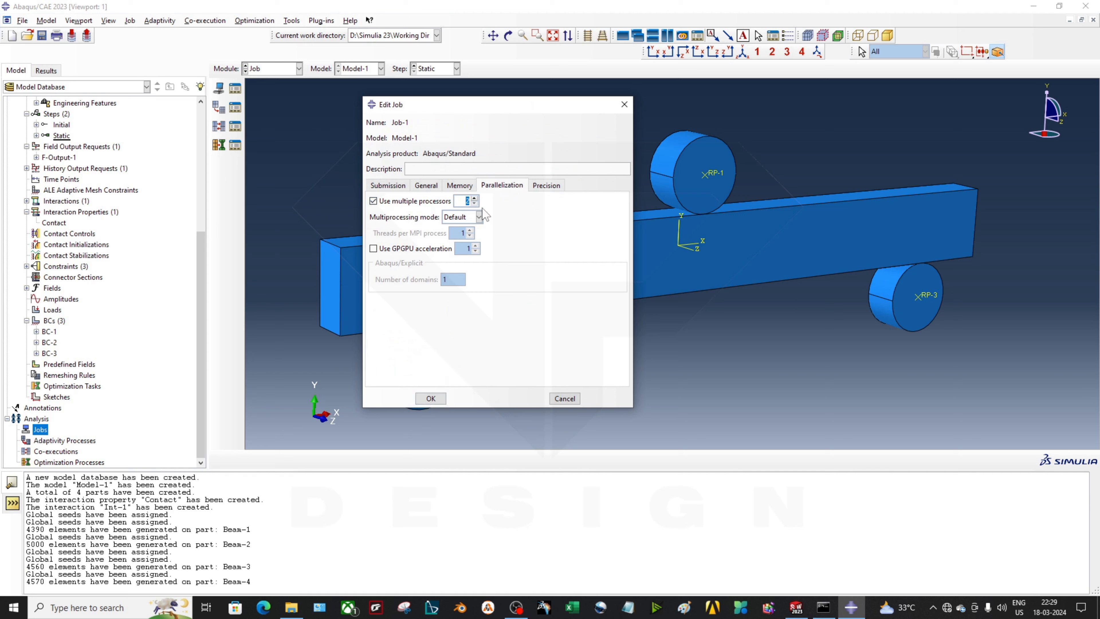
text(12)
click(434, 399)
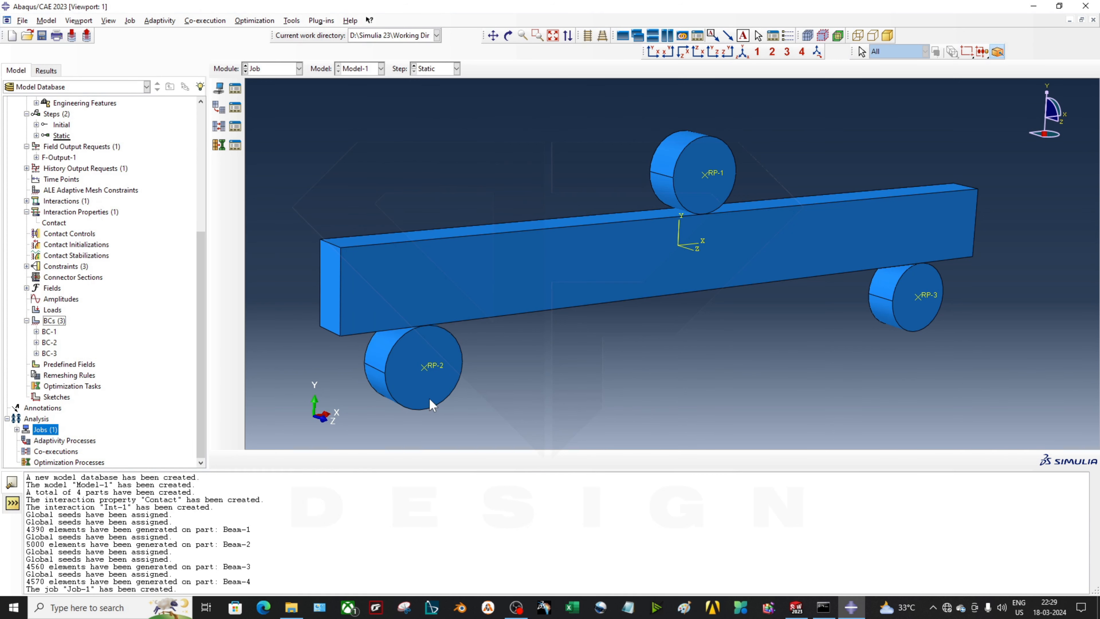
Select Job-1 and browse to the Desktop\Trash folder for a new work directory
click(16, 430)
click(41, 440)
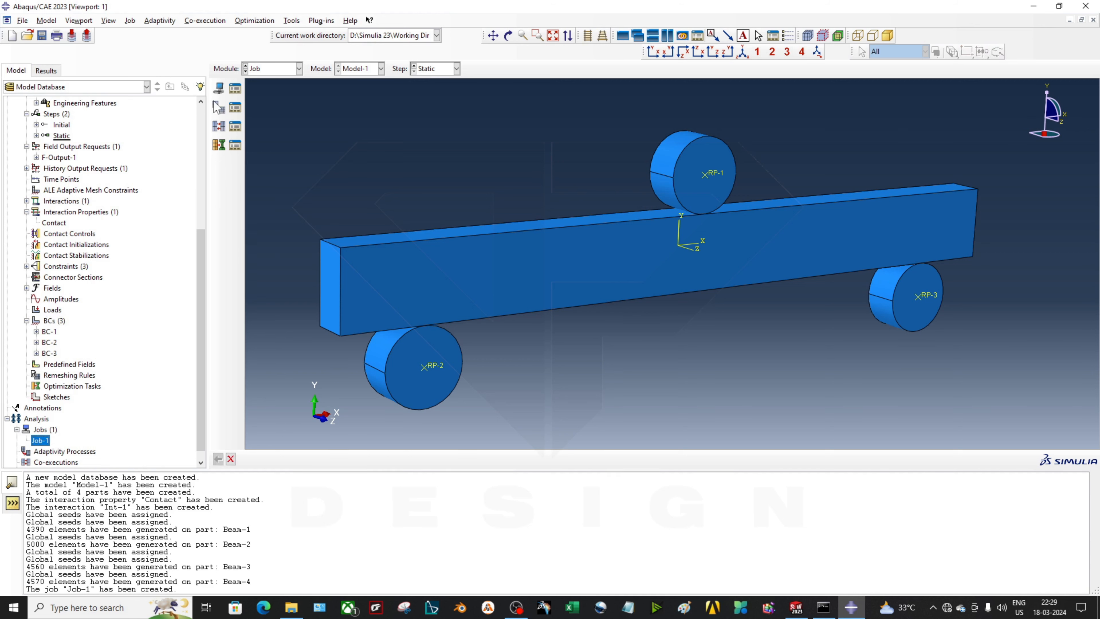
click(377, 39)
click(378, 38)
click(22, 20)
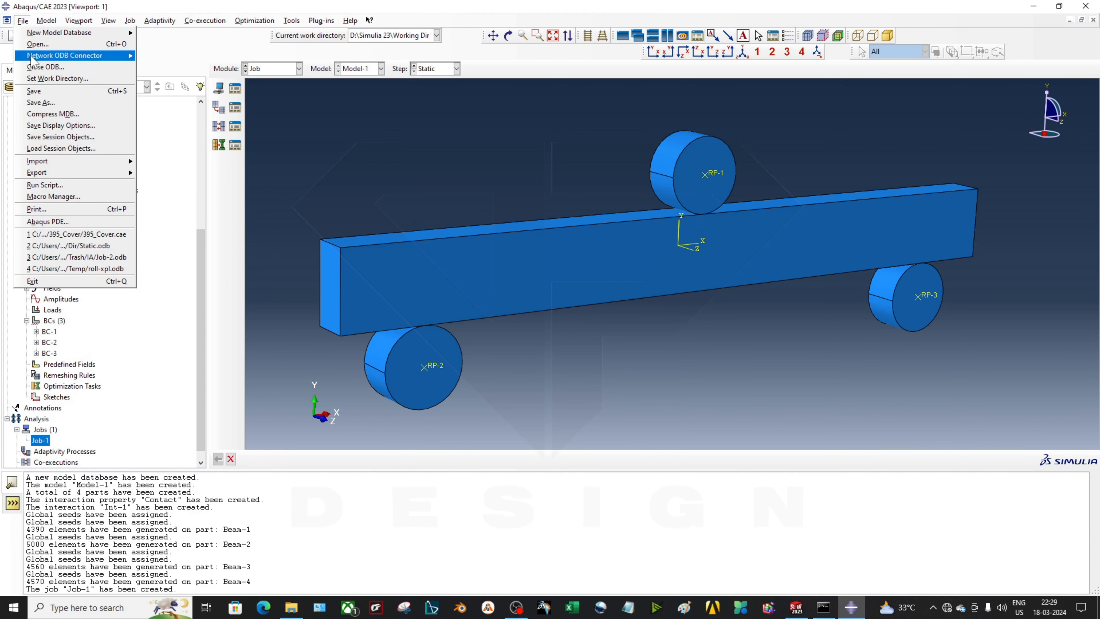
click(43, 81)
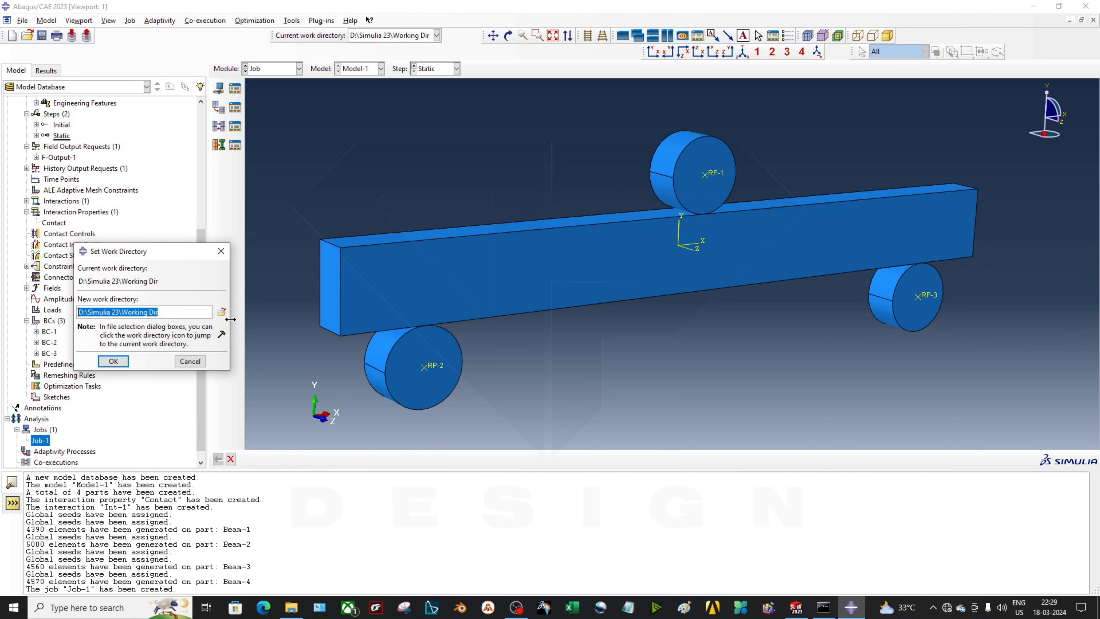
click(222, 312)
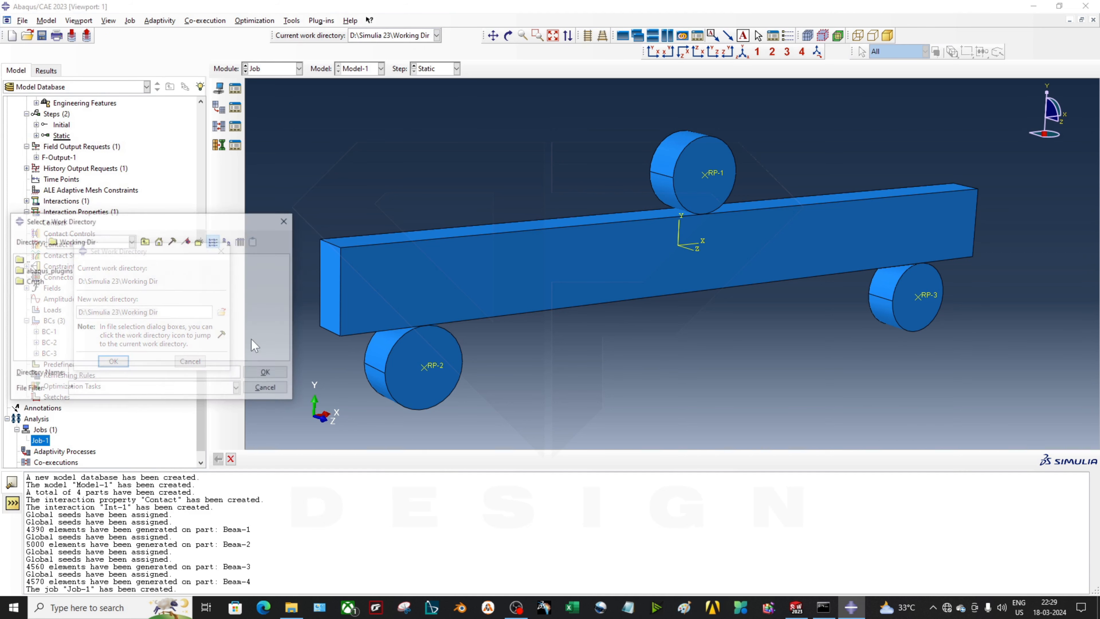
click(159, 240)
double_click(209, 326)
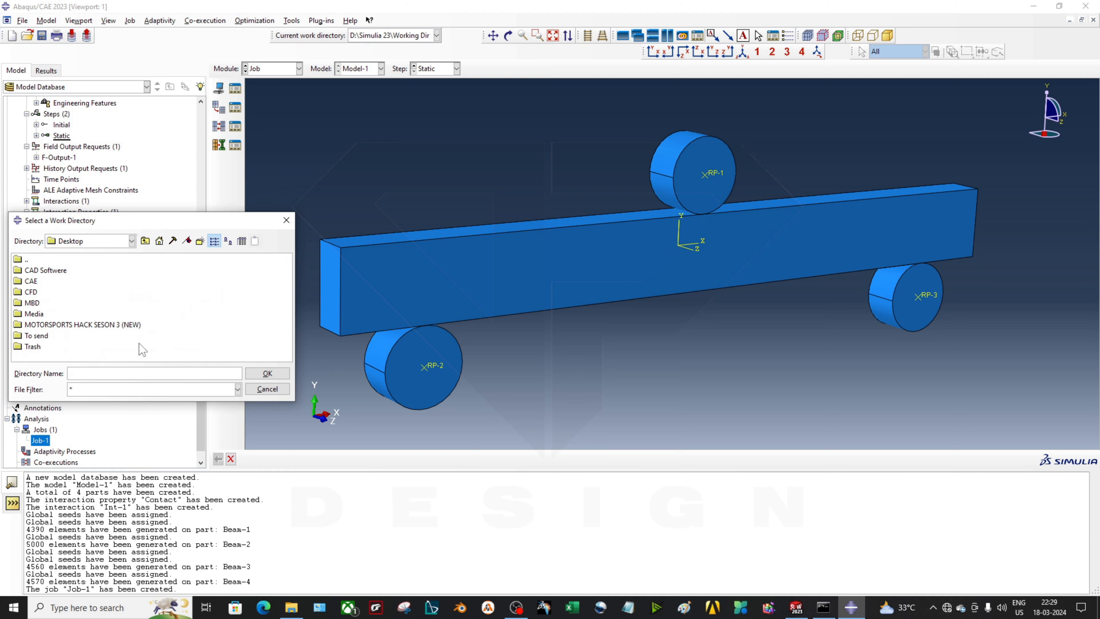
double_click(35, 345)
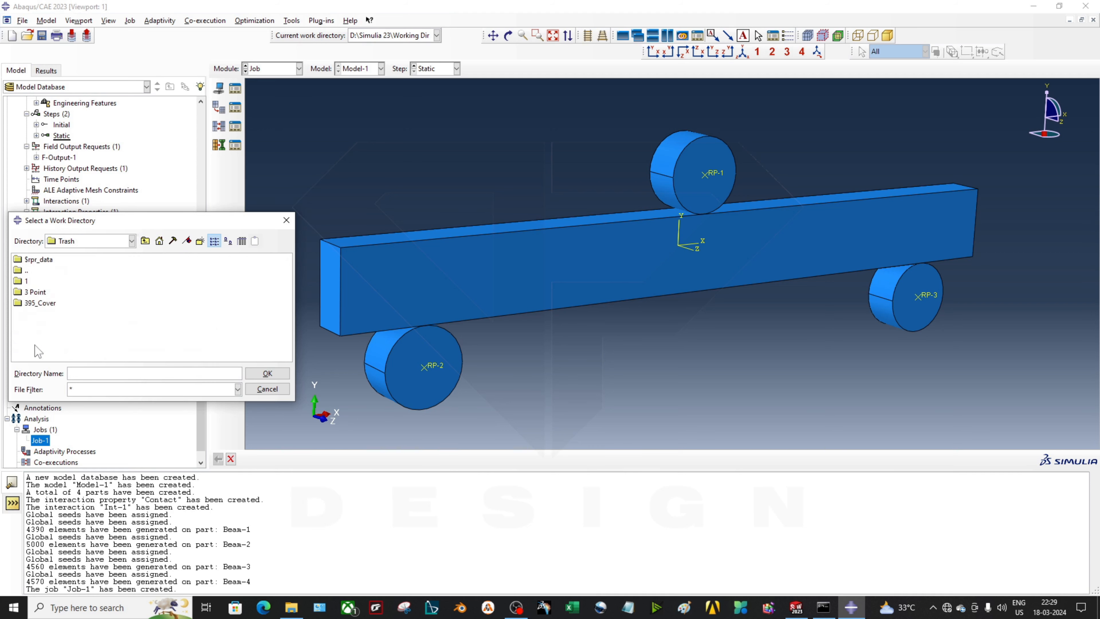
click(41, 292)
Create a new folder named Beam in Trash and apply it as the work directory
click(200, 241)
text(Beam)
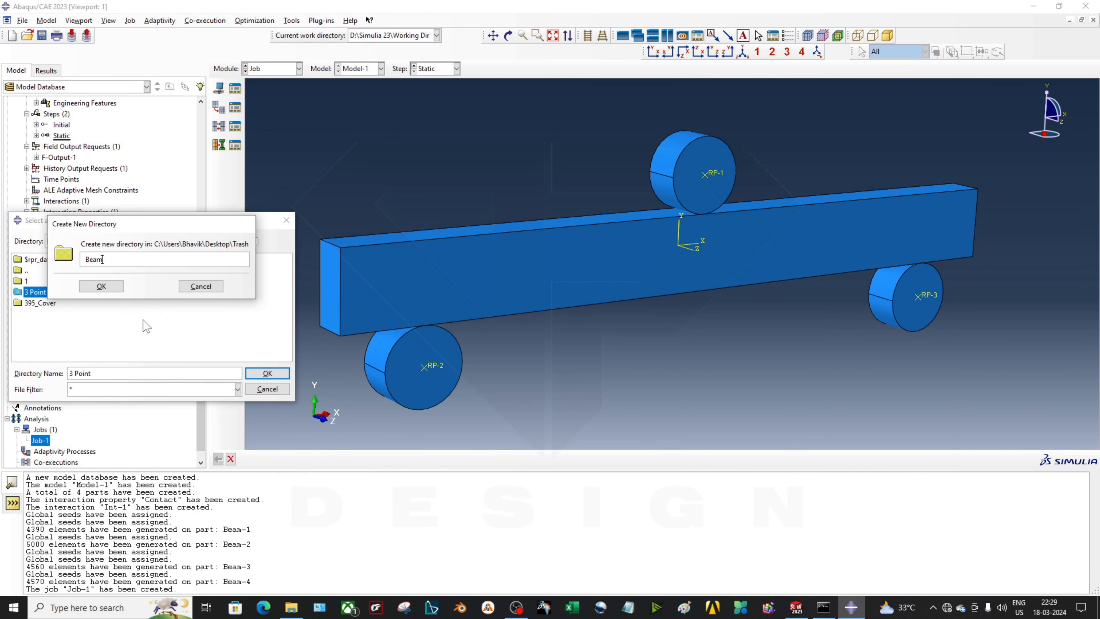
key(Return)
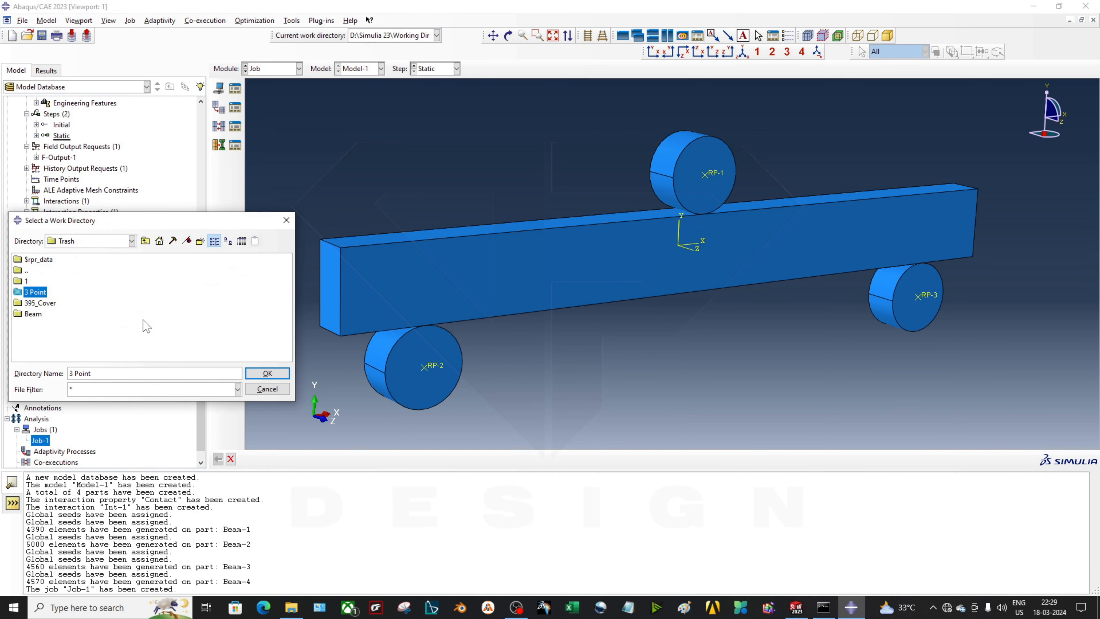
click(34, 313)
click(267, 373)
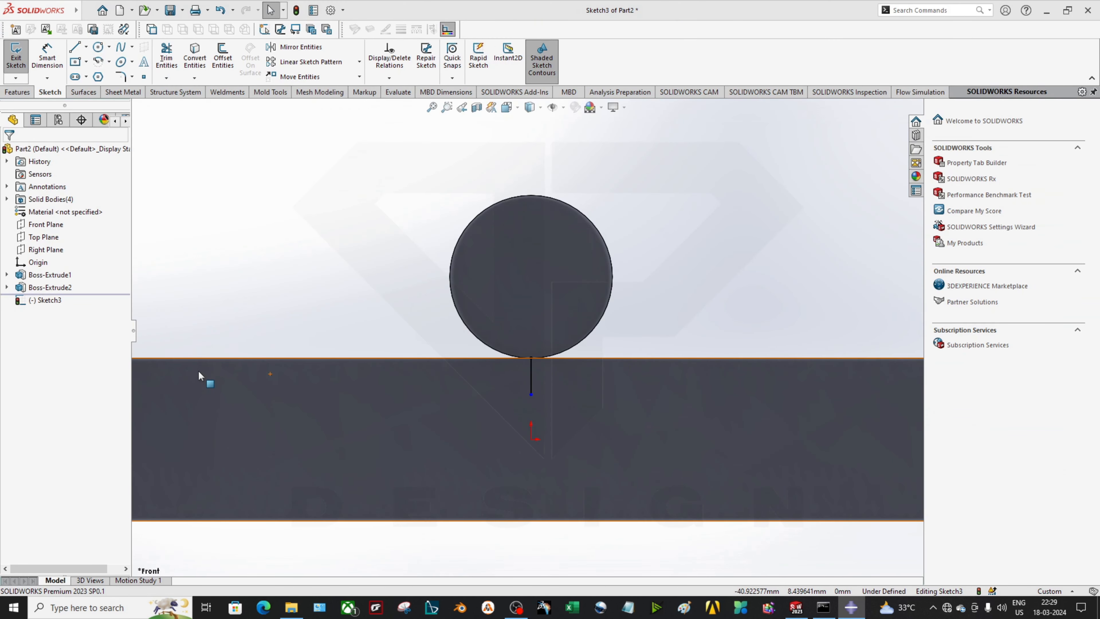
click(850, 608)
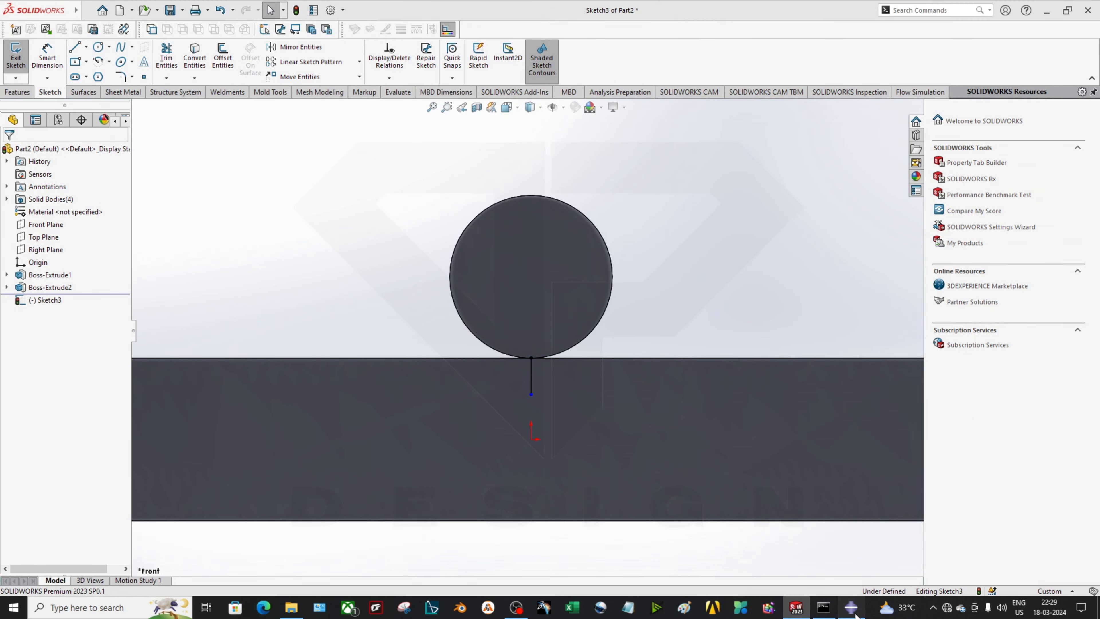
click(113, 360)
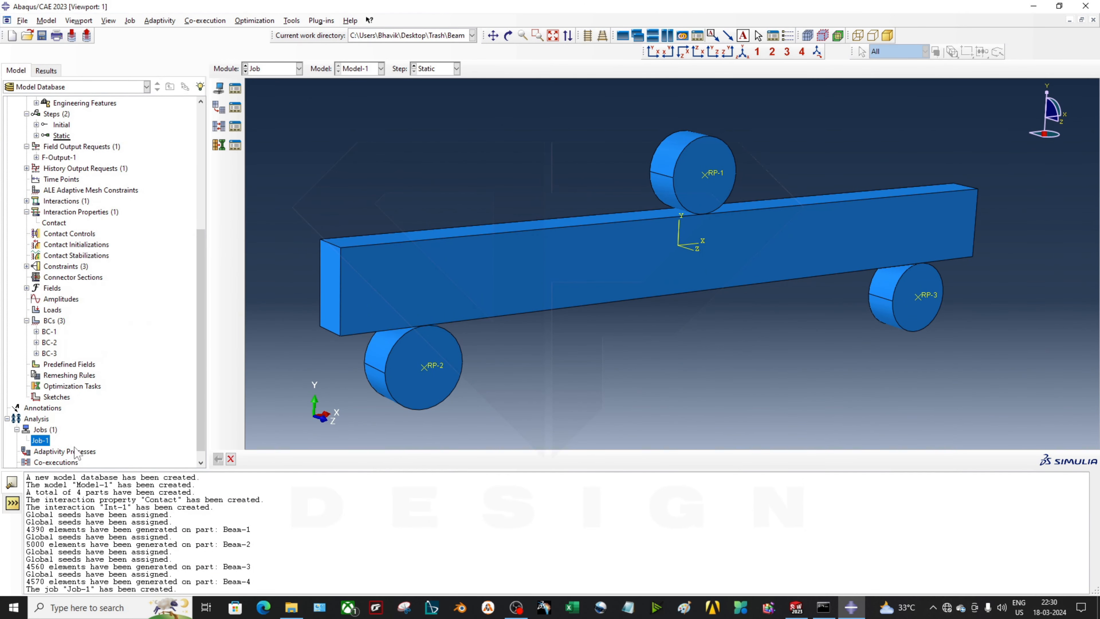
Submit Job-1 for analysis and open the Job-1 Monitor
right_click(46, 440)
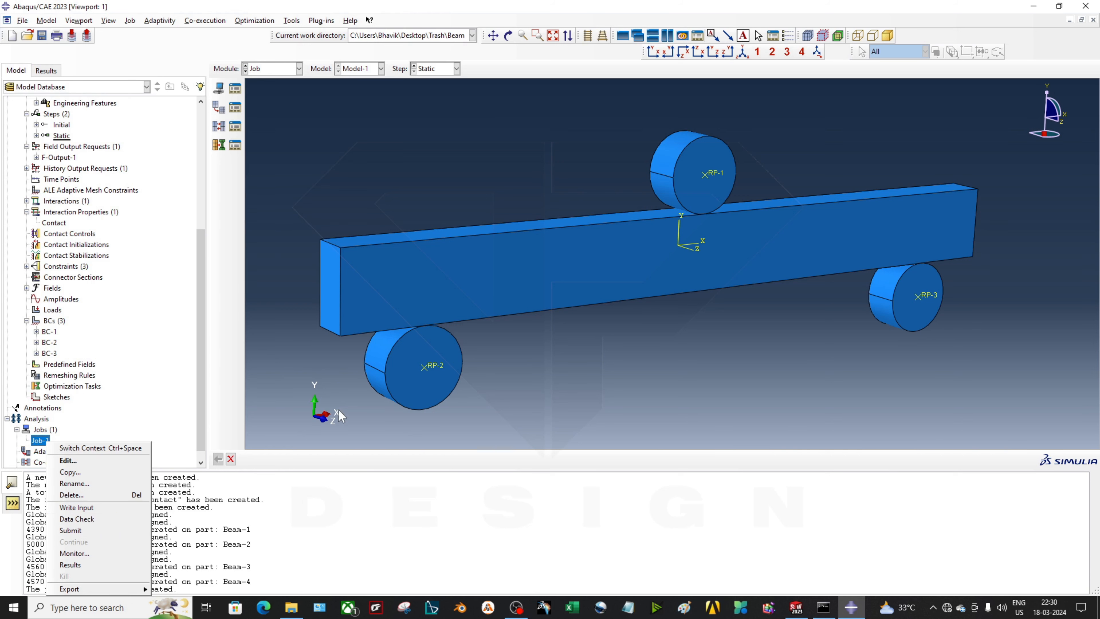
click(124, 531)
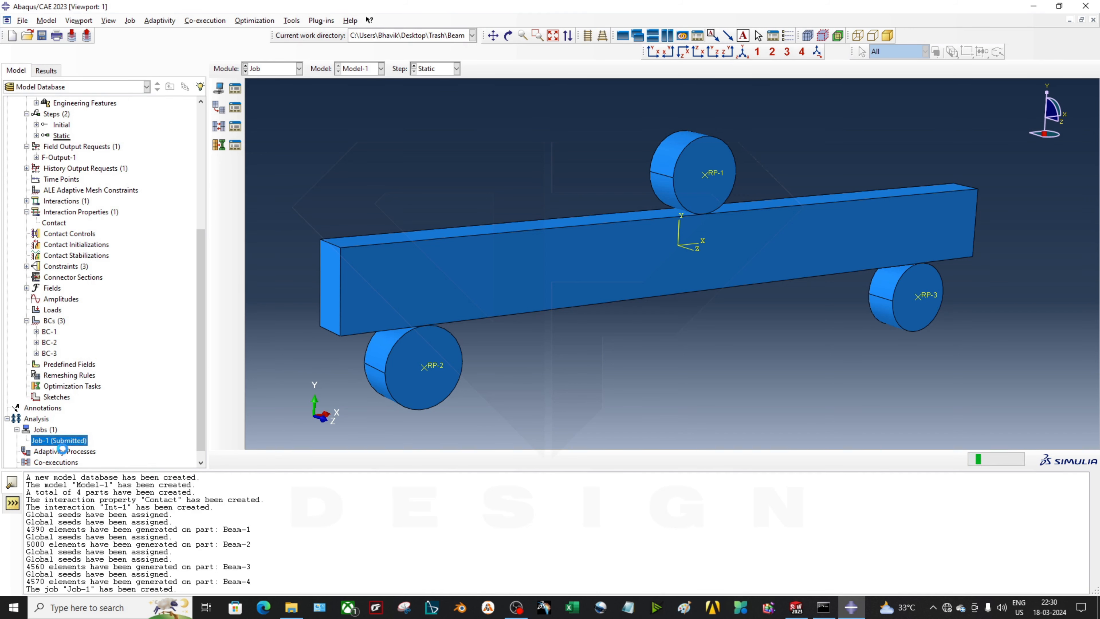
right_click(72, 442)
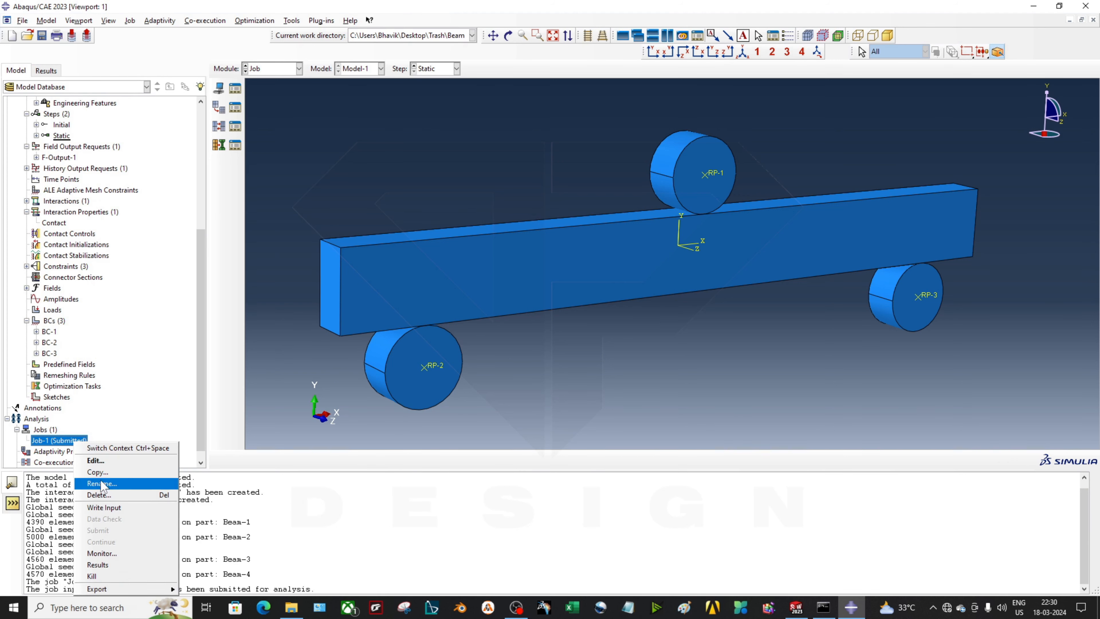
click(131, 551)
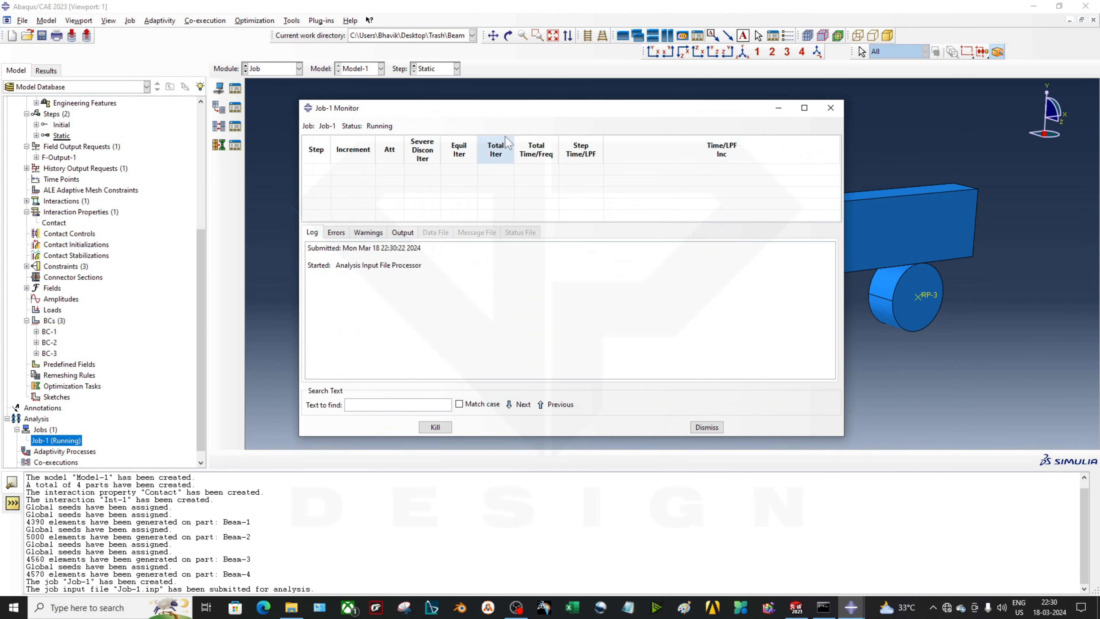